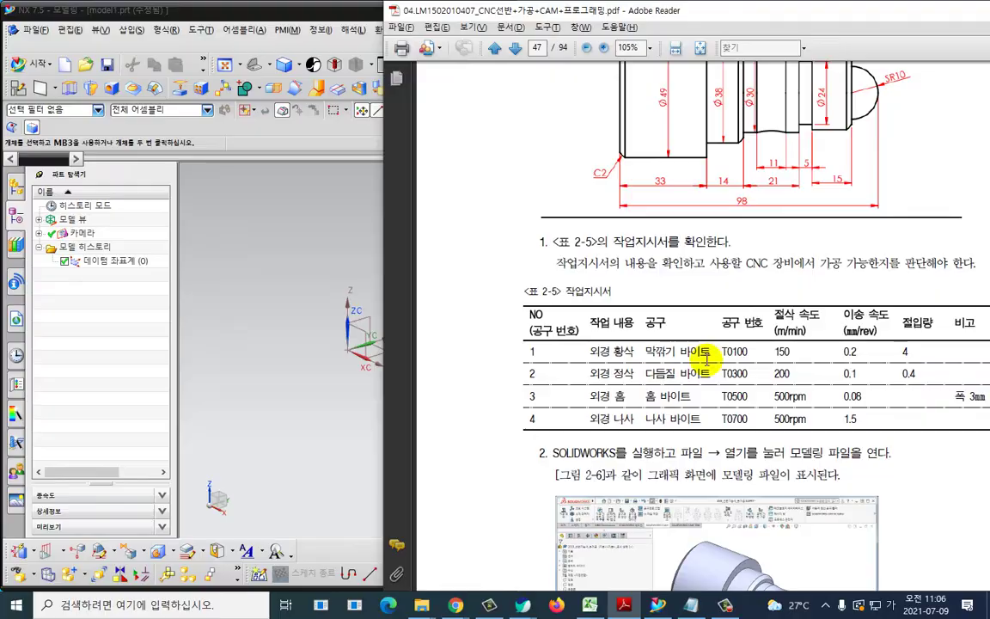
- Examine the turning work drawing and the work-order table in the CNC lathe PDF
key("ctrl+l")
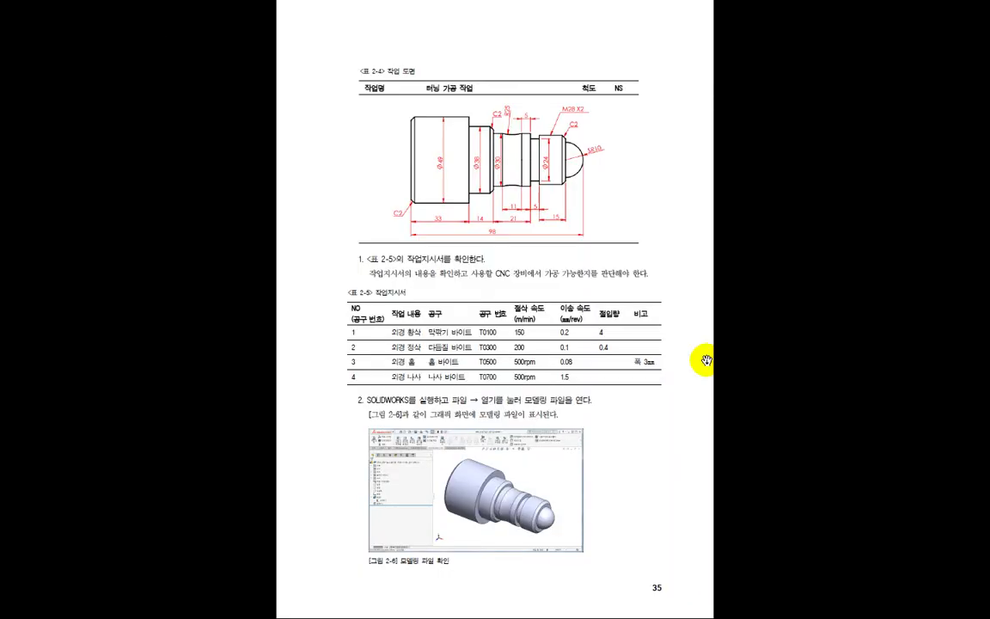
key("Escape")
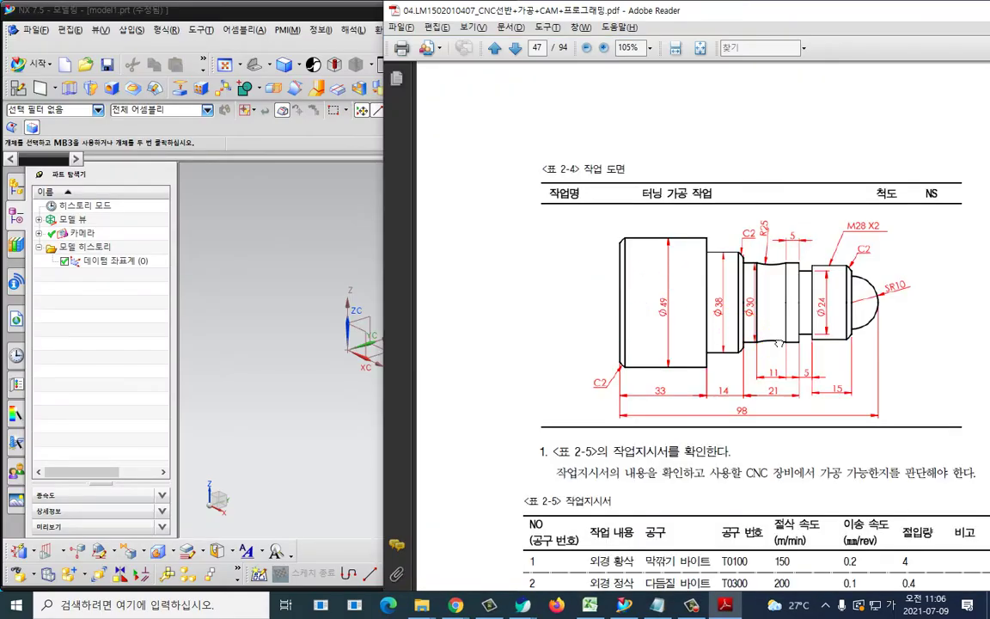
scroll(778, 344, "down", 3)
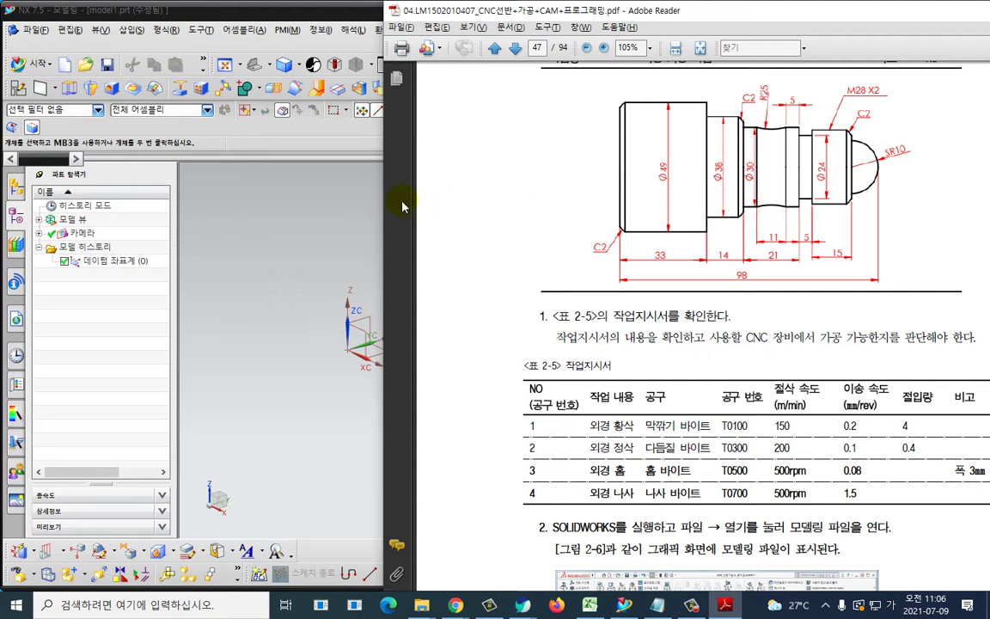
left_click(377, 198)
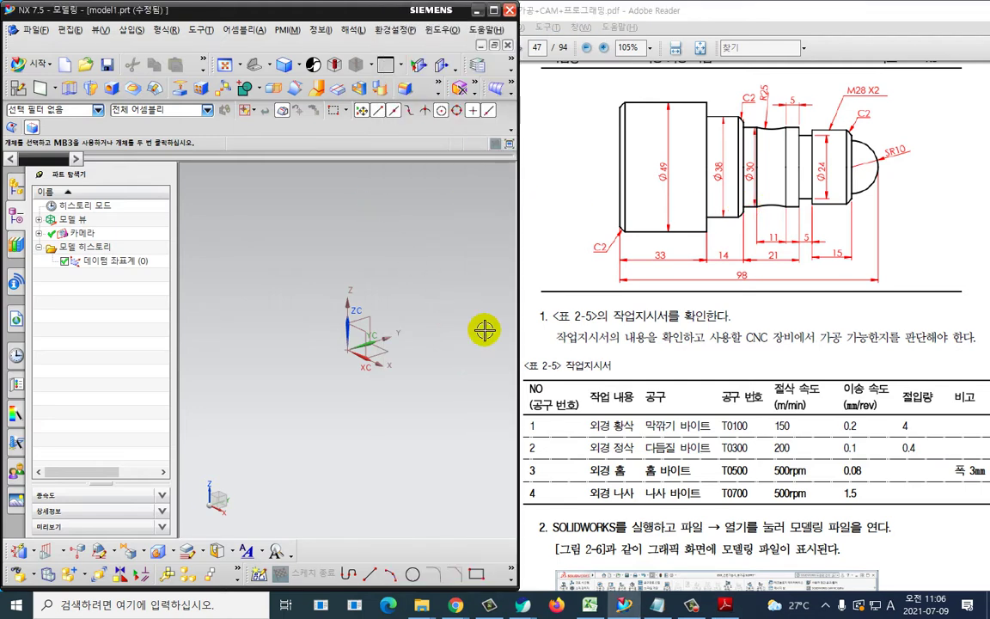
scroll(705, 301, "up", 1)
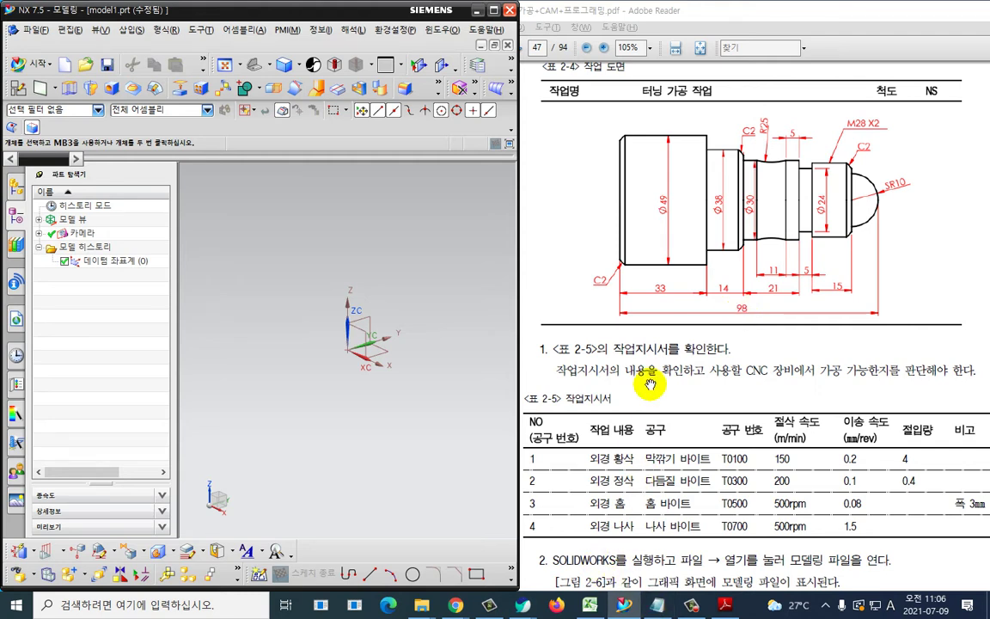
scroll(650, 381, "up", 1)
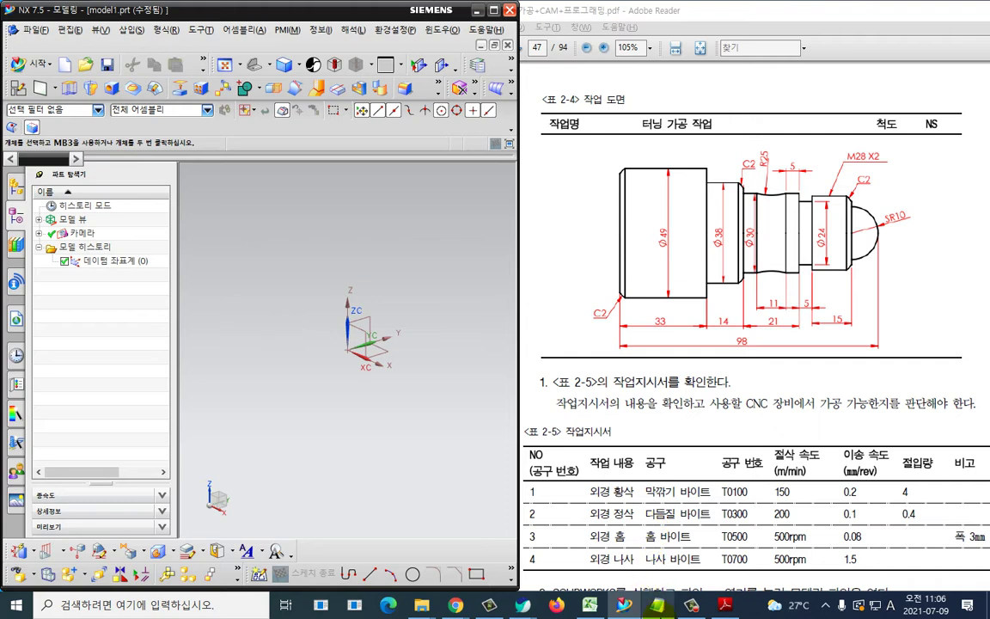
- Switch to the Notepad notes and highlight the question about skipping repeated parts in NX lathe CAM
left_click(657, 605)
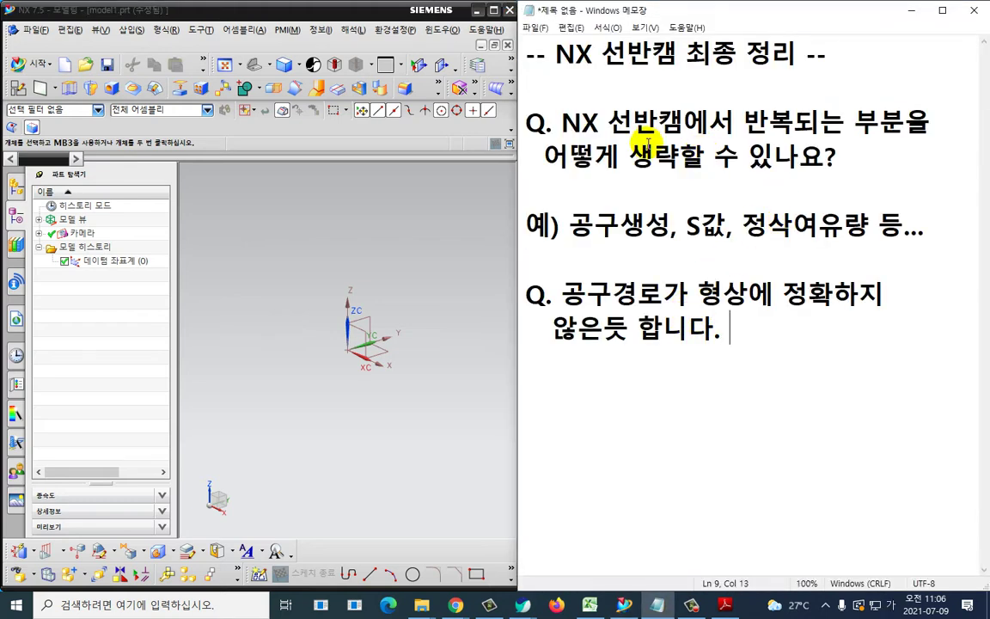
left_click_drag(609, 123, 856, 167)
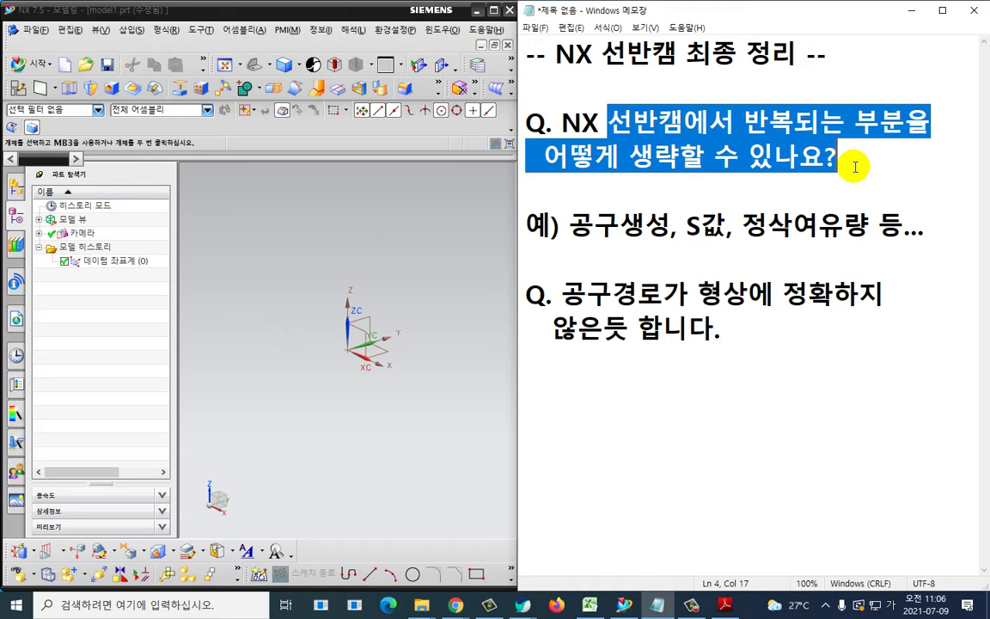
left_click(354, 227)
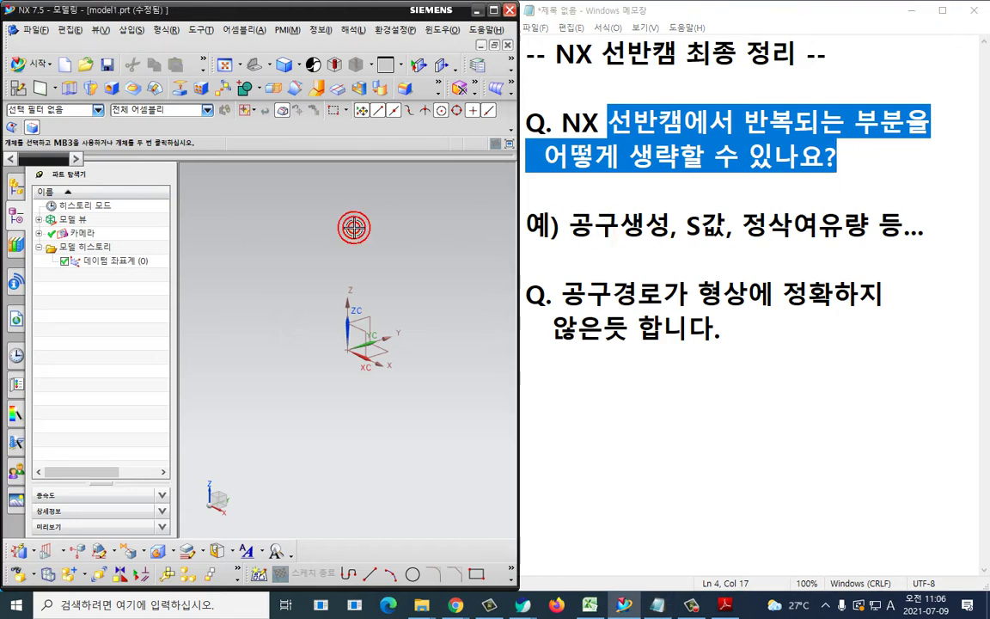
- Switch to File Explorer and open the folder C:\Program Files\UGS\NX 7.5
key("super+e")
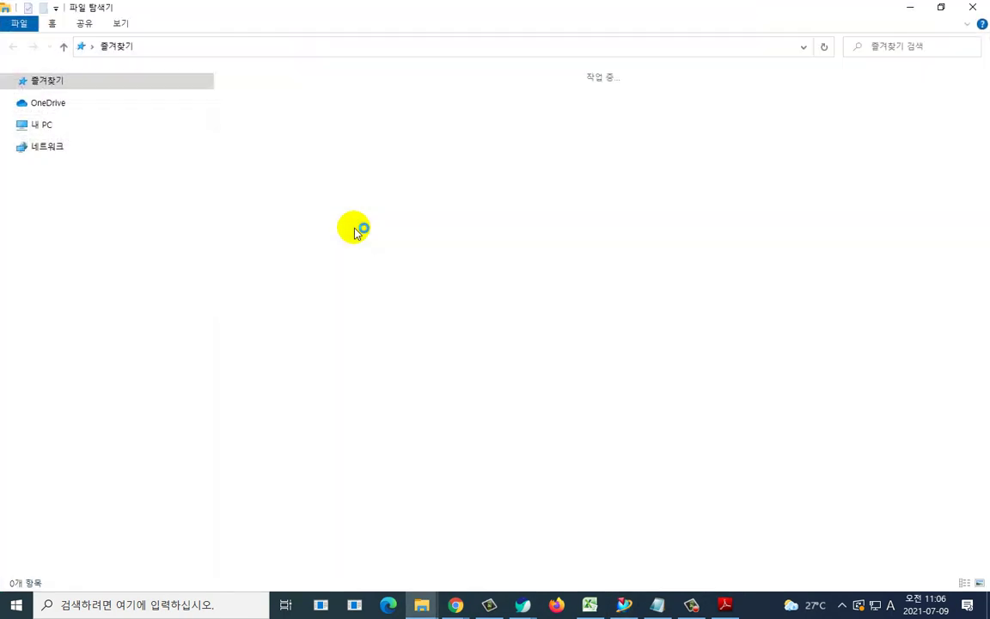
left_click(355, 233)
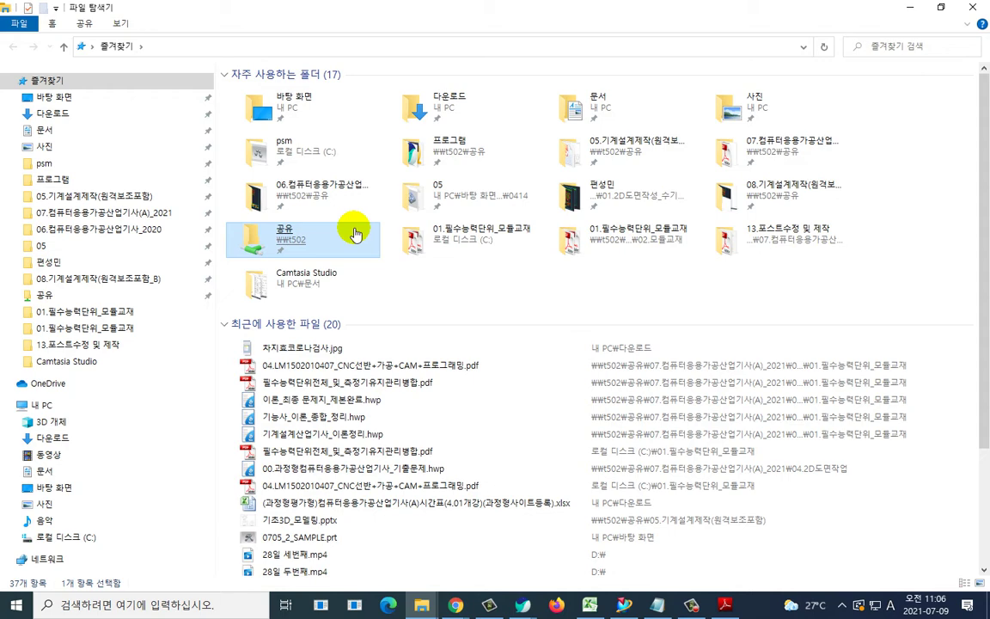
left_click(87, 540)
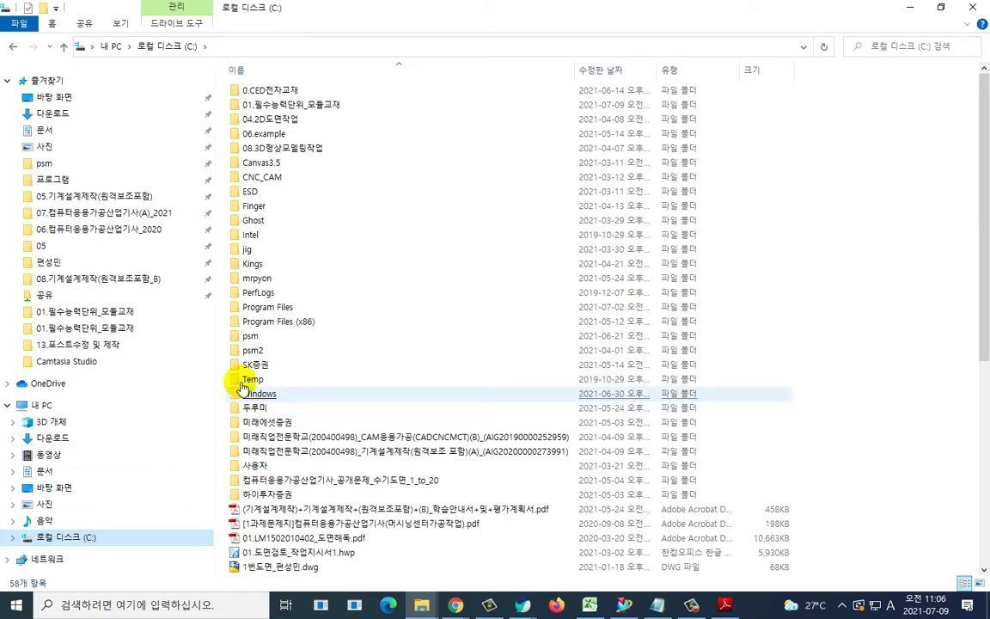
double_click(258, 308)
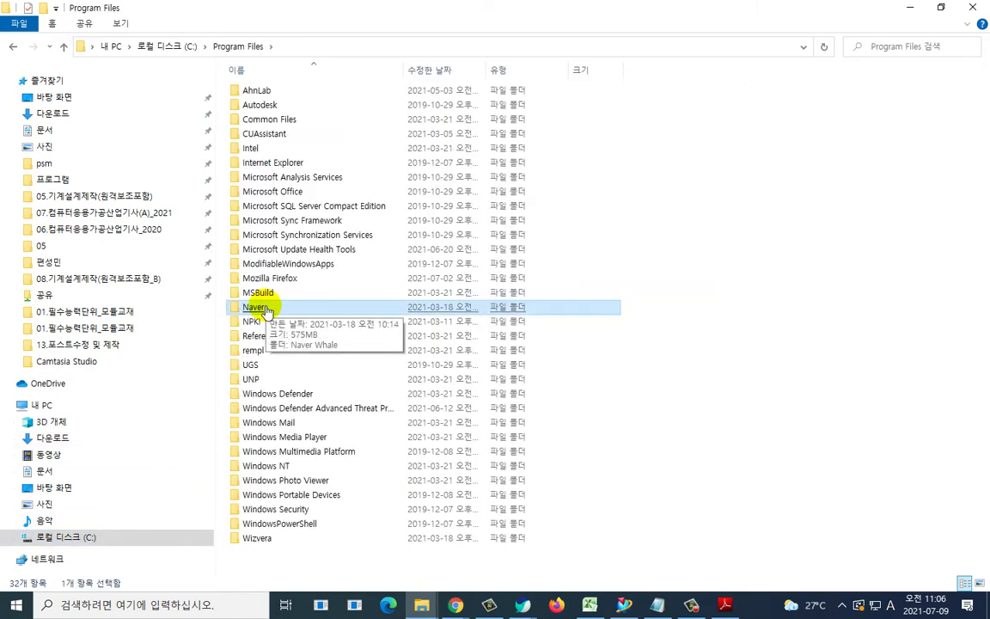
double_click(259, 365)
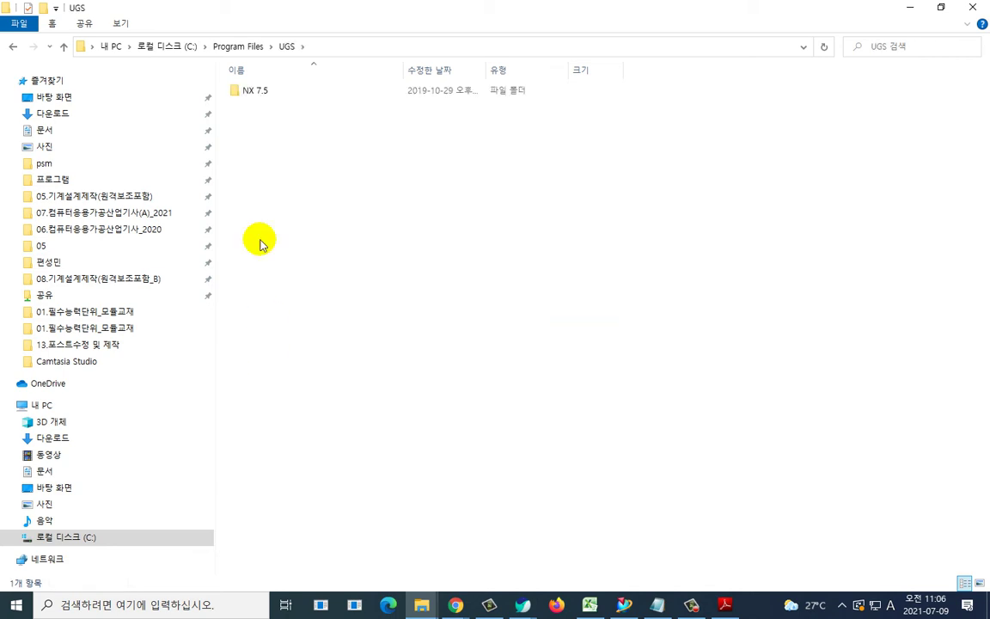
double_click(256, 93)
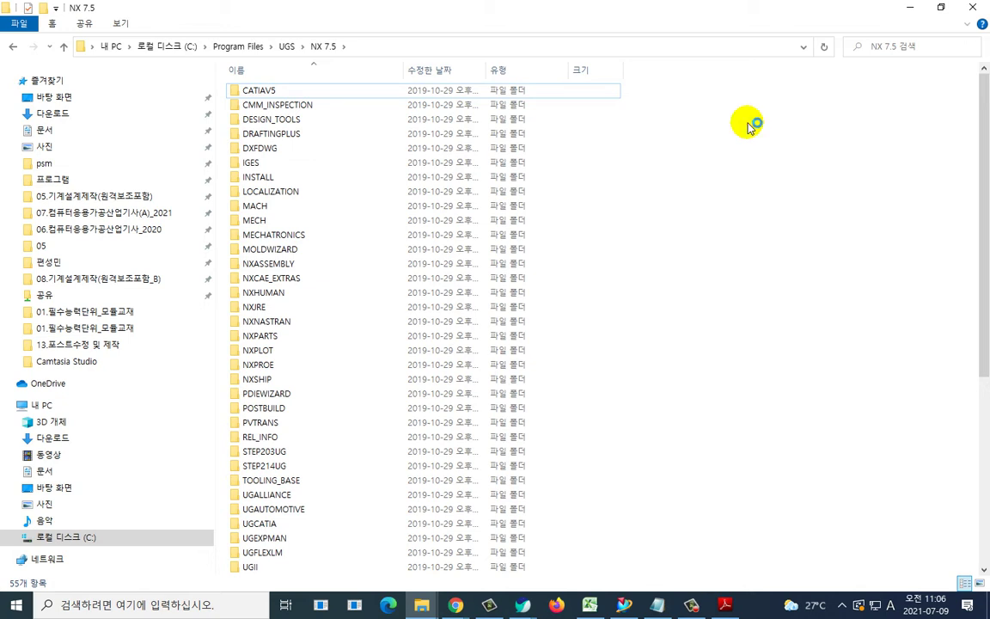
- Open the MACH folder of NX 7.5 and go into its resource subfolder
left_click(269, 213)
double_click(269, 212)
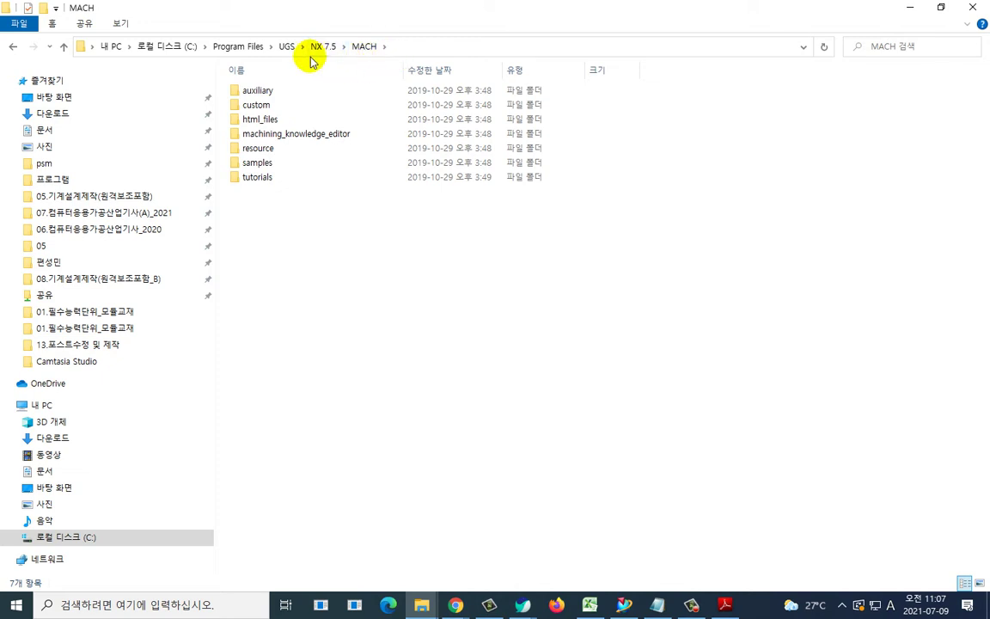
mouse_move(306, 55)
left_mouse_down()
mouse_move(380, 66)
mouse_move(388, 46)
mouse_move(364, 53)
mouse_move(384, 59)
left_mouse_up()
key("Escape")
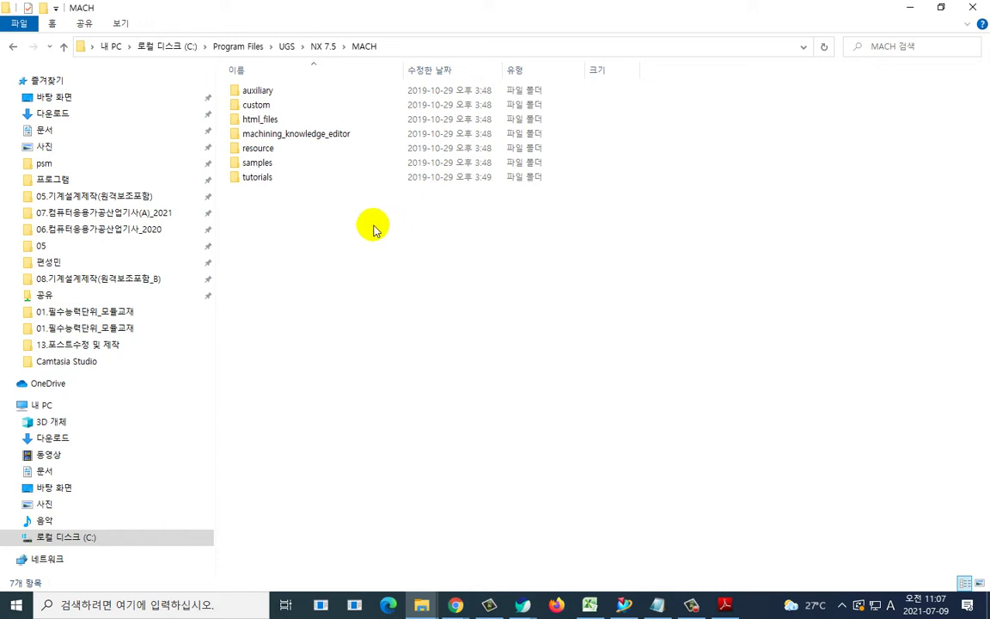
left_click(269, 155)
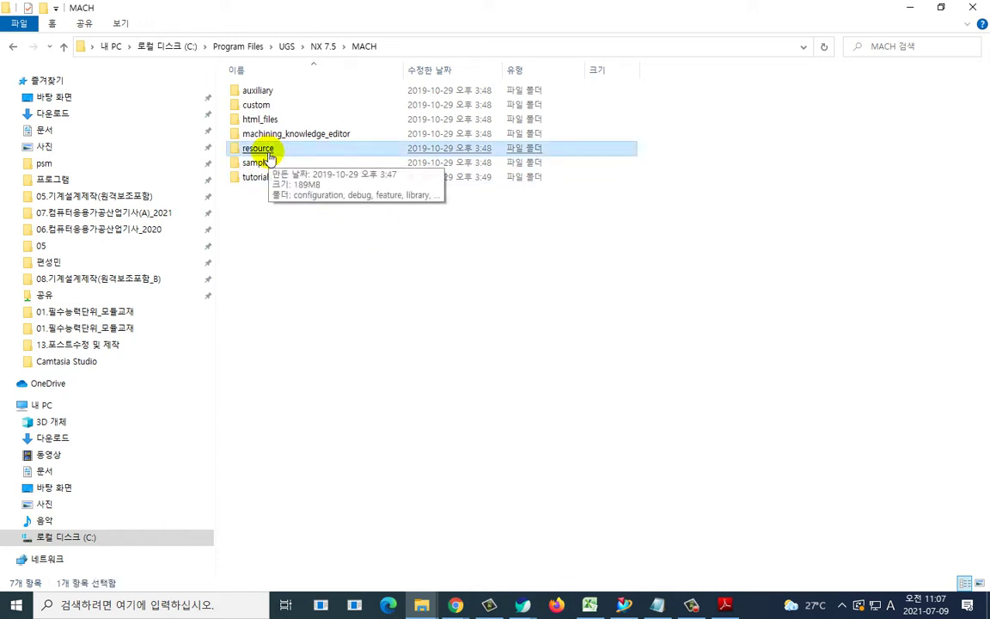
double_click(268, 155)
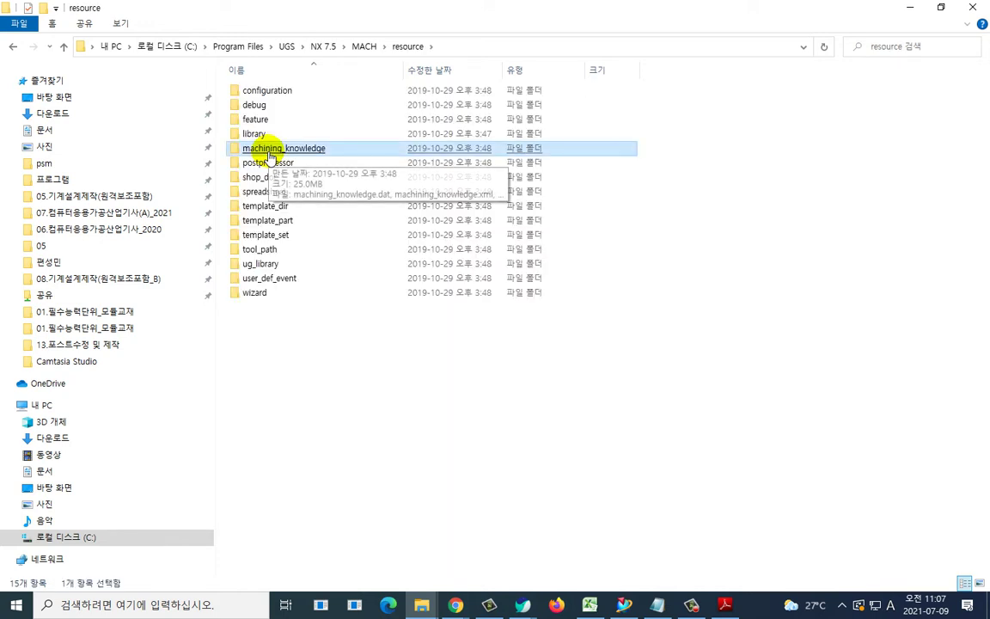
- Open the template_part folder inside resource and go into its metric subfolder
left_click(326, 330)
left_click(284, 222)
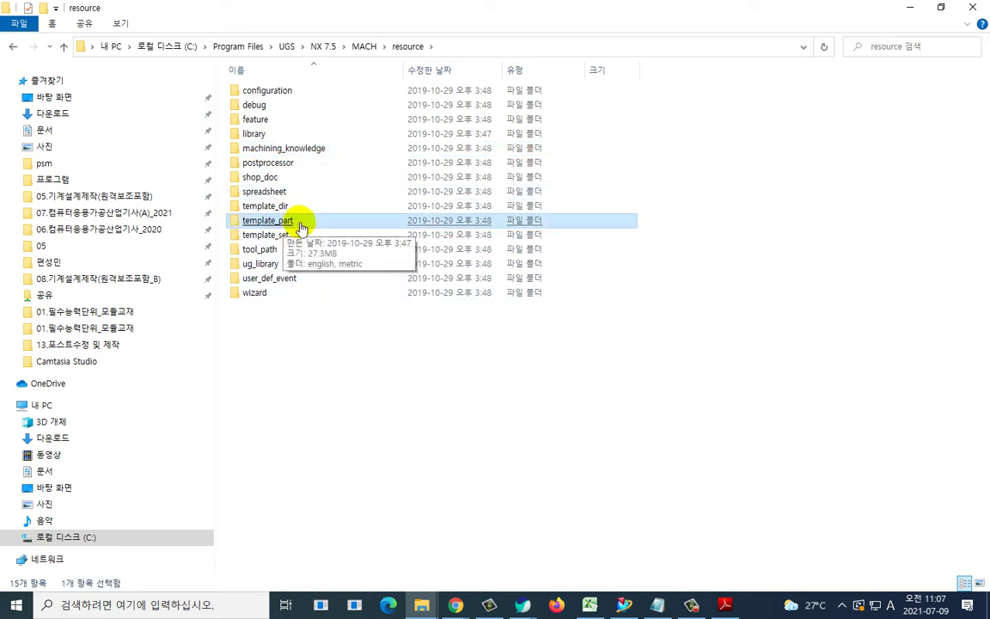
double_click(300, 225)
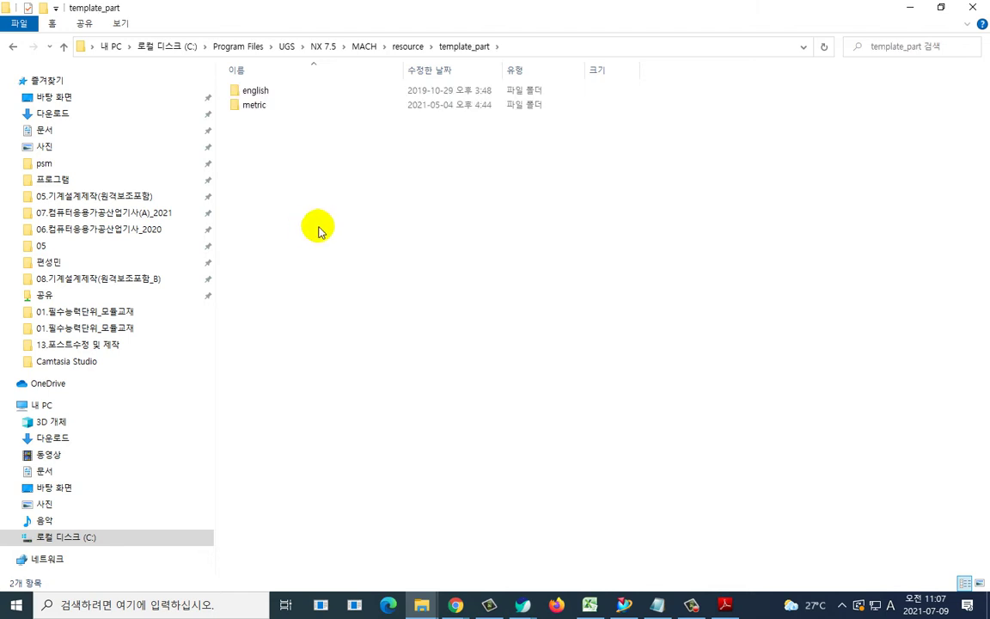
left_click(262, 113)
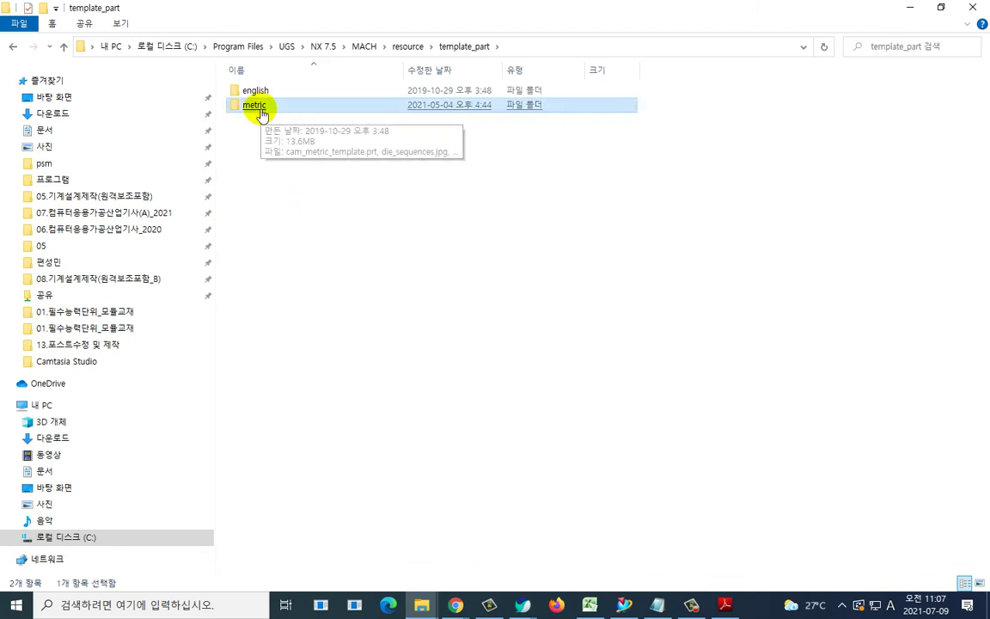
double_click(260, 113)
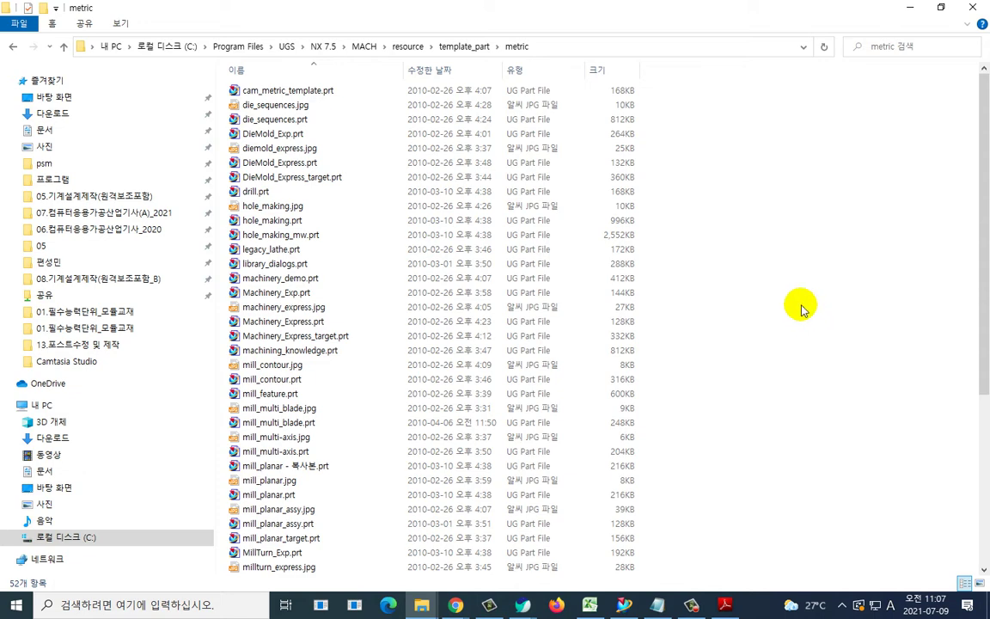
- Look through the template files in the metric folder and locate turning.prt
scroll(798, 310, "down", 6)
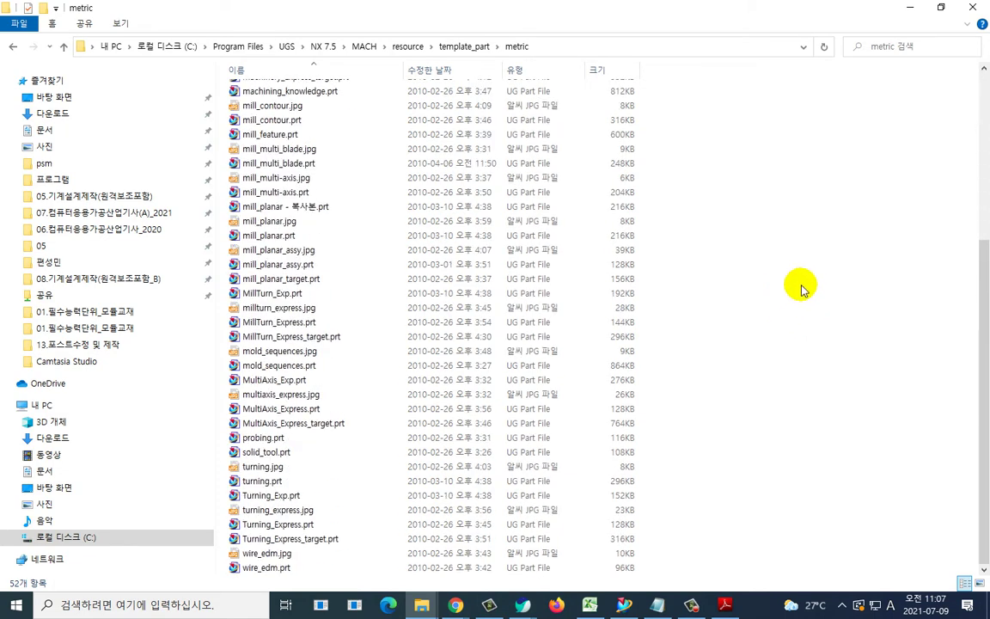
scroll(801, 289, "up", 6)
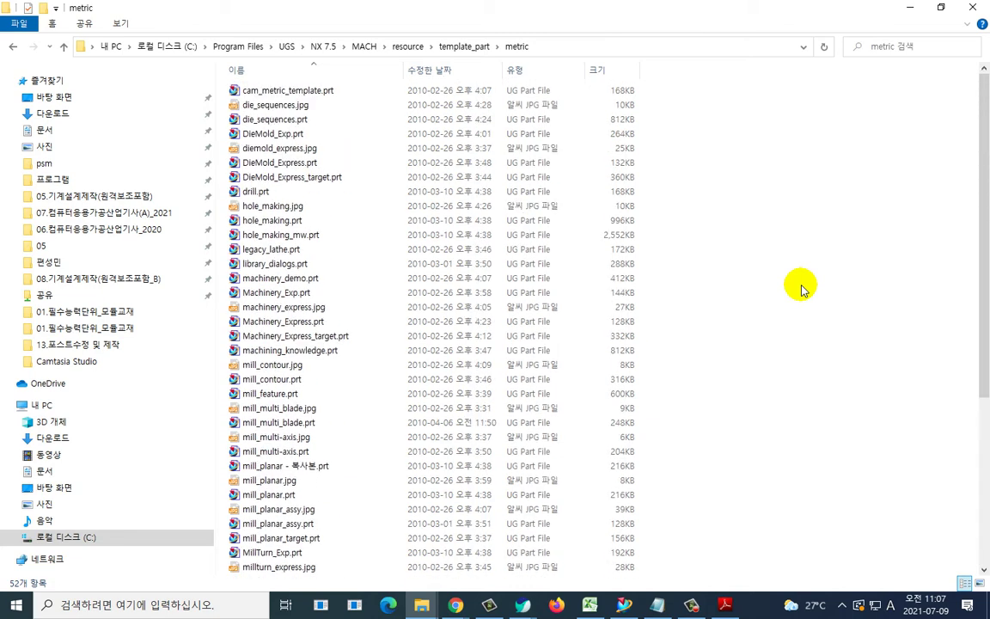
scroll(761, 297, "down", 6)
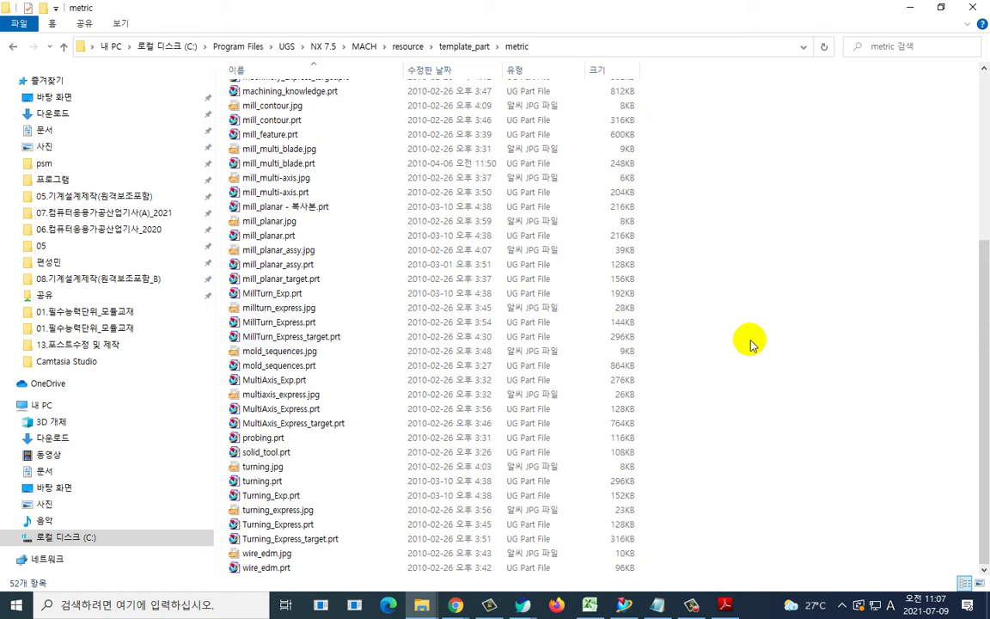
left_click(287, 487)
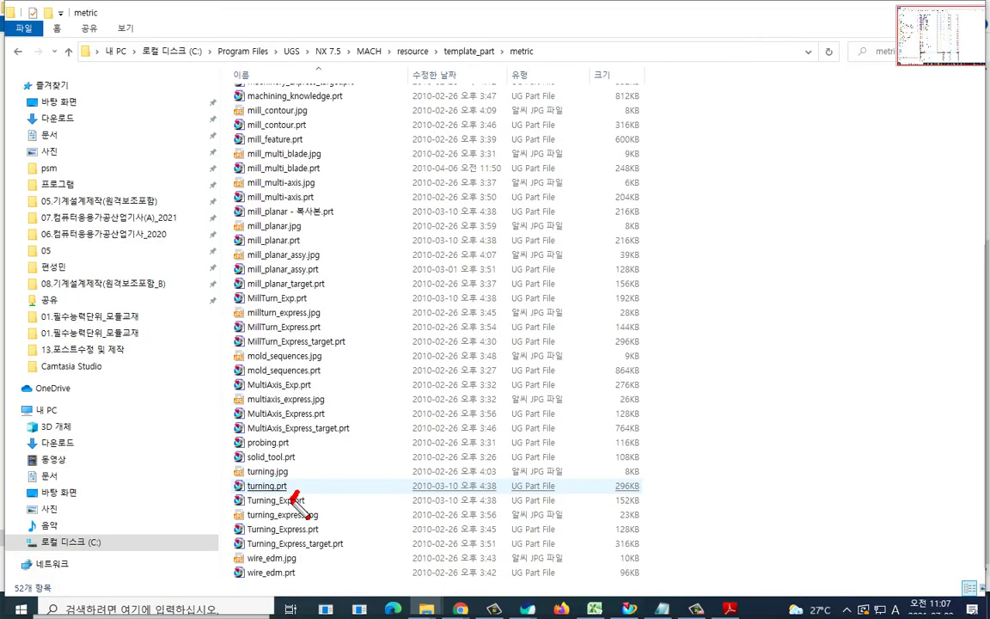
mouse_move(292, 499)
left_mouse_down()
mouse_move(230, 488)
mouse_move(249, 463)
mouse_move(289, 478)
mouse_move(272, 508)
mouse_move(233, 469)
mouse_move(301, 475)
mouse_move(253, 523)
mouse_move(230, 471)
left_mouse_up()
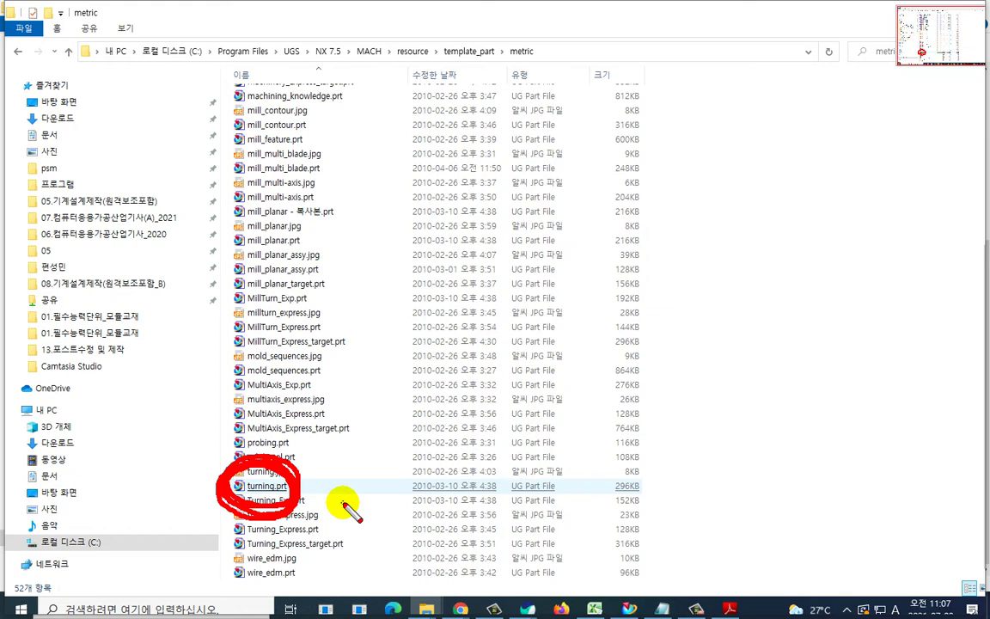
key("Escape")
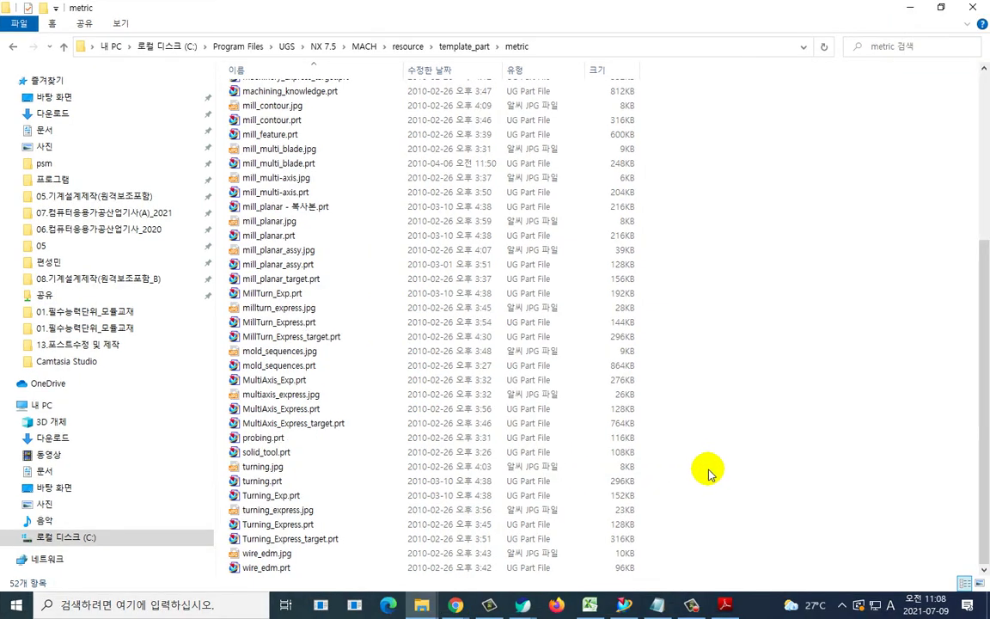
key("ctrl+2")
mouse_move(261, 502)
left_mouse_down()
mouse_move(274, 480)
mouse_move(276, 497)
mouse_move(306, 499)
left_mouse_up()
key("Escape")
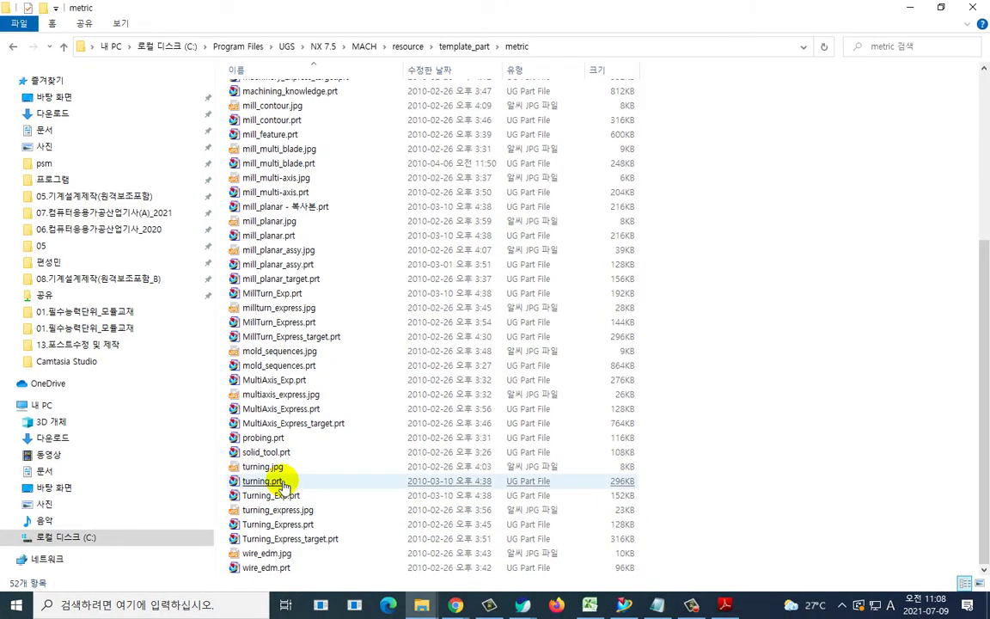
- Make a copy of turning.prt in the same metric folder, continuing with administrator permission
left_click(288, 488)
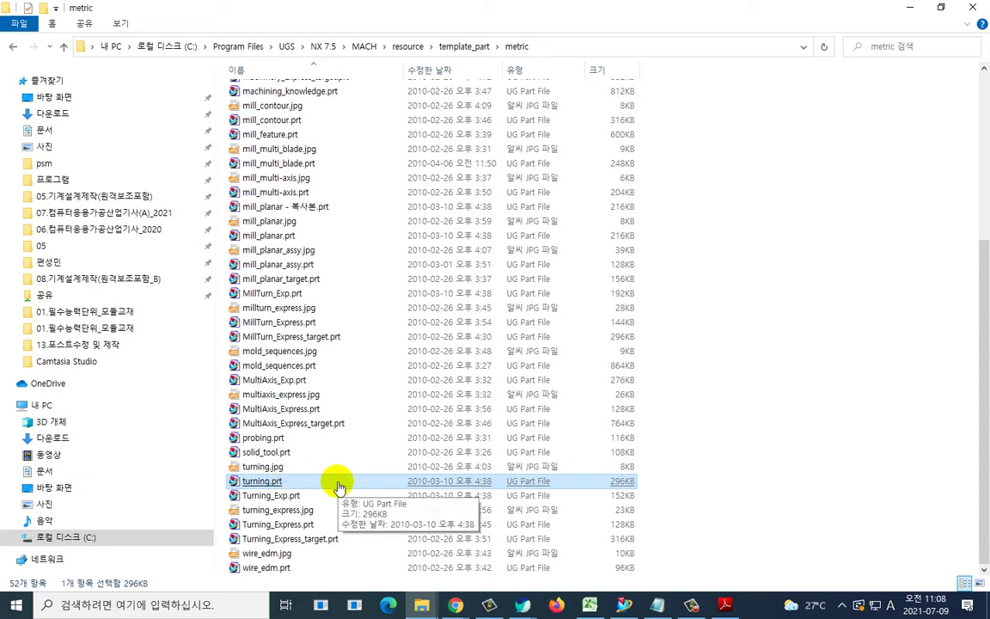
key("ctrl+v")
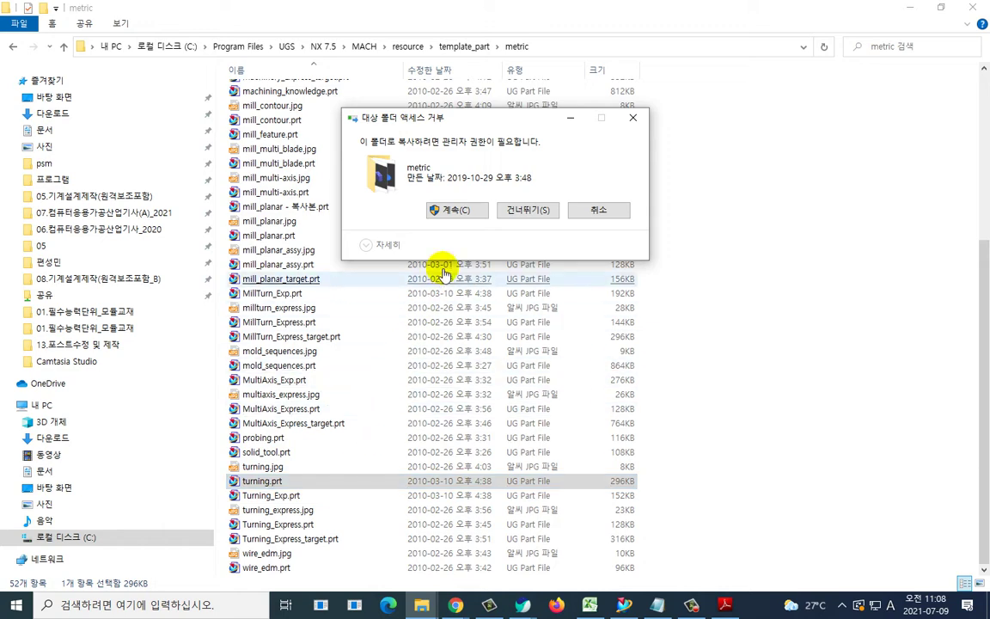
left_click(457, 213)
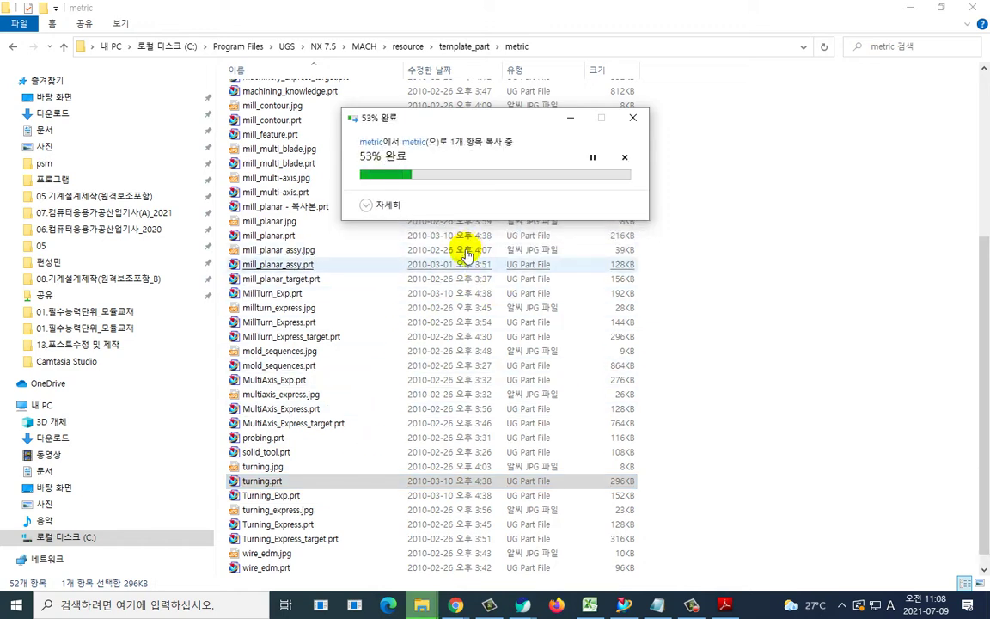
left_click(320, 468)
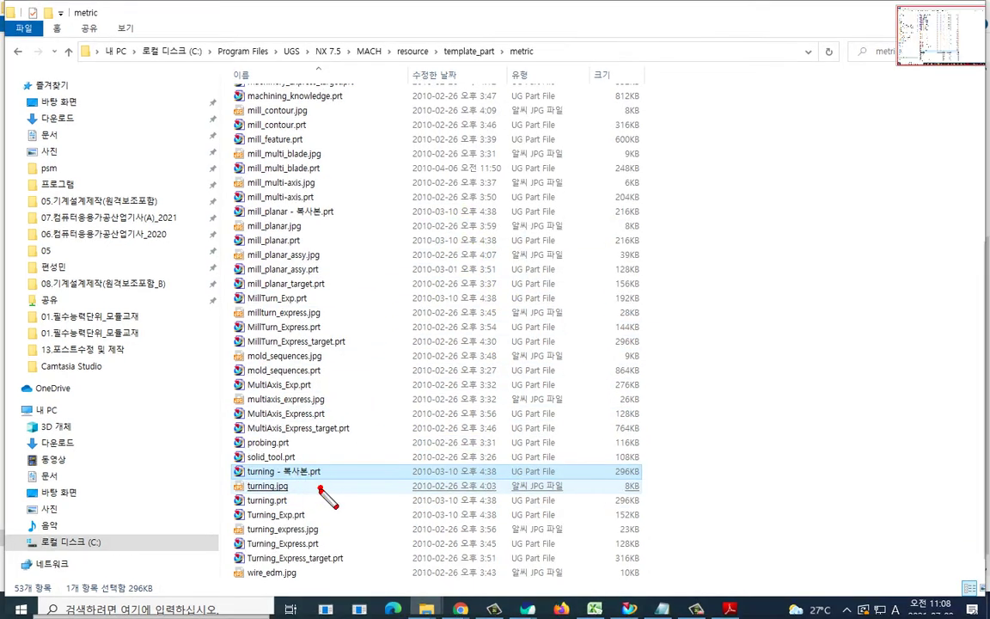
mouse_move(320, 490)
left_mouse_down()
mouse_move(287, 446)
mouse_move(315, 487)
left_mouse_up()
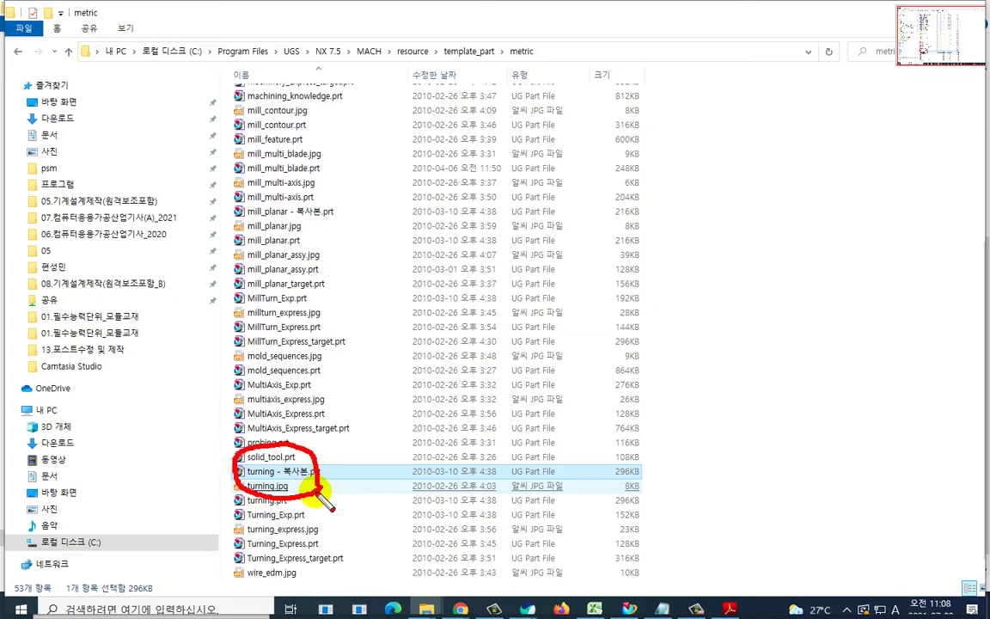
- Copy the original turning.prt from the metric template folder to the desktop folder
key("Escape")
left_click(774, 453)
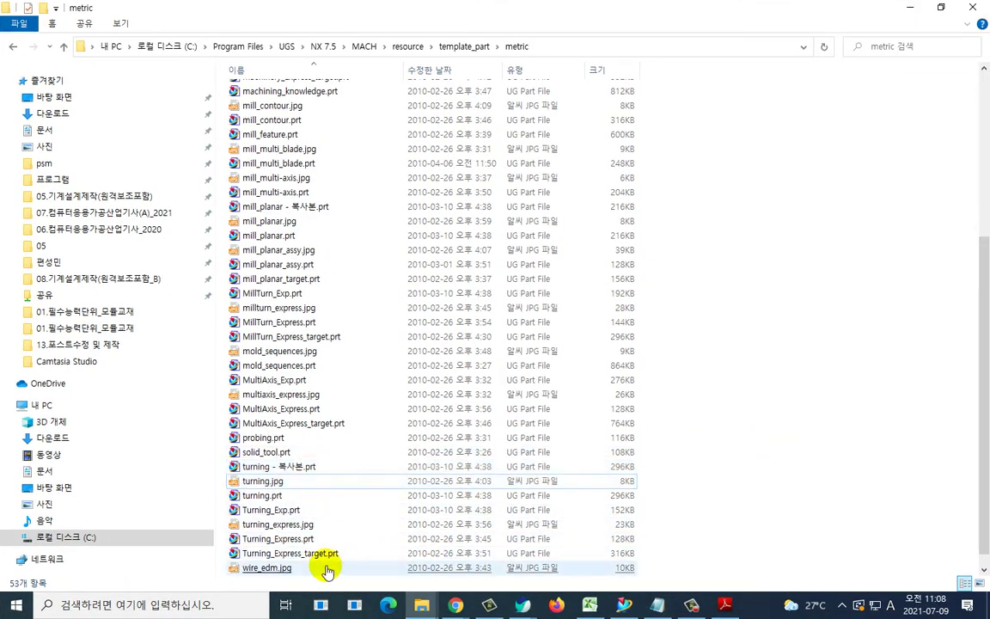
left_click(260, 497)
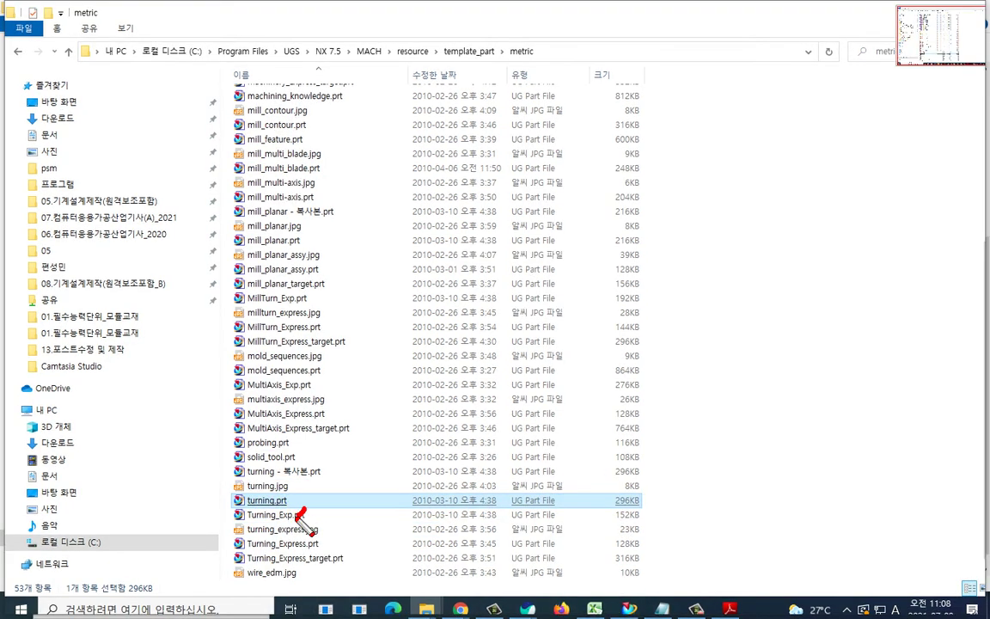
left_click_drag(303, 518, 255, 491)
key("Escape")
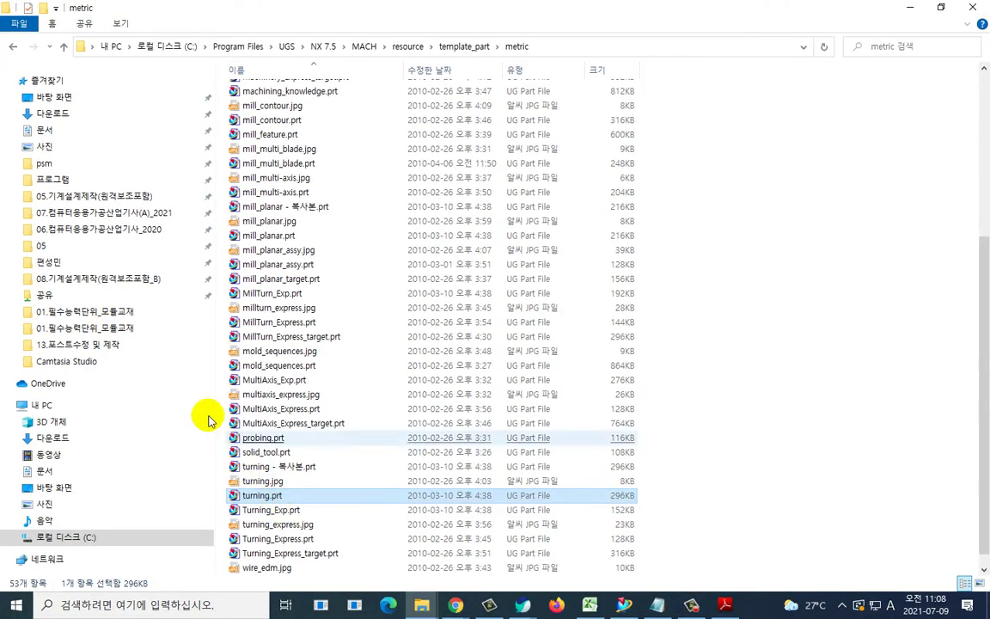
left_click(58, 97)
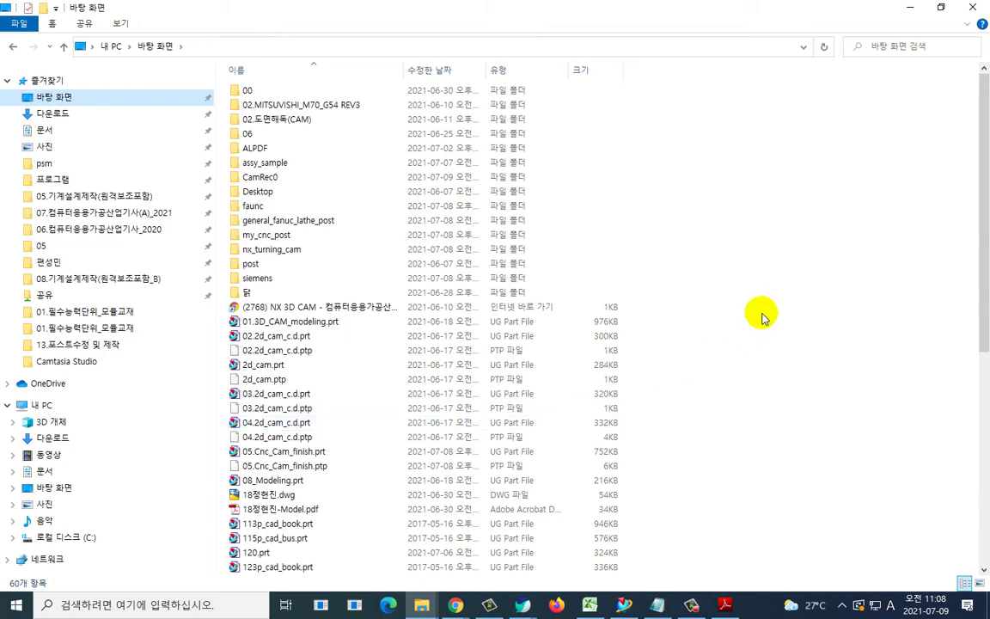
key("ctrl+2")
scroll(772, 308, "down", 9)
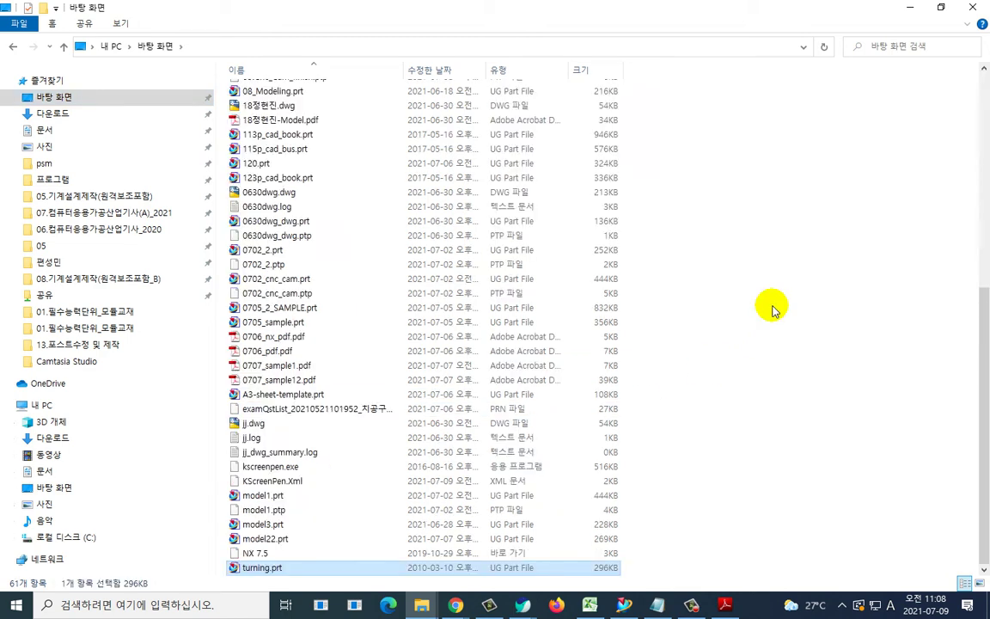
- Open the desktop copy of turning.prt in NX to view the part, close it and return to File Explorer
left_click(282, 568)
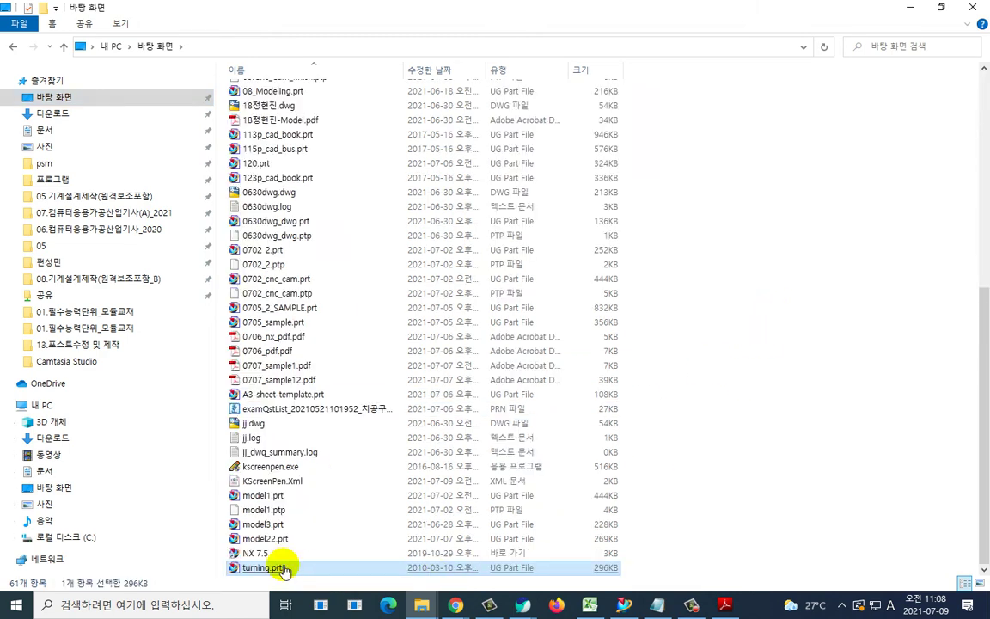
double_click(282, 568)
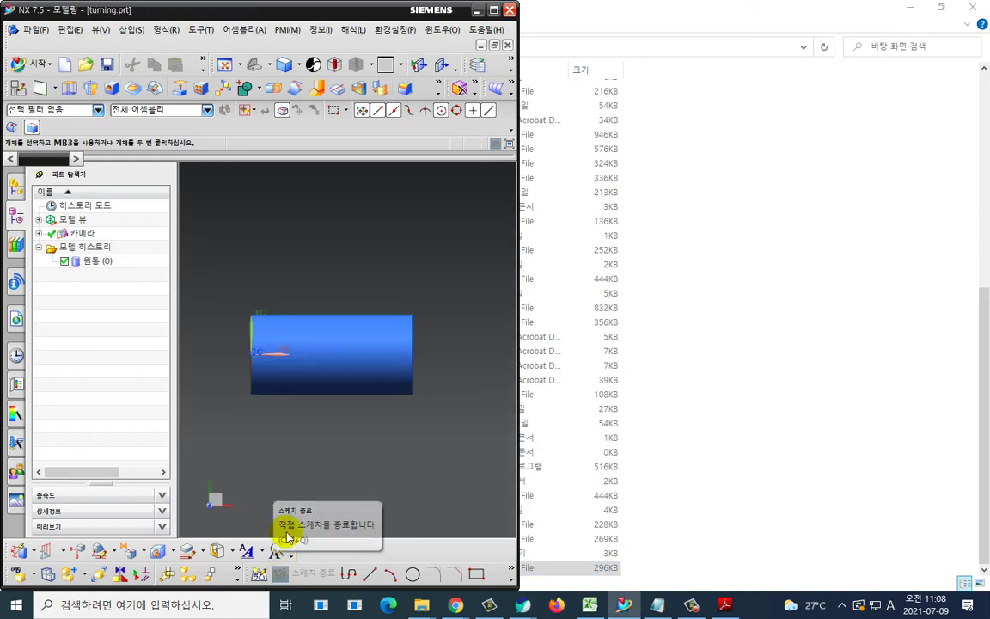
key("ctrl+2")
left_click_drag(74, 33, 202, 37)
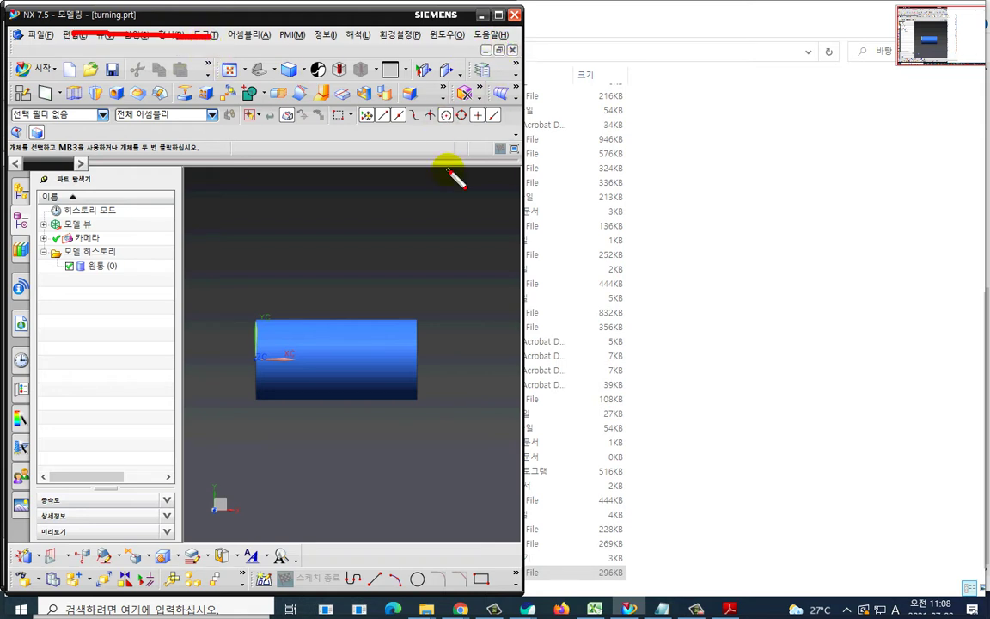
key("Escape")
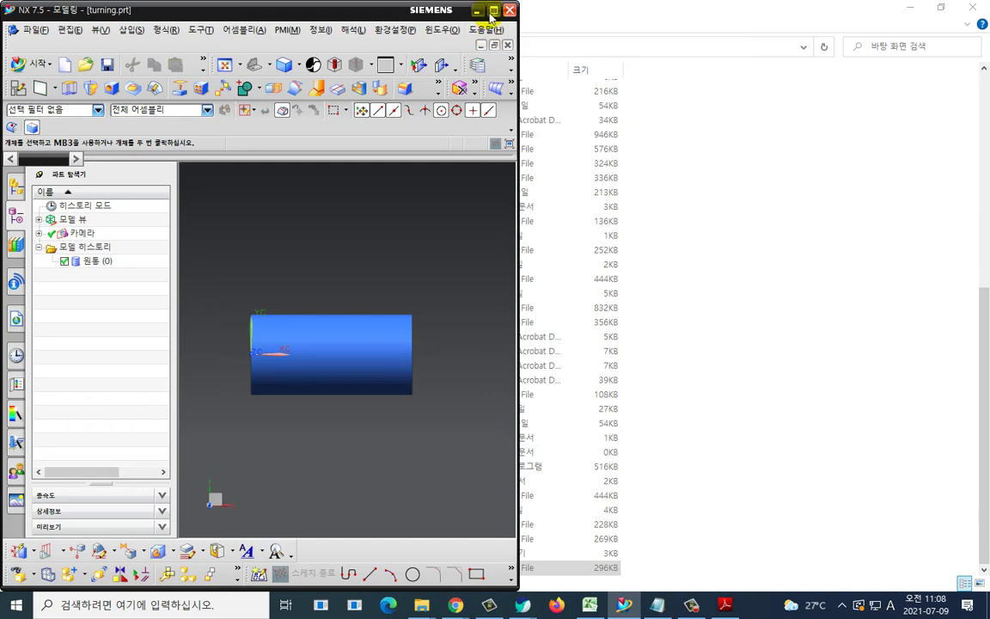
left_click(498, 15)
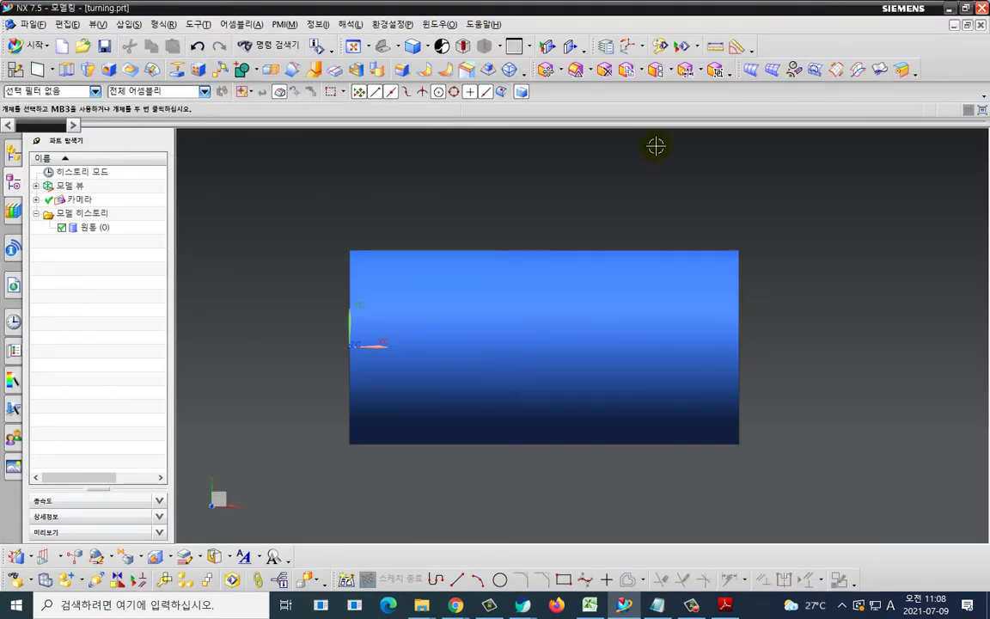
left_click(980, 26)
key("alt+Tab")
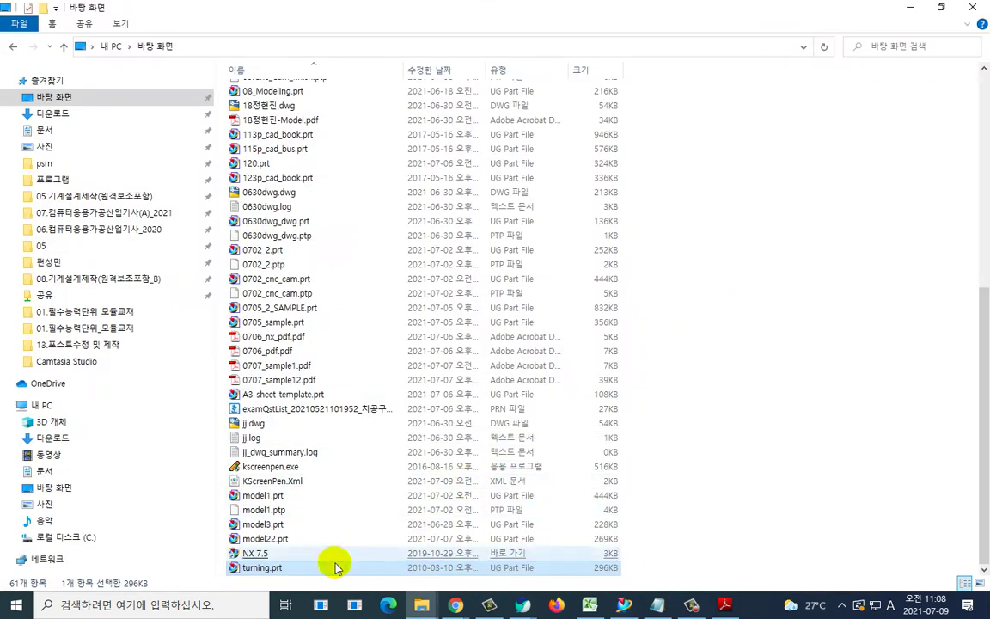
- Check the read-only attribute in the properties of the desktop turning.prt and close them without changes
left_click(283, 568)
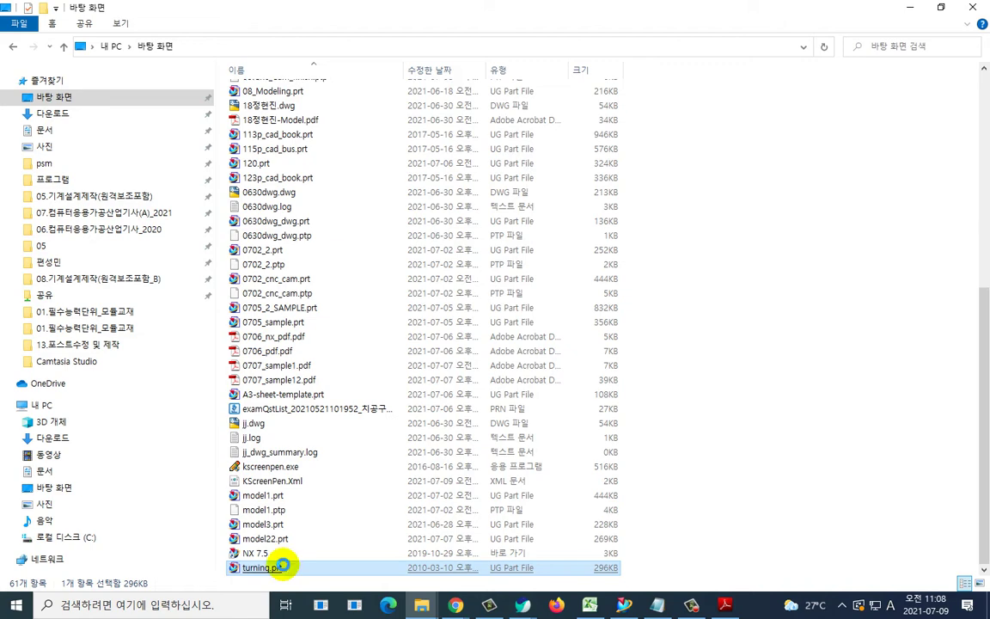
right_click(283, 568)
left_click(315, 553)
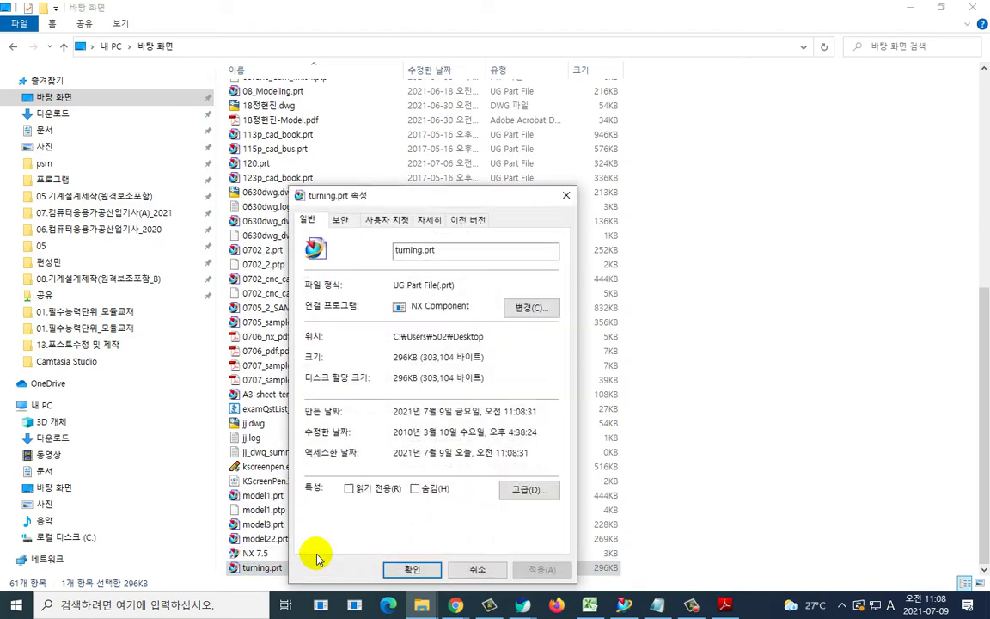
left_click_drag(341, 470, 376, 541)
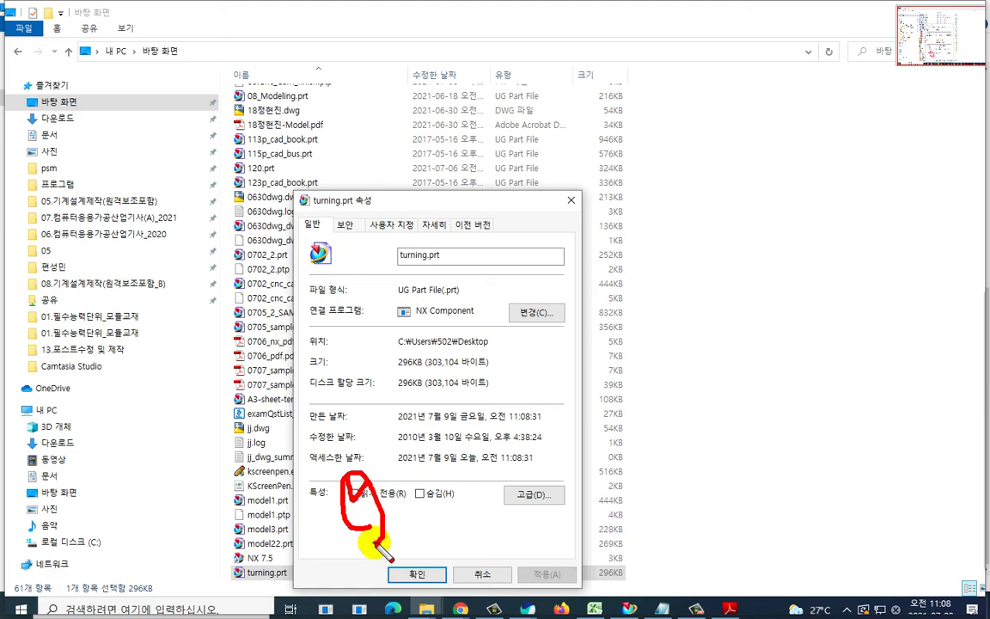
left_click(501, 572)
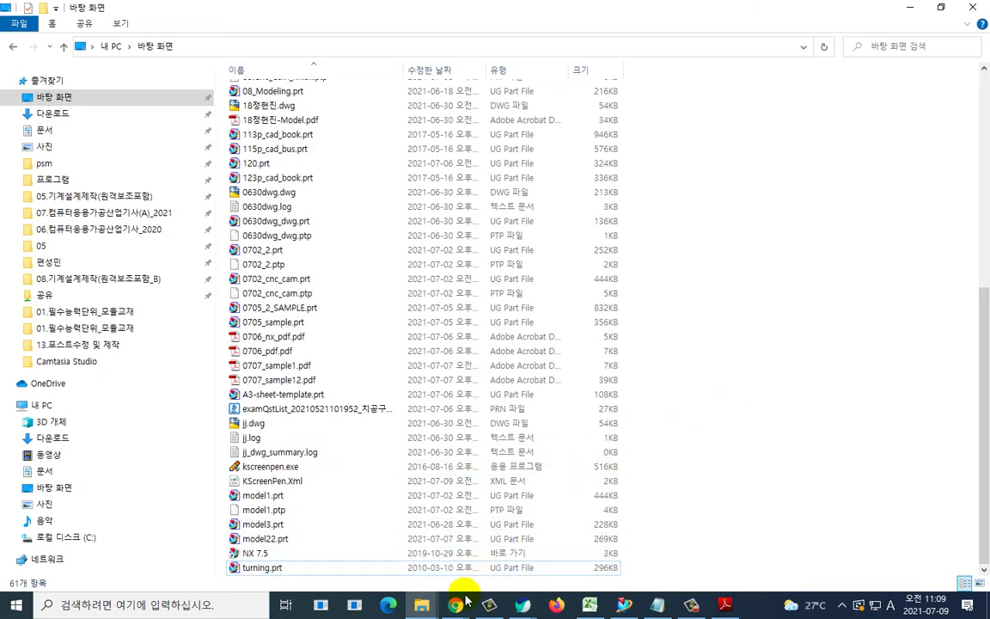
- Switch to Chrome, look through the NX turning customization videos in the YouTube playlist, and minimize the browser
mouse_move(456, 604)
left_click(524, 520)
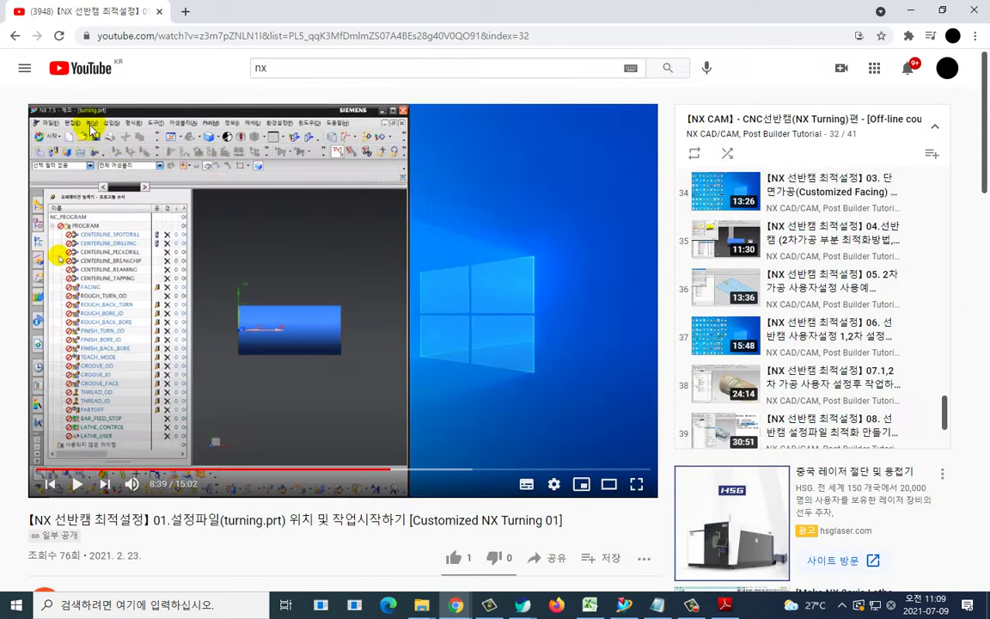
scroll(730, 326, "up", 3)
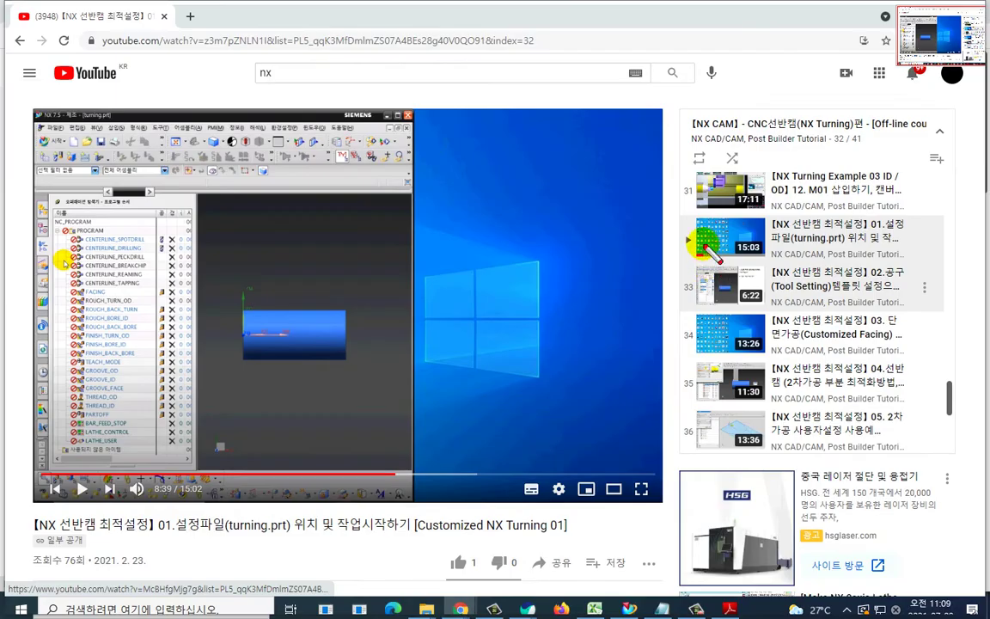
mouse_move(697, 210)
left_mouse_down()
mouse_move(699, 430)
mouse_move(720, 453)
mouse_move(696, 430)
mouse_move(718, 456)
left_mouse_up()
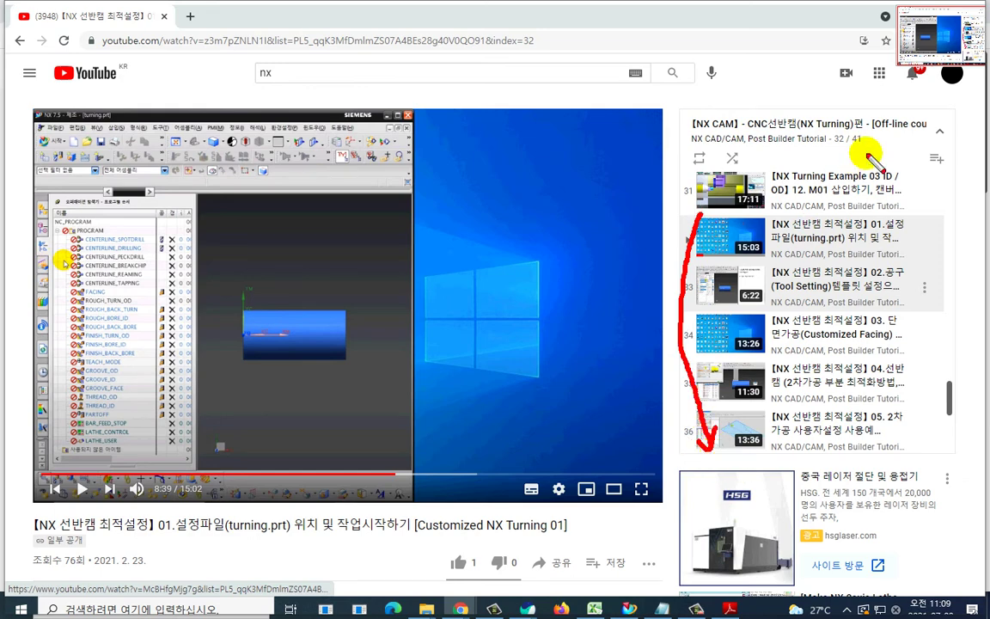
key("Escape")
left_click(907, 14)
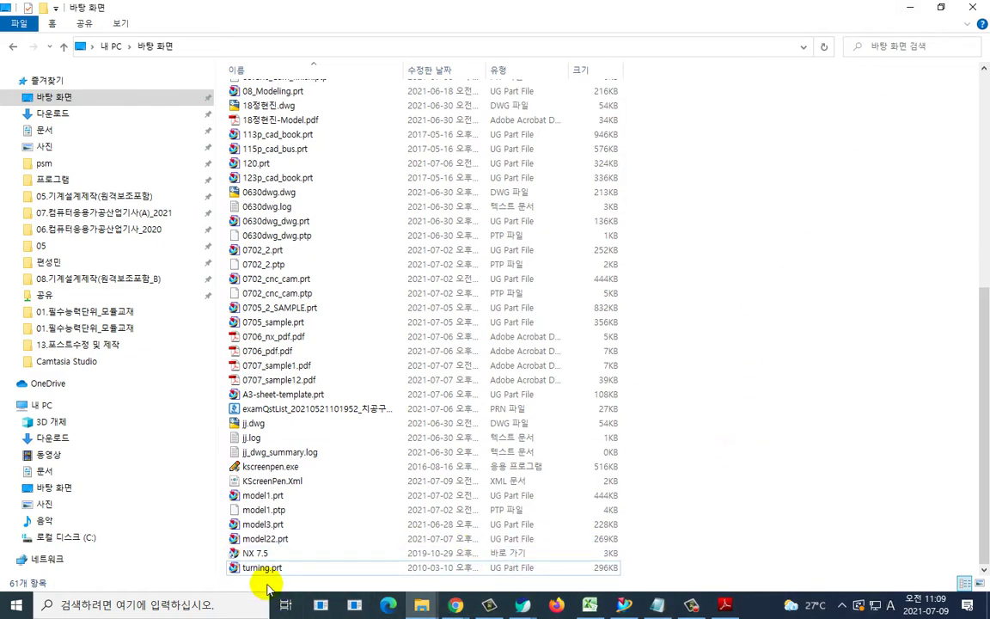
- Reopen the desktop turning.prt in NX, widen the Operation Navigator and switch it to the machine tool view
double_click(262, 567)
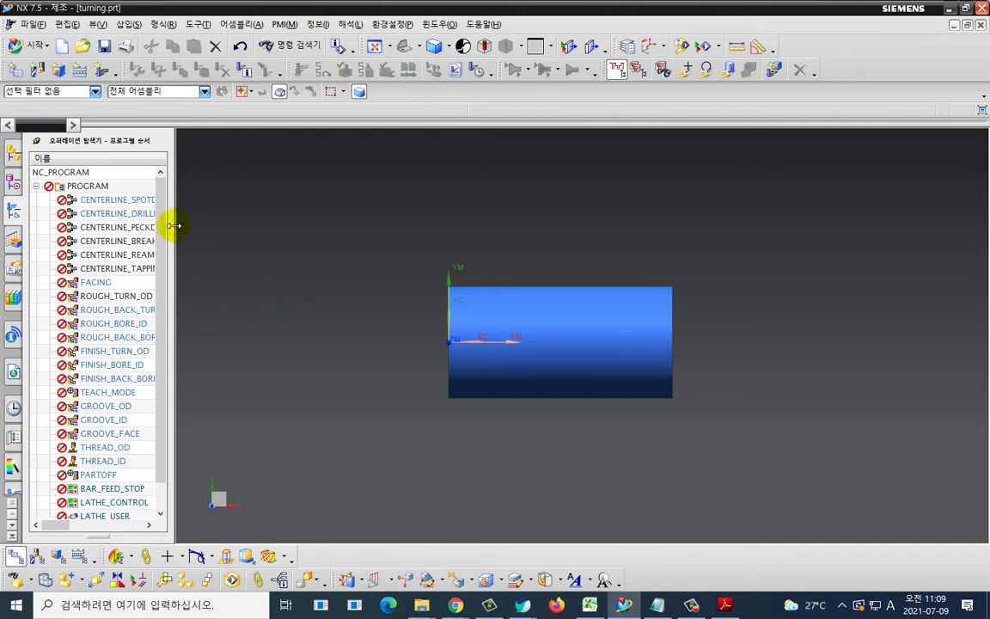
left_click_drag(173, 225, 271, 239)
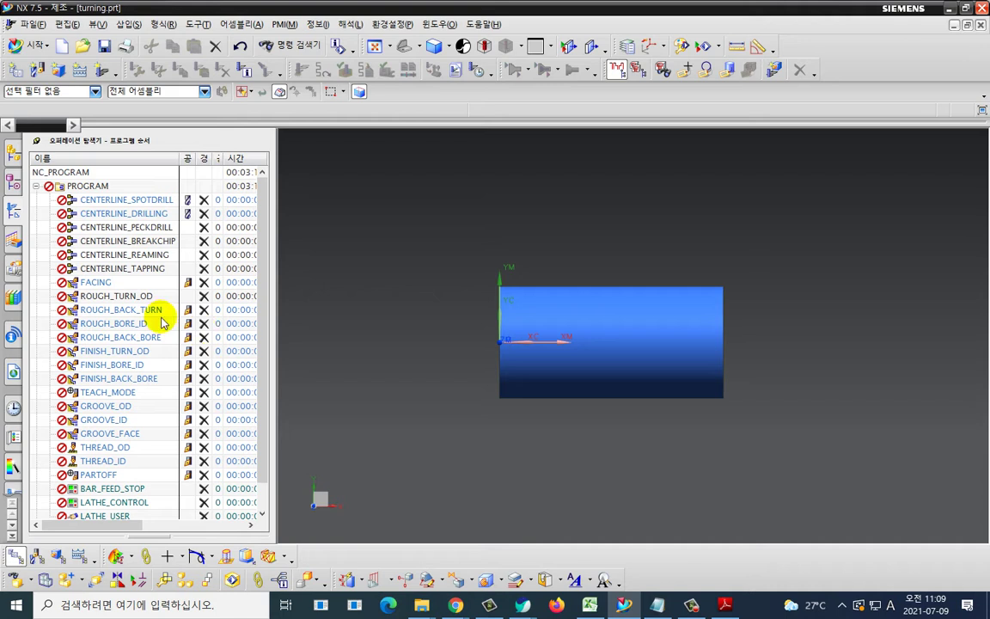
right_click(47, 237)
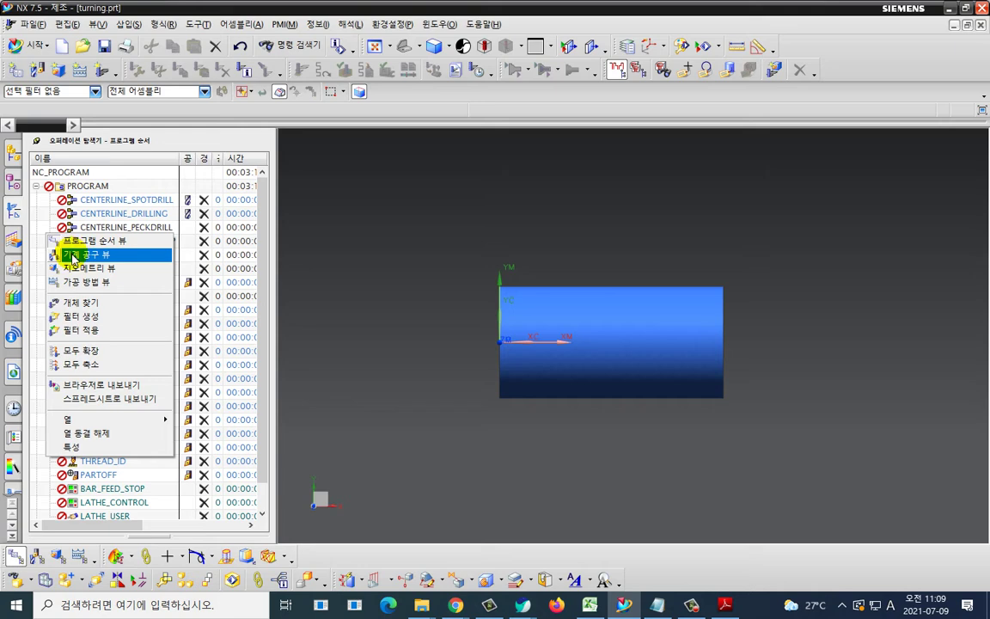
left_click(75, 256)
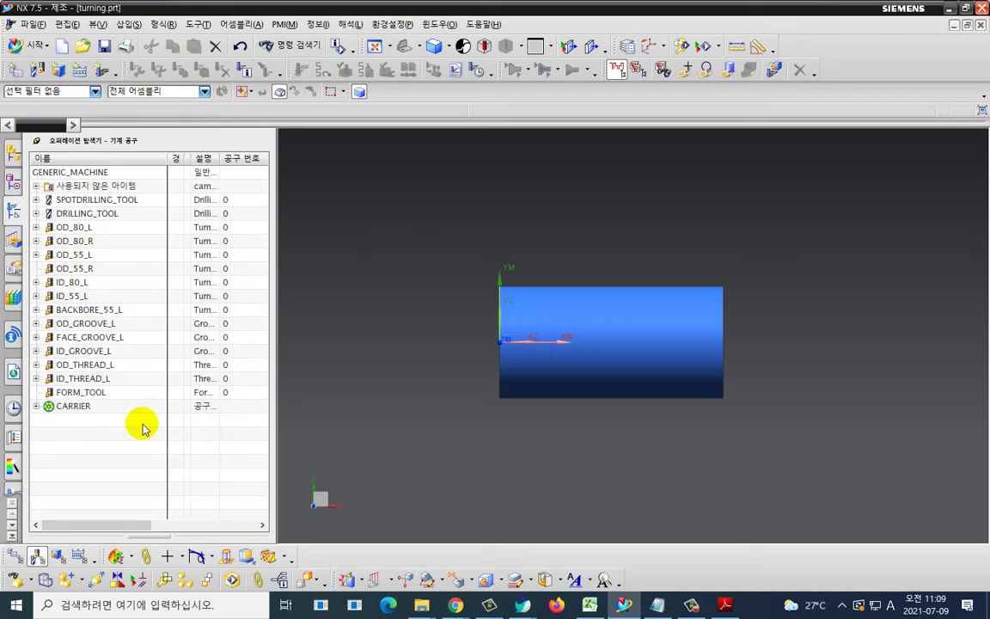
mouse_move(148, 425)
left_mouse_down()
mouse_move(13, 327)
mouse_move(196, 225)
mouse_move(161, 466)
left_mouse_up()
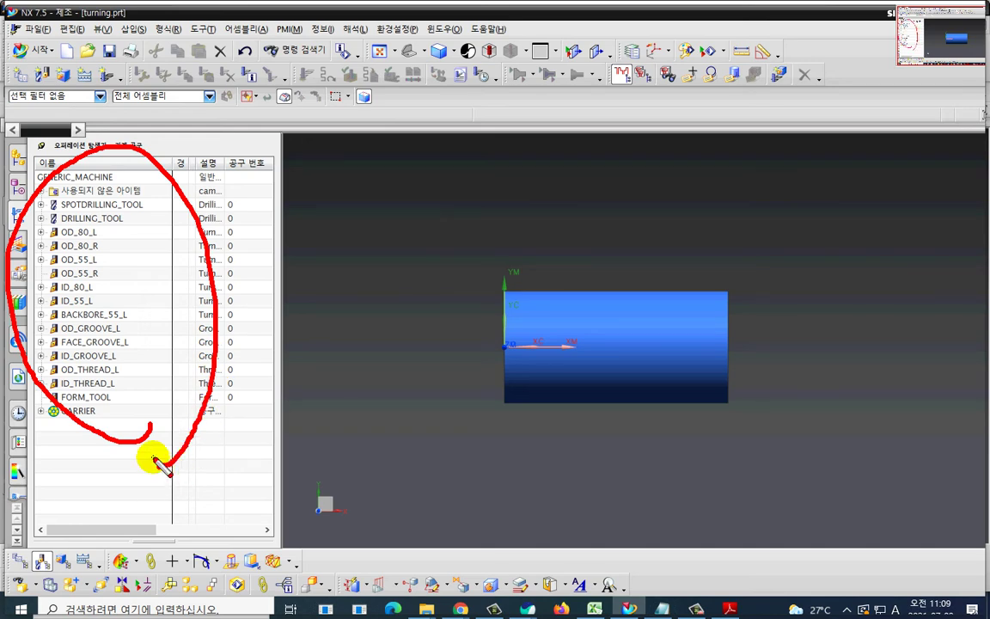
key("Escape")
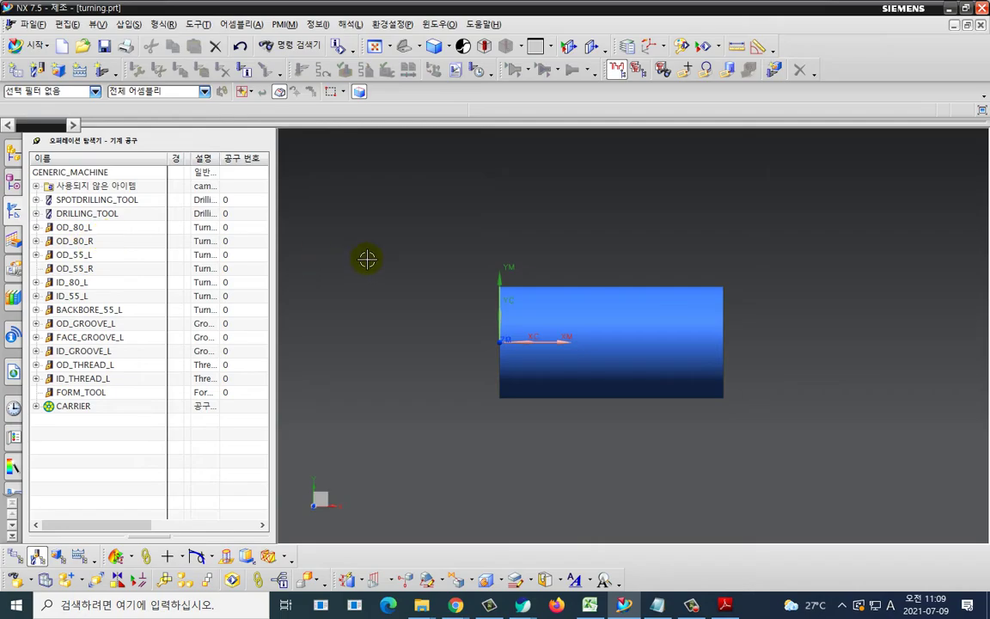
key("ctrl+2")
left_click_drag(779, 207, 680, 204)
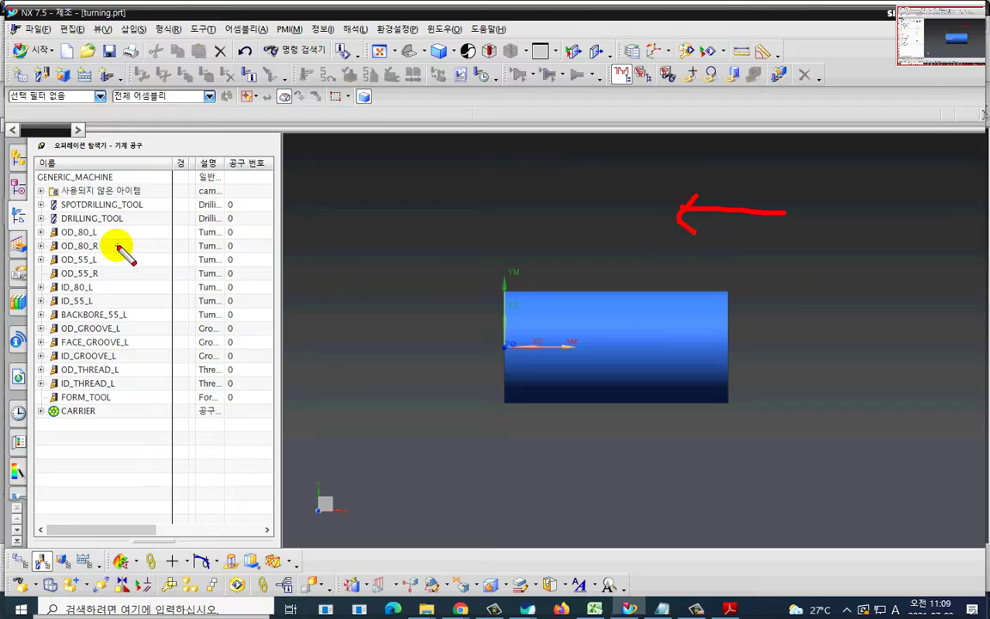
left_click_drag(76, 234, 116, 244)
key("Escape")
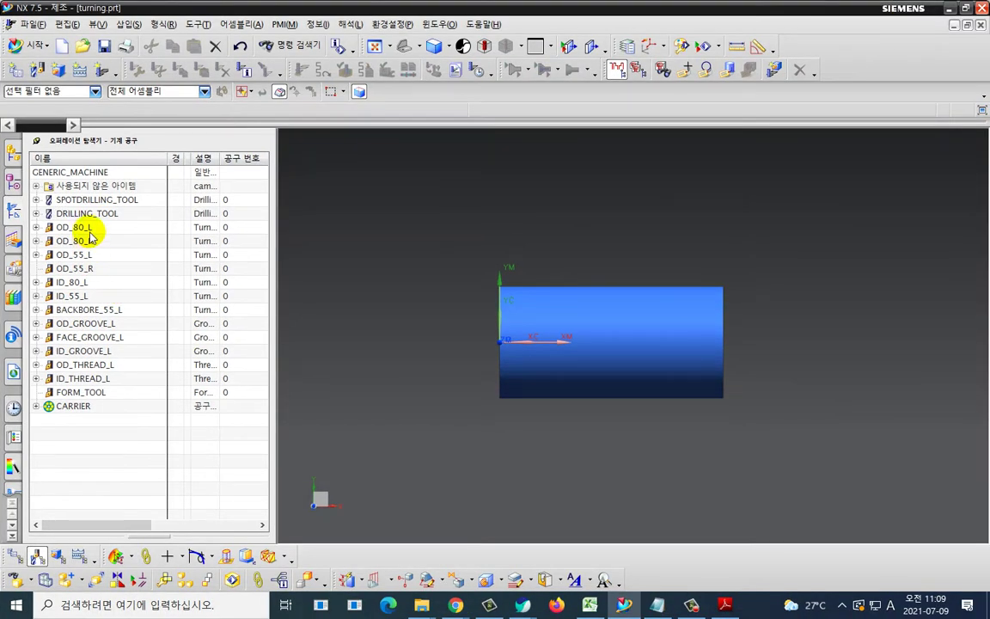
- Set the nose radius of the OD_80_L turning tool to 0.8 and its tool number to 1
left_click(89, 227)
double_click(89, 228)
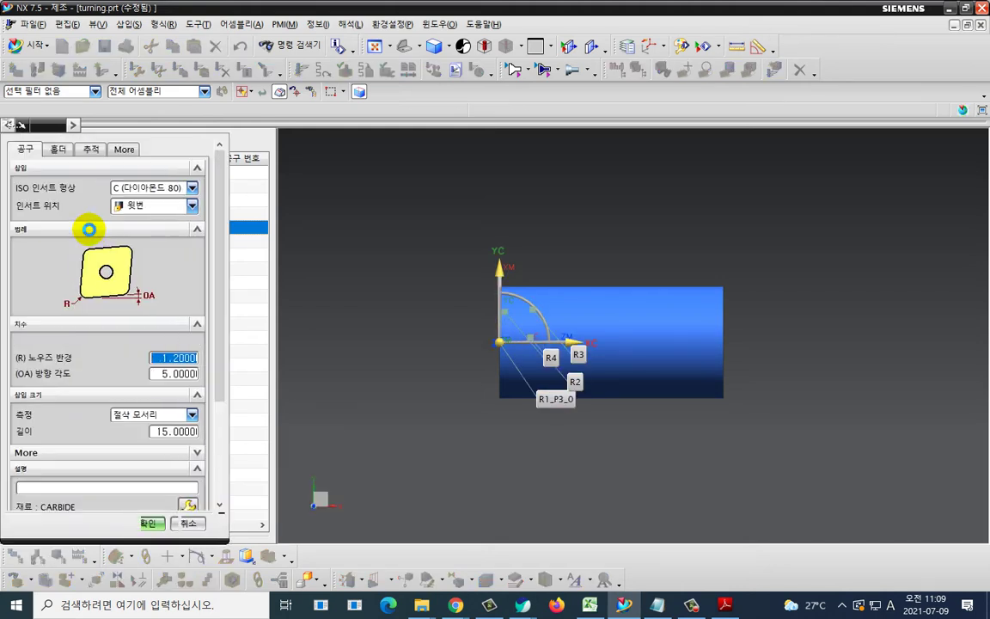
type("0")
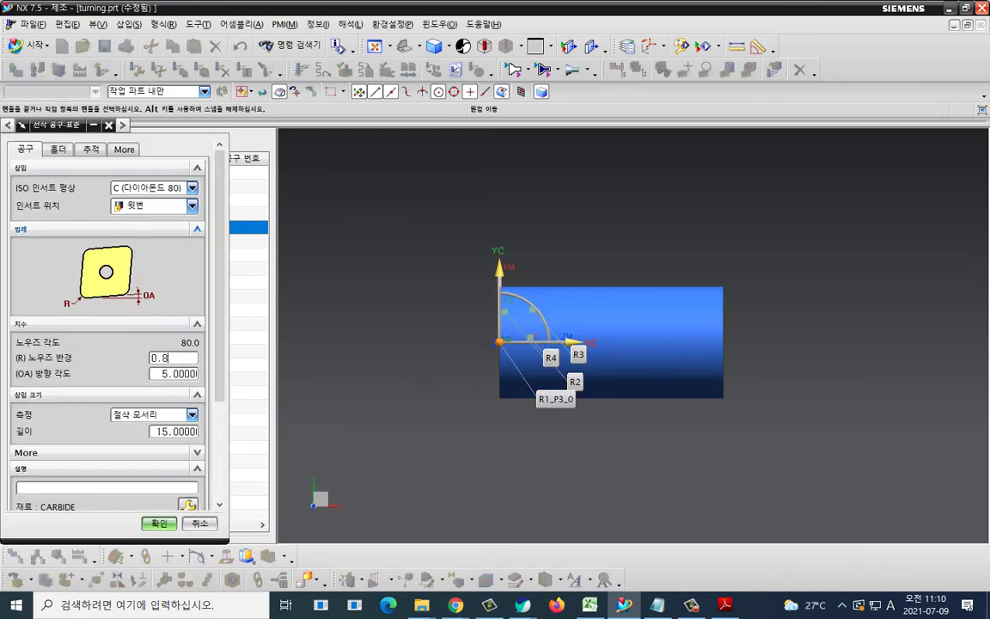
type(".8")
scroll(97, 347, "down", 3)
left_click(166, 430)
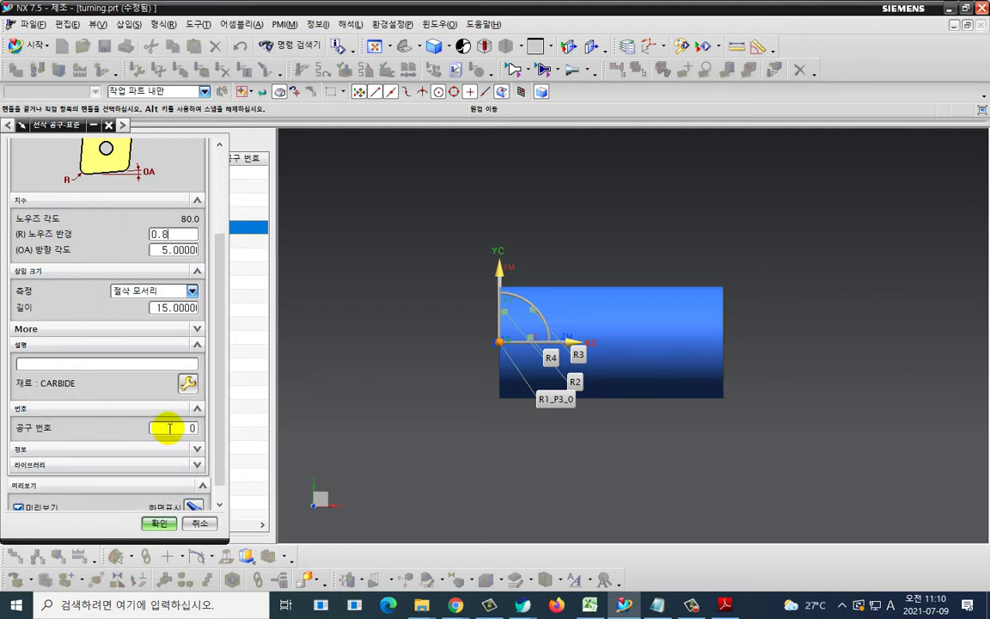
type("1")
scroll(62, 153, "up", 3)
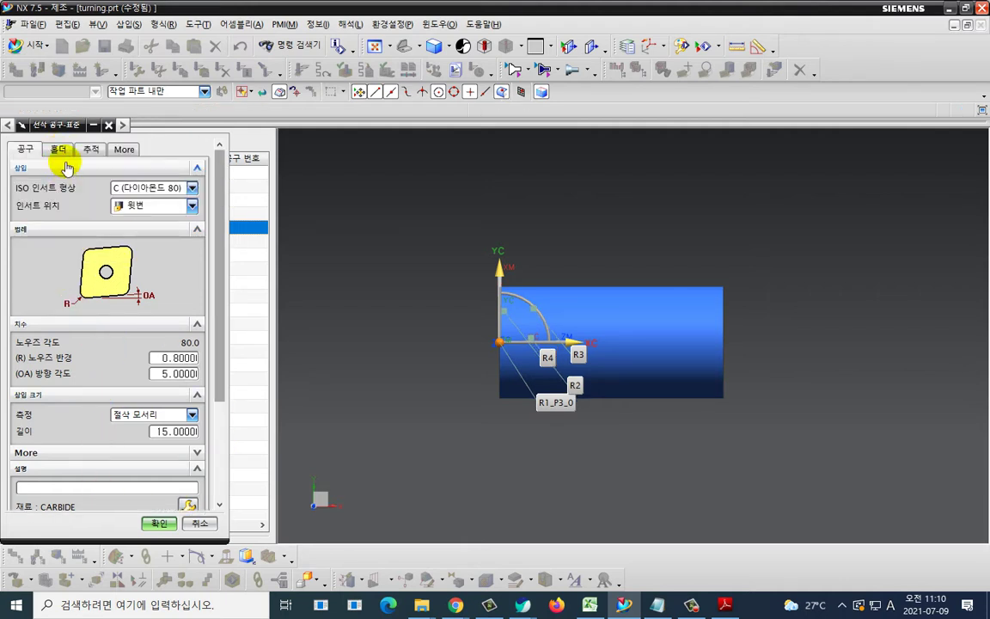
- Enable the turning holder for the OD_80_L tool and accept the tool definition
left_click(58, 150)
left_click(62, 187)
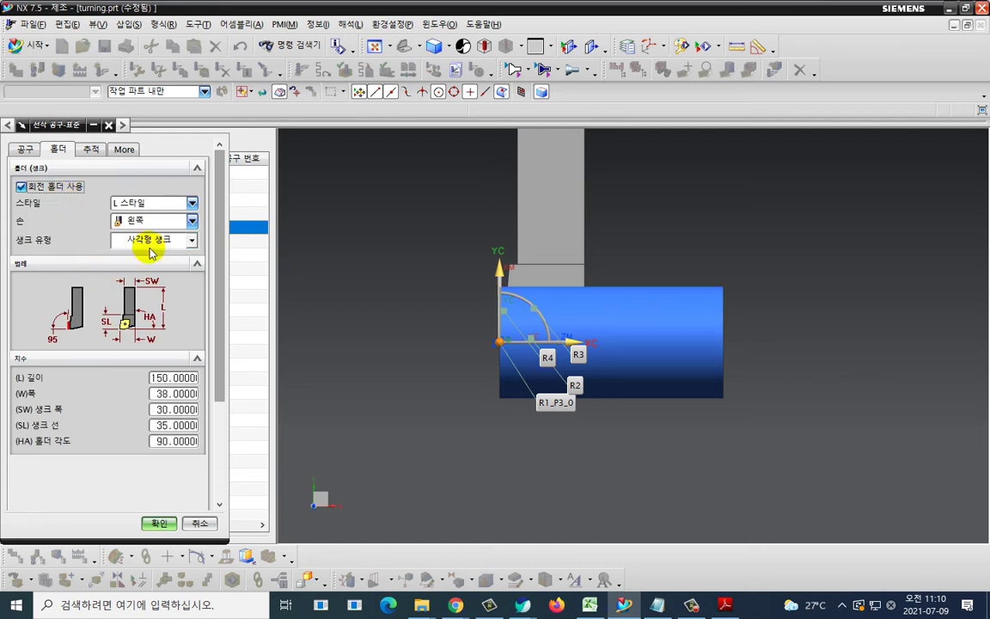
left_click(160, 523)
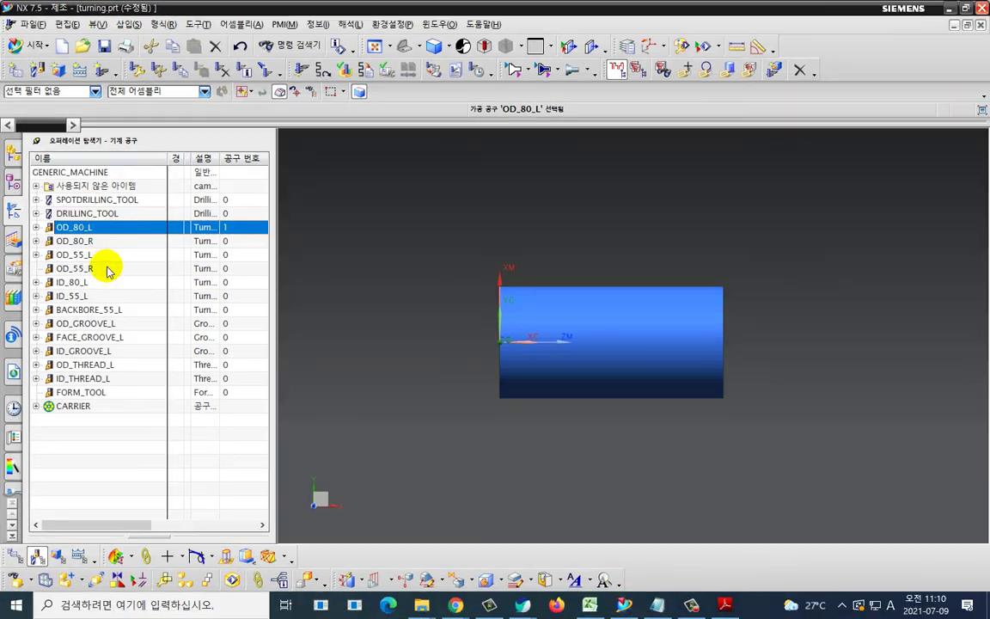
- Set the nose radius of the OD_55_L turning tool to 0.4 and its tool number to 3
left_click(99, 258)
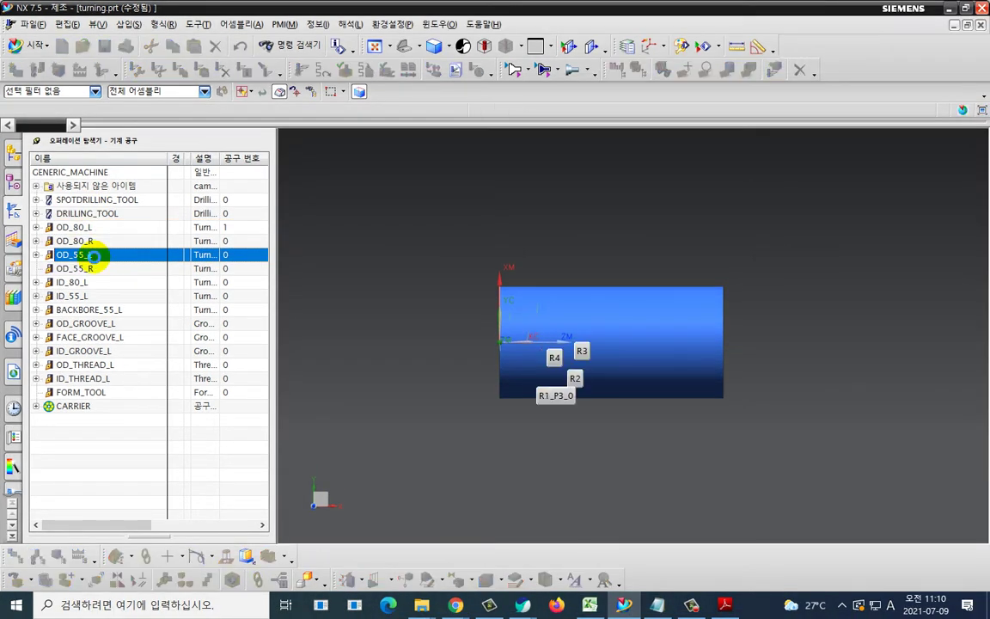
double_click(93, 255)
type("0")
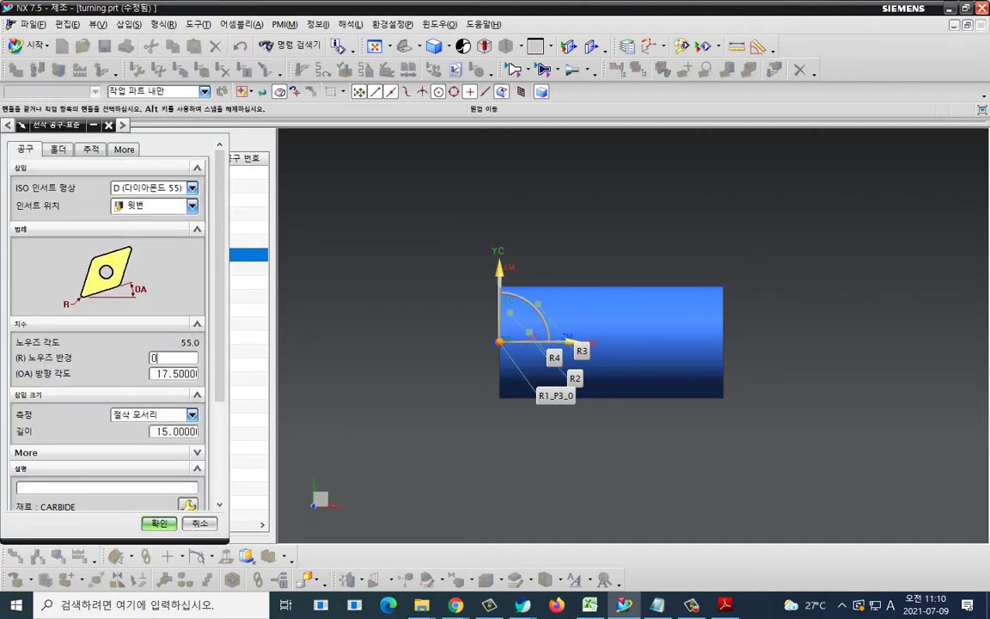
type(".4")
key("Return")
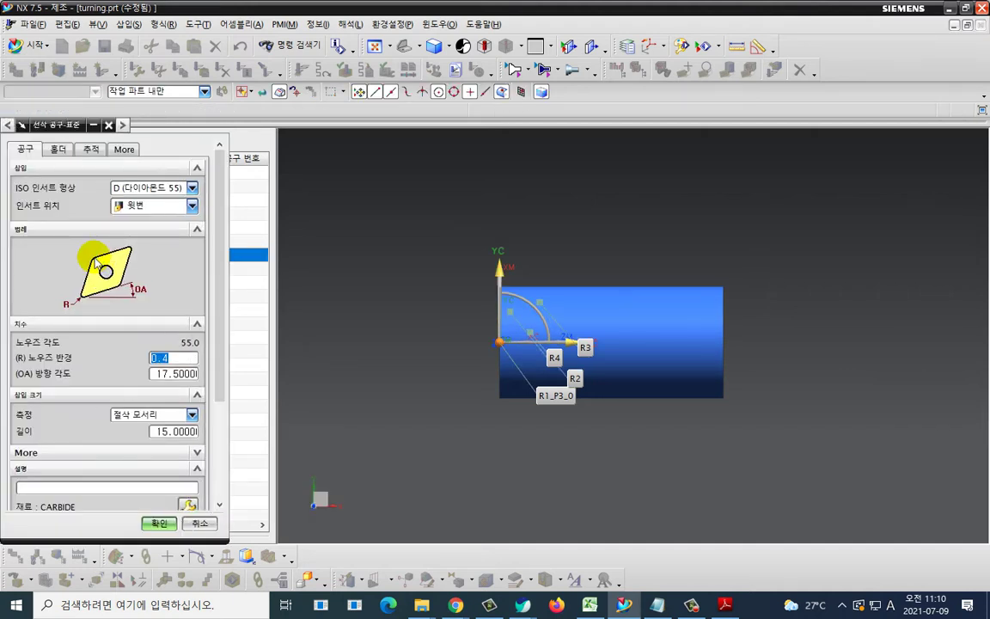
scroll(145, 464, "down", 3)
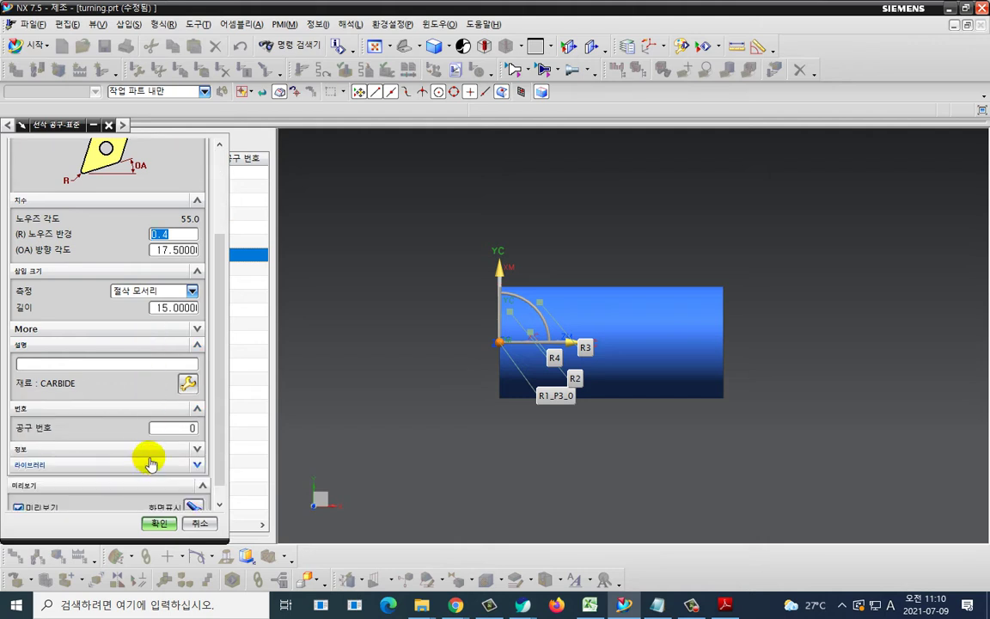
left_click(178, 427)
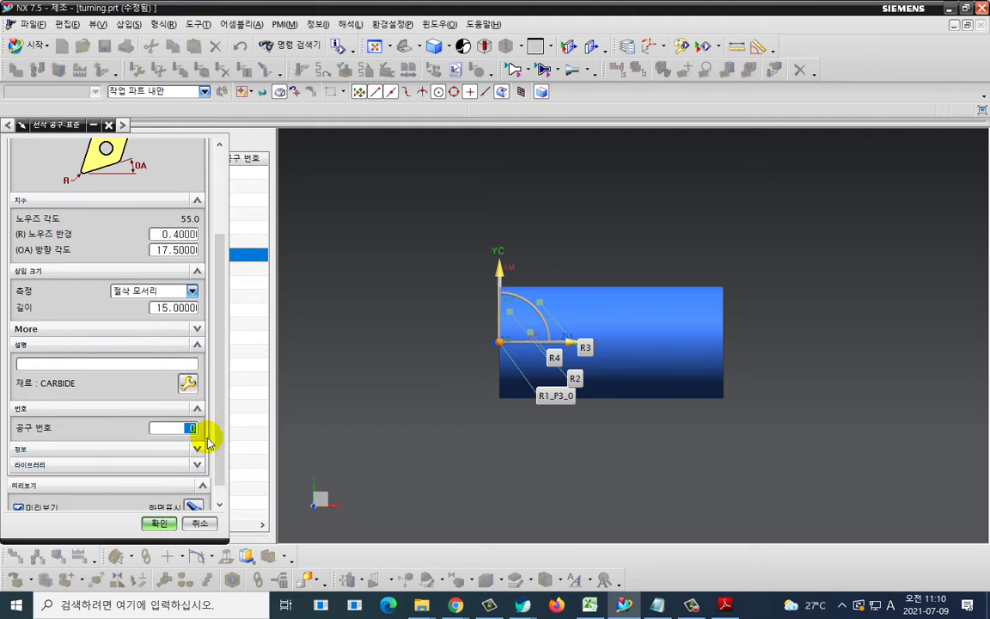
type("3")
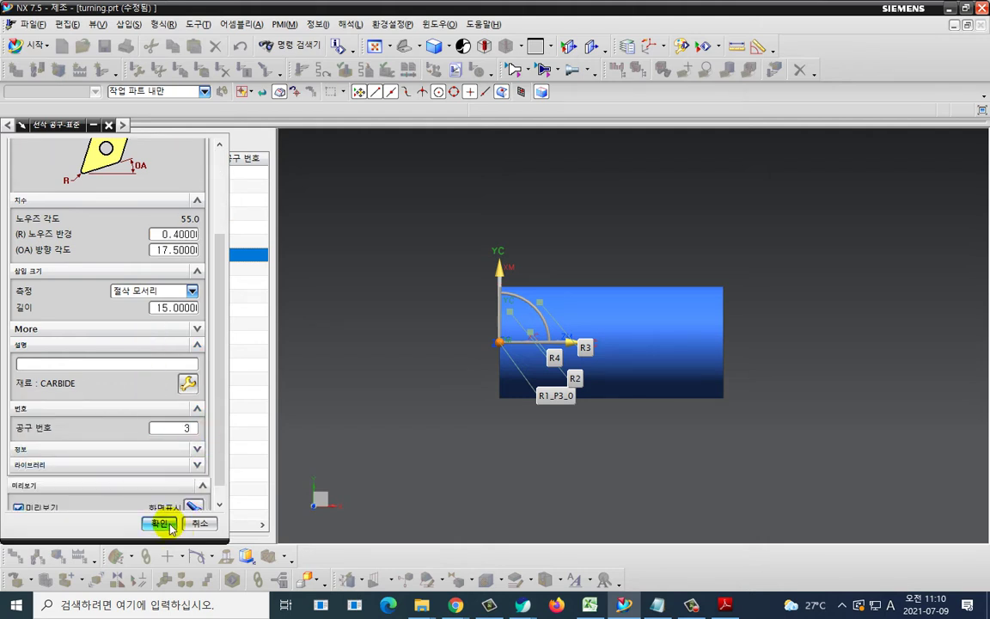
- Enable the turning holder for the OD_55_L tool and accept the tool definition
scroll(166, 464, "up", 3)
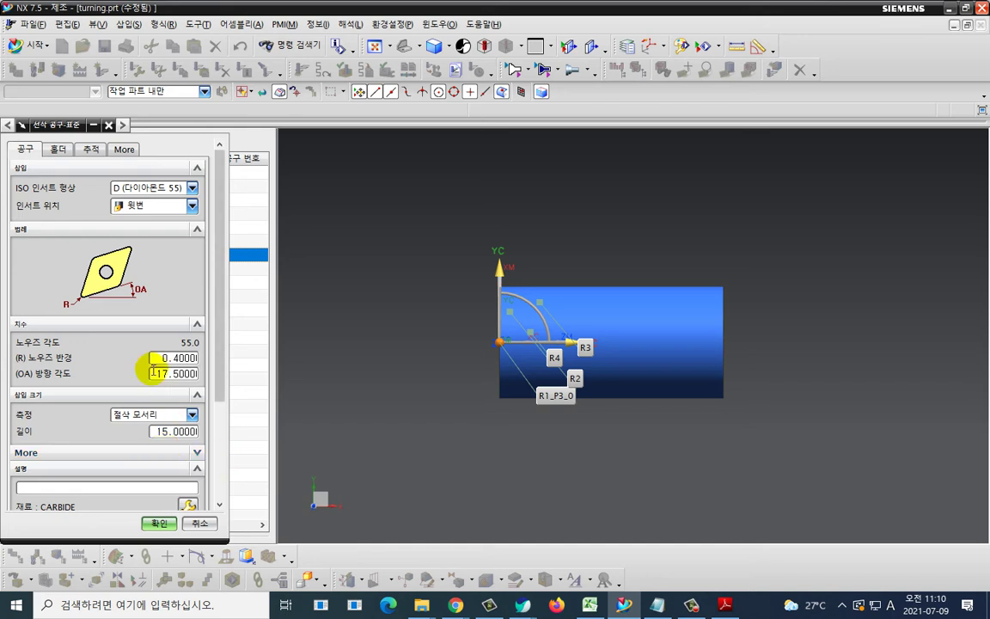
left_click(57, 150)
left_click(67, 188)
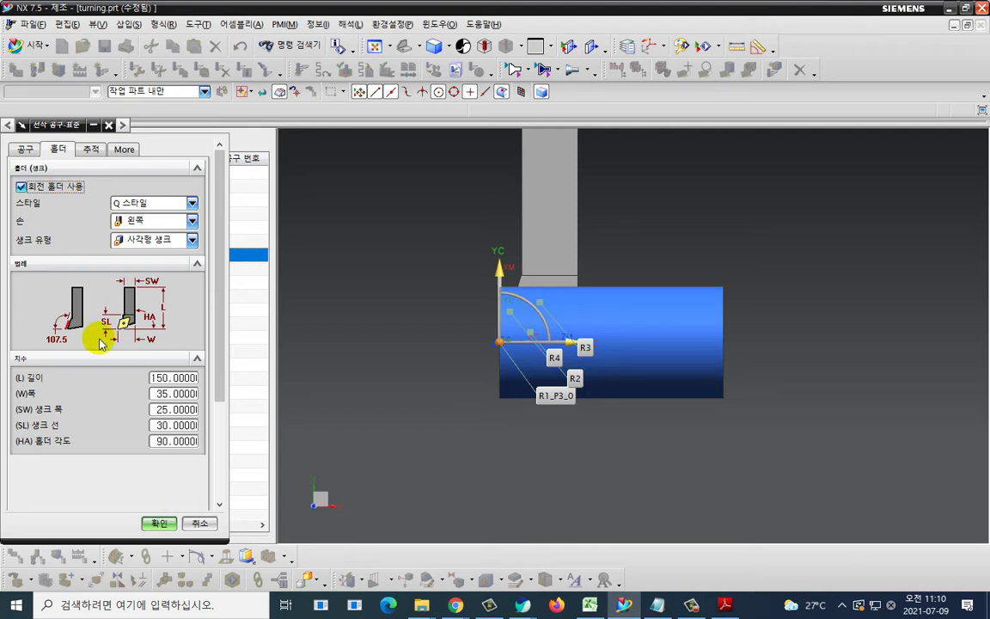
left_click(159, 523)
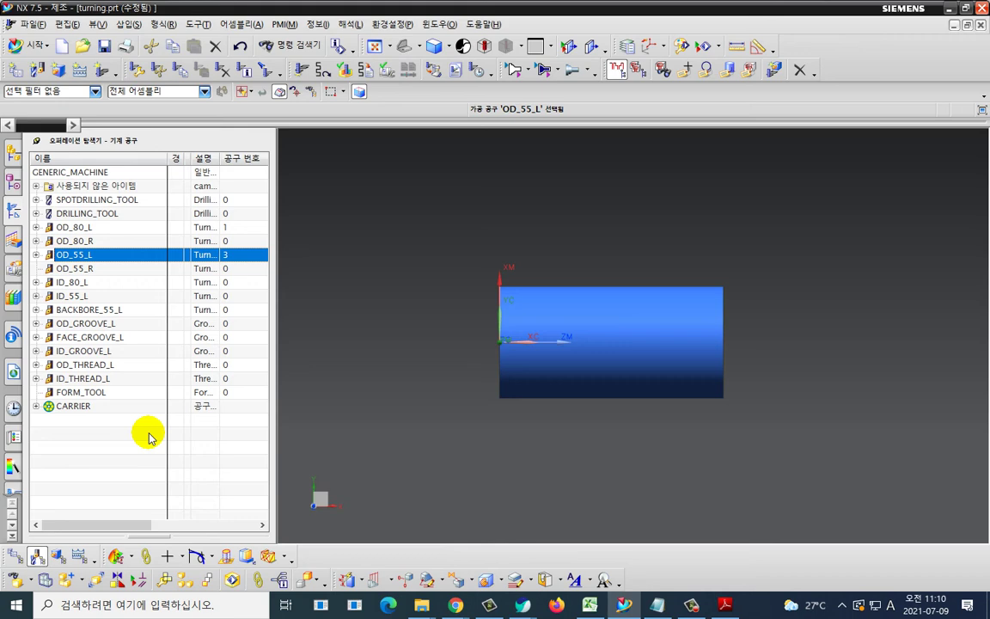
- Open the OD_GROOVE_L tool definition and switch to Adobe Reader to check the grooving tool's width in the work instruction table
left_click(102, 325)
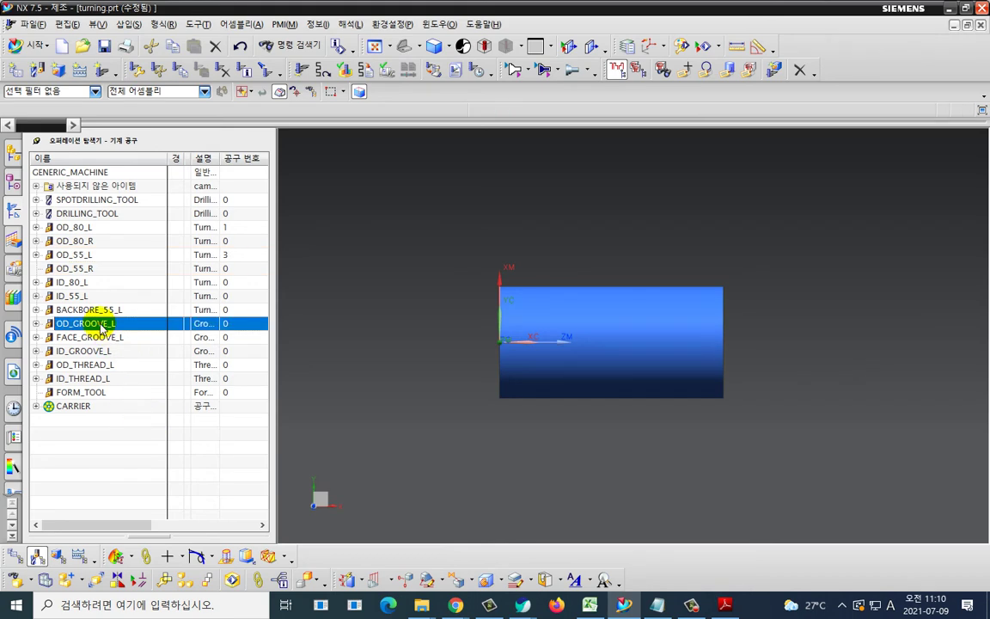
double_click(101, 325)
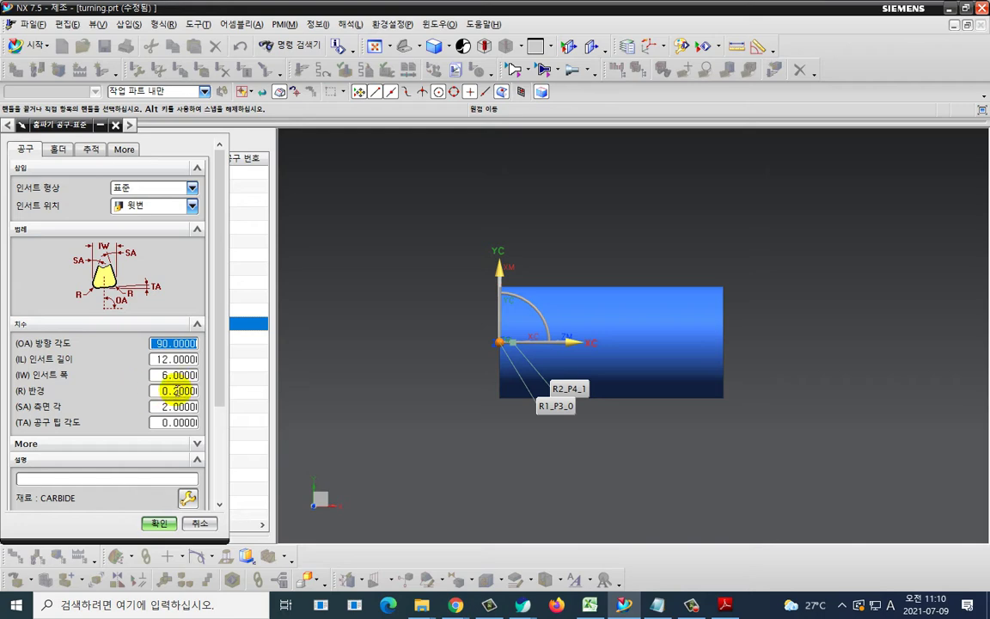
left_click(724, 605)
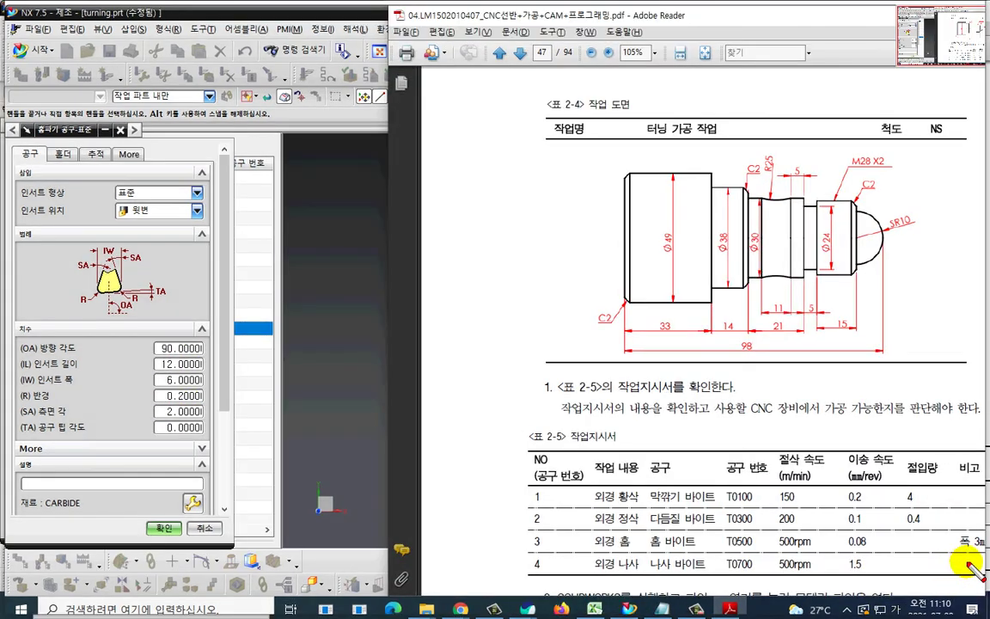
mouse_move(964, 552)
left_mouse_down()
mouse_move(946, 529)
mouse_move(976, 567)
left_mouse_up()
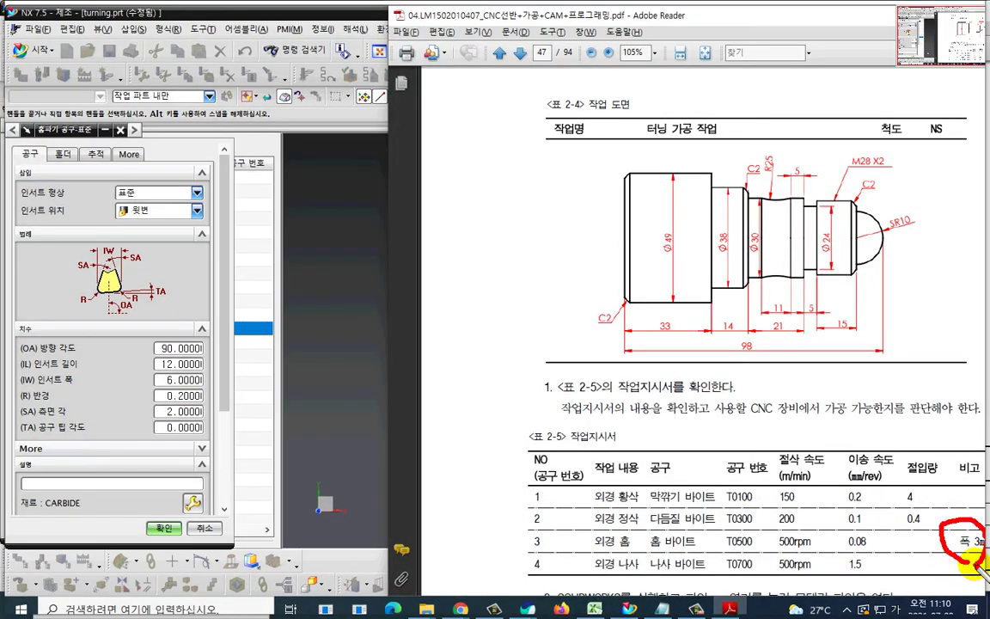
key("Escape")
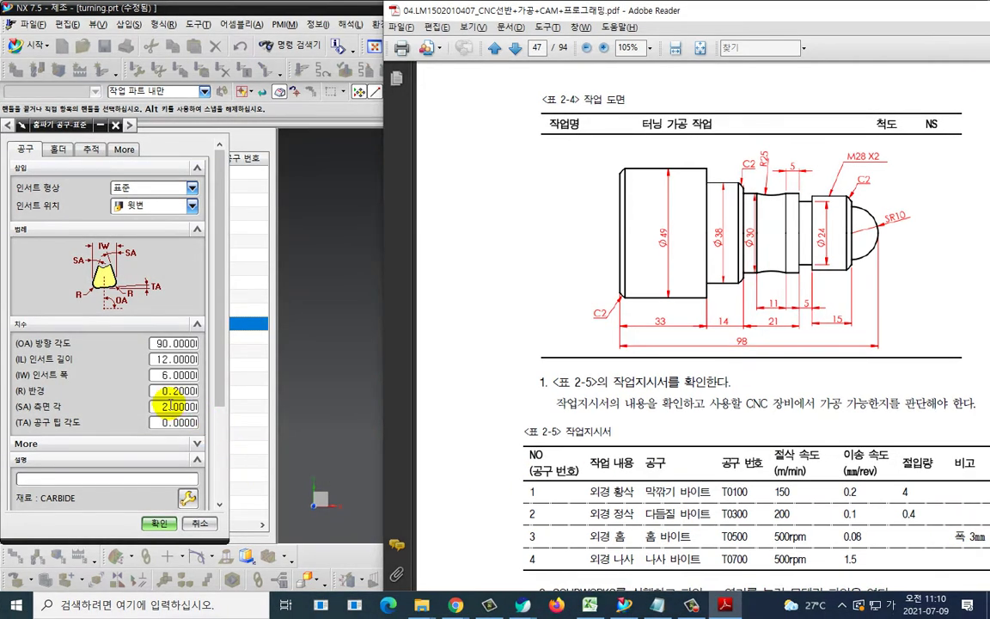
- Back in NX, set the OD_GROOVE_L tool's insert width to 3 and its tool number to 5
left_click(160, 375)
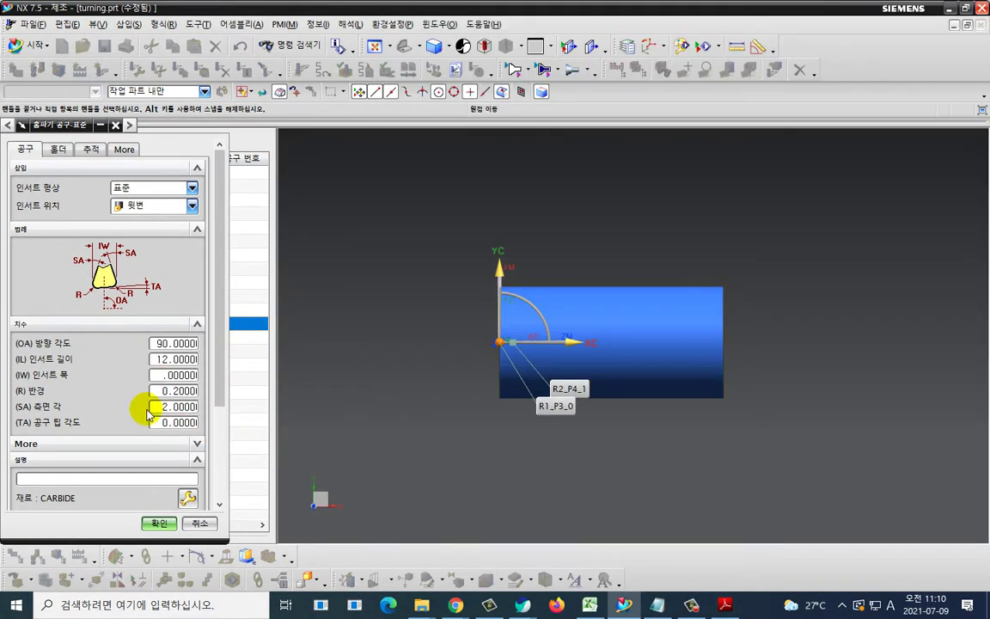
type("3")
mouse_move(181, 354)
left_mouse_down()
mouse_move(148, 379)
mouse_move(191, 414)
left_mouse_up()
key("Escape")
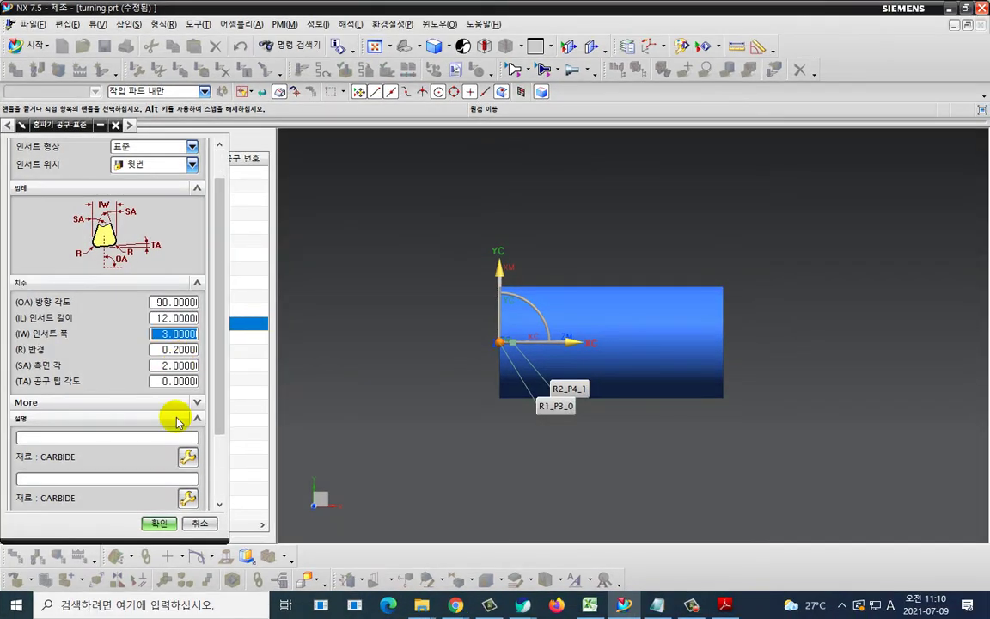
scroll(176, 418, "down", 3)
left_click(178, 416)
left_click(211, 410)
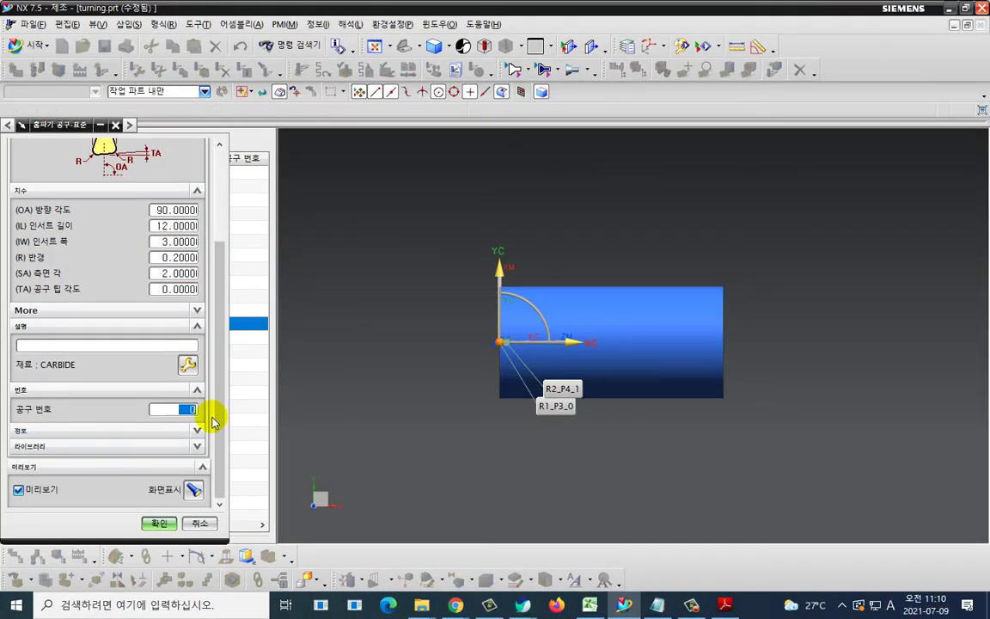
double_click(210, 410)
- Enable the turning holder for the OD_GROOVE_L tool and accept the tool definition
scroll(92, 326, "up", 3)
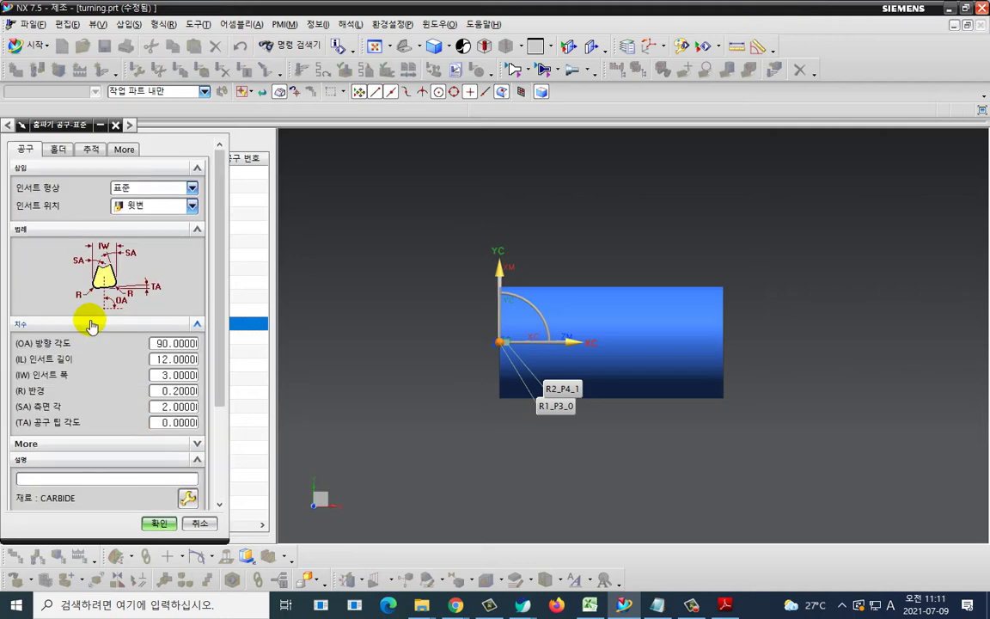
left_click(58, 150)
left_click(69, 191)
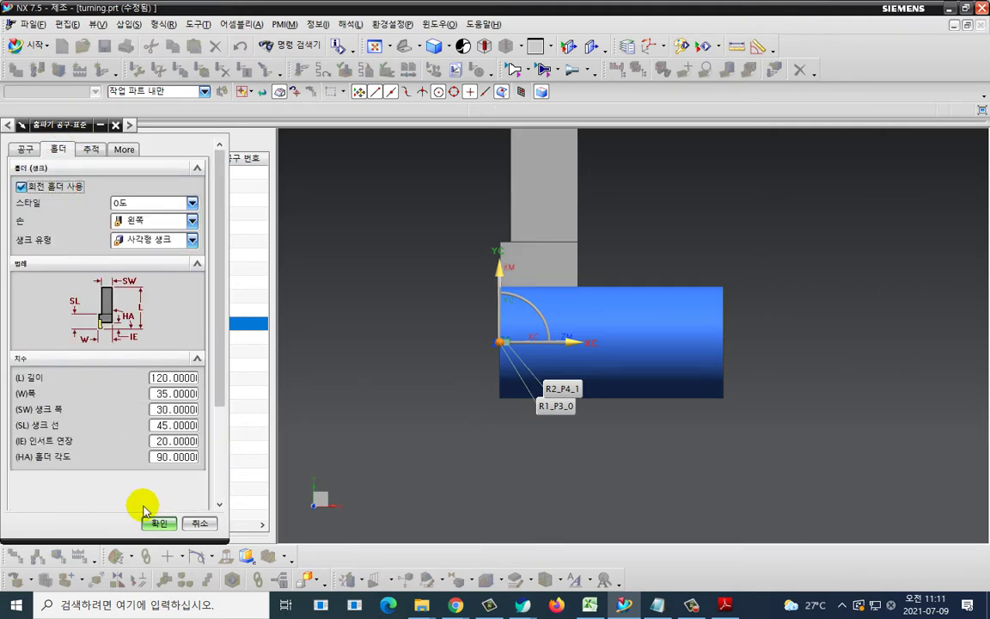
left_click(158, 522)
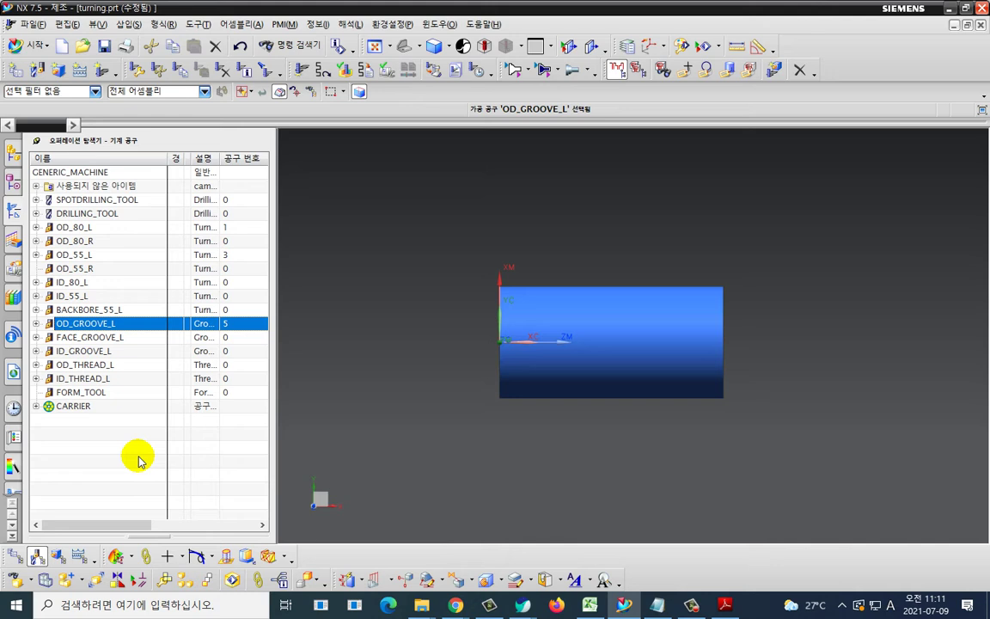
double_click(95, 229)
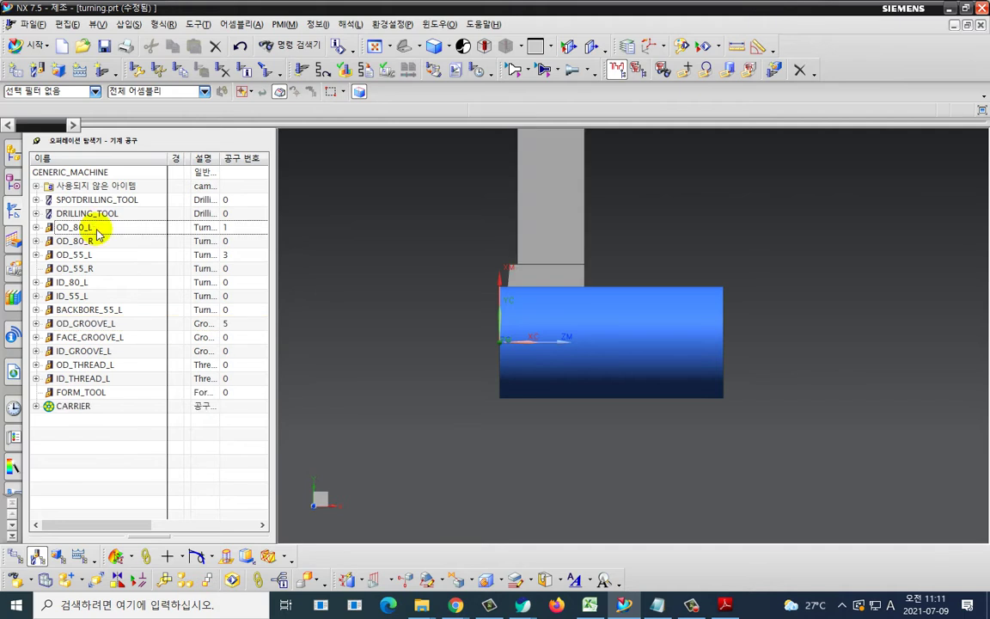
left_click(86, 229)
left_click(87, 255, "ctrl")
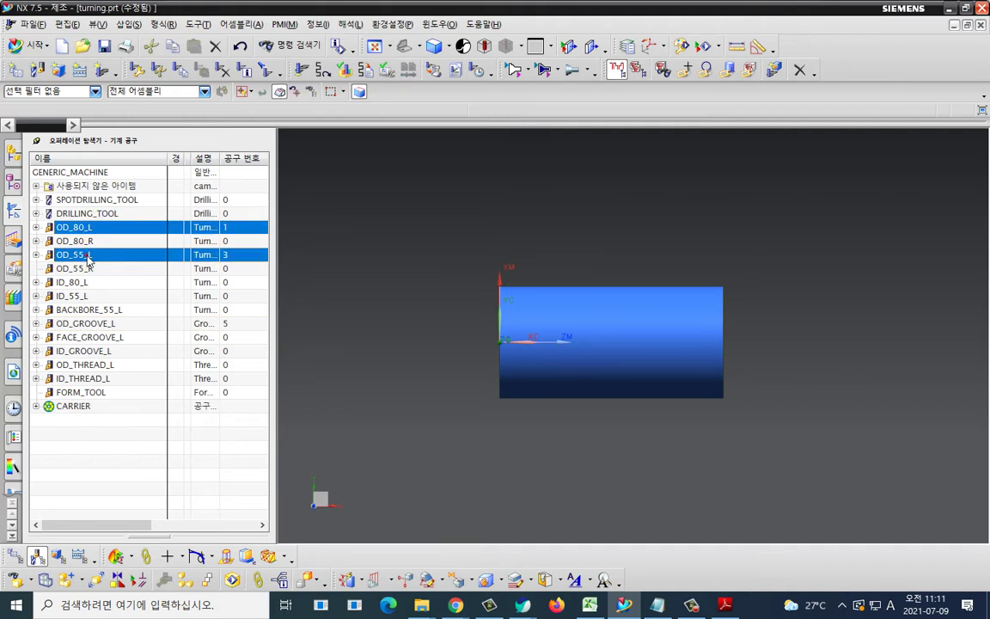
left_click(101, 324, "ctrl")
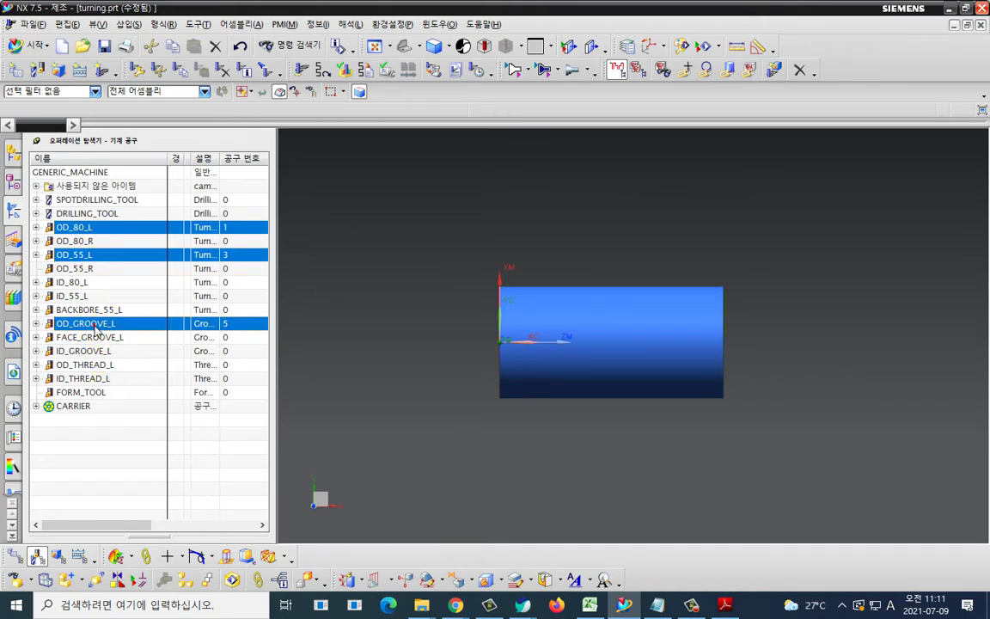
left_click(94, 365, "ctrl")
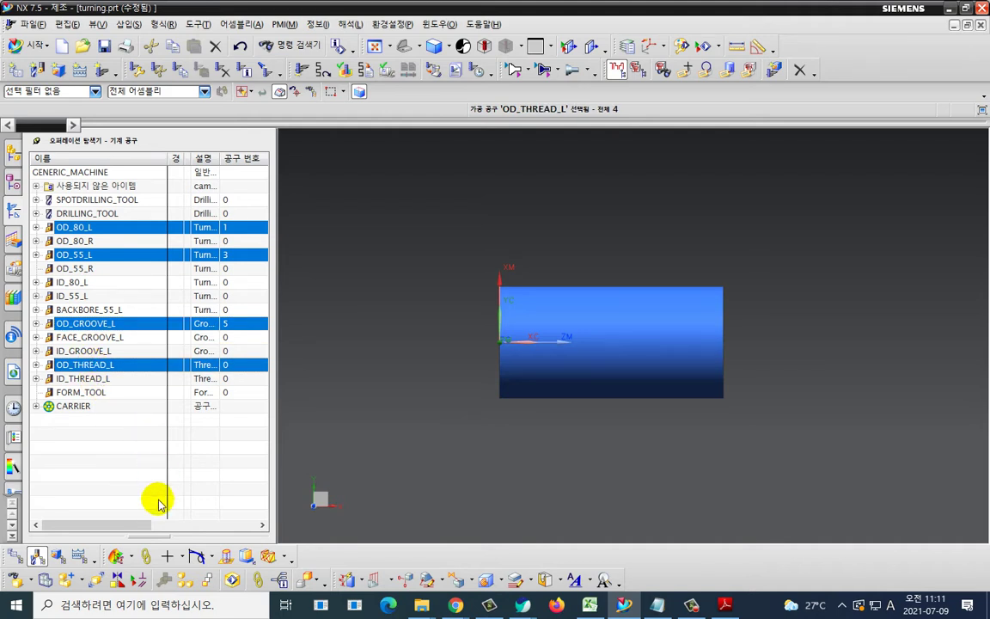
- Set the tool number of the OD_THREAD_L tool to 7, accept the definition and save the part
left_click(111, 366)
double_click(111, 365)
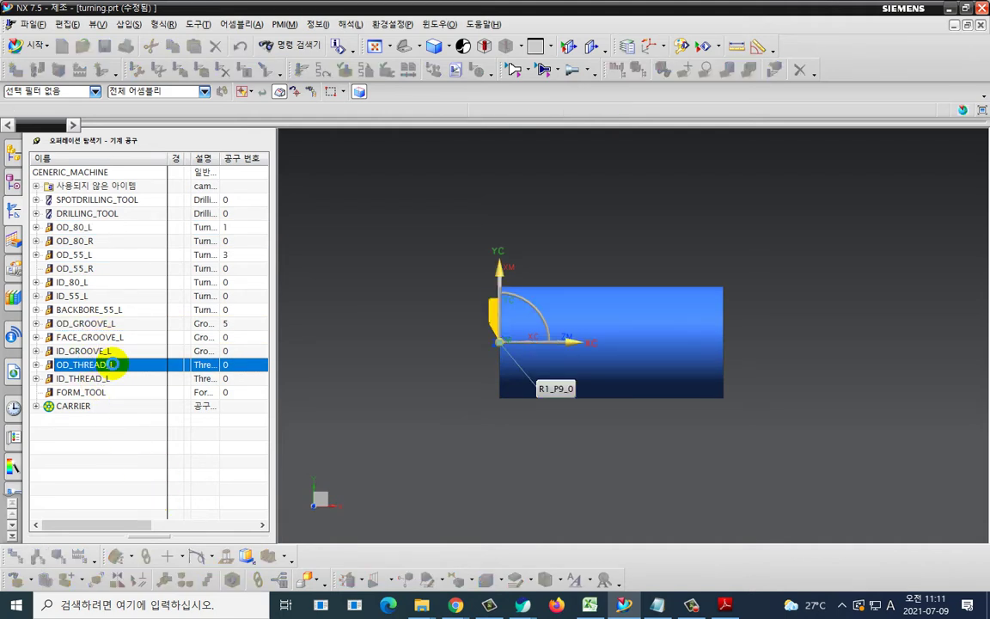
scroll(116, 379, "down", 5)
double_click(178, 410)
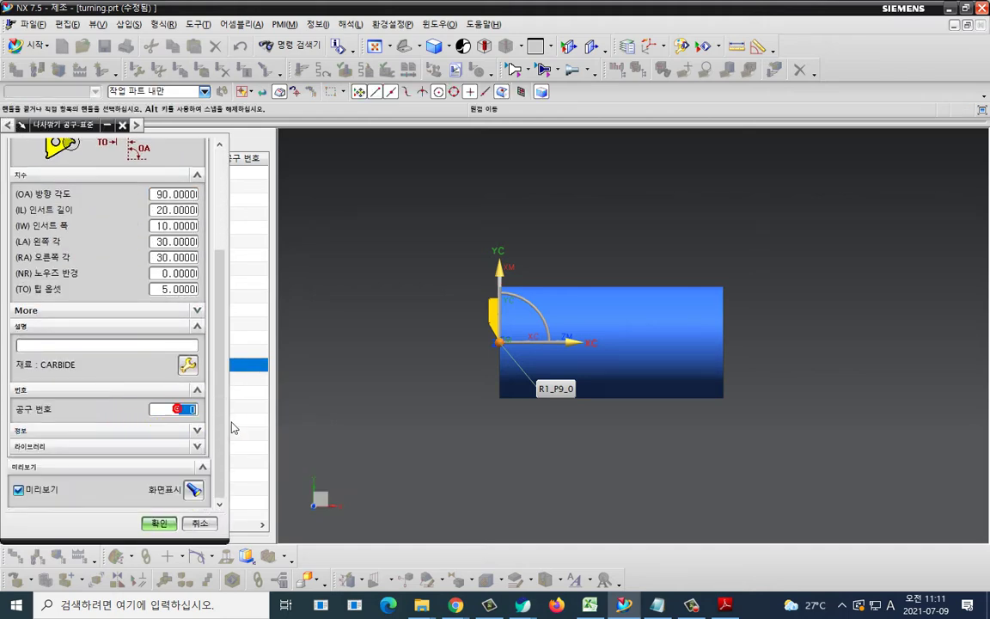
type("7")
key("Return")
left_click(159, 524)
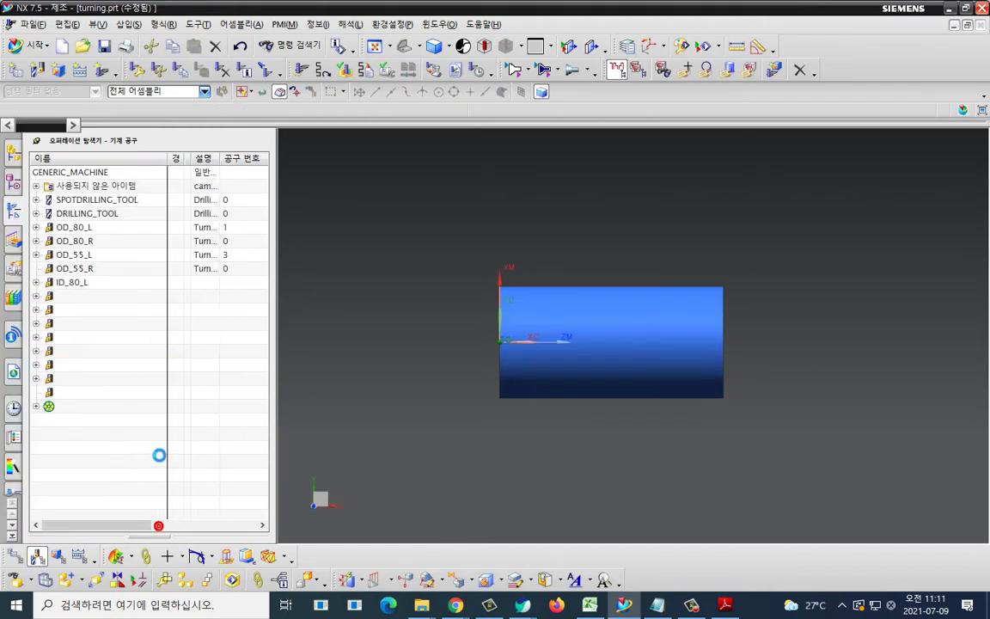
left_click(107, 54)
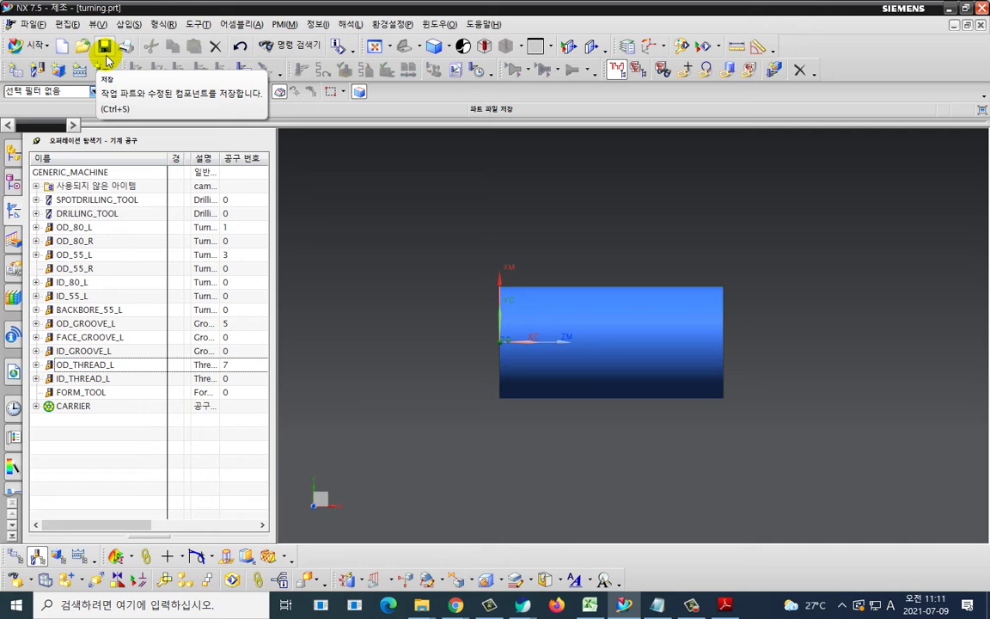
- Select the OD_80_L, OD_55_L, OD_GROOVE_L and OD_THREAD_L tools together and open their template settings
left_click(99, 228)
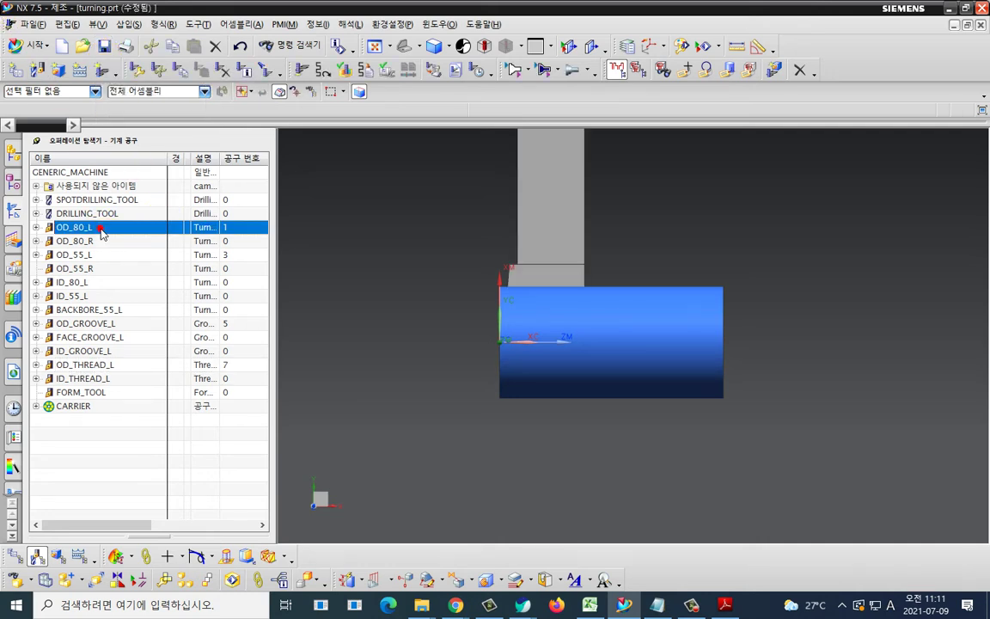
left_click(100, 257, "ctrl")
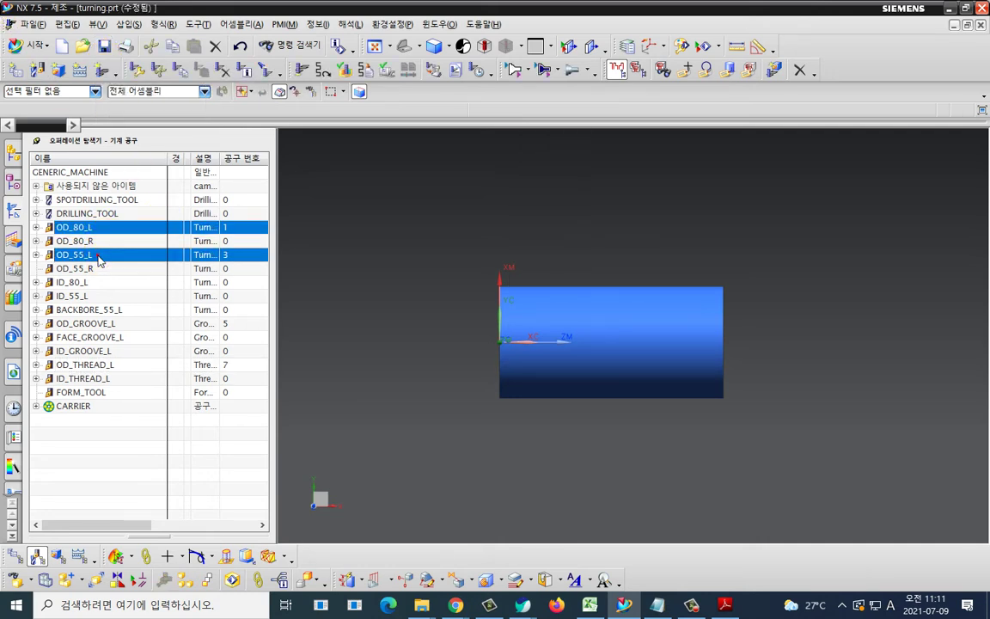
left_click(107, 323, "ctrl")
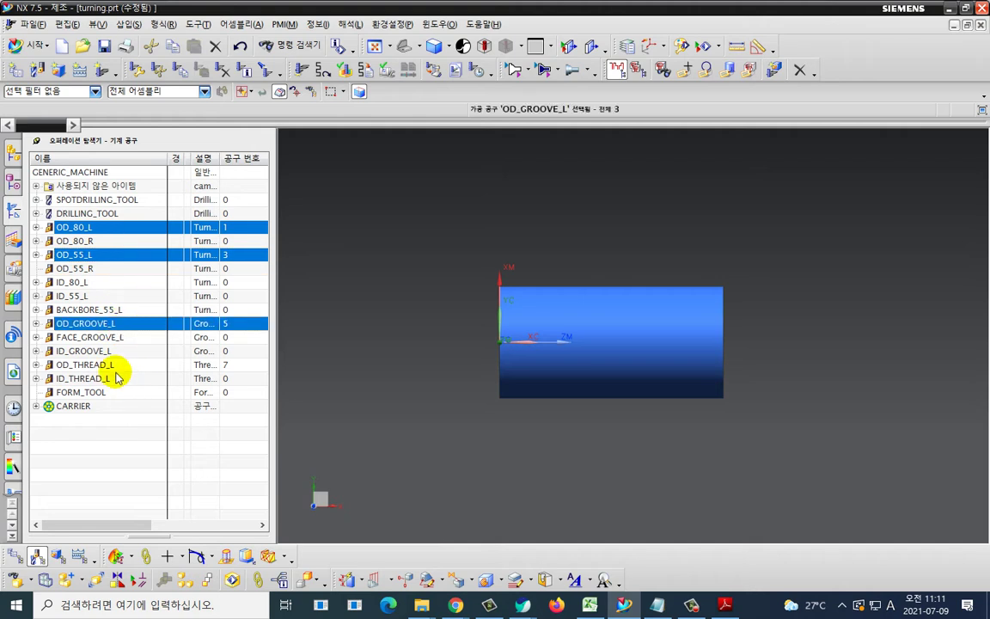
left_click(111, 365, "ctrl")
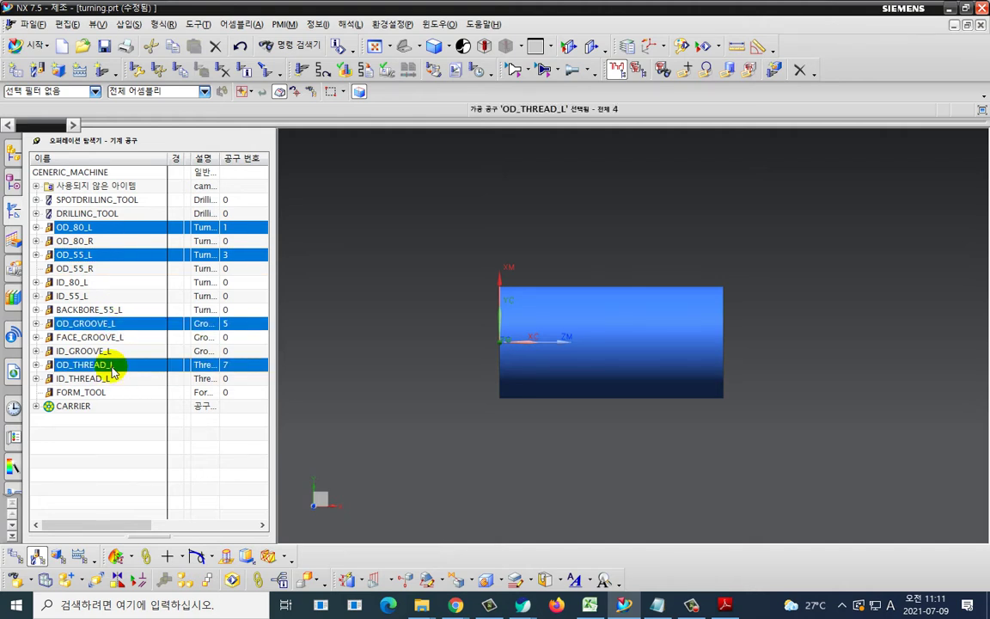
right_click(113, 367)
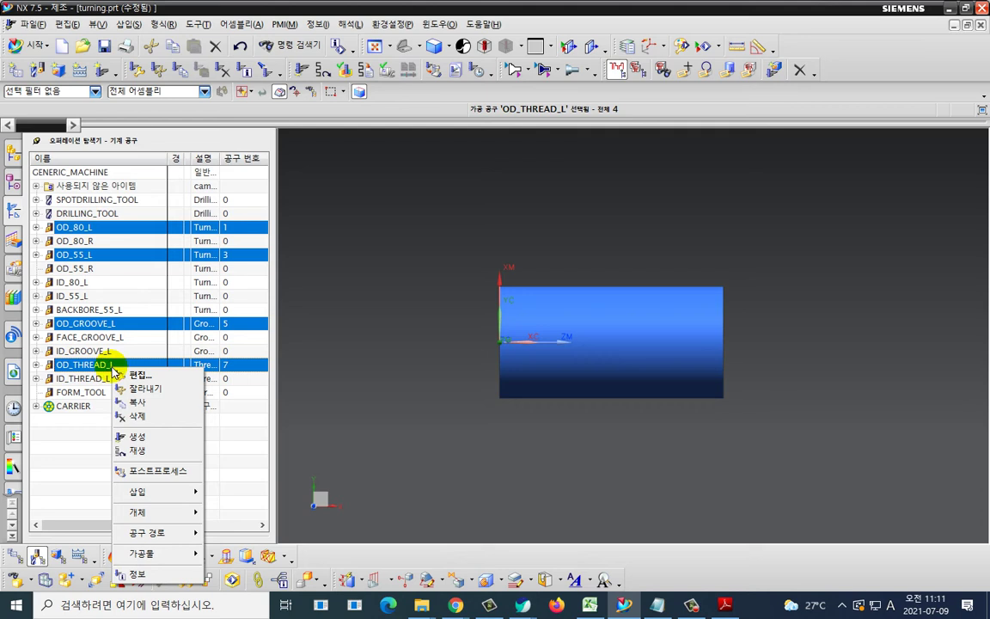
mouse_move(171, 513)
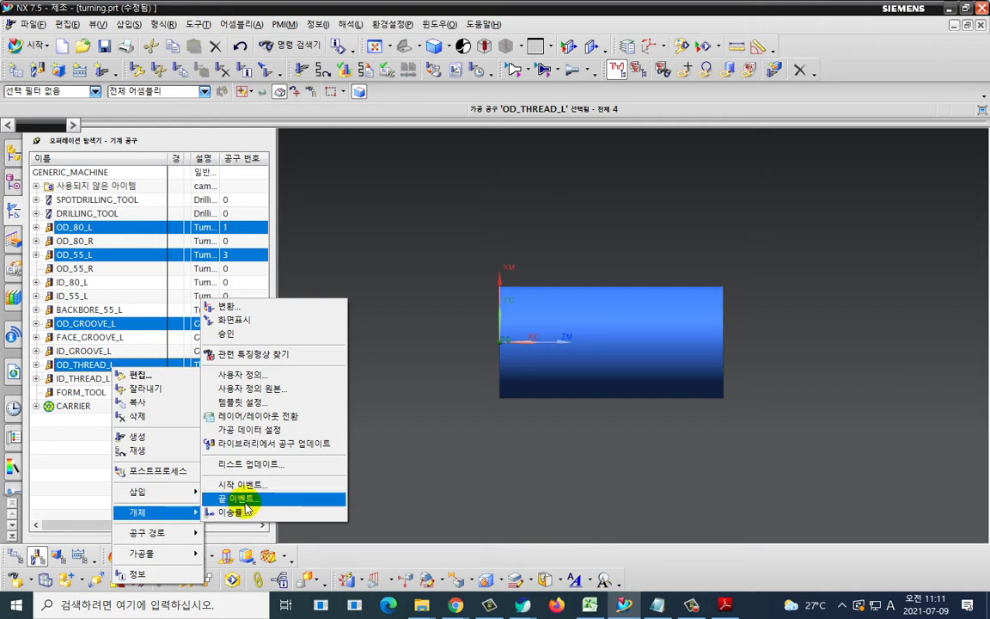
left_click(279, 404)
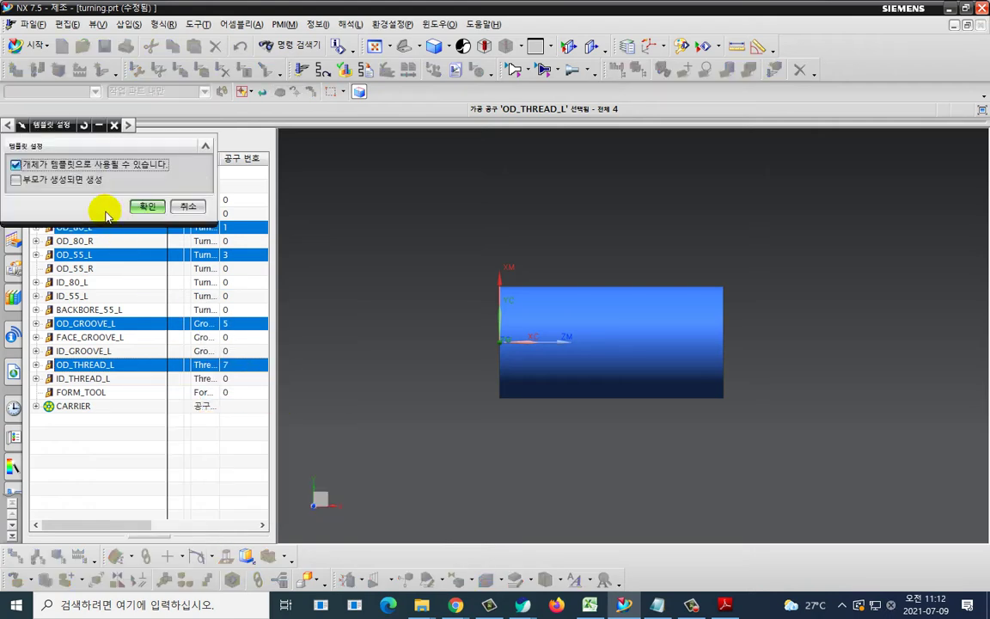
- Set the four selected tools to be created when their parent is created, accept the template settings and save the part
left_click(16, 180)
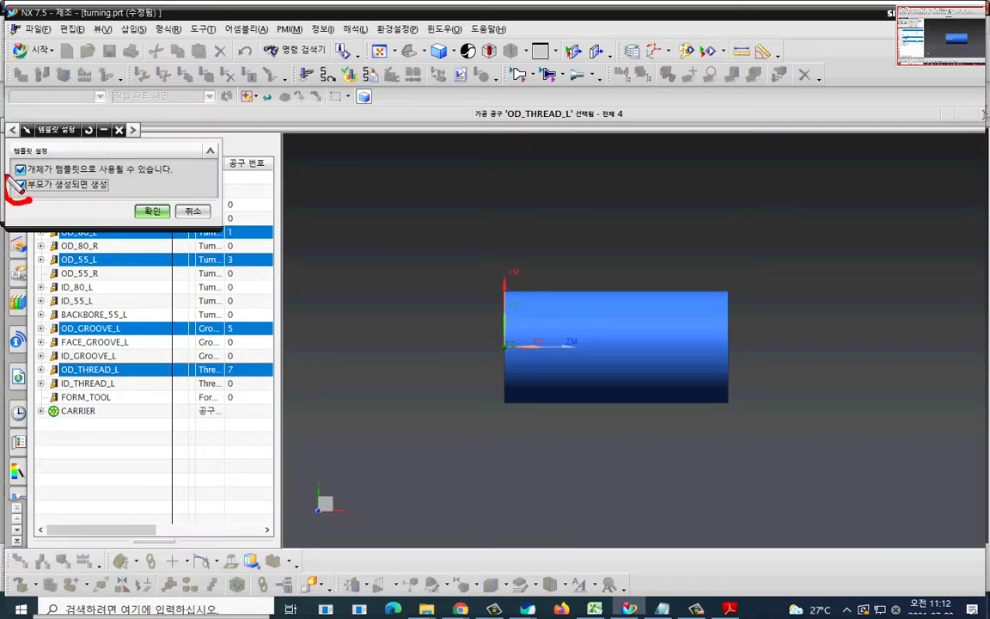
left_click_drag(32, 207, 120, 215)
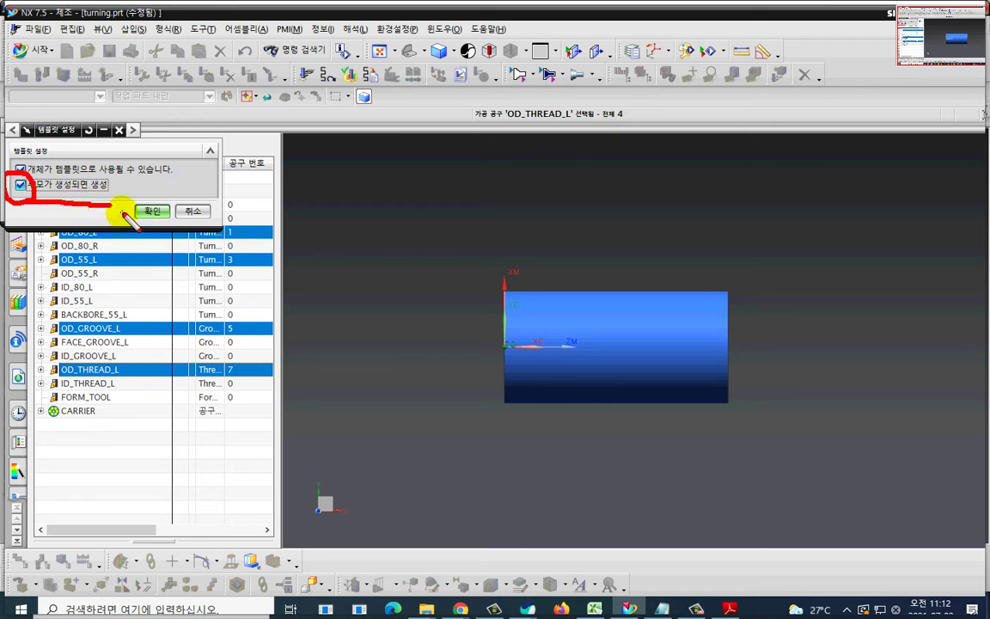
key("Escape")
key("ctrl+2")
mouse_move(29, 175)
left_mouse_down()
mouse_move(156, 178)
mouse_move(171, 160)
mouse_move(34, 161)
mouse_move(29, 176)
mouse_move(19, 162)
mouse_move(25, 193)
mouse_move(110, 192)
mouse_move(19, 184)
mouse_move(35, 202)
left_mouse_up()
key("Escape")
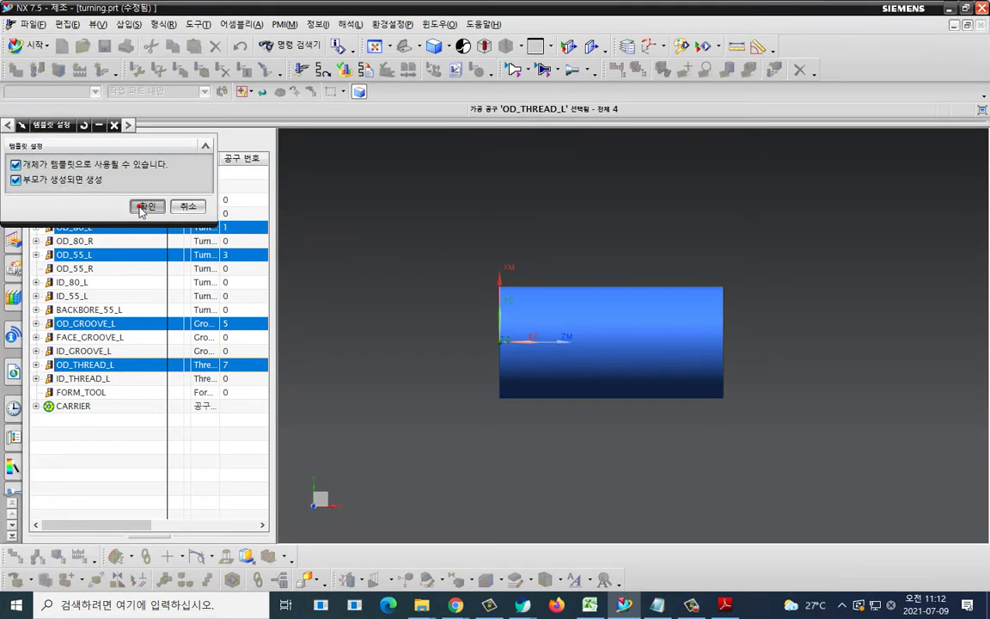
left_click(142, 207)
left_click(105, 46)
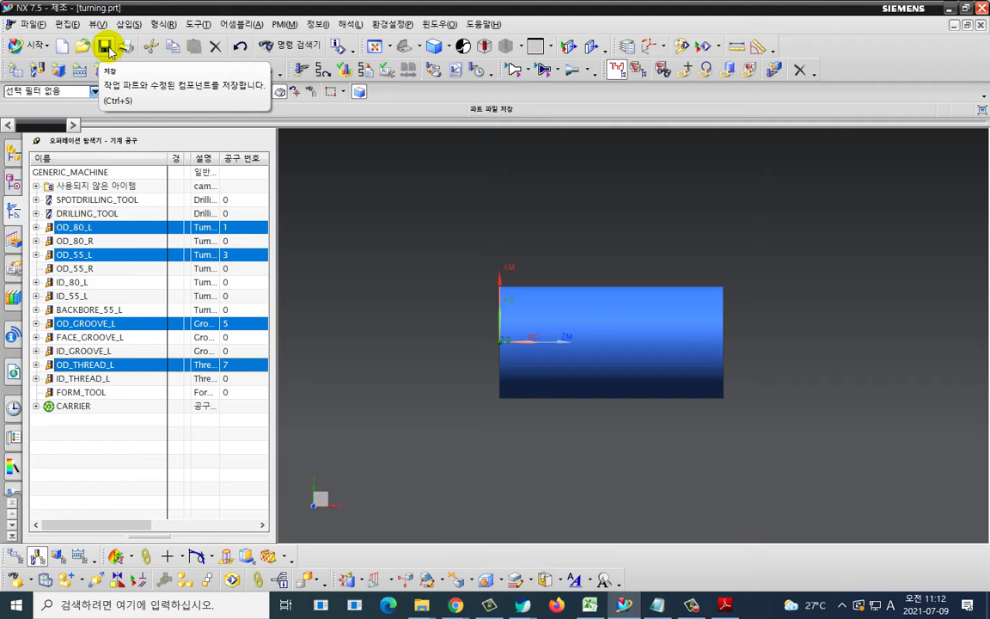
- Show the Windows desktop and copy the customized turning.prt file
key("super+d")
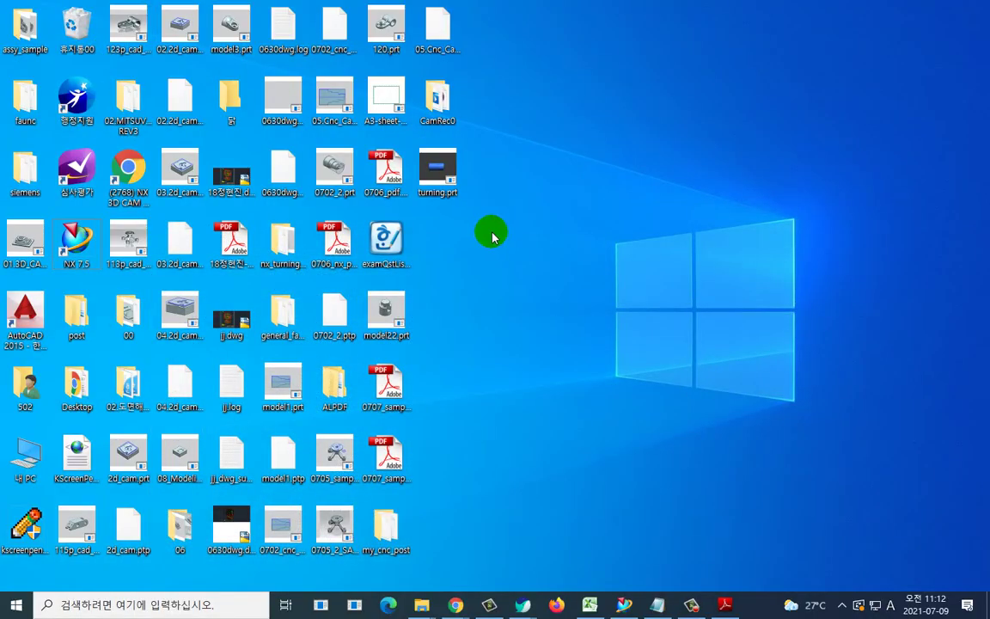
key("ctrl+2")
mouse_move(491, 233)
left_mouse_down()
mouse_move(478, 167)
mouse_move(457, 206)
mouse_move(440, 173)
left_mouse_up()
key("Escape")
right_click(438, 166)
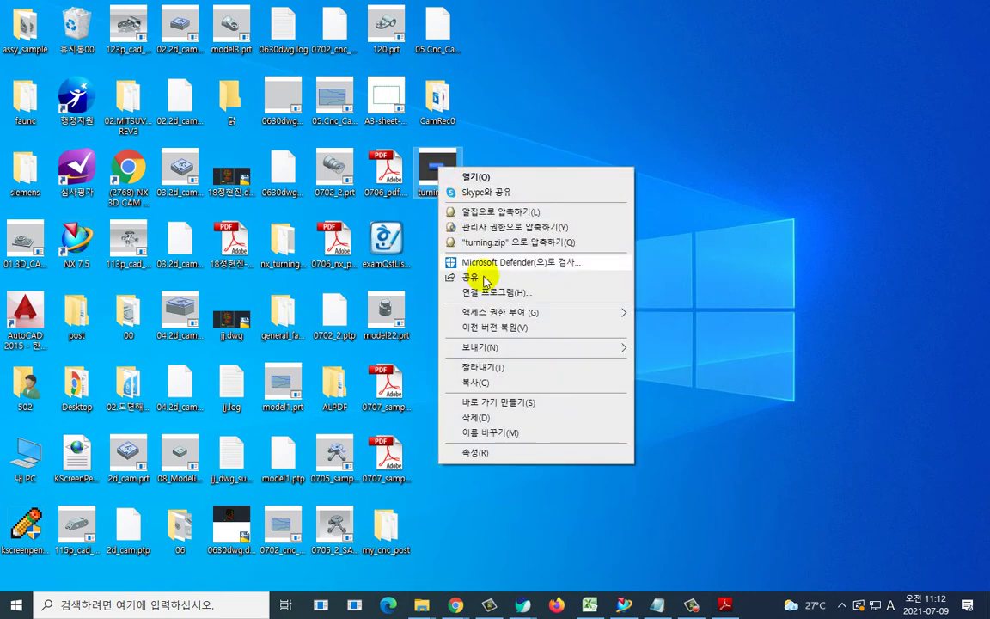
left_click(444, 380)
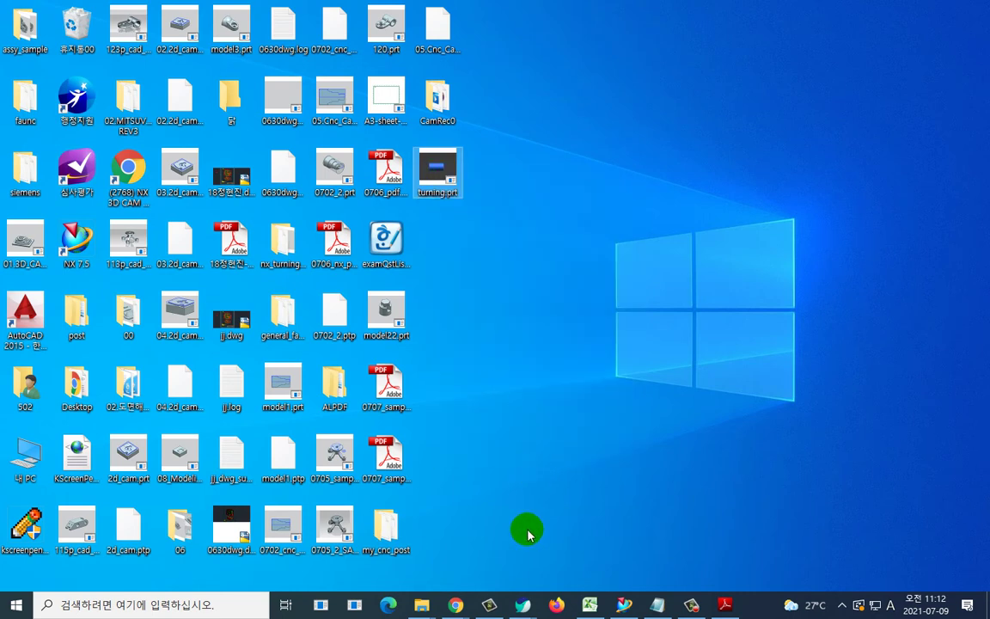
- Switch to File Explorer and go to the folder C:\Program Files\UGS\NX 7.5
mouse_move(424, 607)
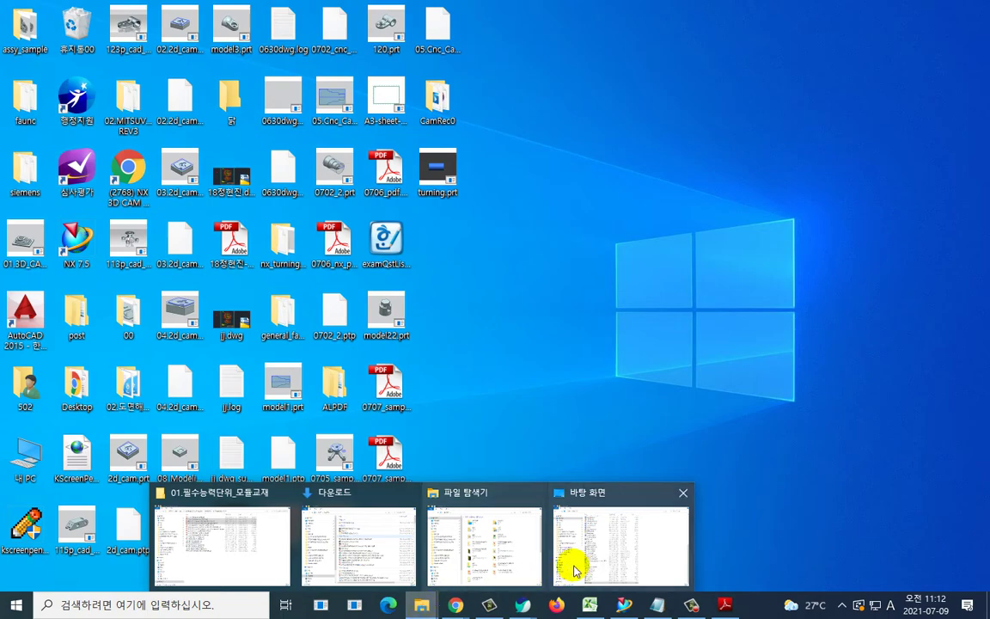
mouse_move(323, 554)
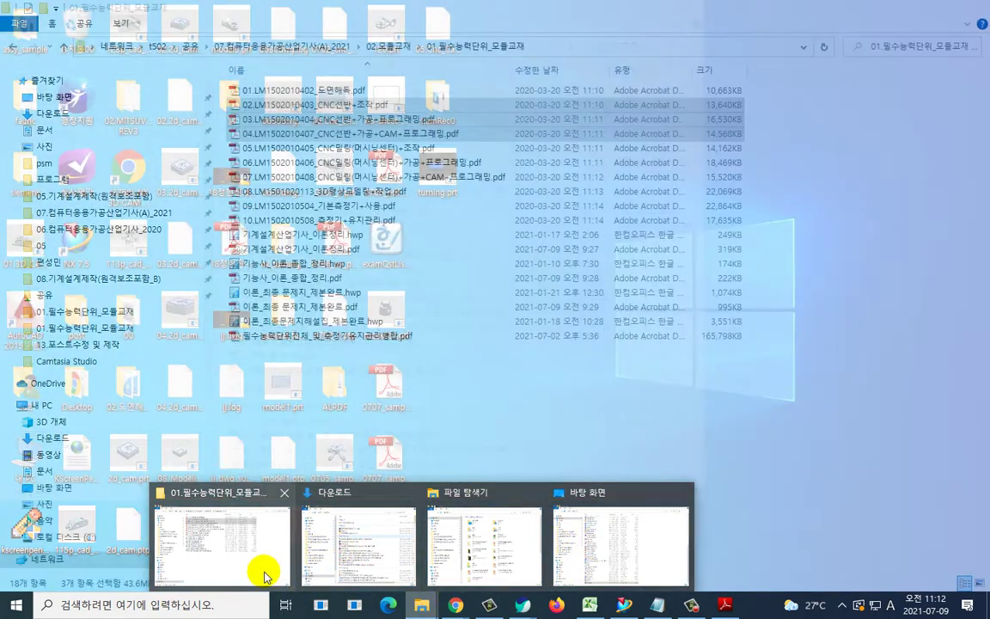
left_click(261, 567)
left_click(95, 535)
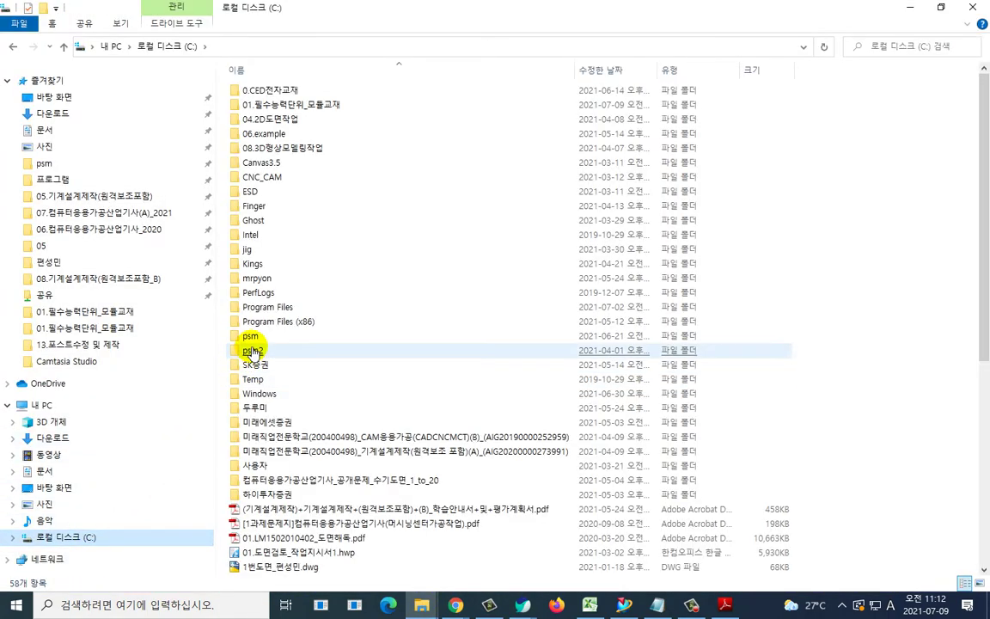
double_click(254, 316)
key("u")
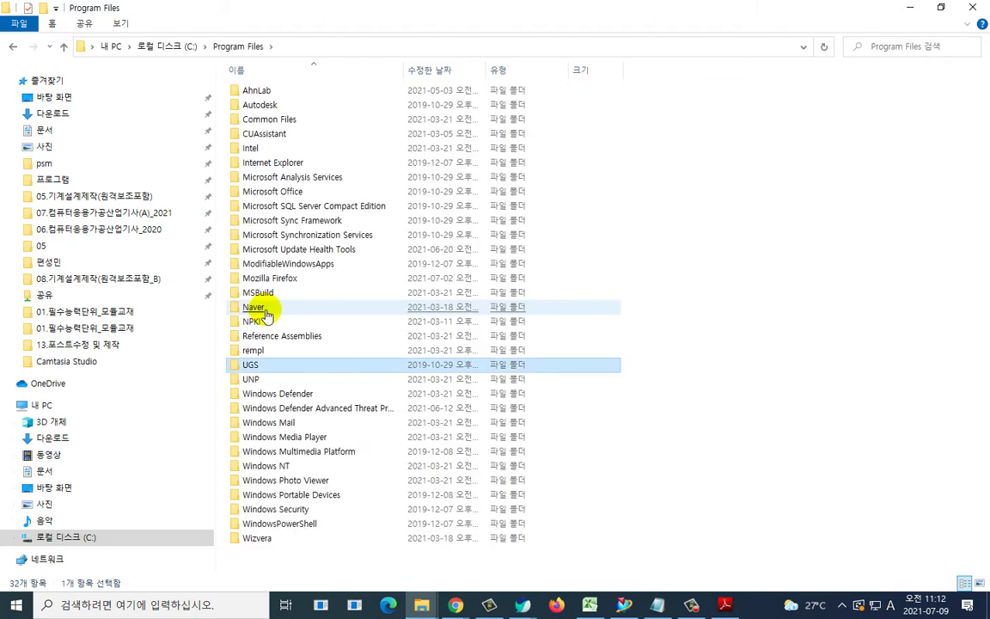
key("Return")
key("n")
key("Return")
left_click(265, 311)
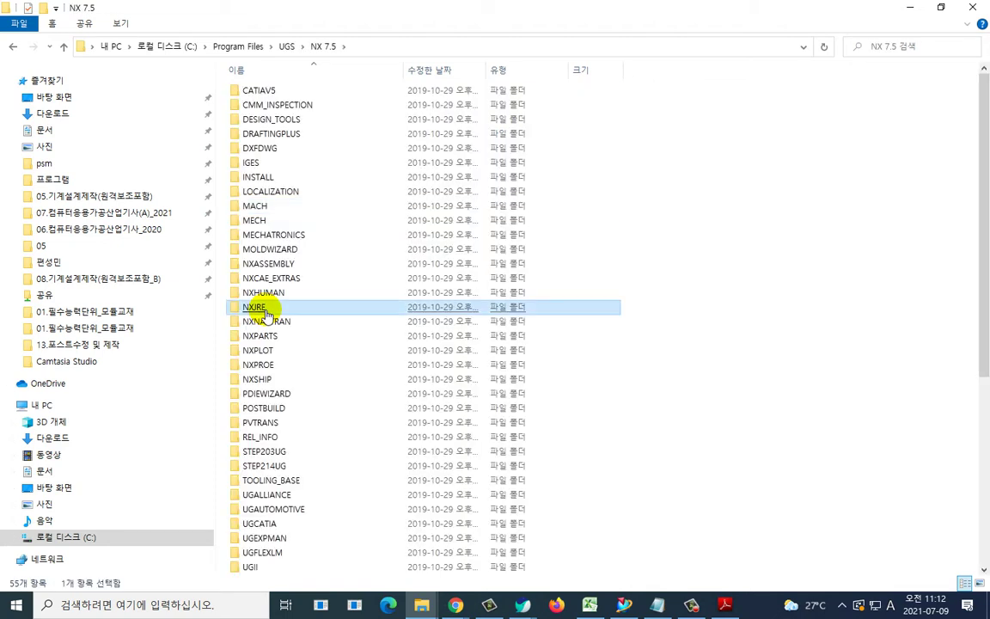
double_click(265, 316)
left_click(266, 315)
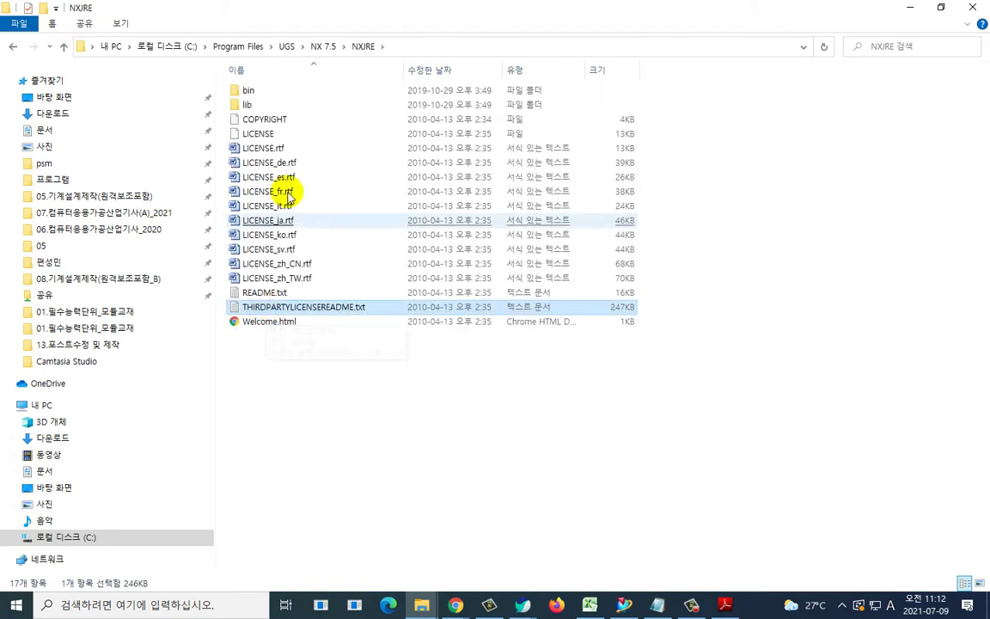
left_click(325, 46)
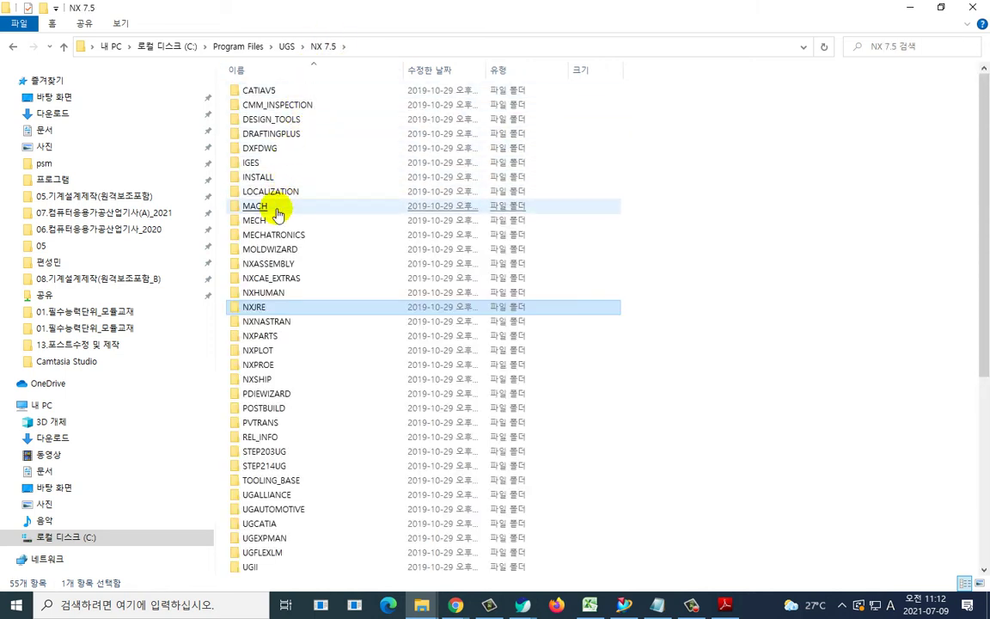
- Open the MACH\resource\template_part\metric folder inside the NX 7.5 installation folder
double_click(251, 207)
double_click(262, 149)
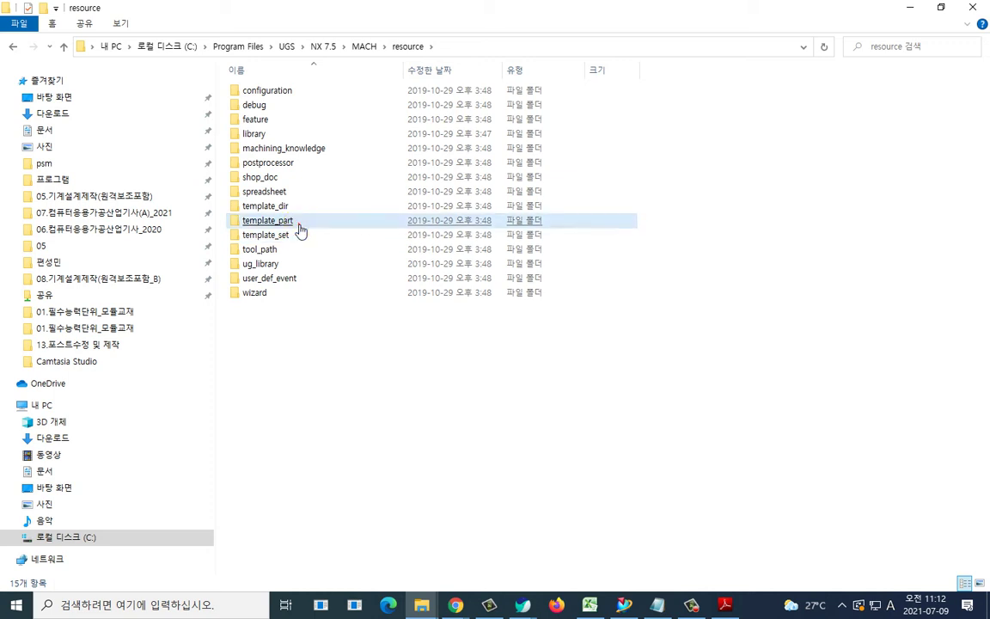
double_click(297, 222)
left_click(264, 110)
double_click(264, 119)
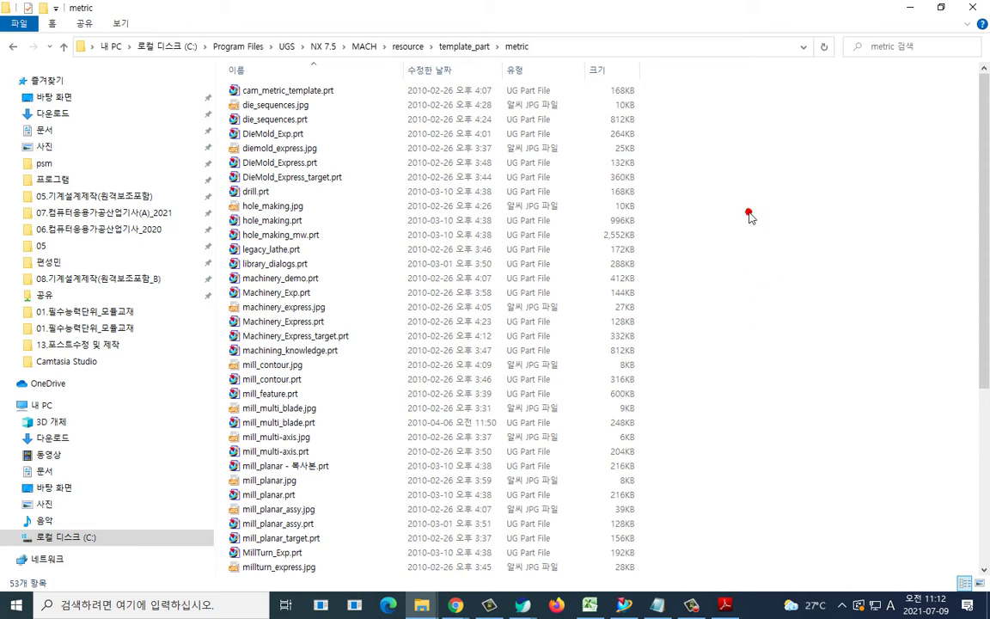
- Paste the copied turning.prt into the metric template folder, overwriting the existing file
key("ctrl+v")
left_click(497, 213)
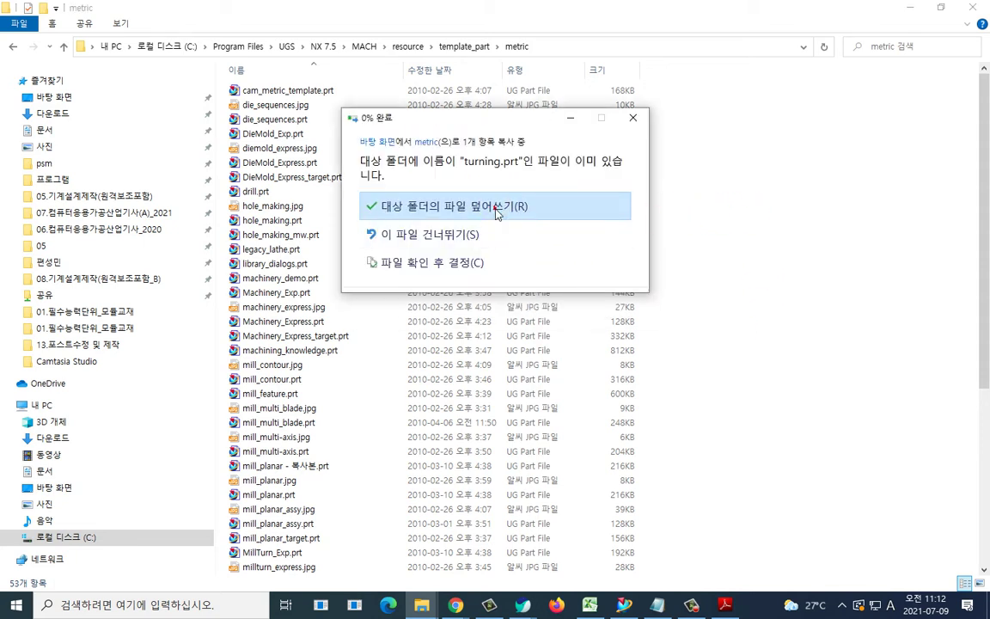
left_click(444, 209)
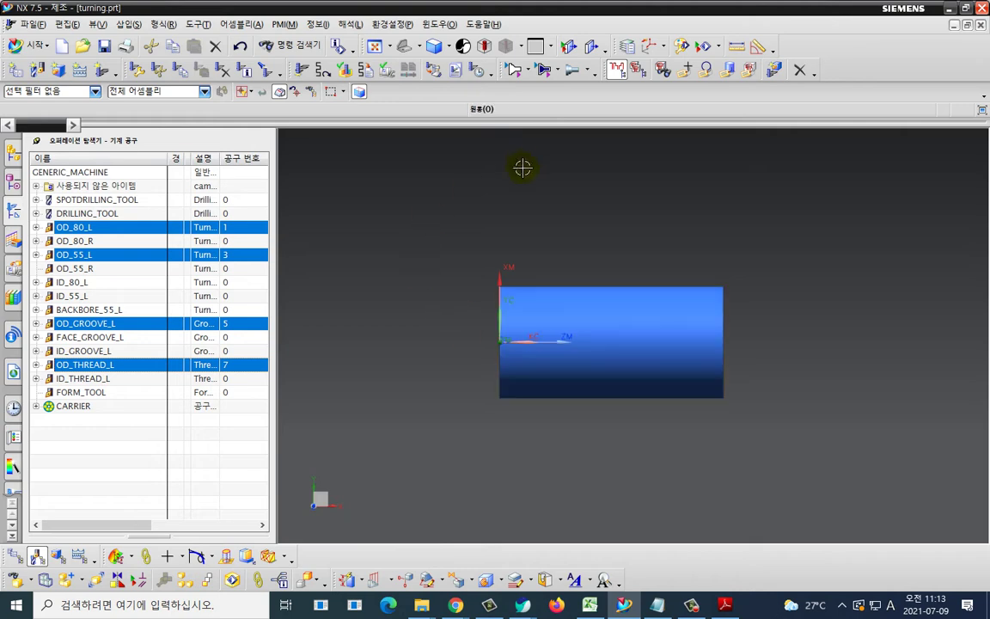
left_click(58, 47)
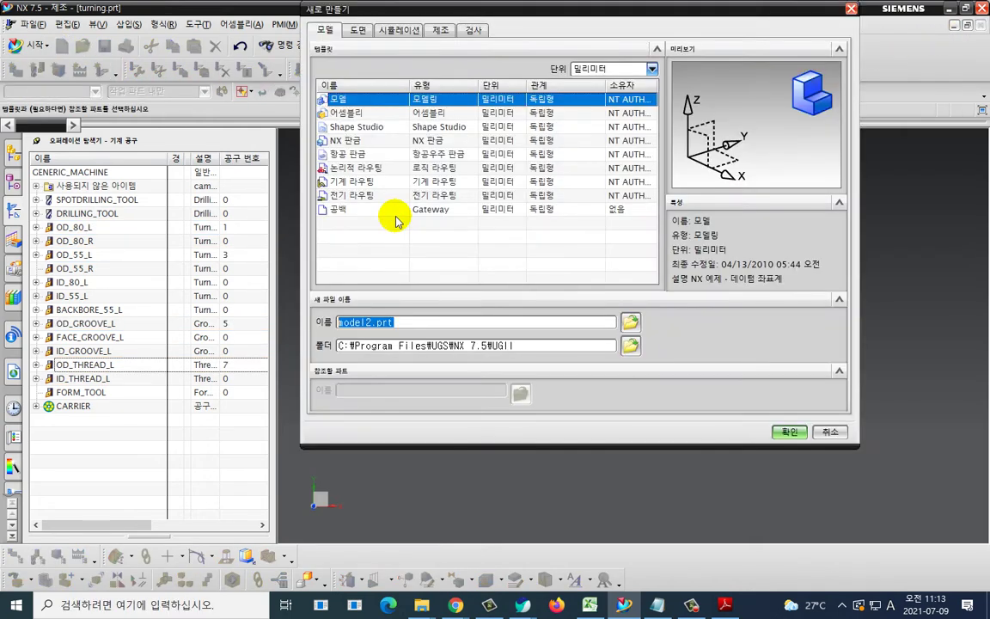
middle_click(396, 218)
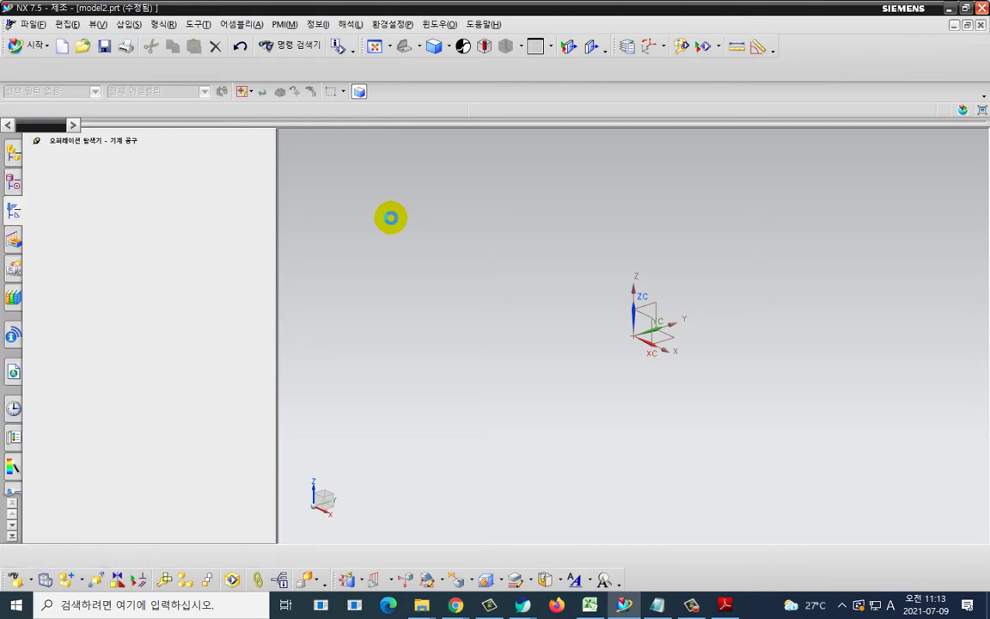
left_click(980, 25)
left_click(491, 324)
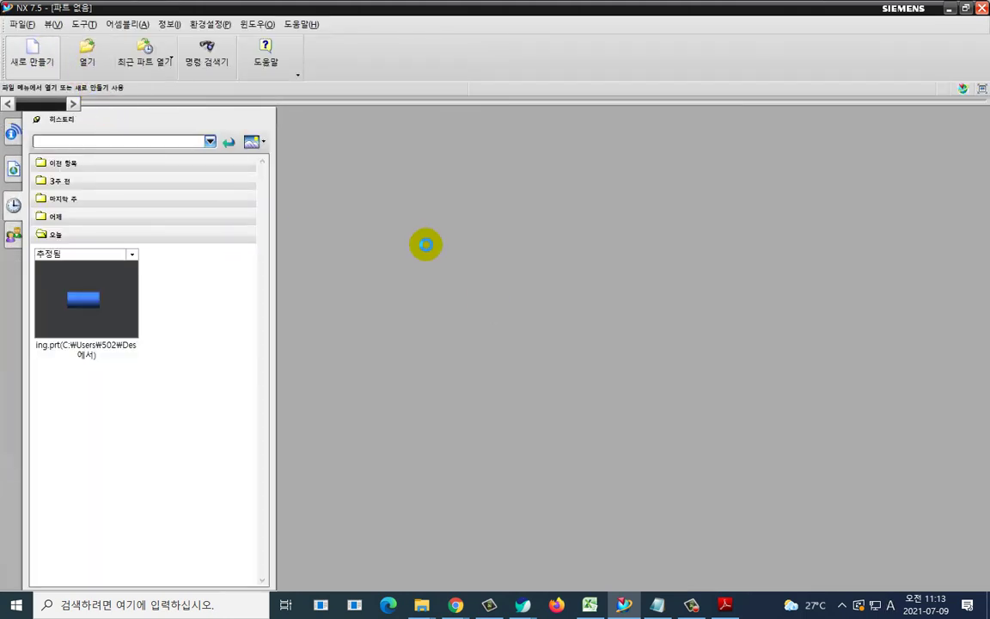
- Create the new millimetre model part model2.prt from the Model template and start the Manufacturing application
key("ctrl+n")
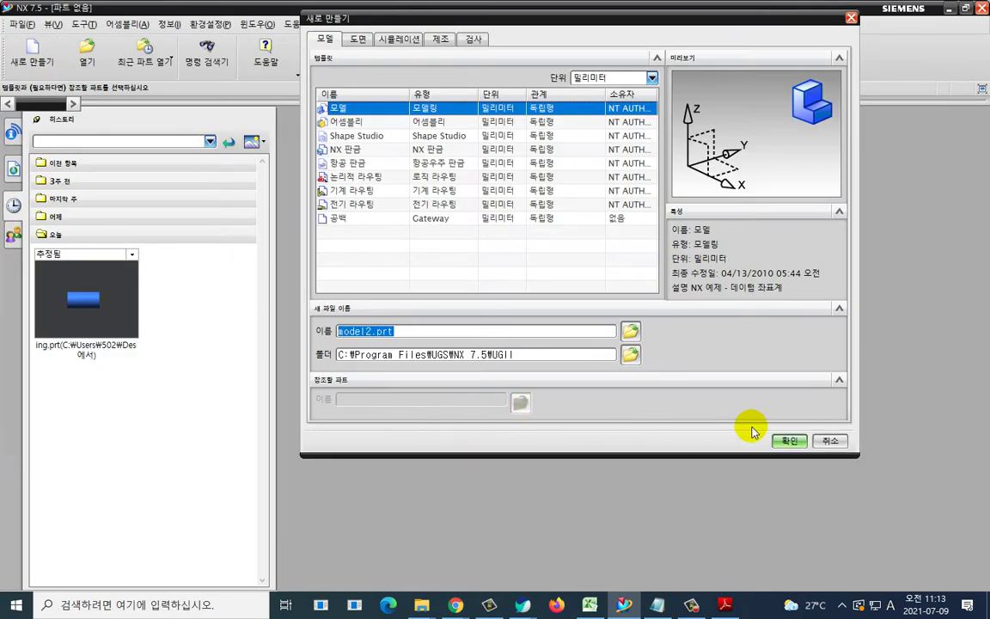
left_click(789, 440)
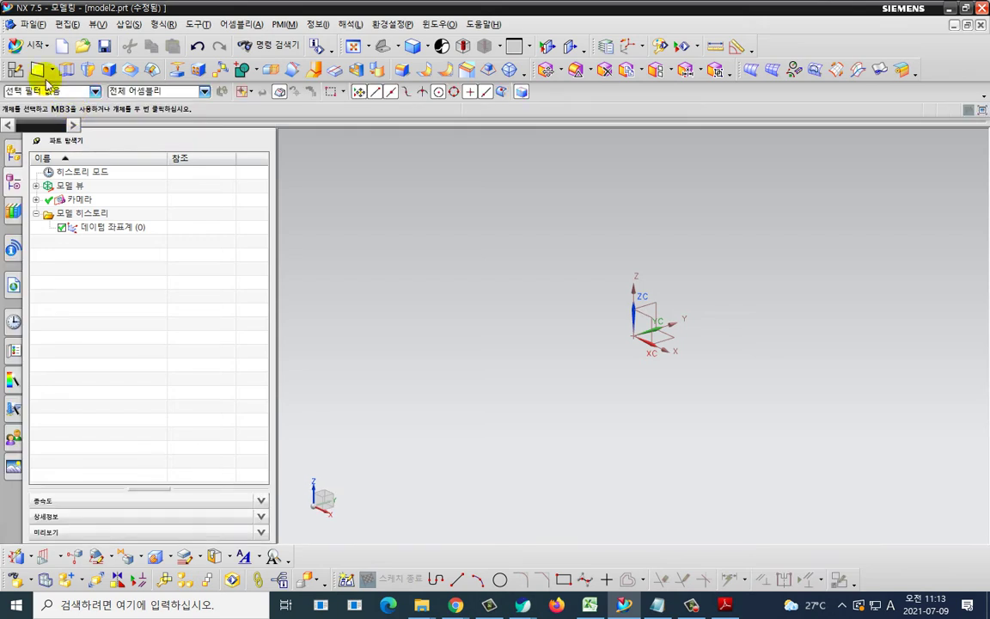
left_click(34, 46)
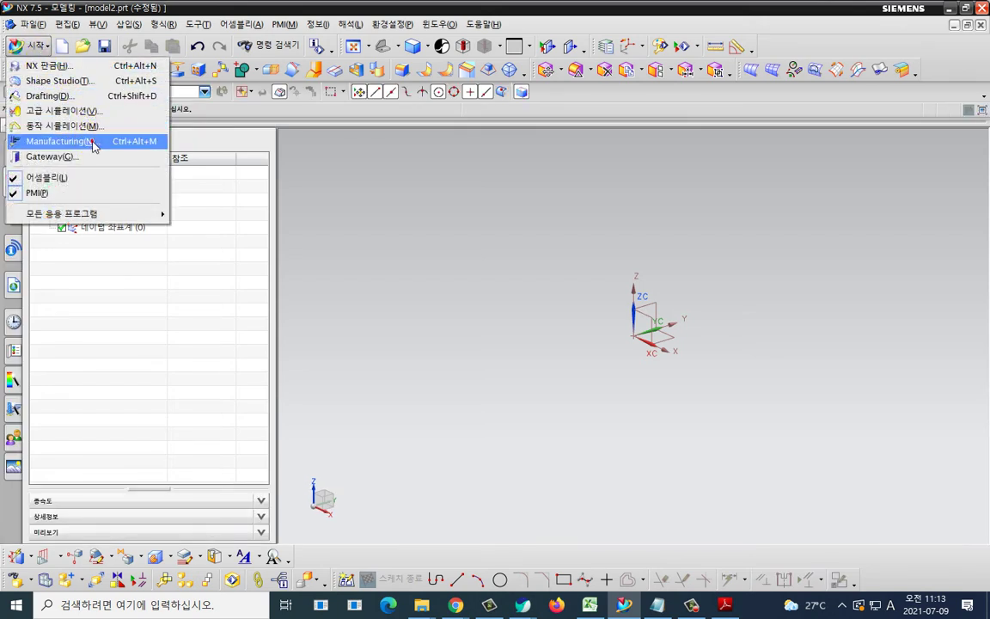
left_click(93, 145)
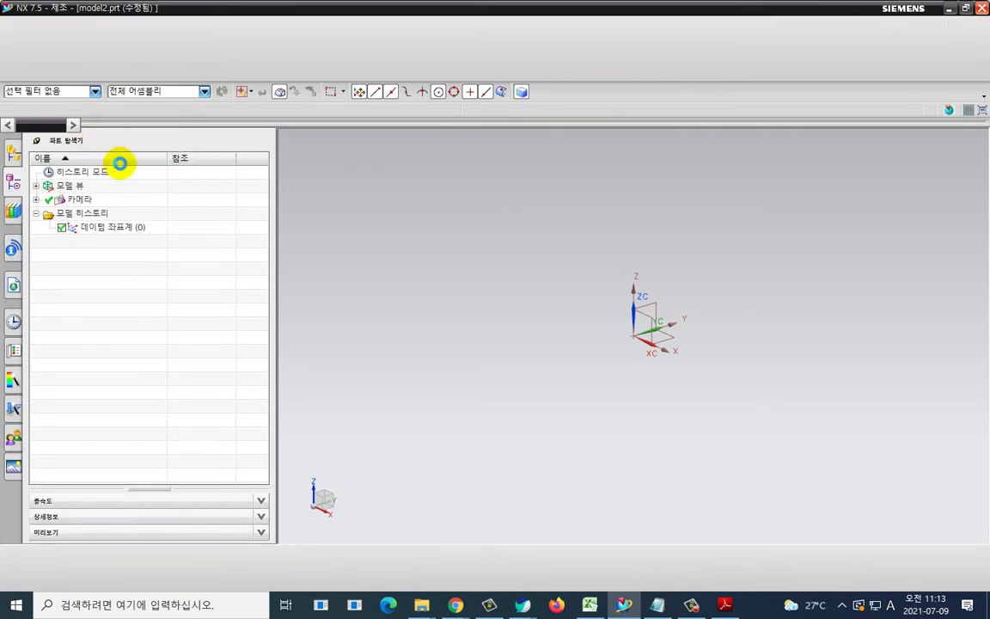
- Initialize the machining environment with the cam_general session configuration and the turning CAM setup
key("ctrl+2")
mouse_move(73, 179)
left_mouse_down()
mouse_move(35, 186)
mouse_move(65, 188)
left_mouse_up()
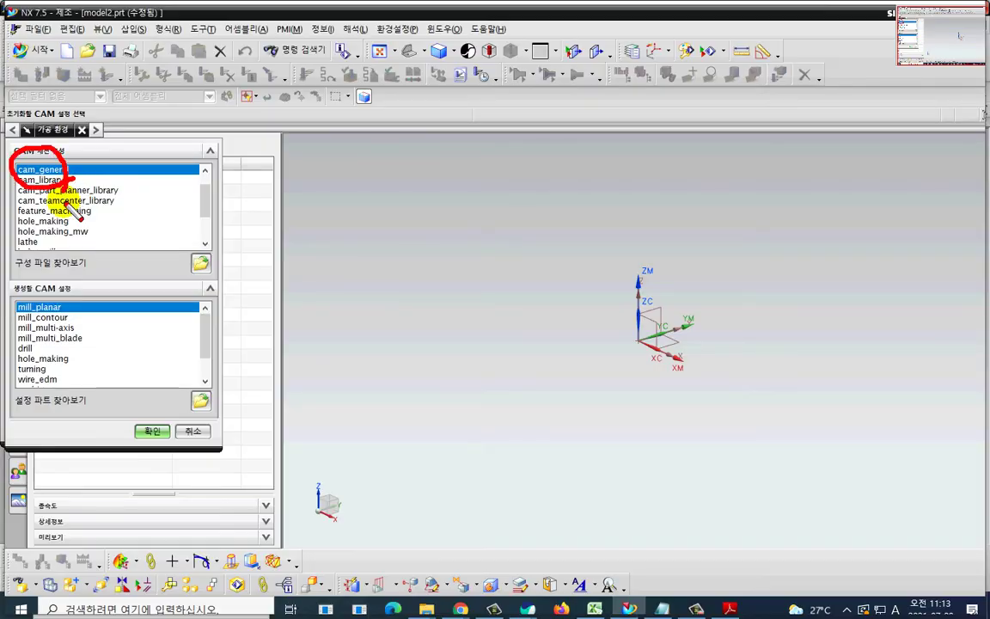
key("Escape")
left_click(57, 369)
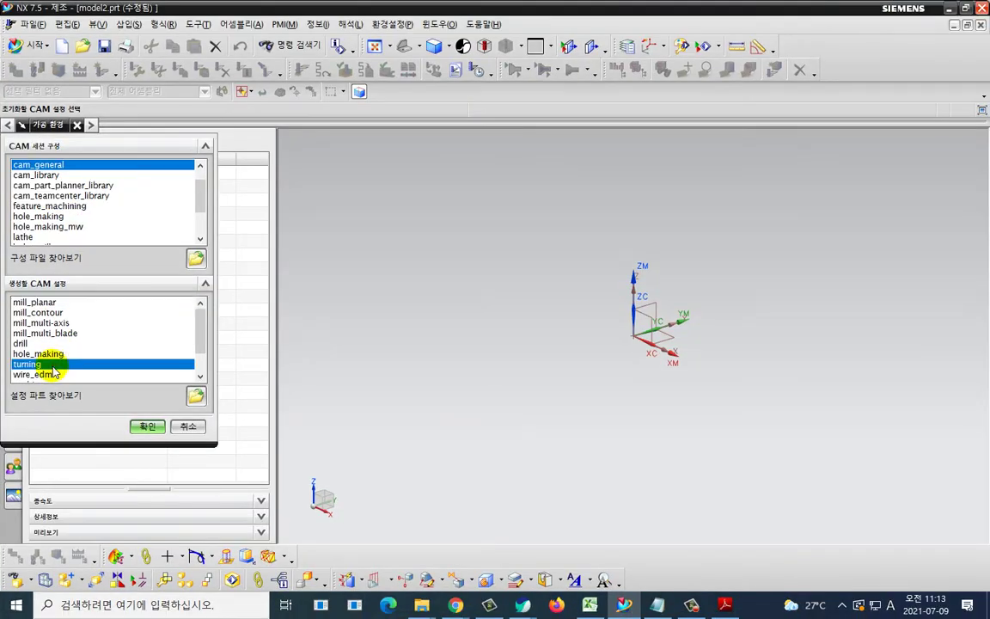
key("ctrl+2")
mouse_move(52, 359)
left_mouse_down()
mouse_move(15, 370)
mouse_move(113, 380)
left_mouse_up()
left_click_drag(11, 396, 148, 401)
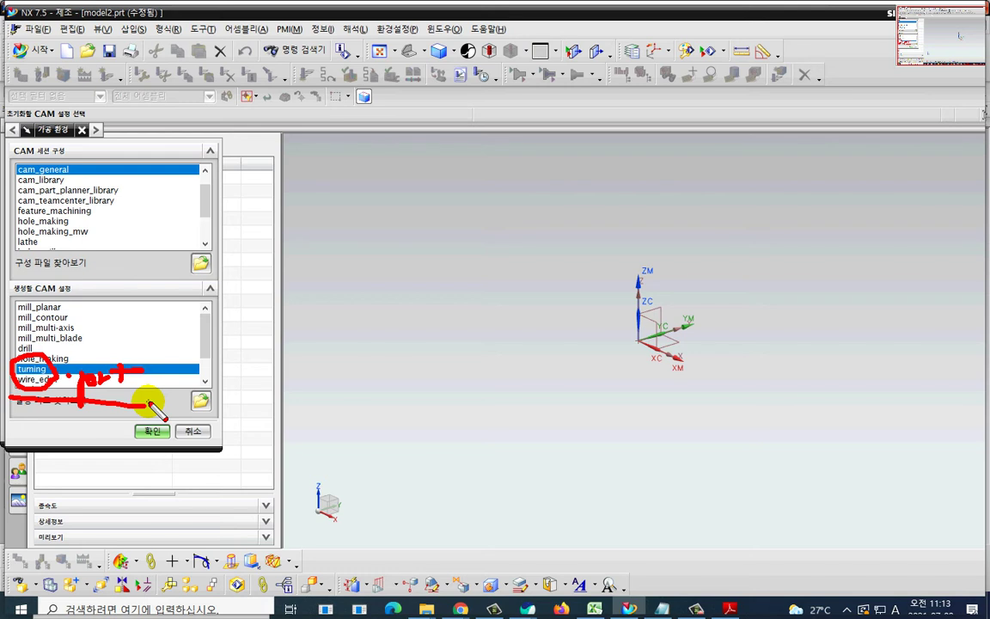
key("Escape")
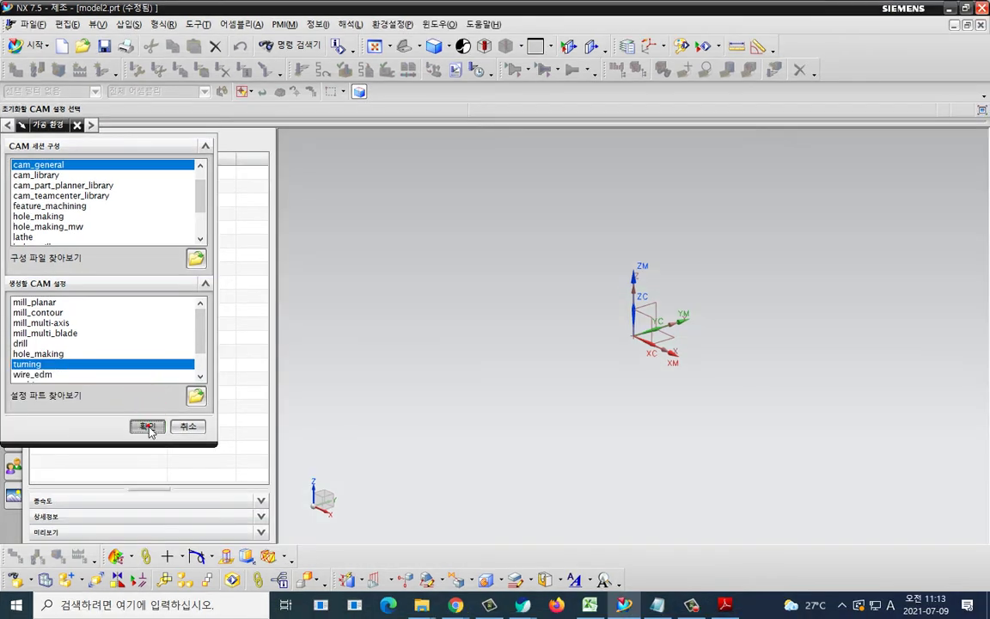
left_click(151, 431)
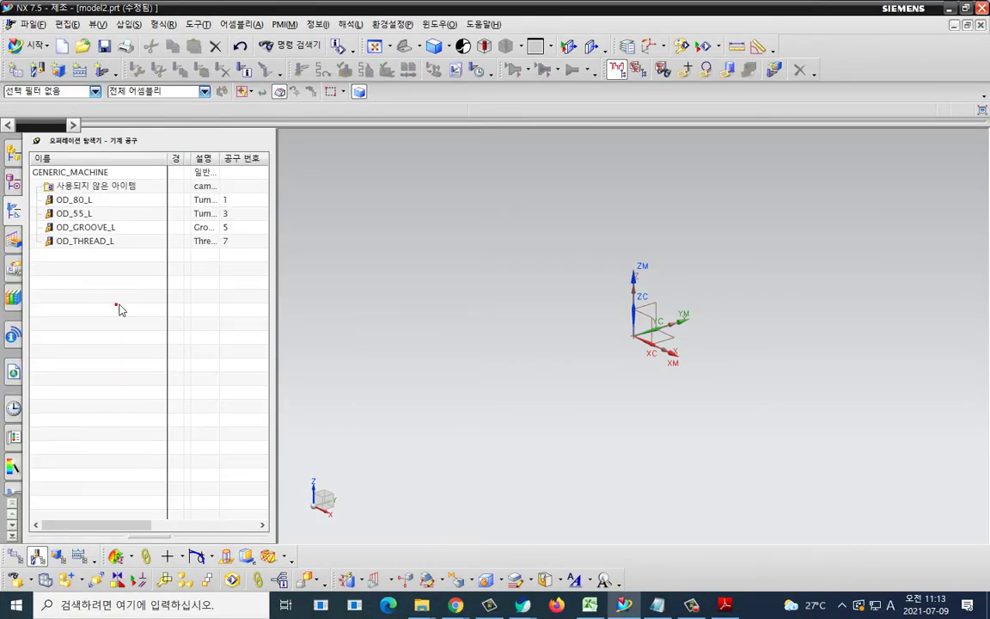
key("ctrl+2")
mouse_move(218, 282)
left_mouse_down()
mouse_move(210, 296)
mouse_move(28, 171)
mouse_move(263, 279)
mouse_move(261, 305)
left_mouse_up()
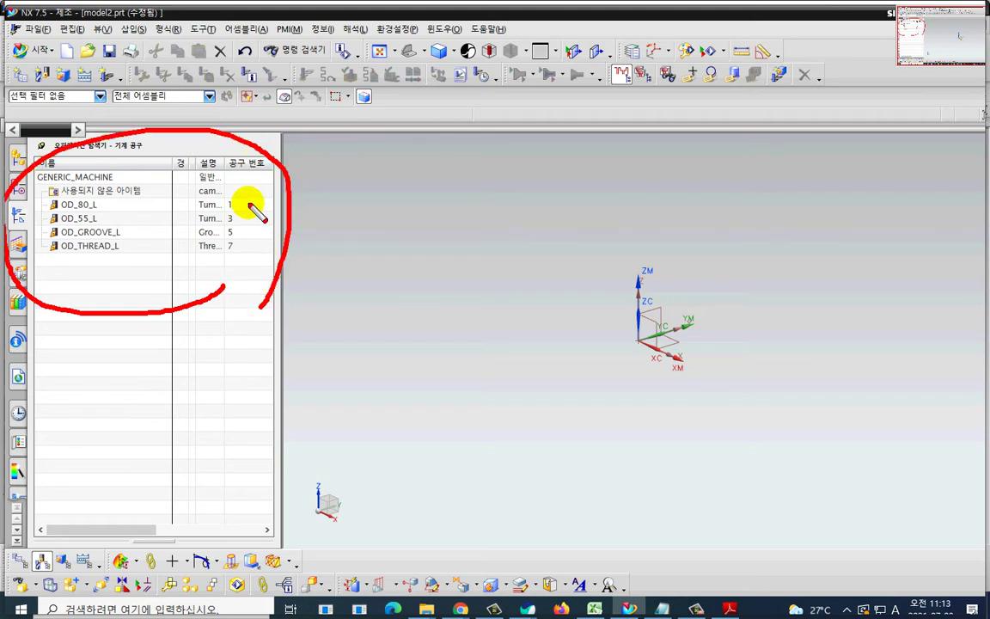
mouse_move(249, 203)
left_mouse_down()
mouse_move(232, 275)
mouse_move(250, 196)
mouse_move(255, 232)
left_mouse_up()
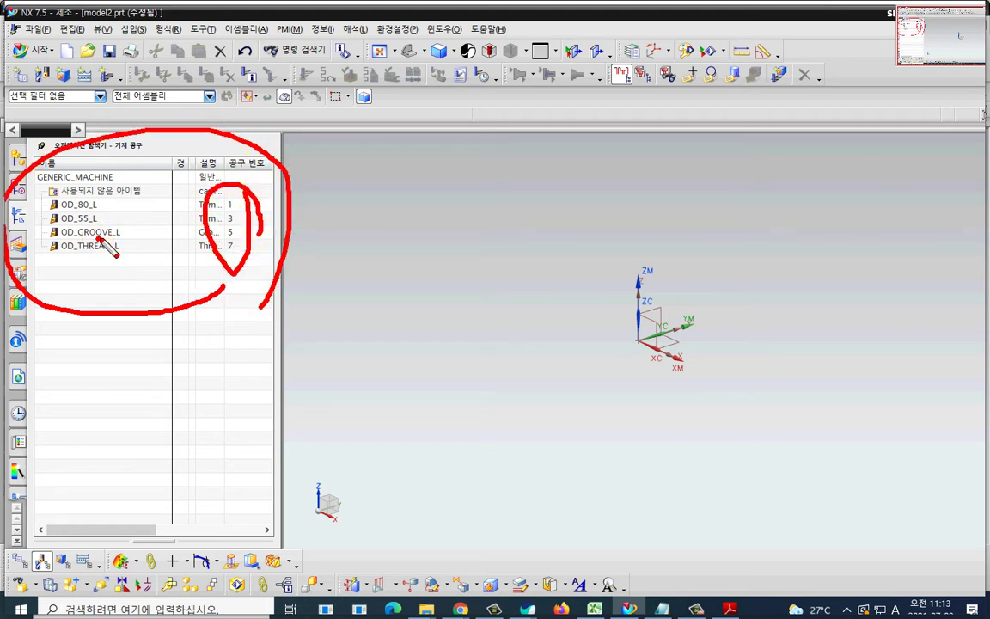
left_click_drag(96, 241, 138, 240)
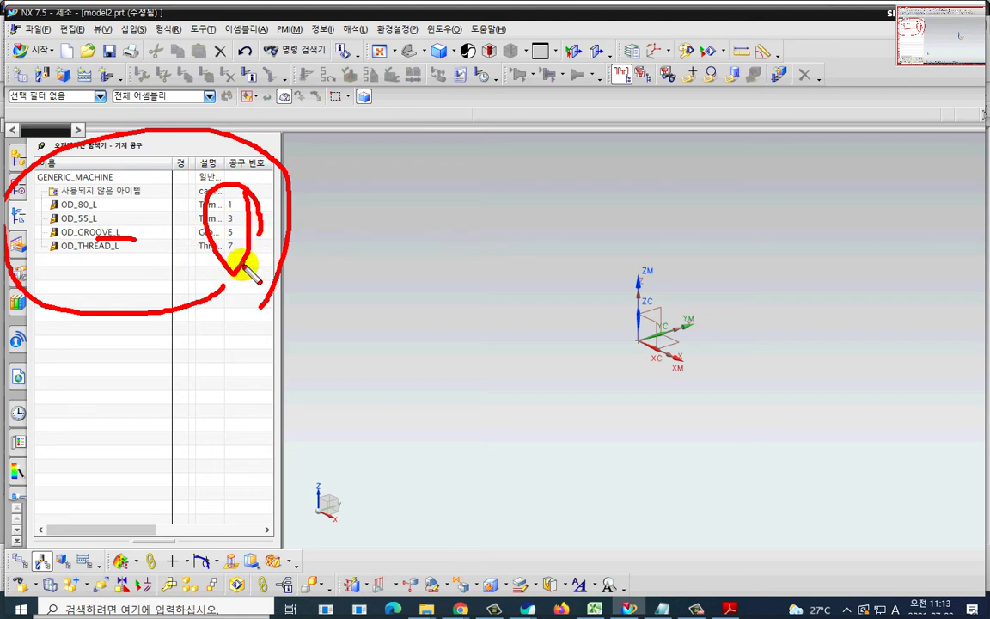
key("Escape")
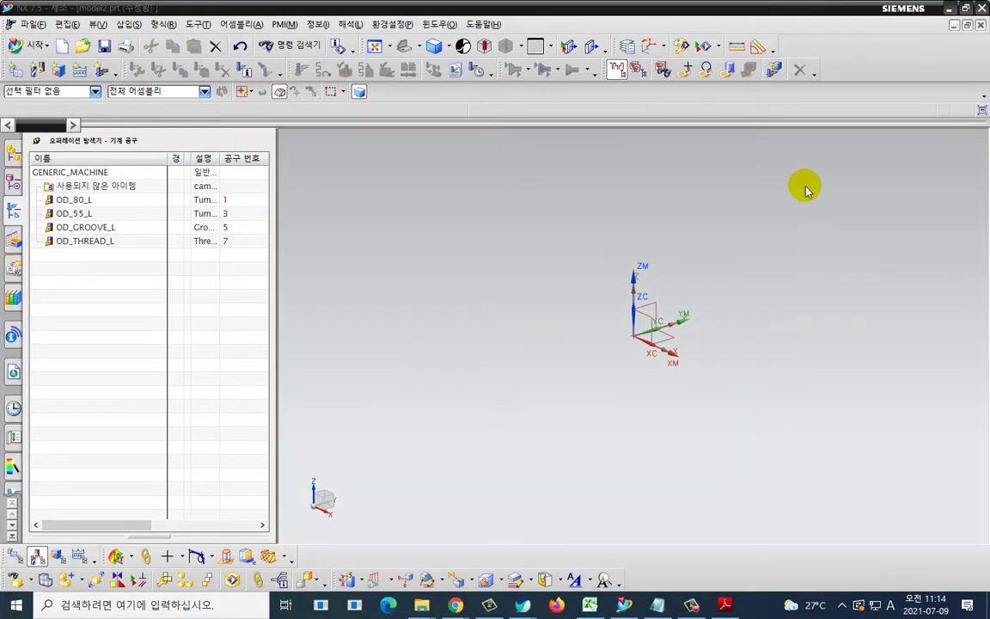
- Close model2.prt without saving it
left_click(981, 25)
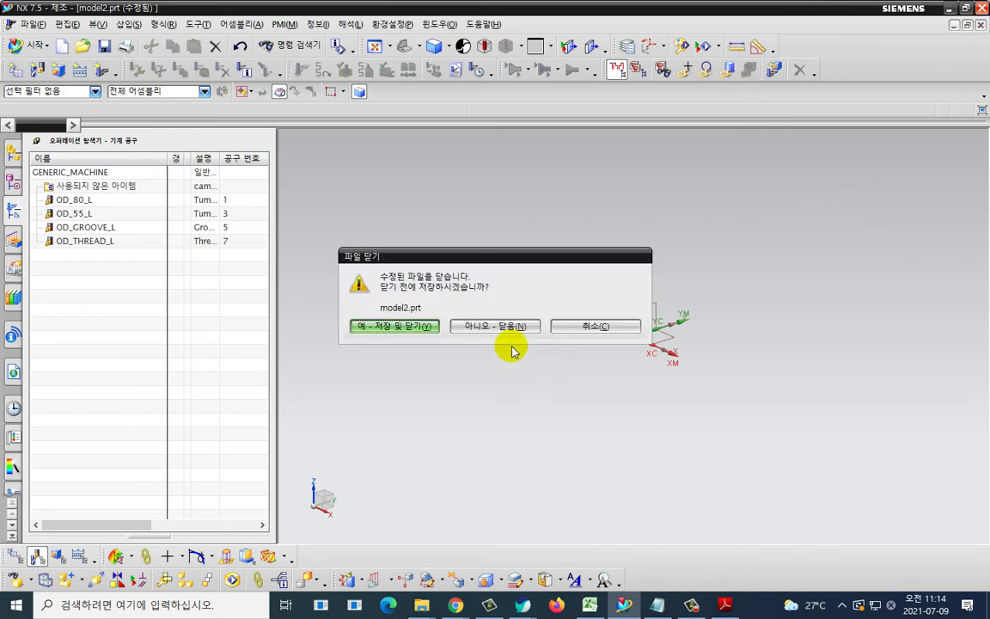
left_click(511, 331)
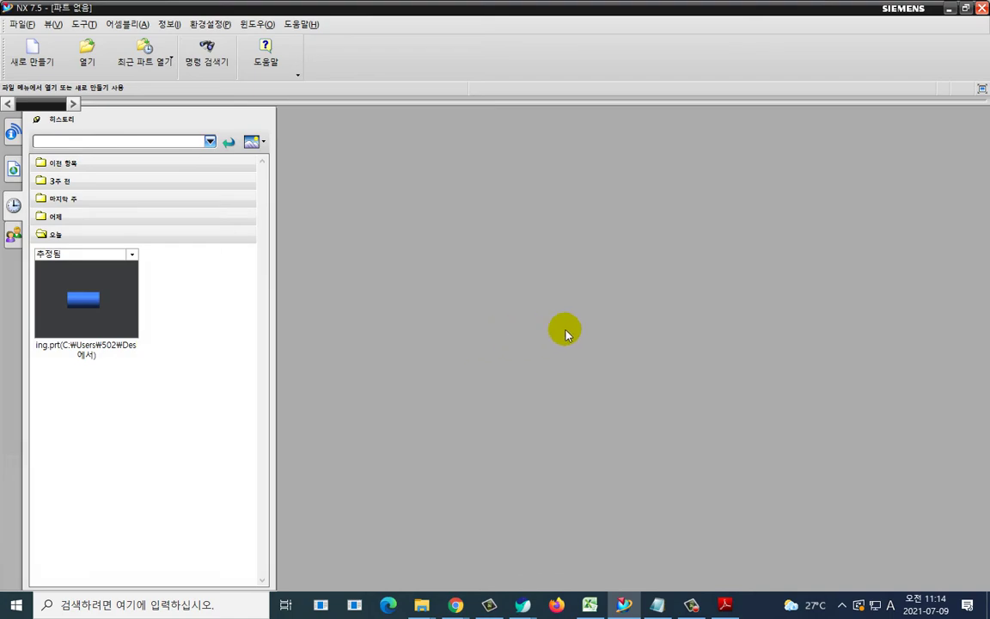
- Try to open turning.prt directly from the Windows desktop
key("super+d")
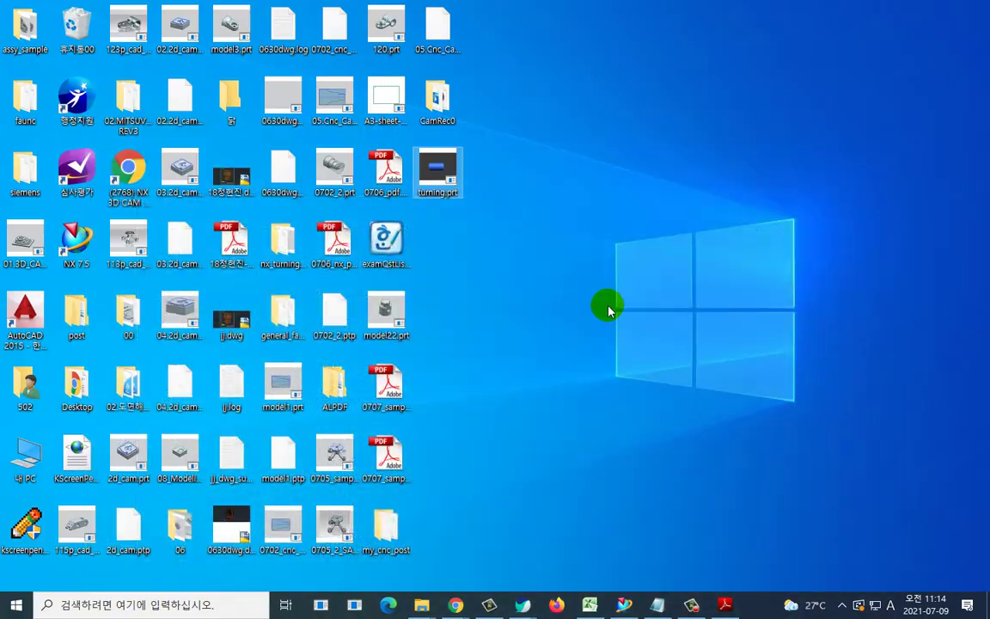
double_click(440, 167)
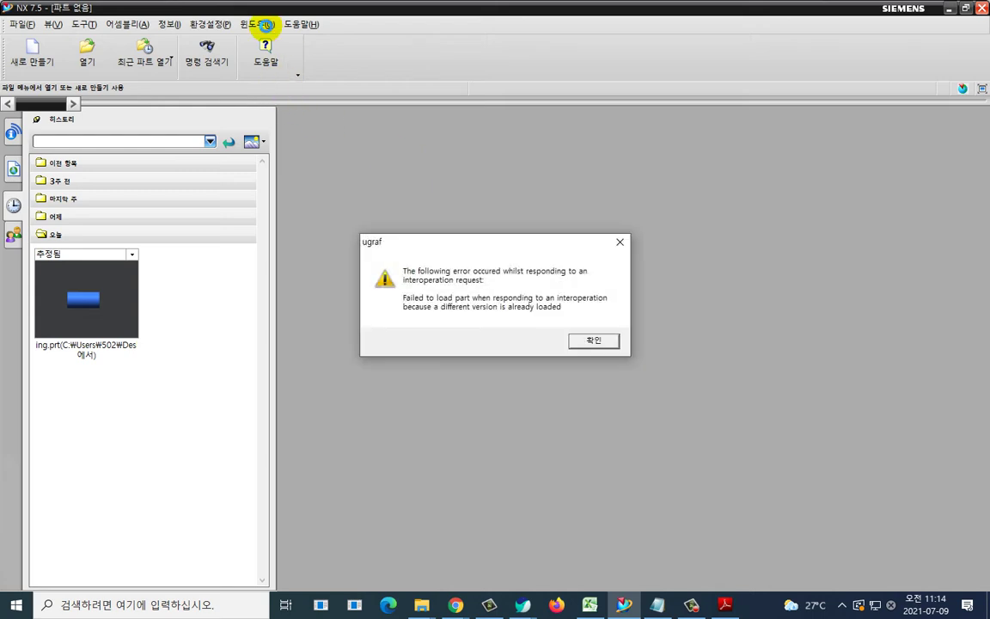
left_click(573, 341)
- Switch to the still loaded part model1.prt and close it without saving
left_click(256, 24)
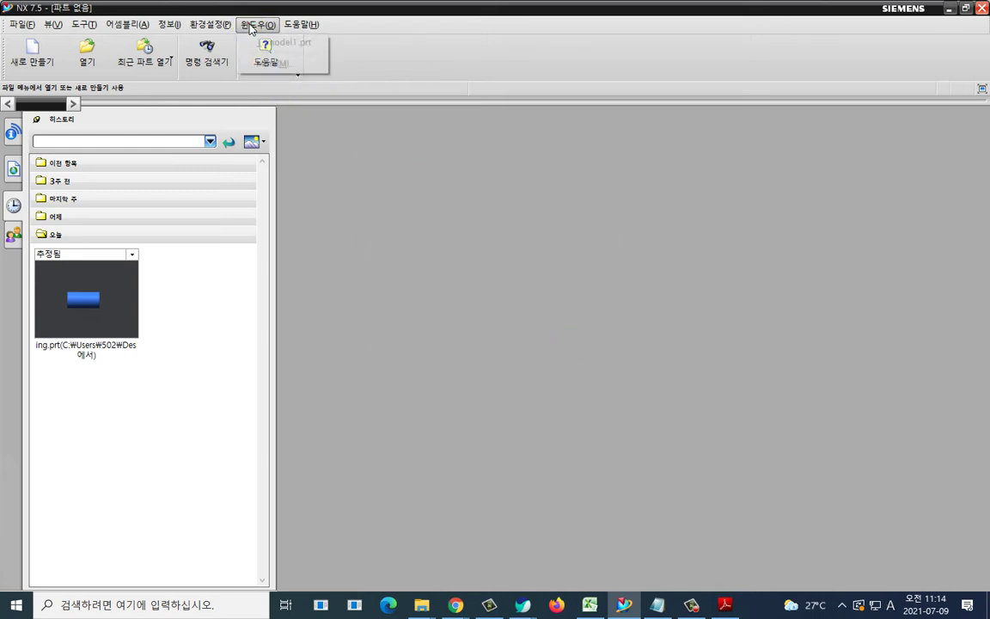
left_click(275, 43)
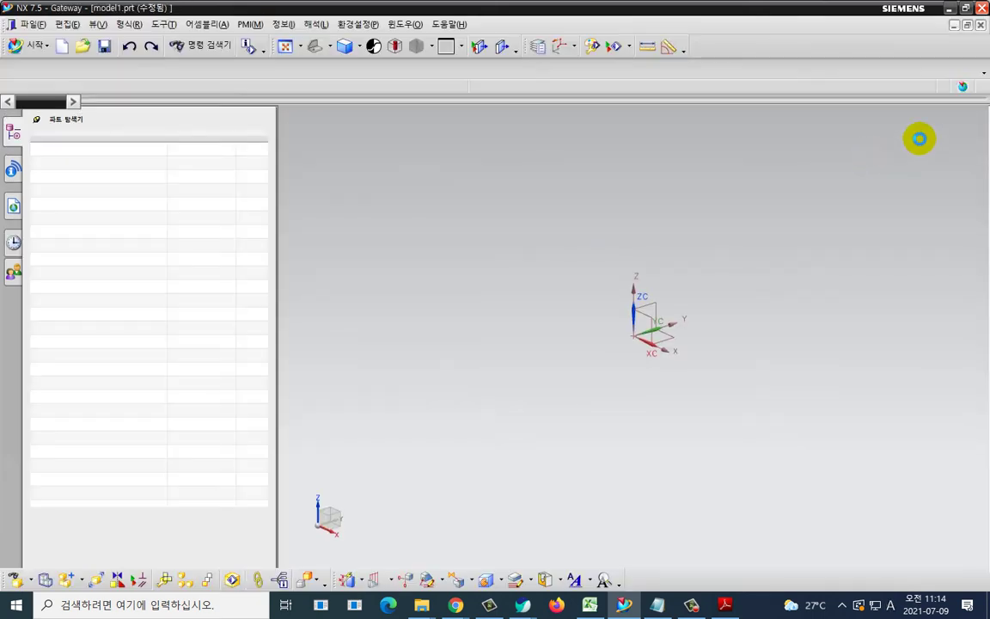
left_click(981, 27)
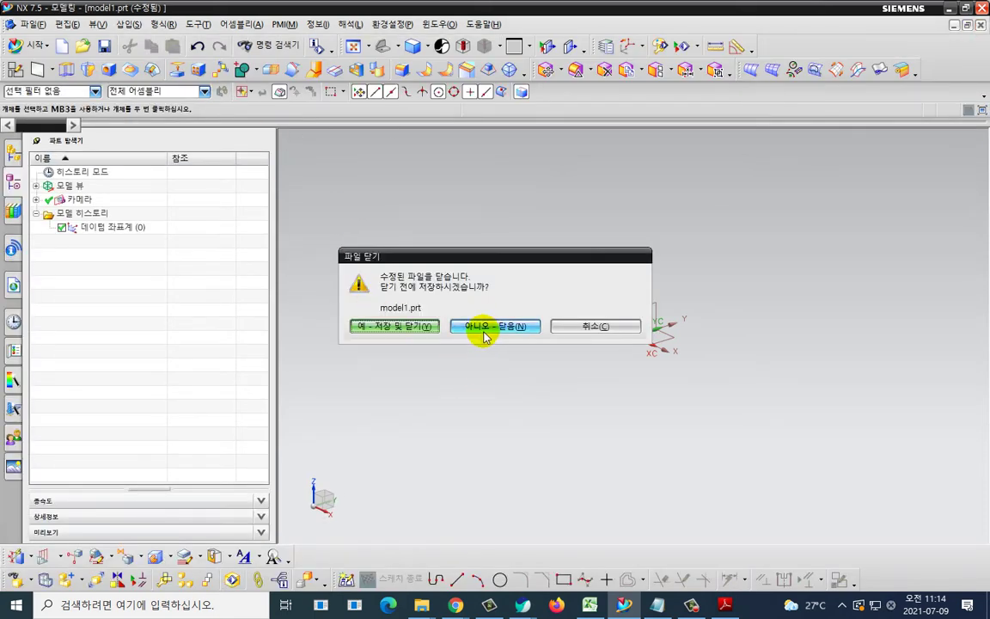
left_click(516, 327)
- Choose turning.prt in the Desktop folder for opening and change the displayed part to the already loaded metric template version
left_click(86, 64)
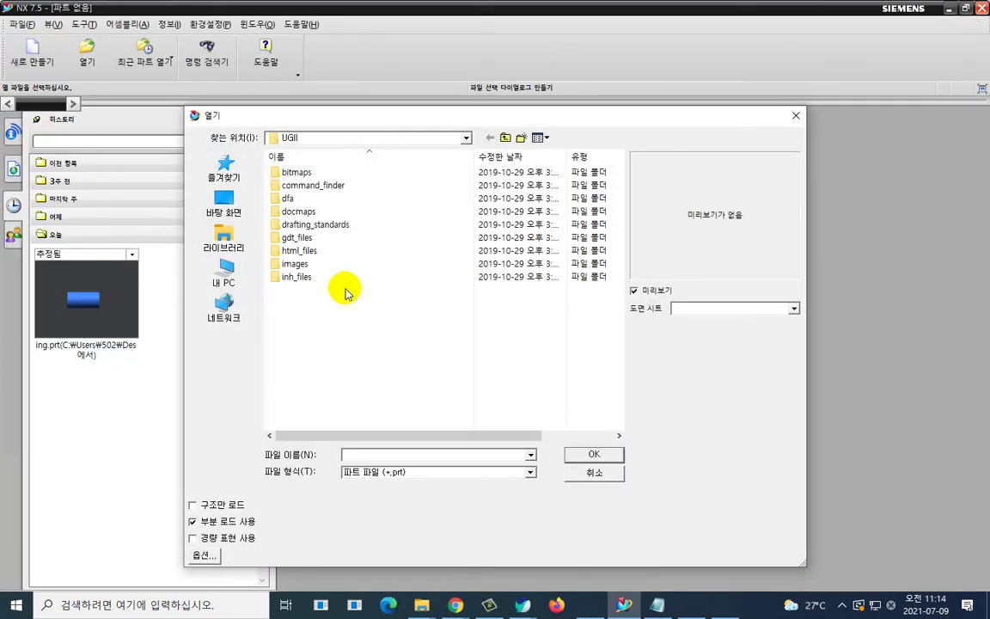
left_click(221, 210)
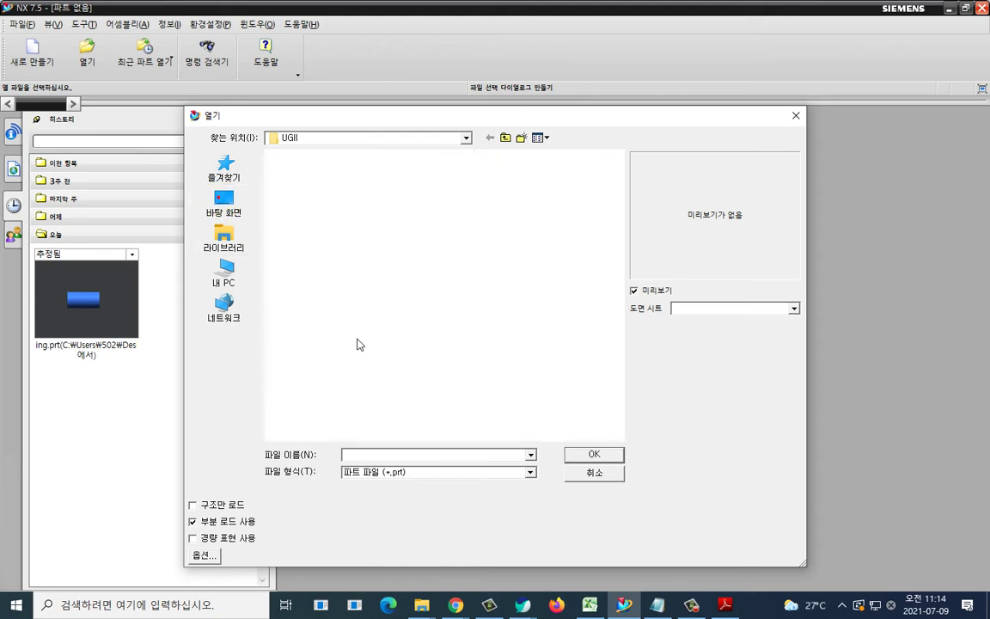
left_click(470, 435)
scroll(482, 430, "down", 9)
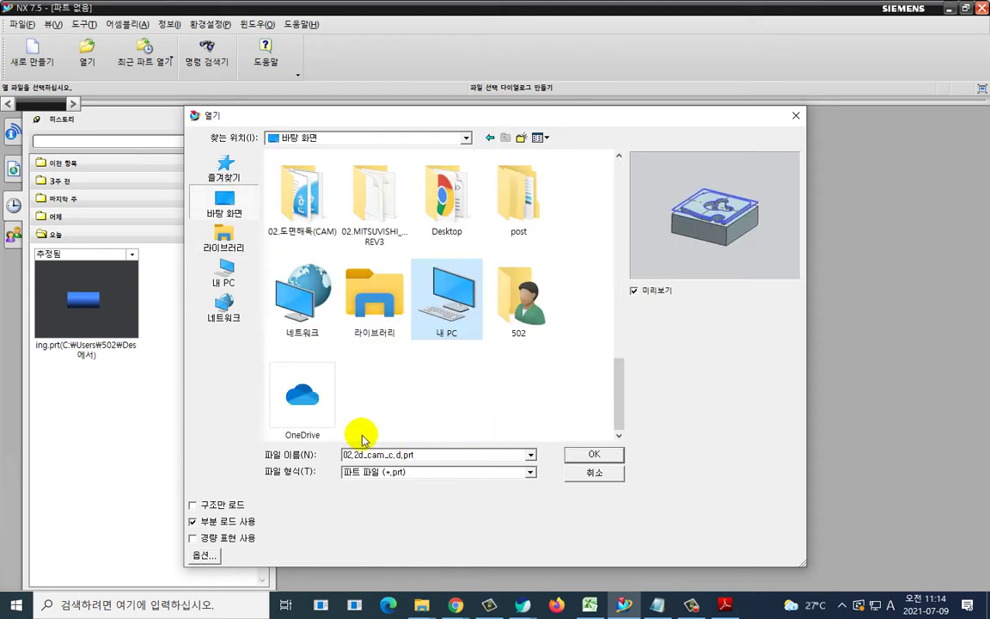
scroll(403, 423, "up", 5)
scroll(422, 396, "up", 3)
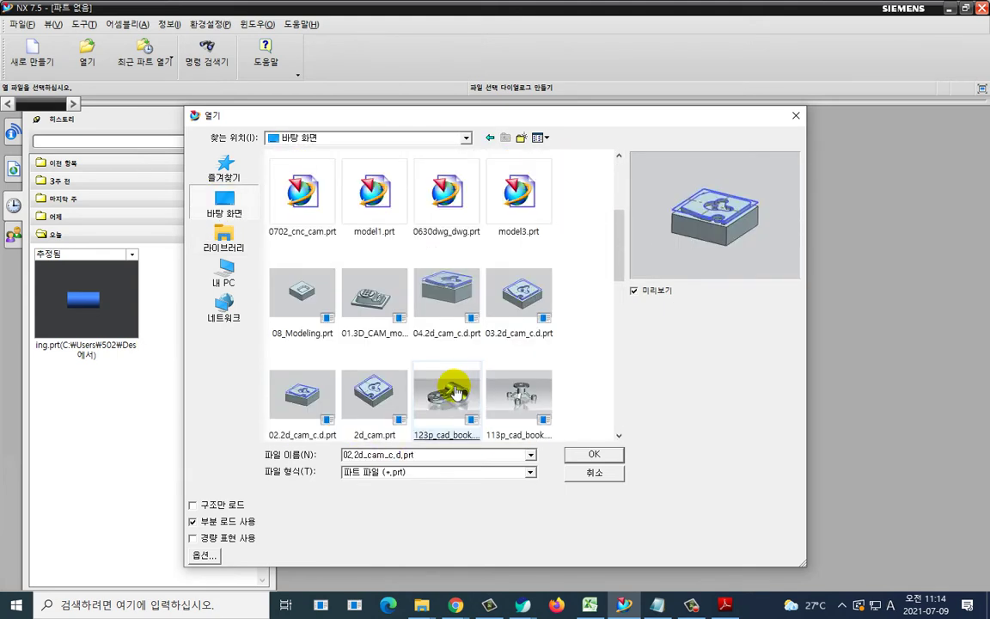
left_click(451, 389)
scroll(417, 362, "up", 4)
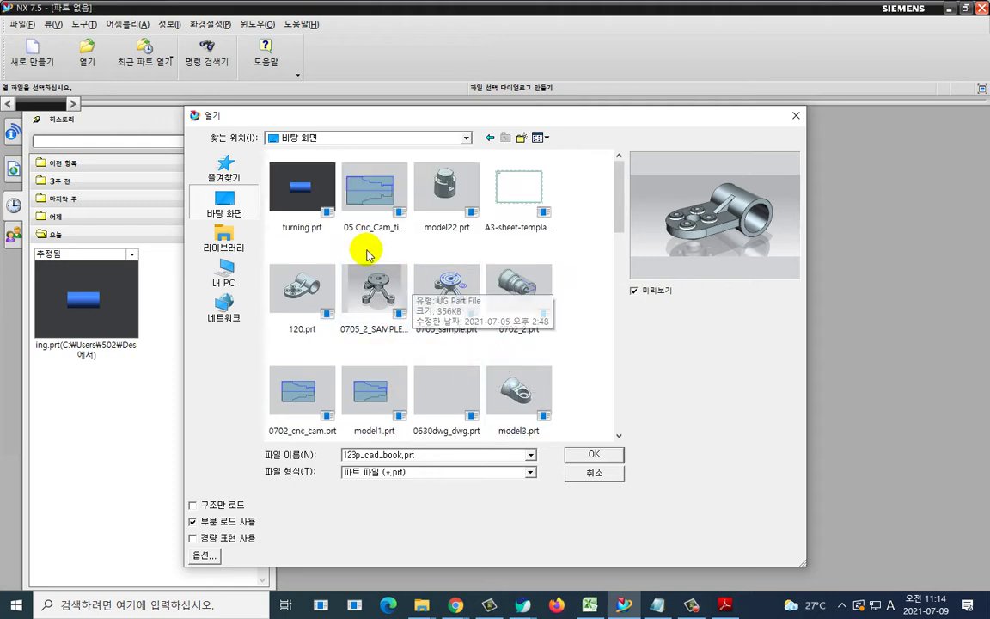
left_click(307, 191)
double_click(307, 186)
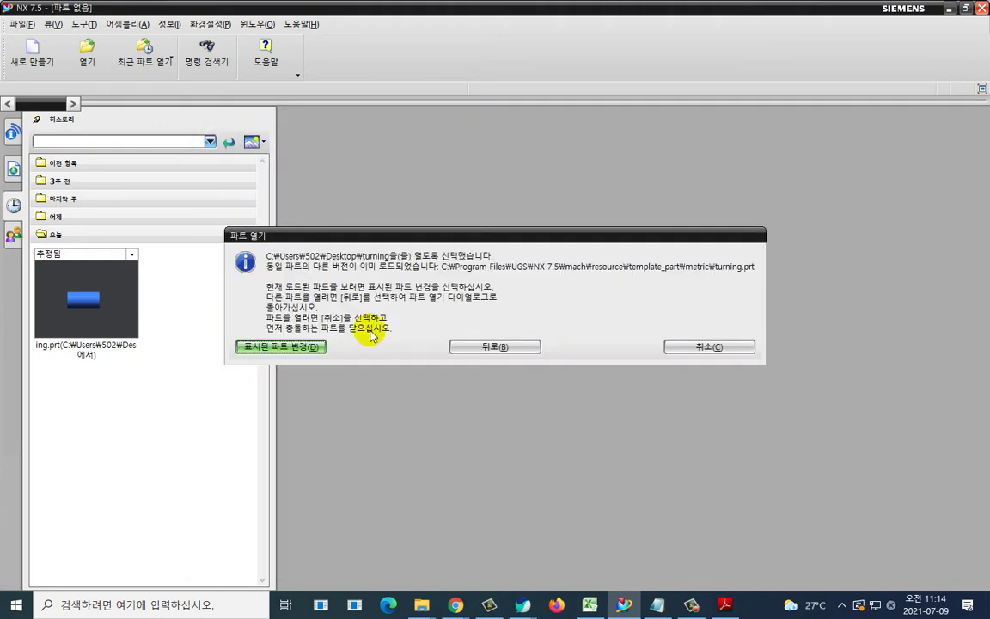
left_click(308, 348)
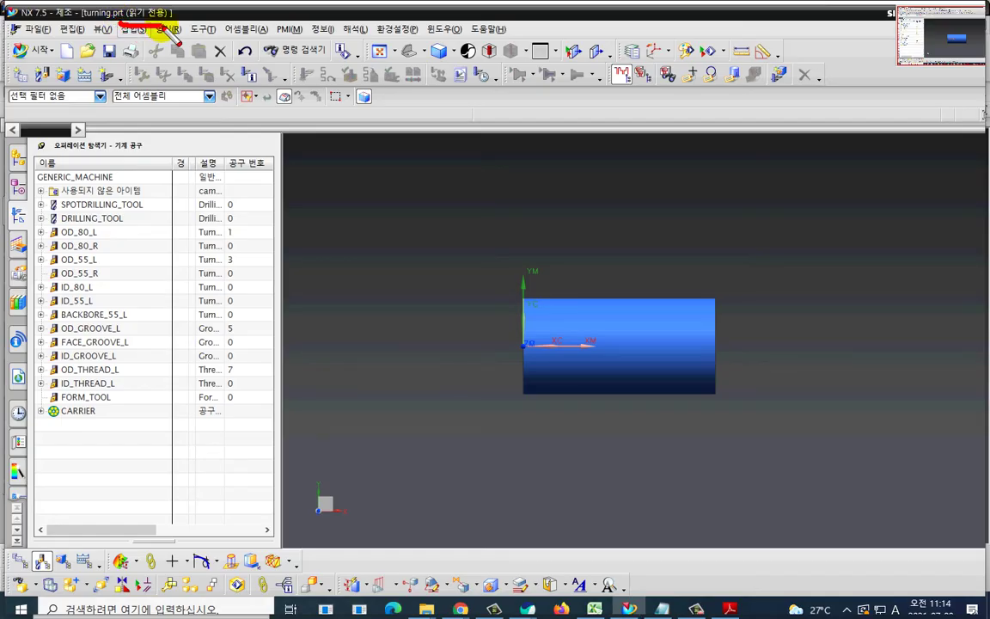
- Close the read-only template turning.prt and open the turning.prt copy from the Desktop folder
key("Escape")
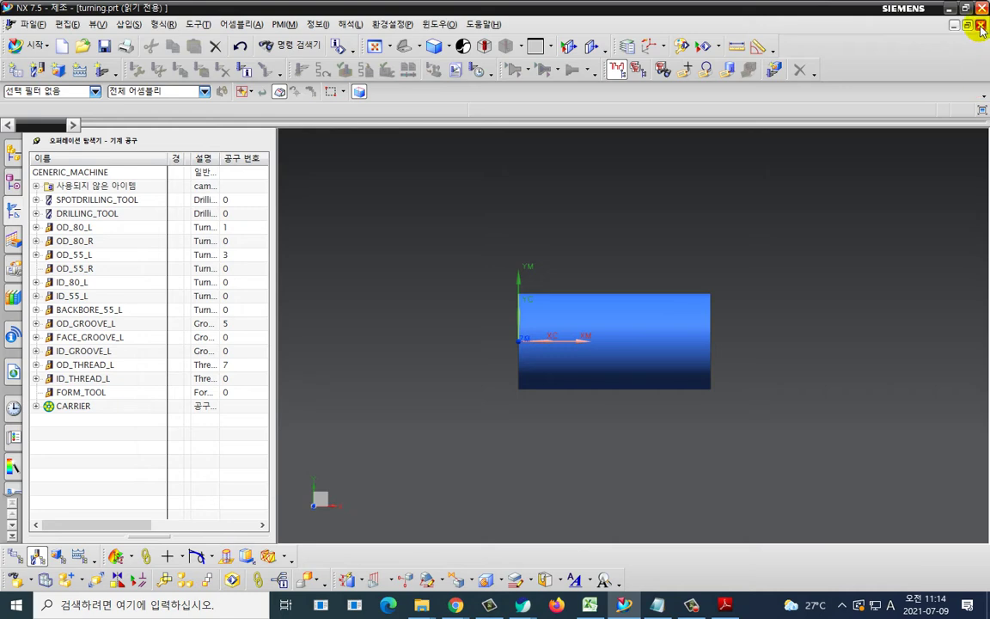
left_click(981, 26)
left_click(86, 57)
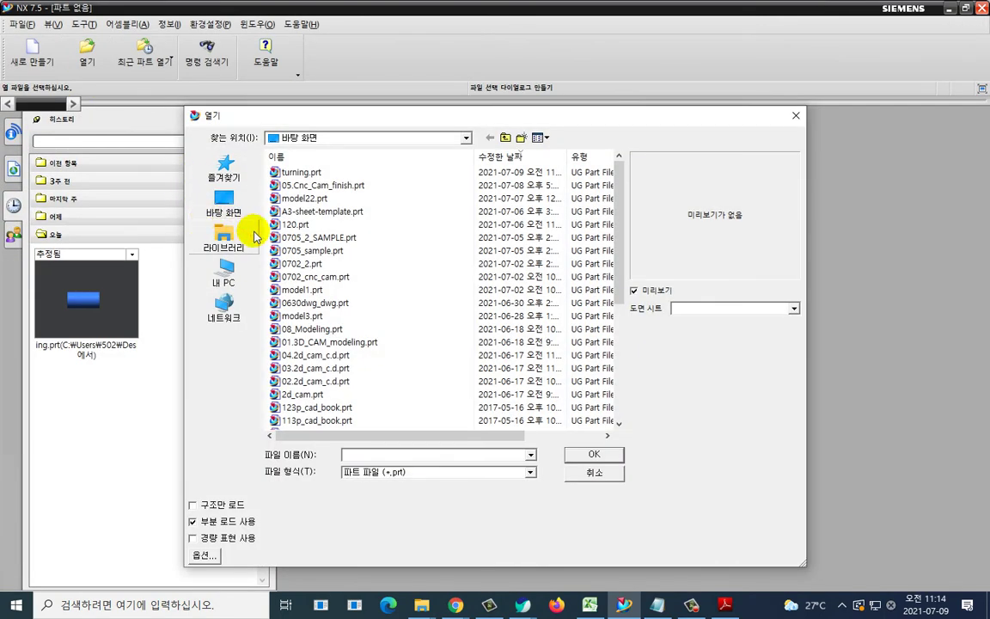
left_click(303, 173)
double_click(320, 177)
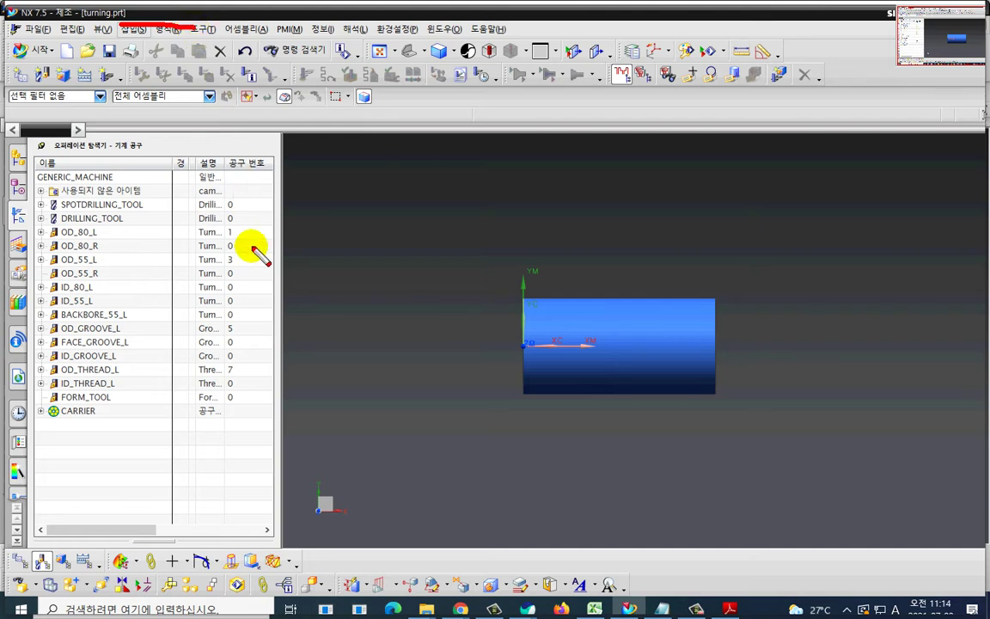
- Show the machining method view in the Operation Navigator and collapse all the expanded lathe method groups
right_click(145, 437)
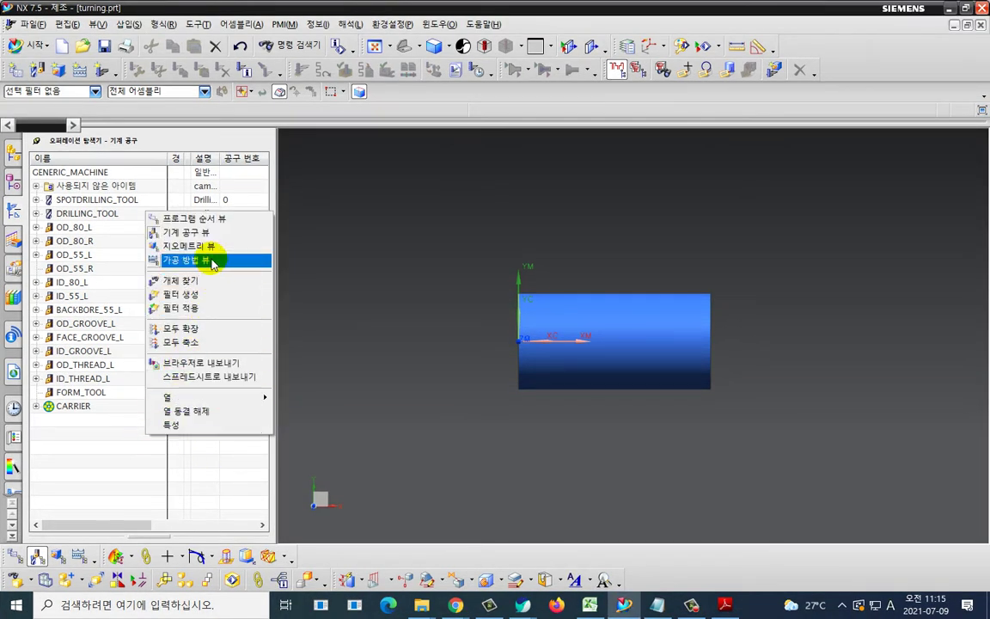
left_click(212, 262)
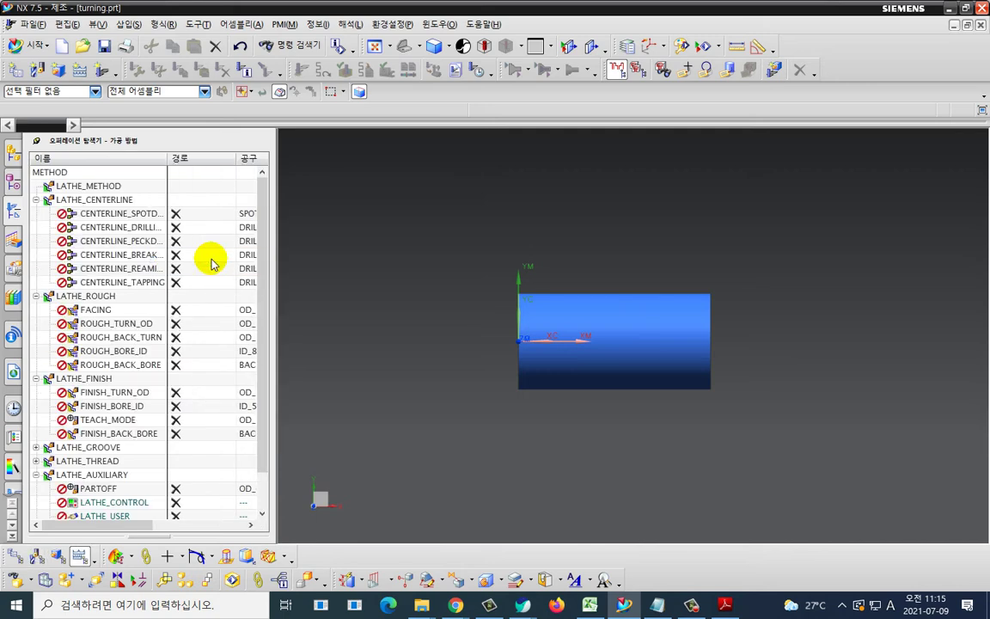
left_click(35, 200)
left_click(36, 213)
left_click(35, 227)
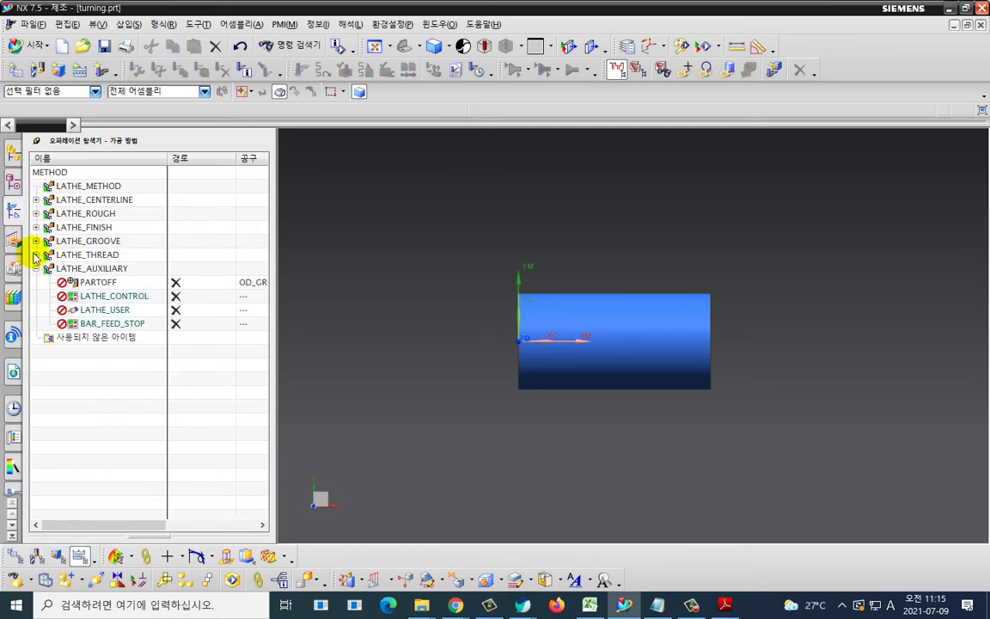
left_click(35, 268)
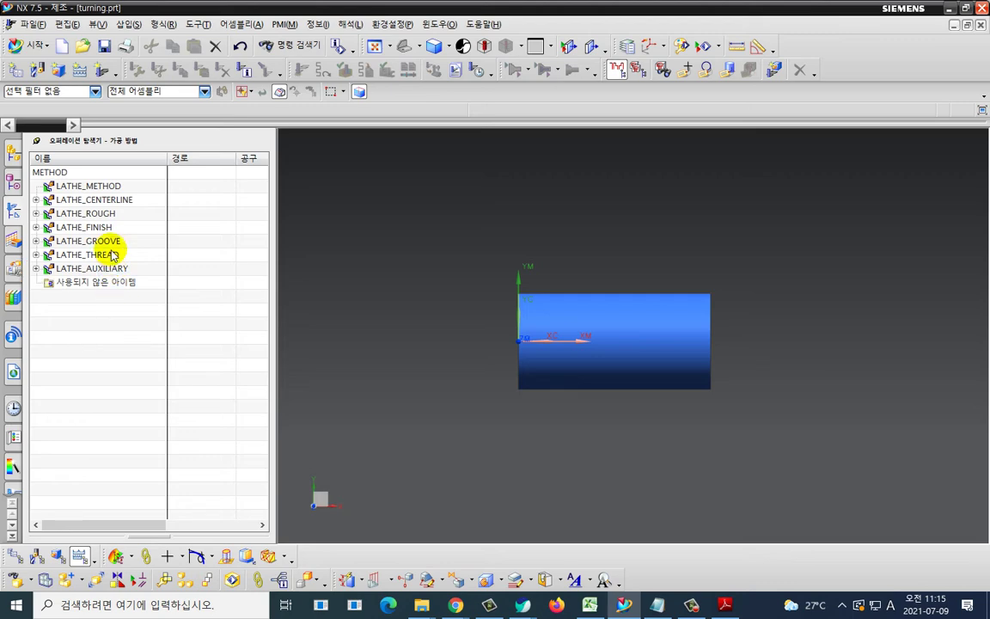
- Edit the LATHE_ROUGH method, setting its face stock and radial stock to 0.1 each
left_click(106, 216)
double_click(108, 219)
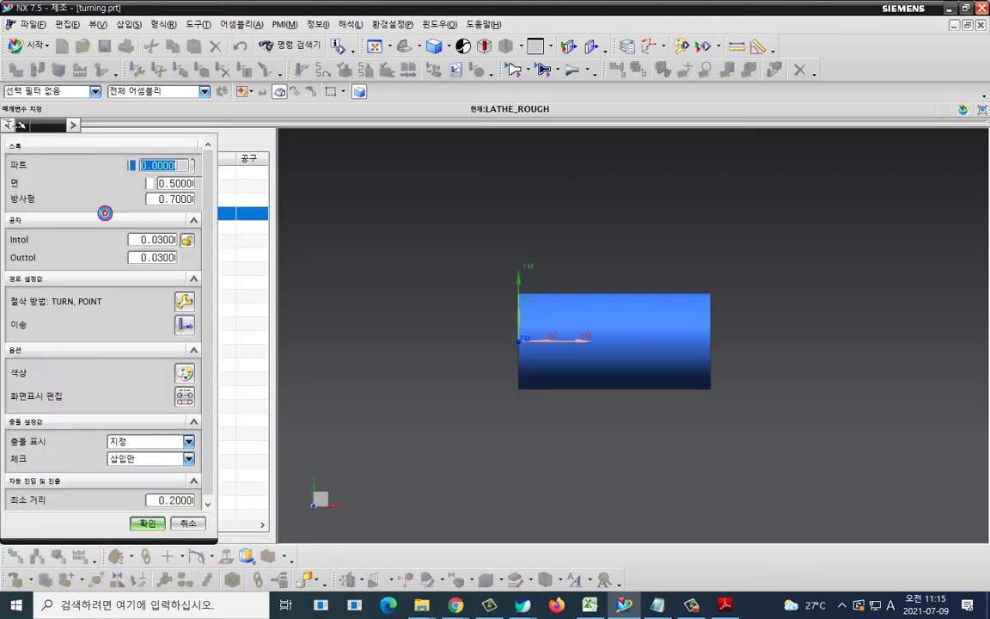
mouse_move(190, 208)
left_mouse_down()
mouse_move(153, 191)
mouse_move(210, 189)
mouse_move(206, 211)
left_mouse_up()
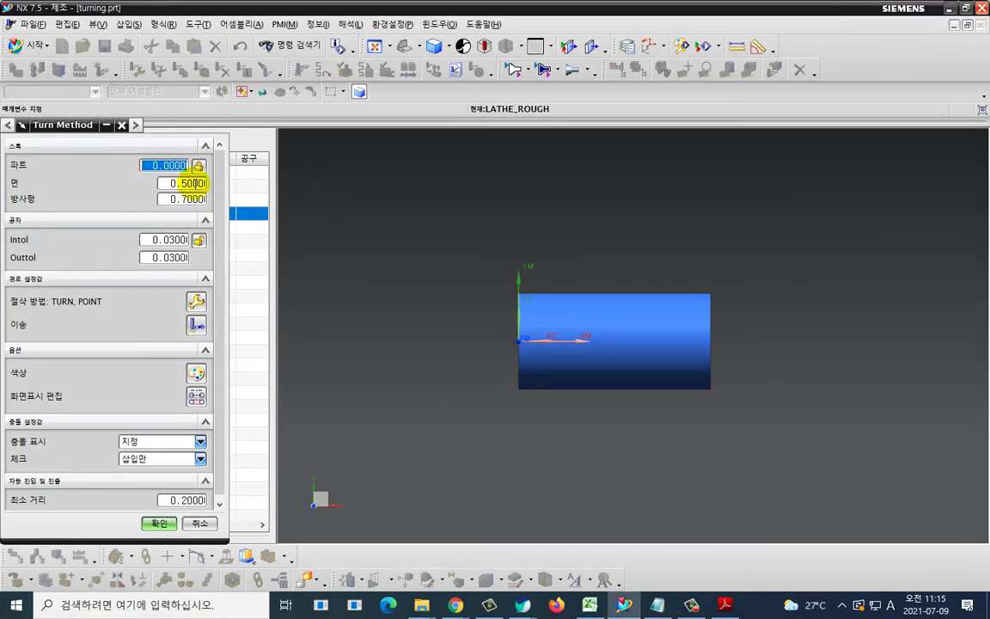
double_click(198, 188)
type("0.1")
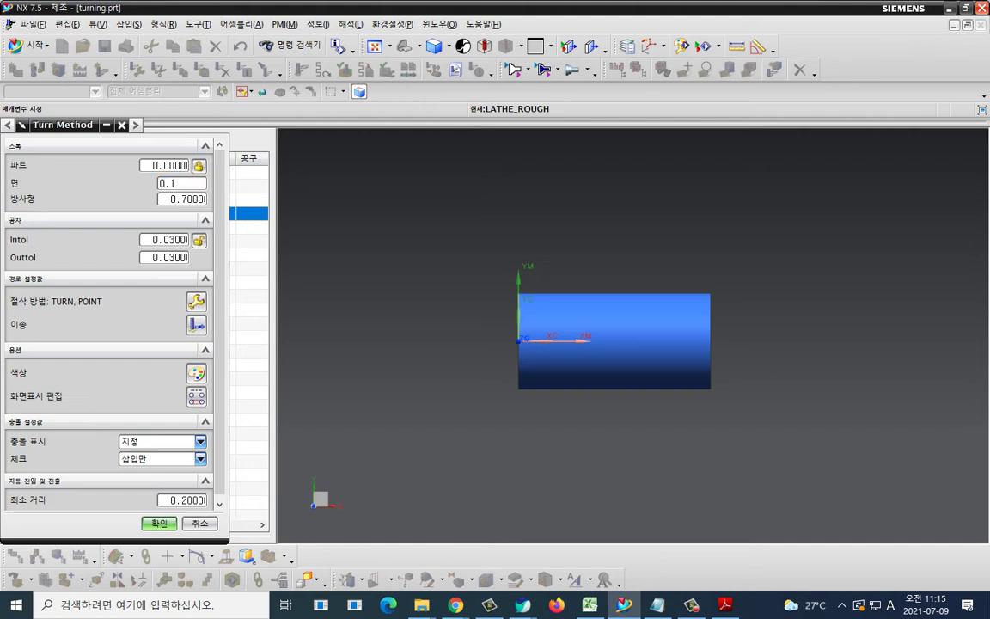
key("Tab")
type("0.1")
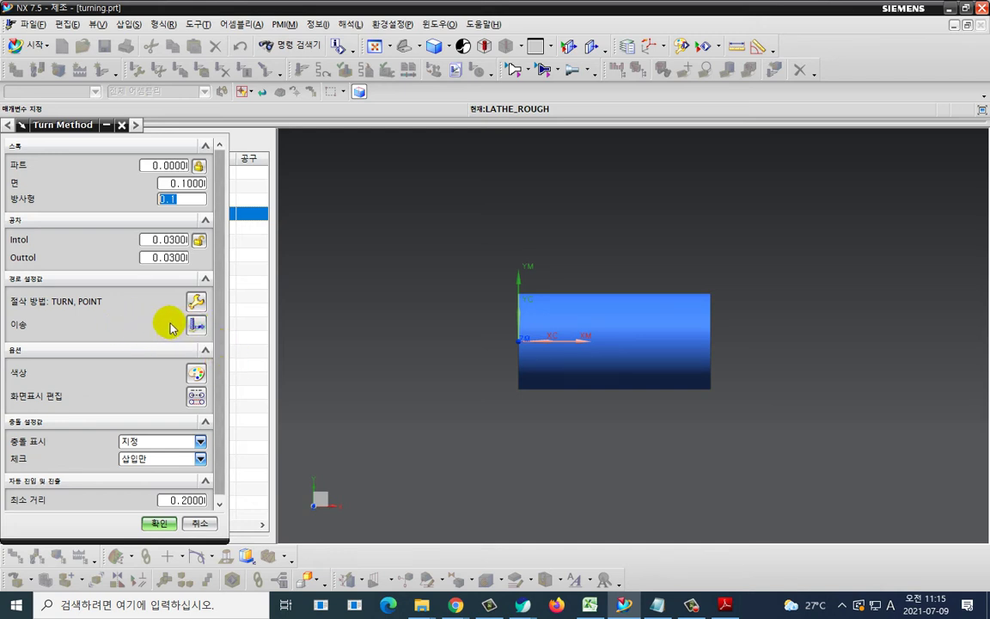
- Set the LATHE_ROUGH method's cutting feed to 0.25 mmpr and its retract feed to 0
middle_click(197, 329)
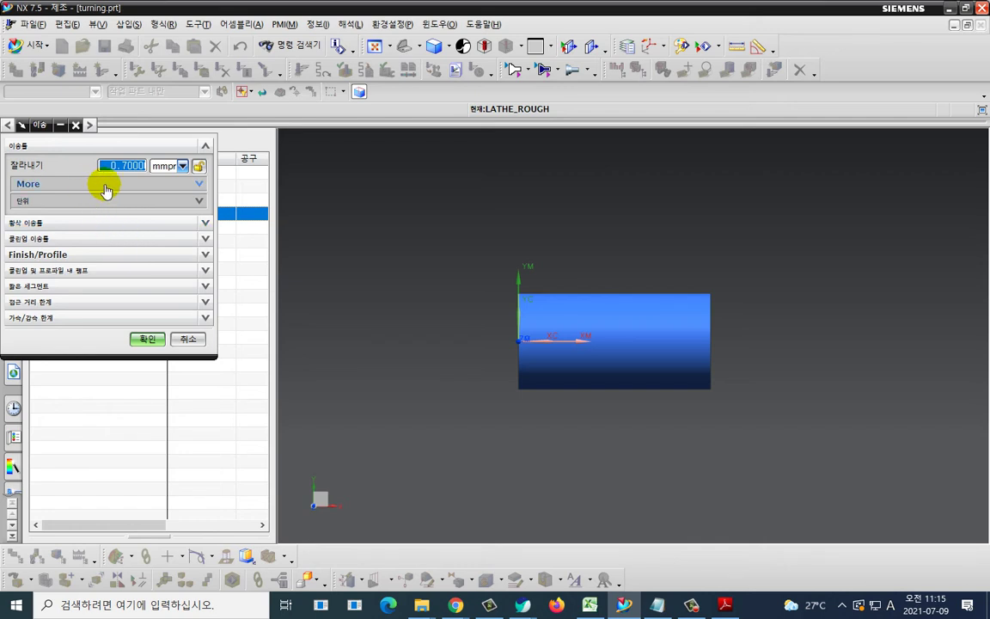
type("0.25")
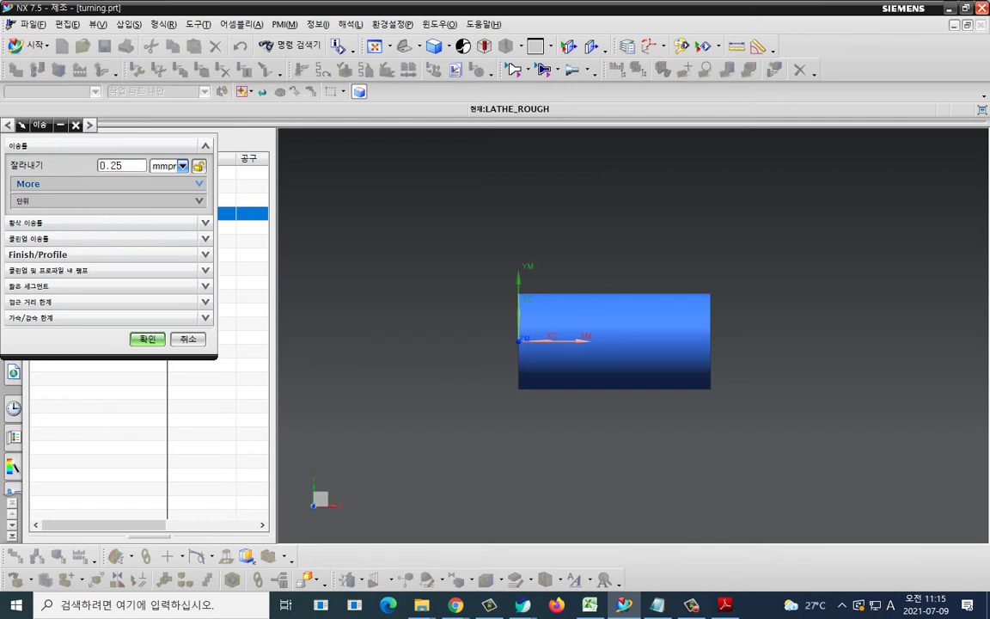
left_click(104, 184)
left_click(121, 256)
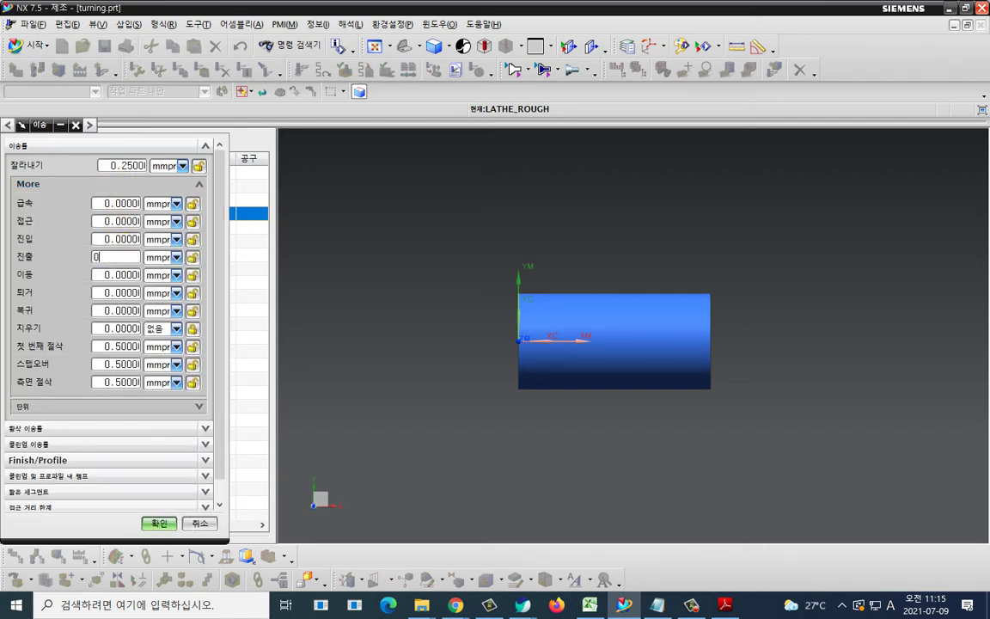
type("0")
- Set LATHE_ROUGH's first cut, stepover and side cut feeds to 0 and accept the method changes
left_click(129, 346)
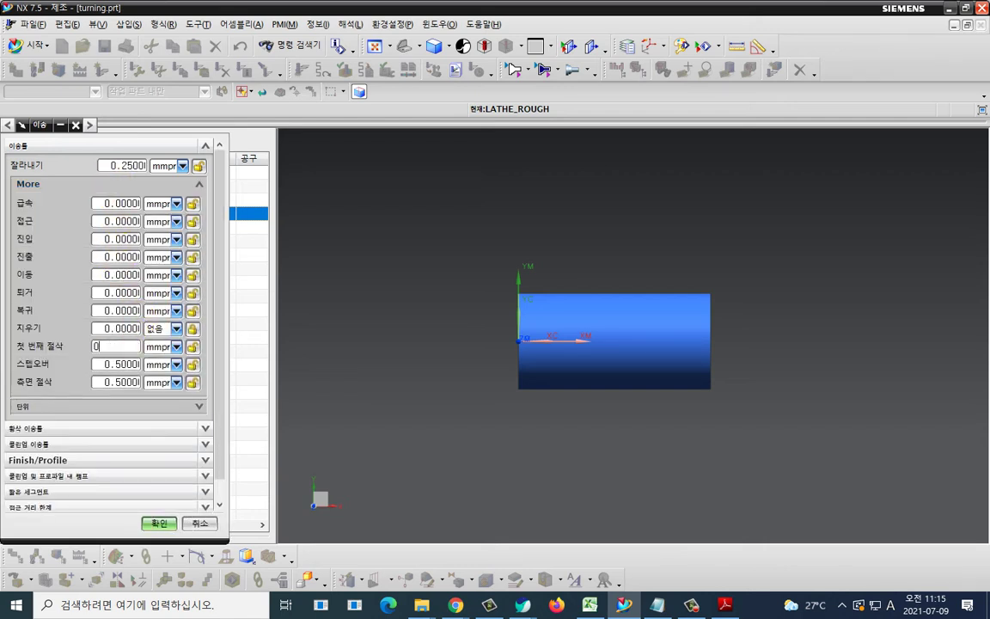
left_click(125, 365)
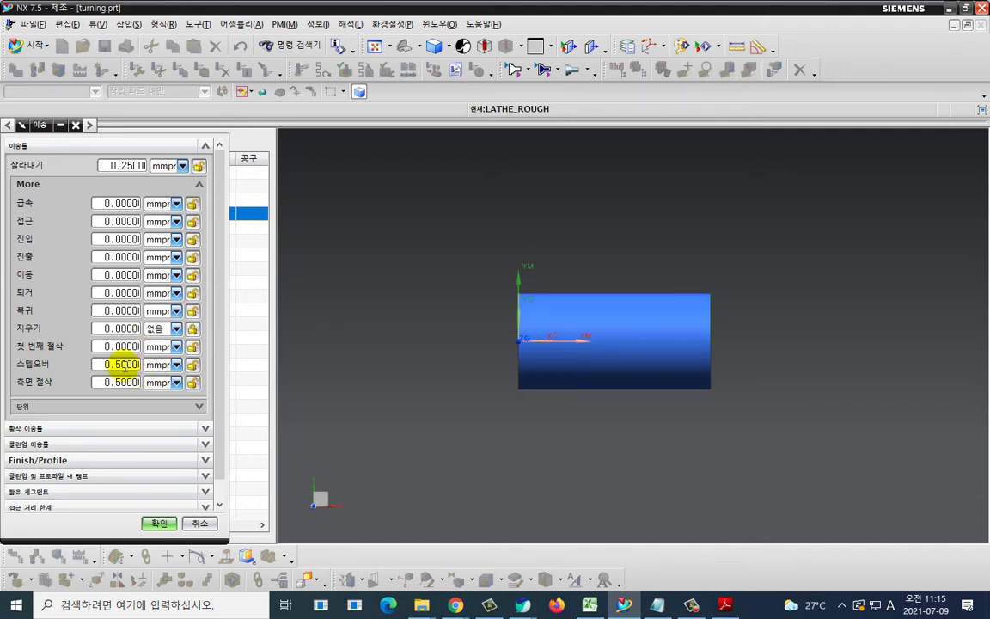
type("0")
left_click(117, 381)
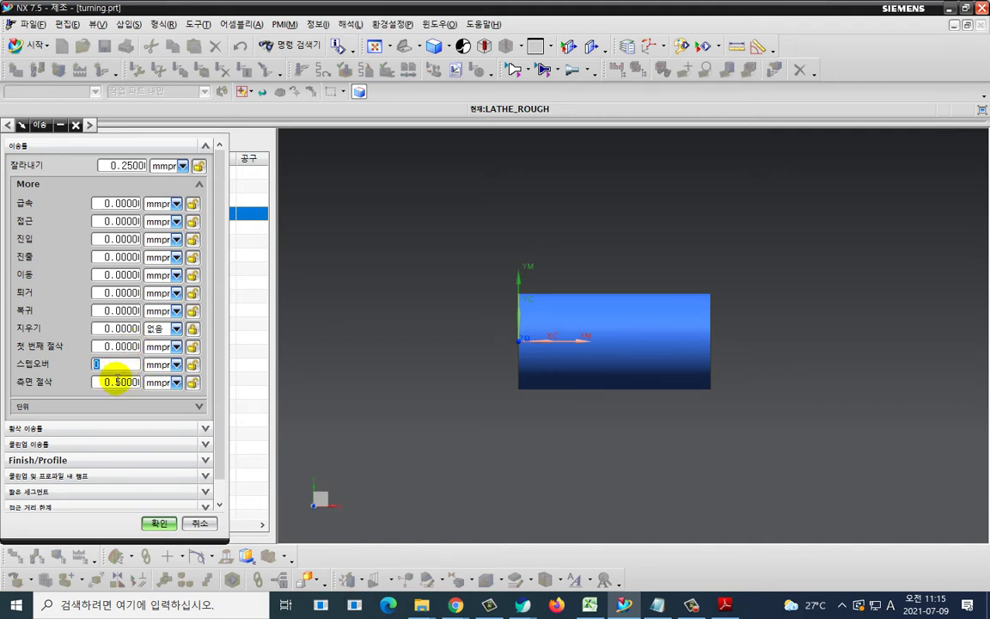
type("0")
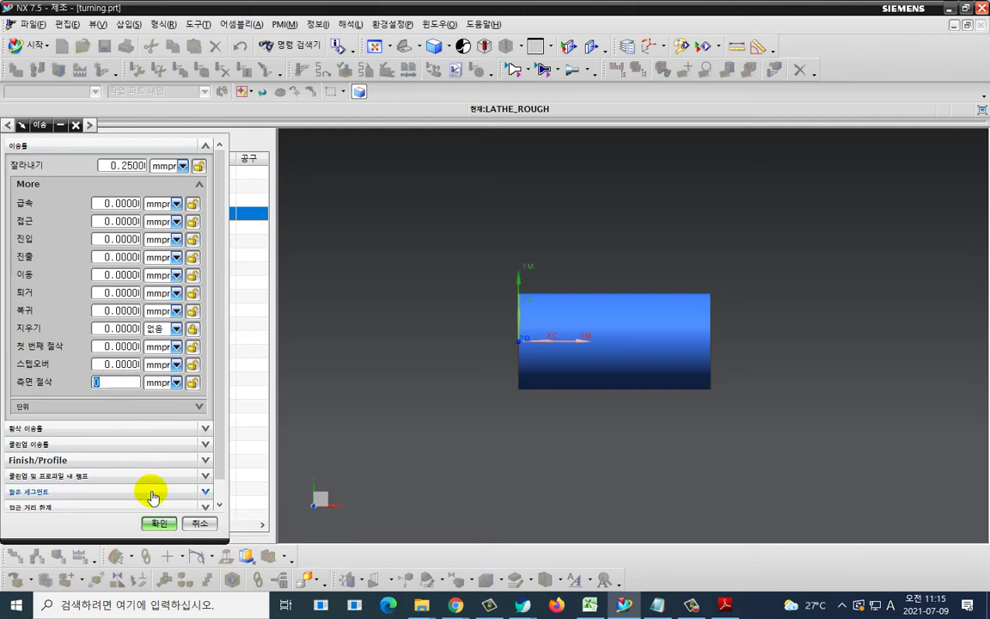
left_click(159, 523)
left_click(146, 523)
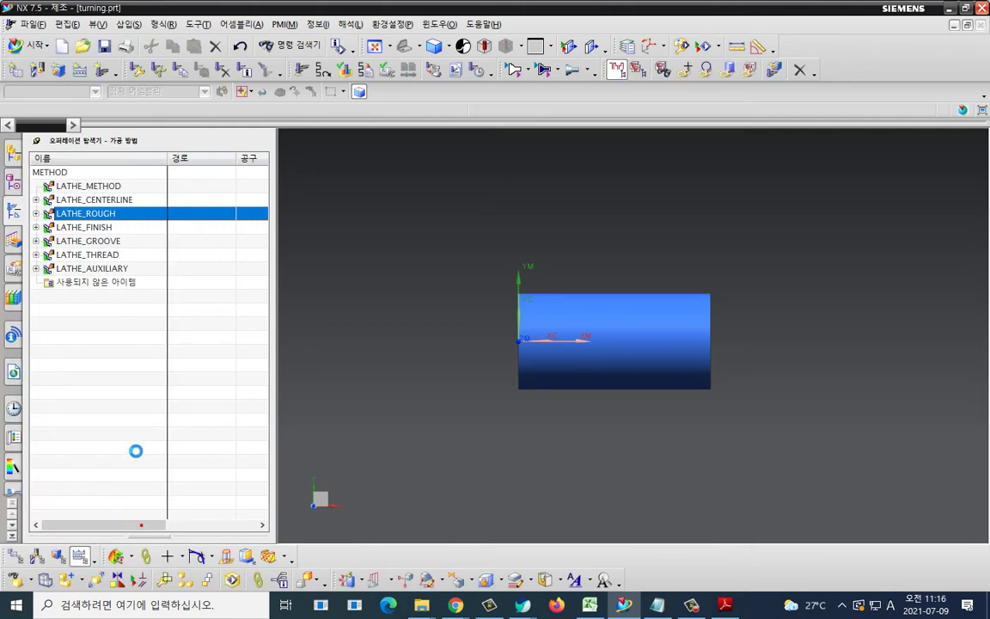
right_click(117, 340)
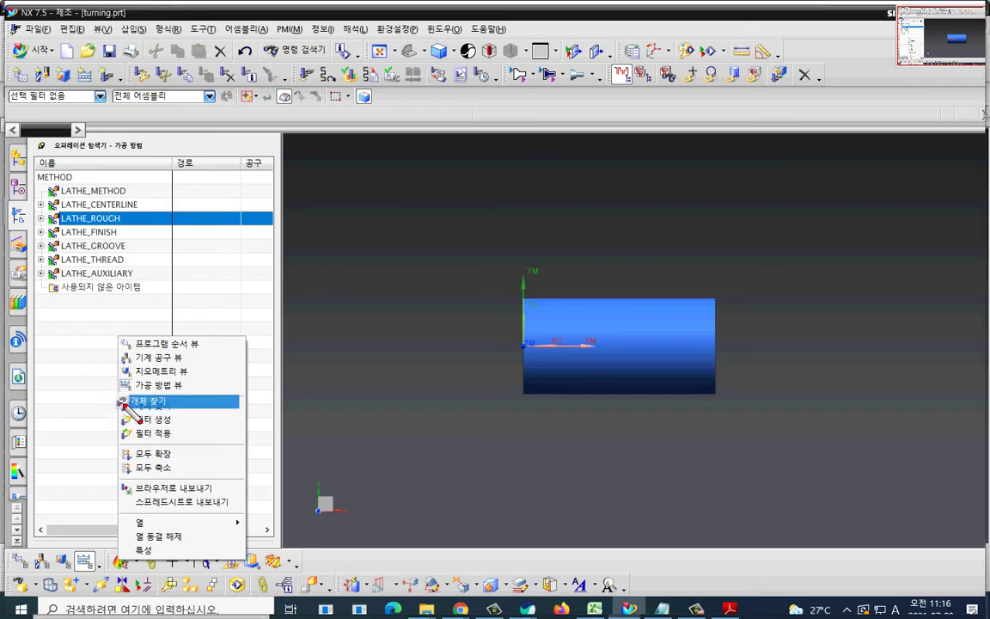
mouse_move(116, 397)
left_mouse_down()
mouse_move(173, 380)
mouse_move(122, 406)
left_mouse_up()
mouse_move(50, 228)
left_mouse_down()
mouse_move(96, 229)
mouse_move(91, 208)
mouse_move(48, 232)
left_mouse_up()
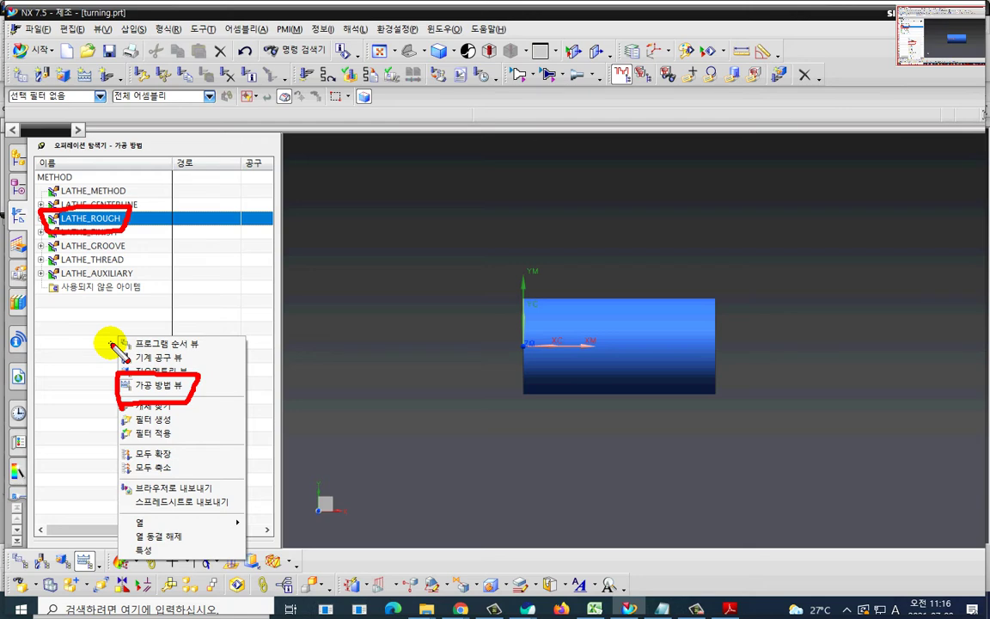
left_click(89, 347)
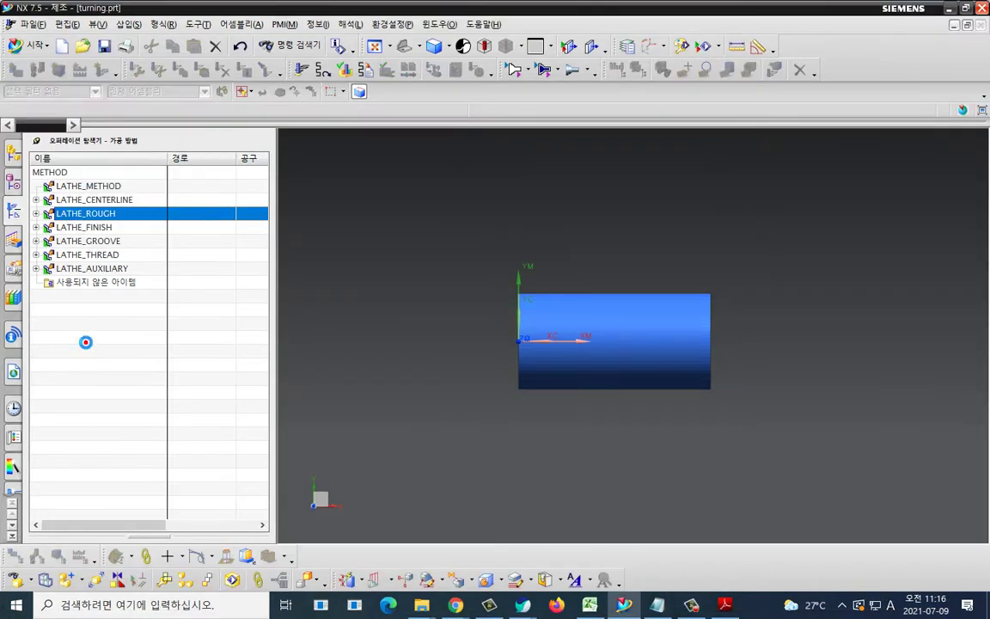
- Edit the LATHE_FINISH method, setting its cutting feed to 0.15 mmpr and its retract feed to 0
left_click(103, 234)
double_click(101, 234)
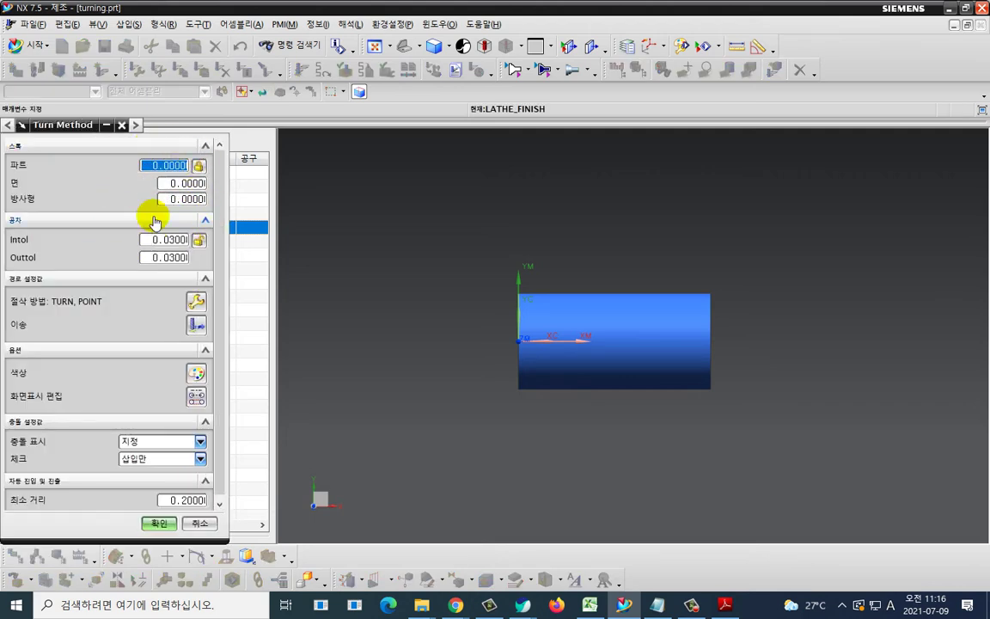
left_click(198, 331)
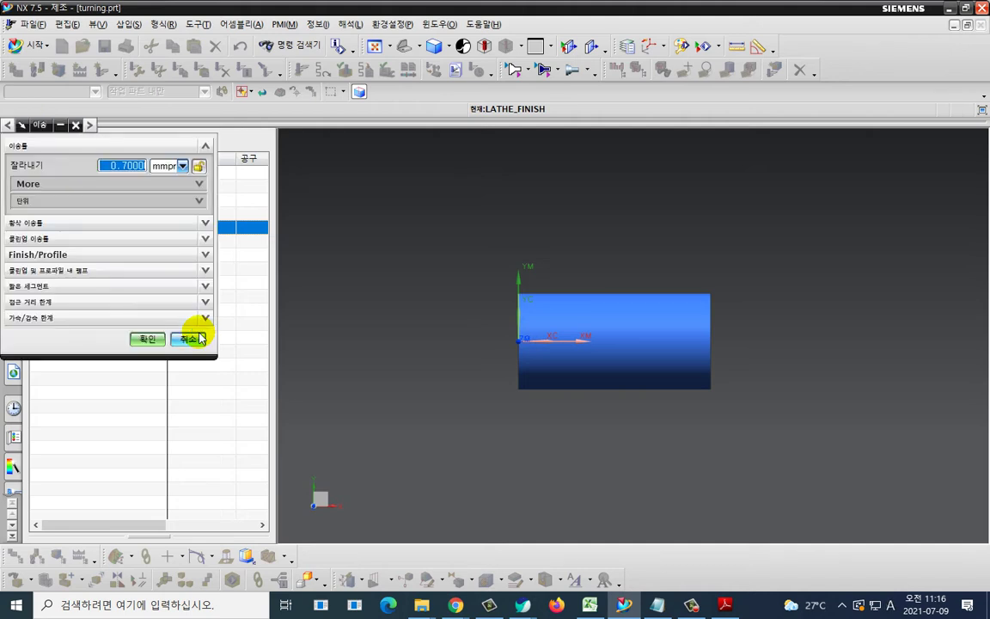
type("0.15")
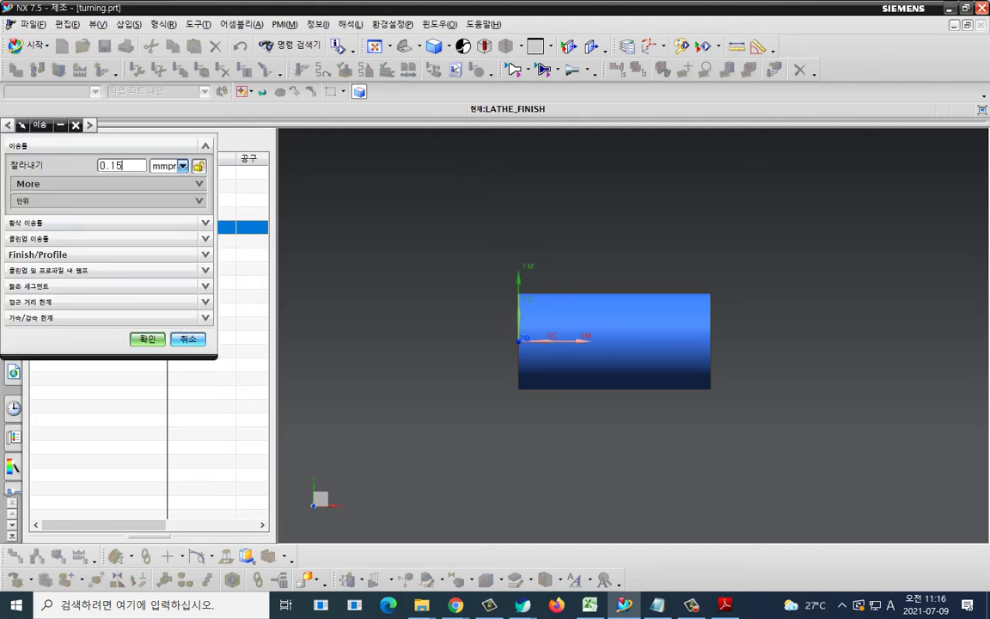
left_click(107, 183)
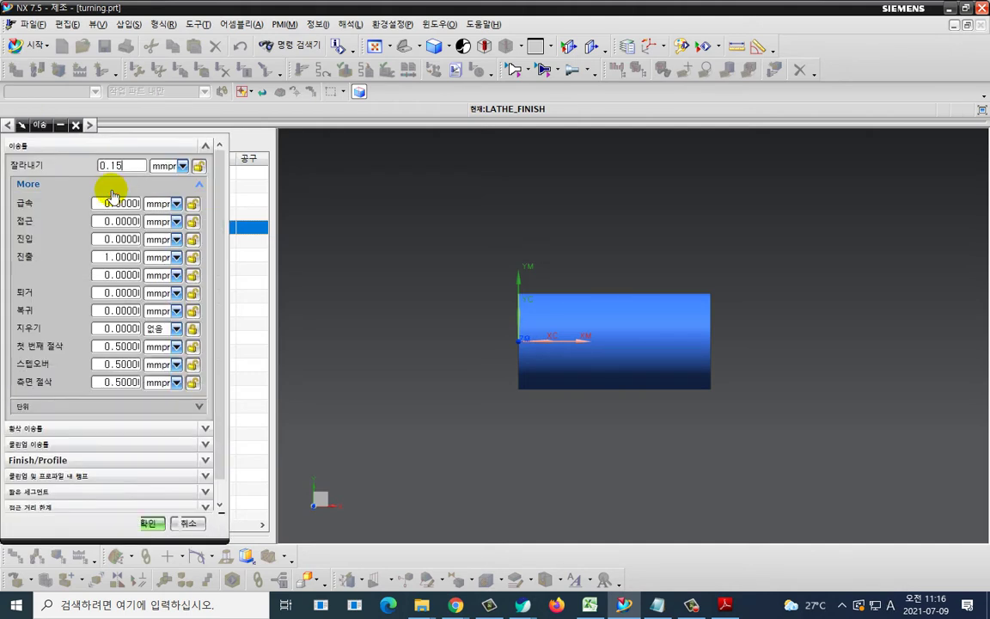
left_click(128, 257)
key("BackSpace")
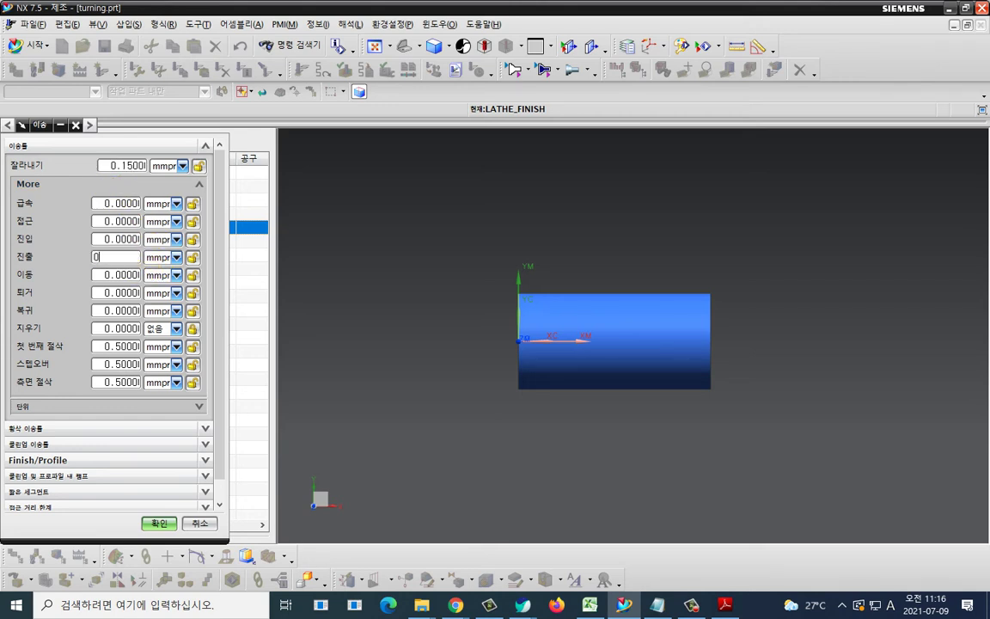
type("1")
- Set LATHE_FINISH's first cut, stepover and side cut feeds to 0 and accept the method changes
left_click(113, 346)
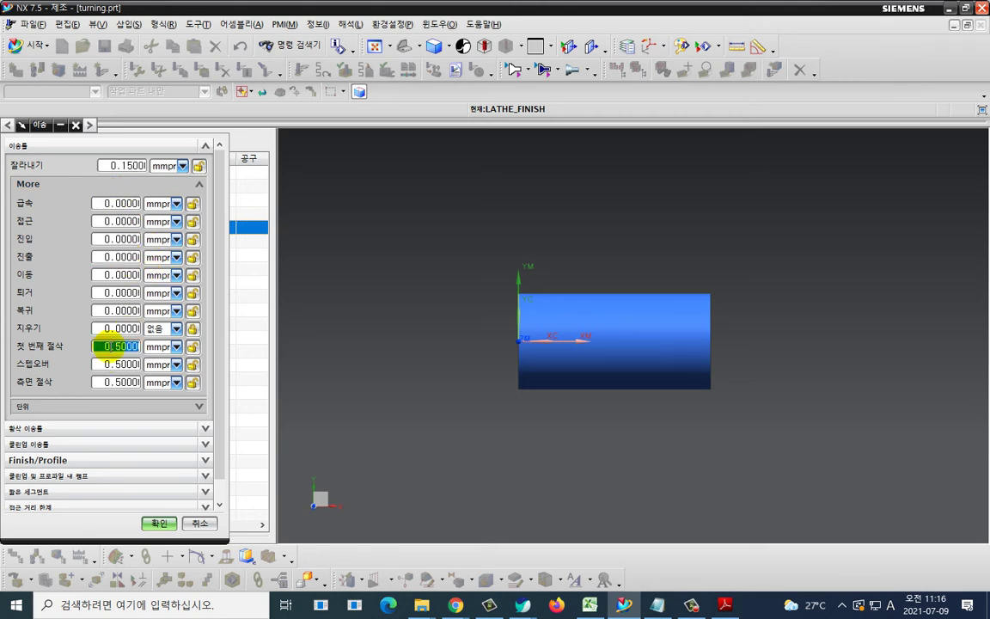
type("0")
left_click(119, 364)
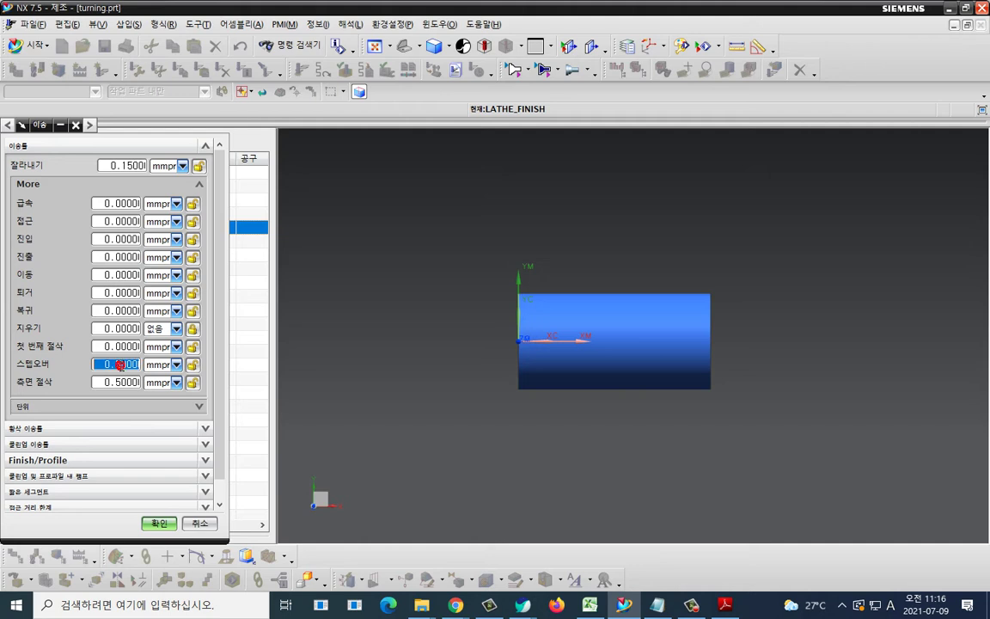
type("0")
left_click(112, 382)
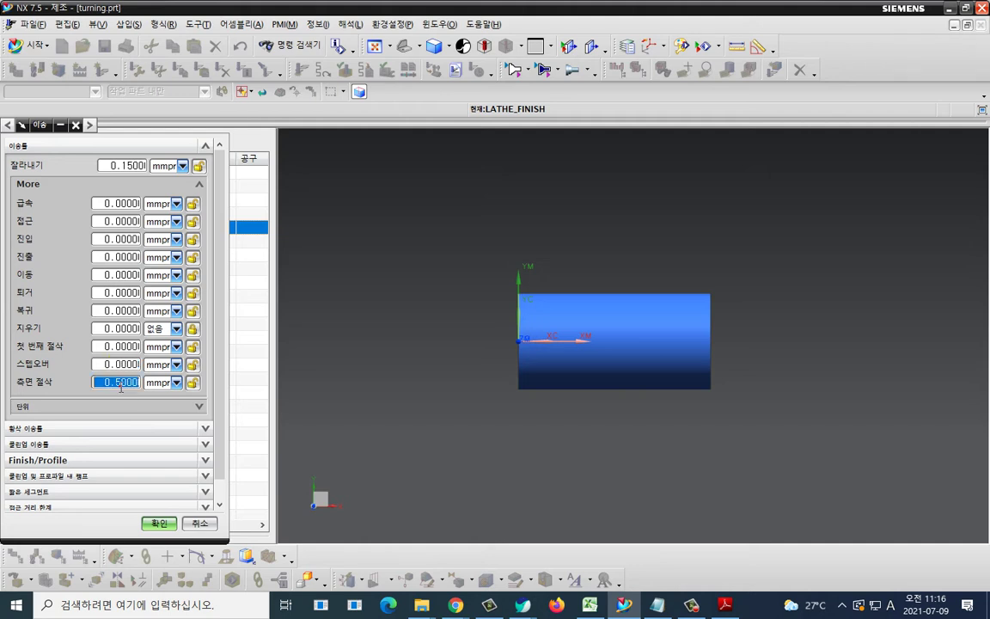
type("0")
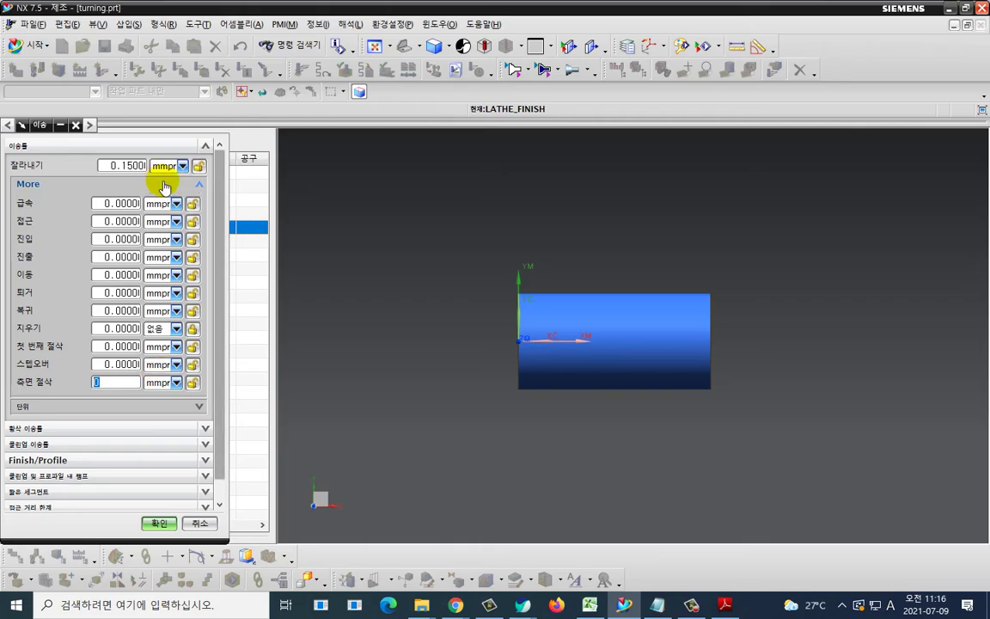
key("ctrl+2")
mouse_move(231, 244)
left_mouse_down()
mouse_move(217, 299)
mouse_move(244, 163)
left_mouse_up()
key("Escape")
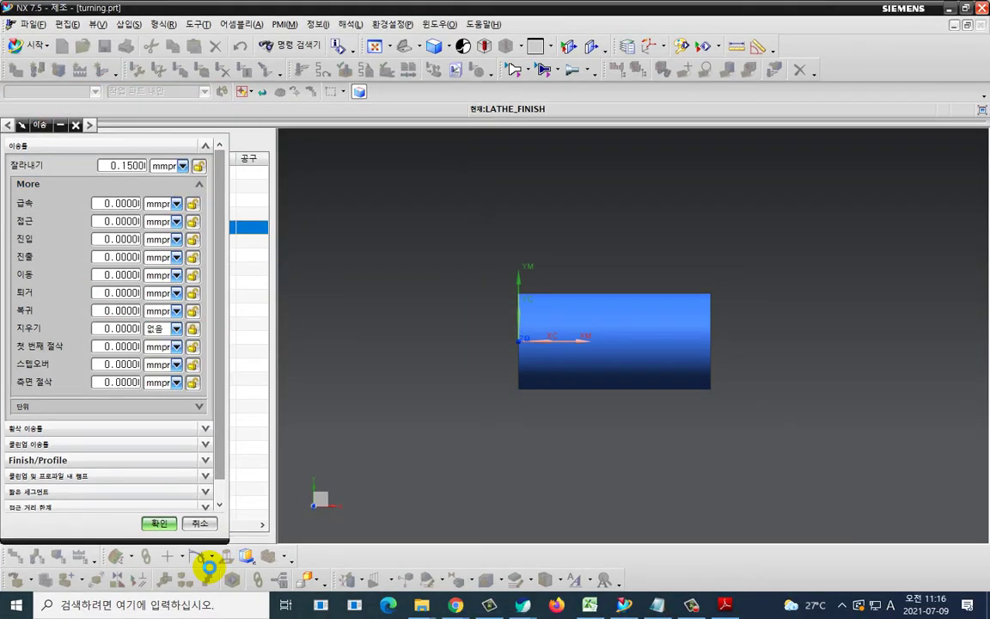
left_click(164, 523)
left_click(150, 523)
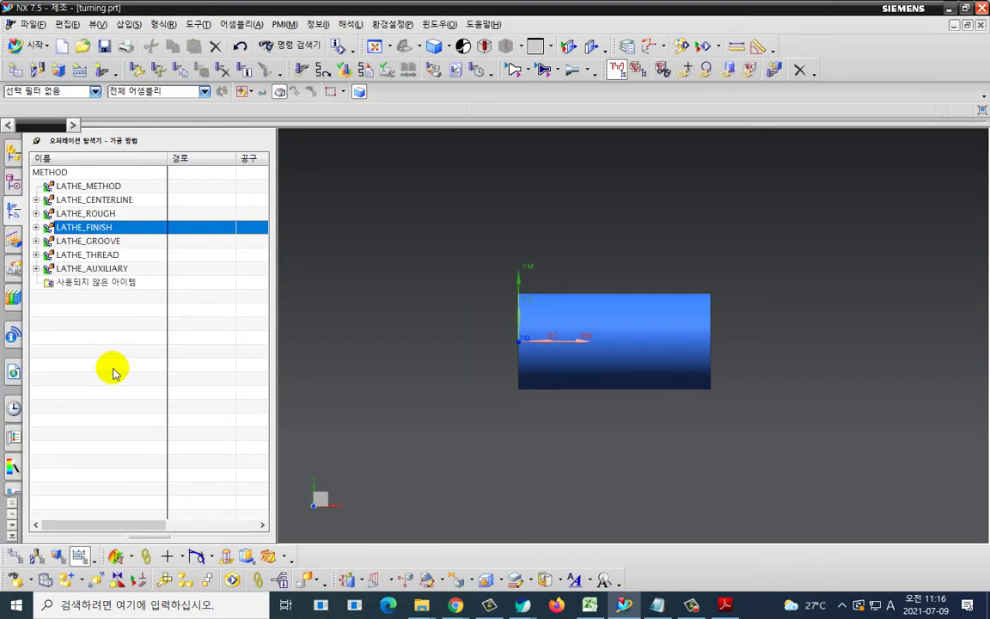
- Edit the LATHE_GROOVE method, setting its cutting feed to 0.05 mmpr and its retract feed to 0
left_click(111, 363)
left_click(112, 242)
double_click(111, 241)
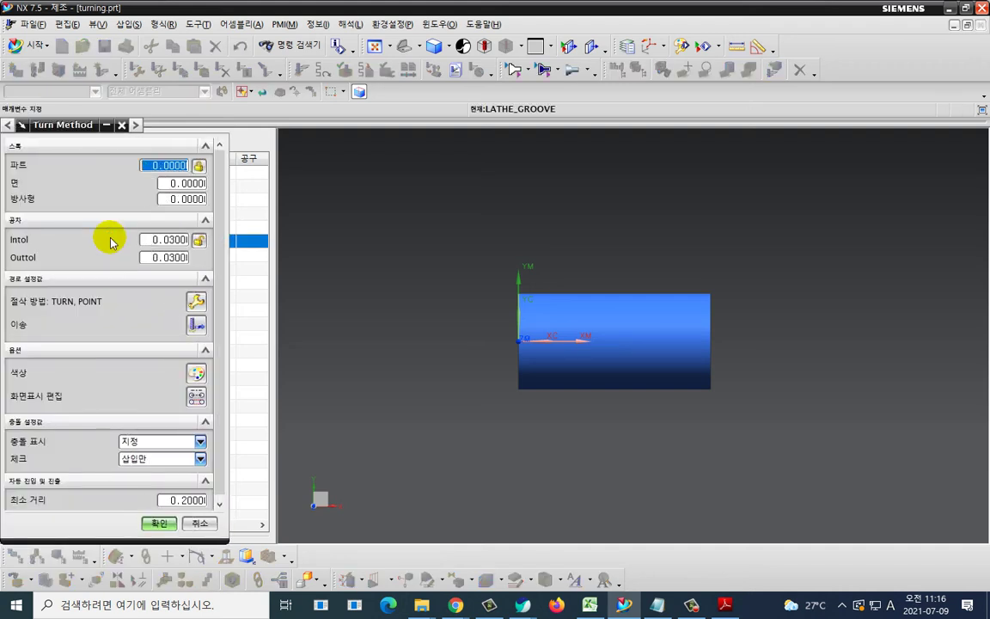
left_click(197, 327)
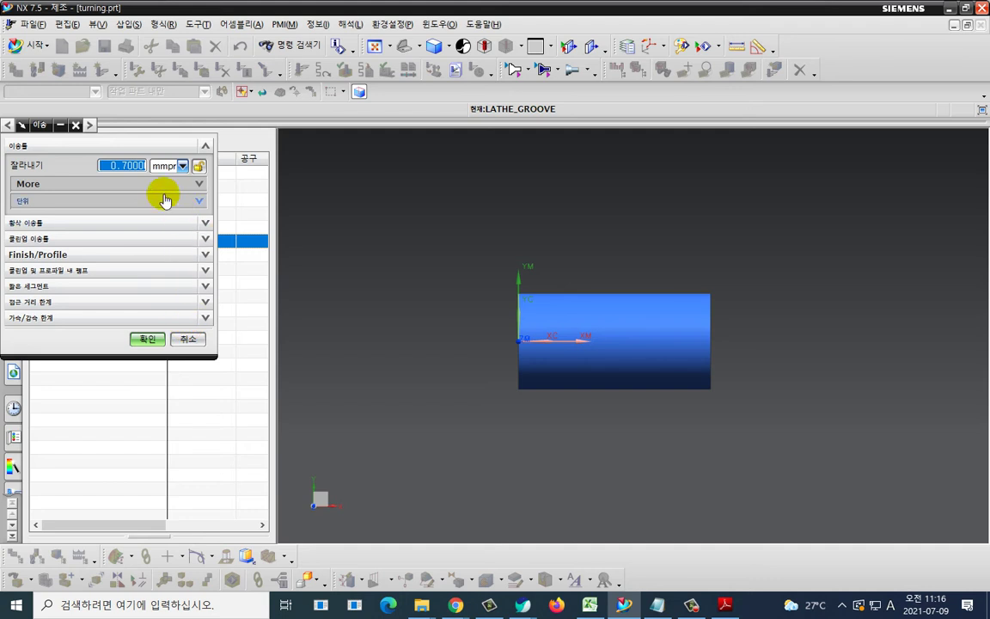
type("0")
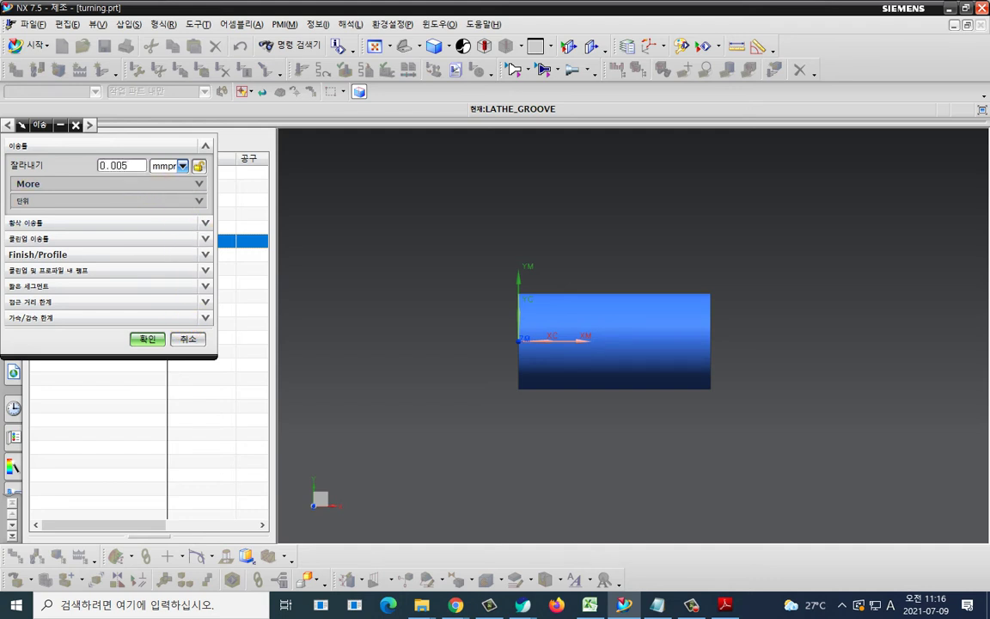
key("Return")
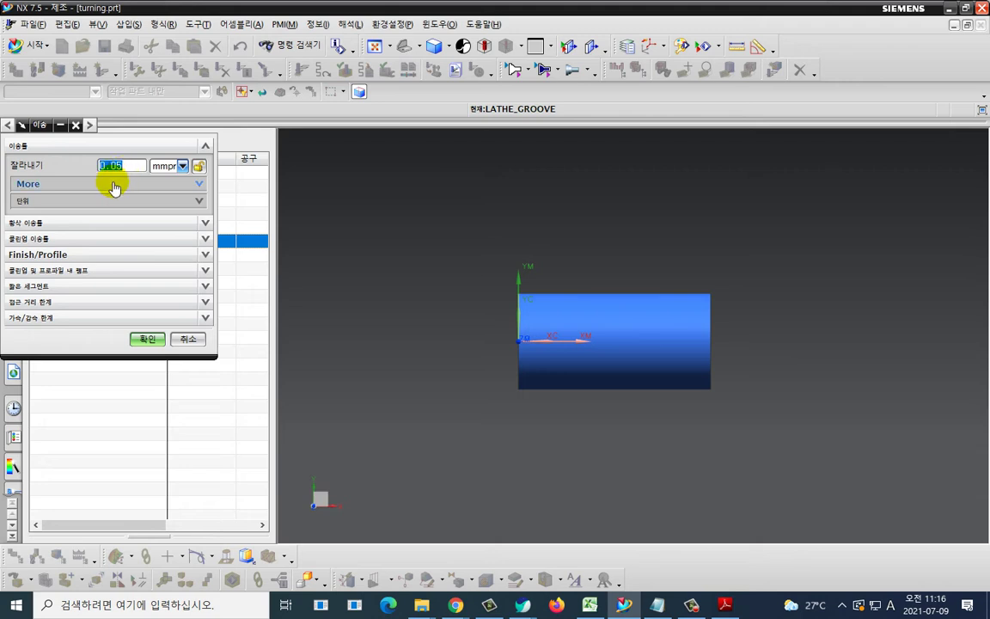
left_click(111, 184)
left_click(127, 257)
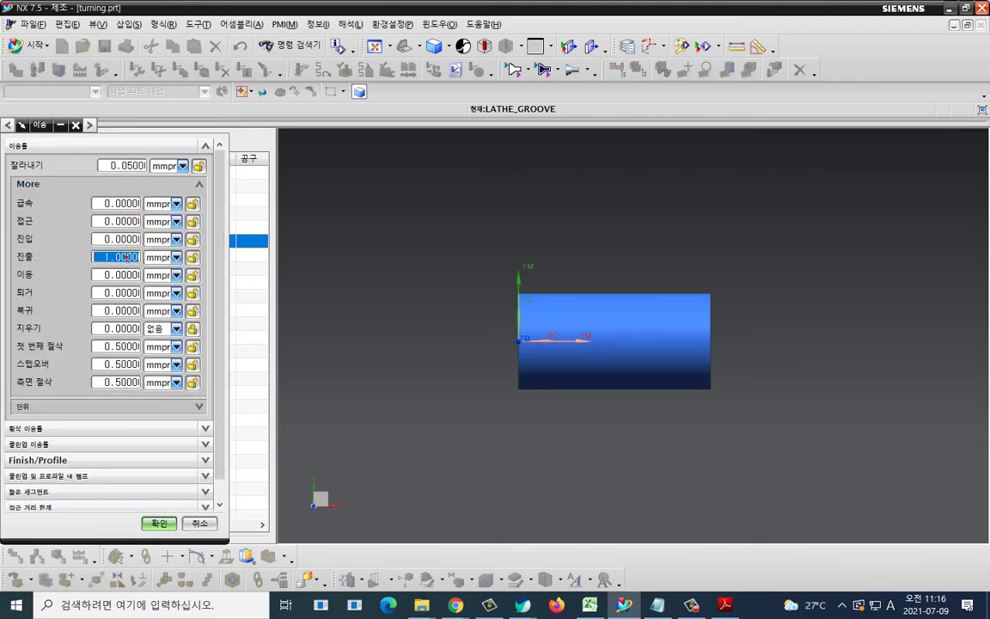
- Set LATHE_GROOVE's first cut, stepover and side cut feeds to 0 and accept the method changes
left_click(122, 347)
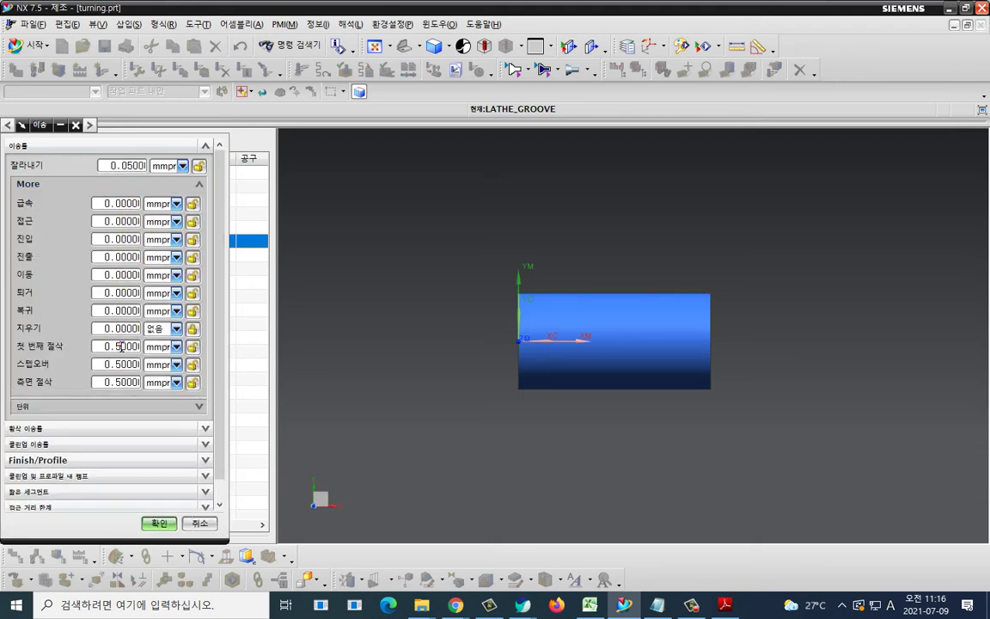
left_click(116, 362)
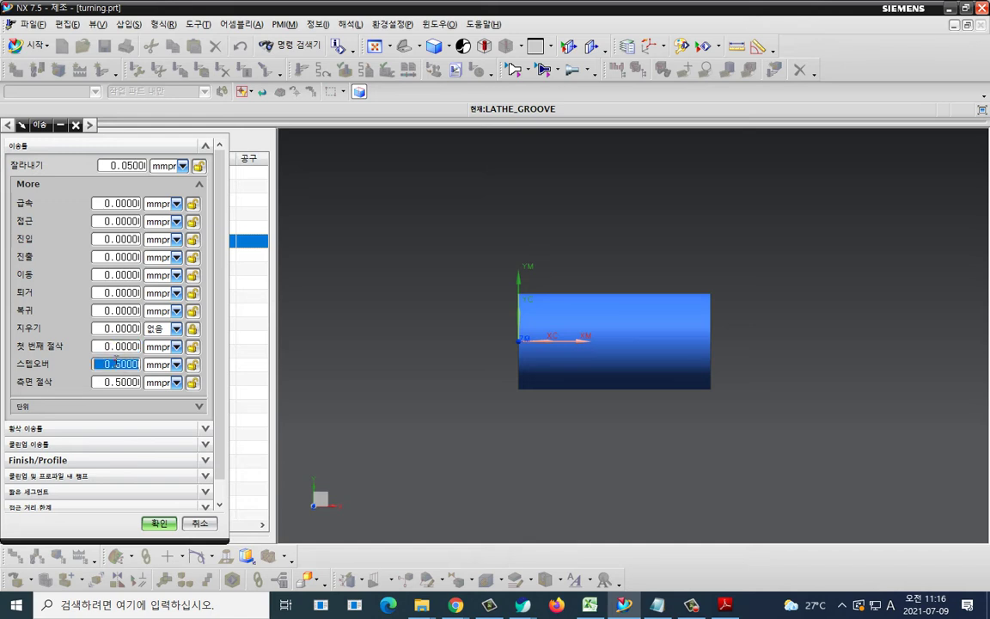
left_click(116, 382)
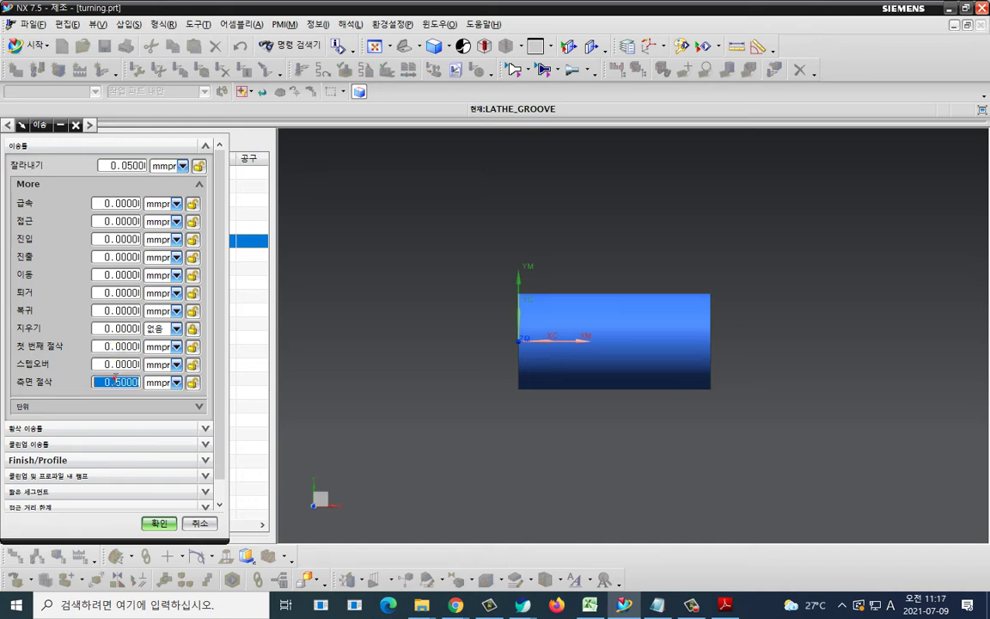
left_click(159, 525)
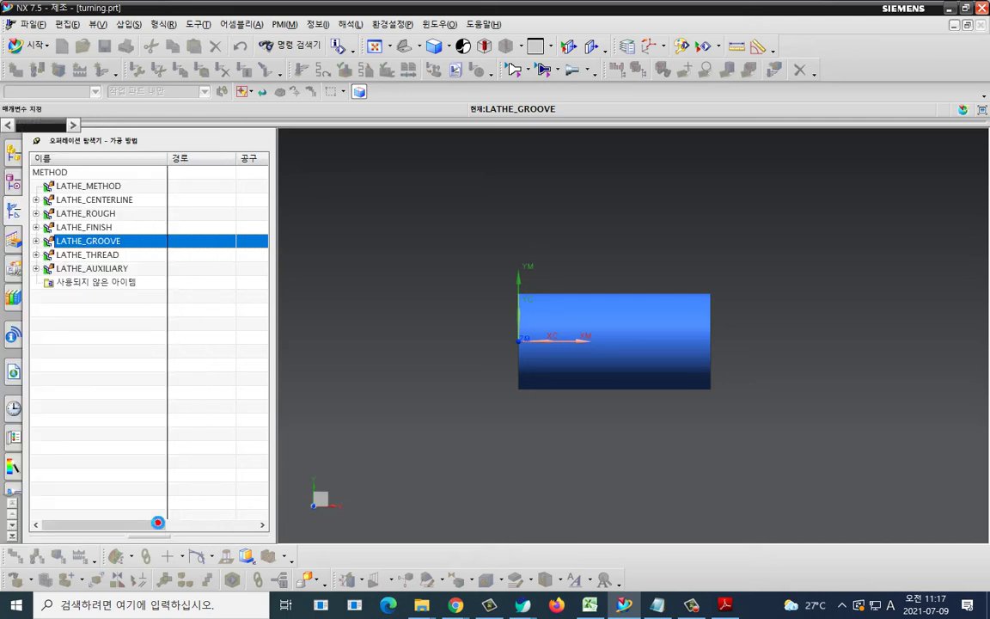
left_click(158, 525)
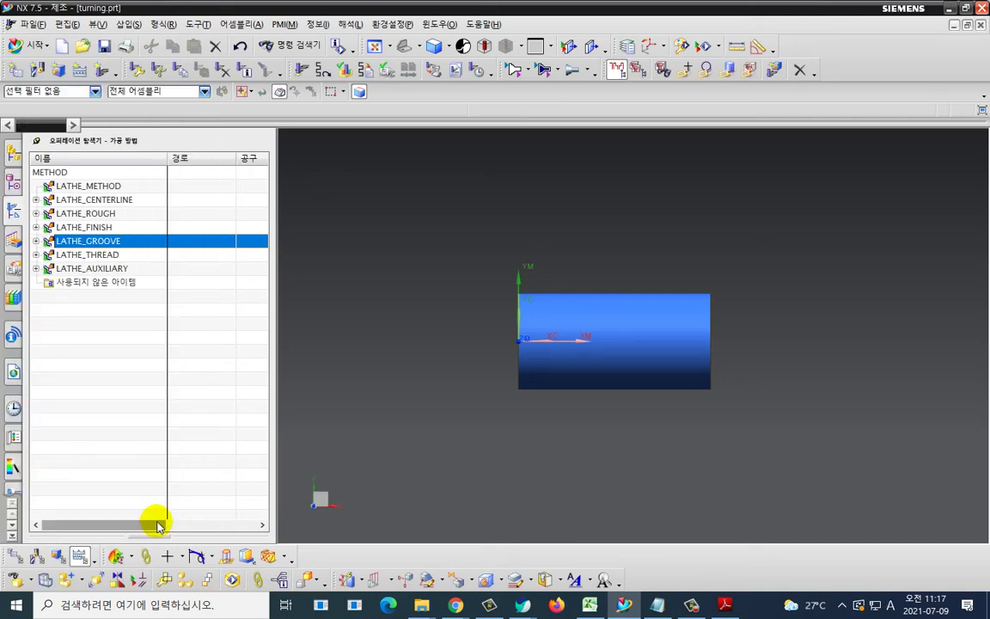
- Edit the LATHE_THREAD method, setting its cutting feed to 2 mmpr and its retract feed to 0
left_click(117, 396)
left_click(116, 254)
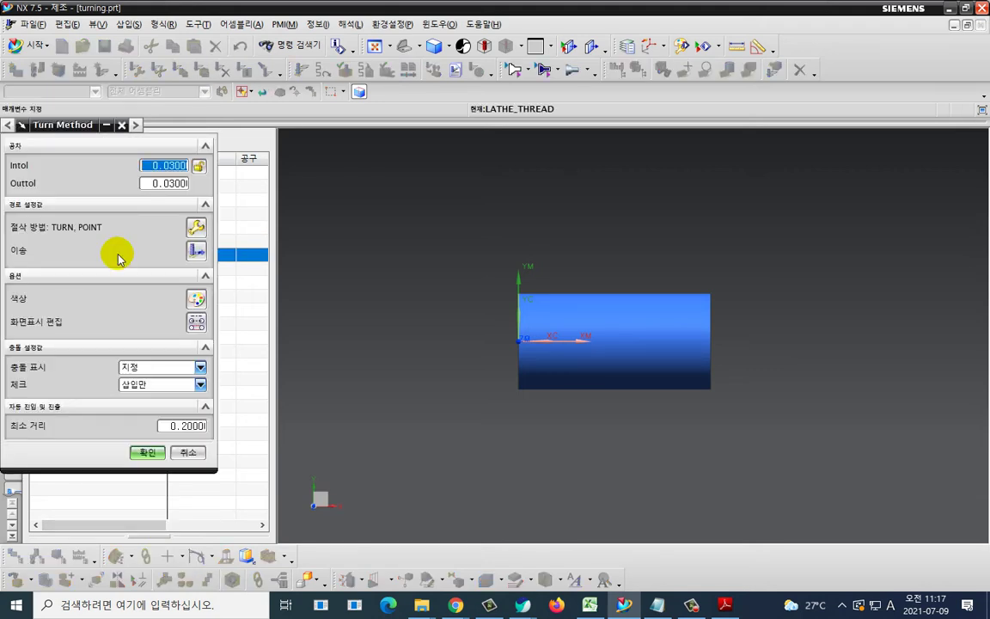
left_click(197, 250)
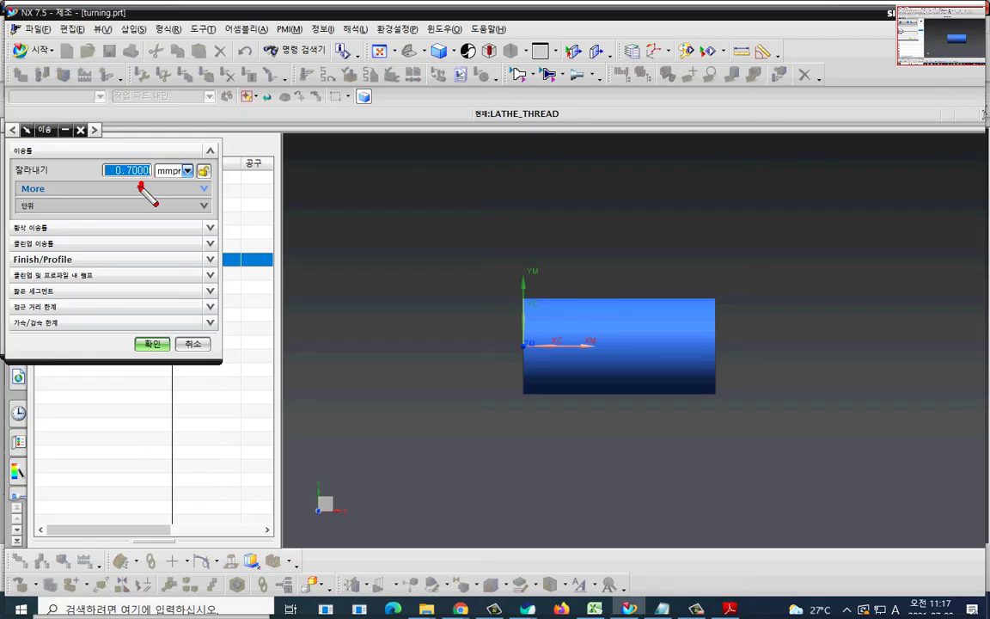
mouse_move(142, 187)
left_mouse_down()
mouse_move(129, 151)
mouse_move(148, 182)
left_mouse_up()
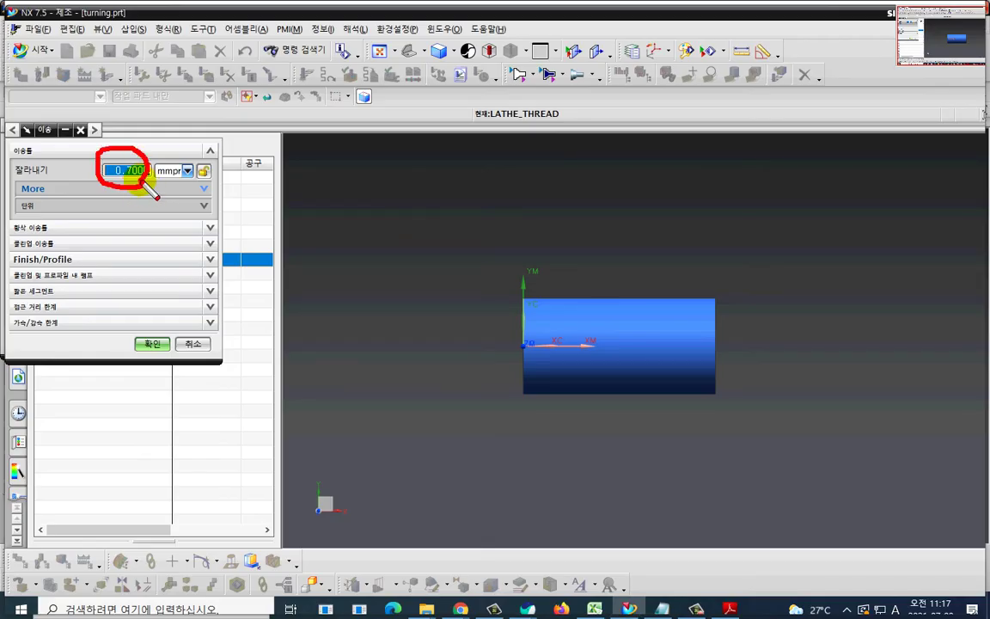
key("Return")
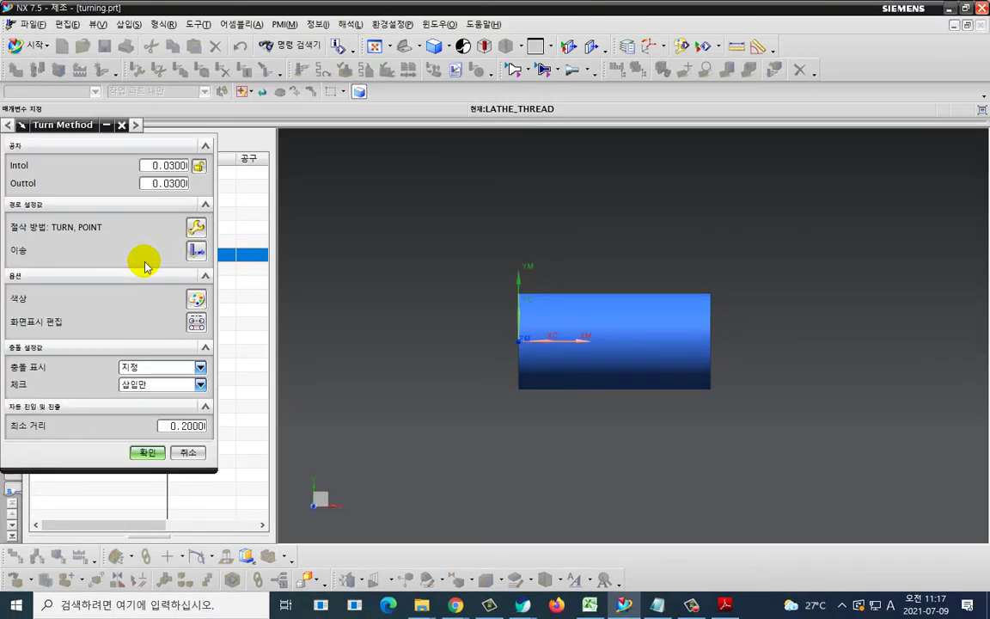
middle_click(200, 247)
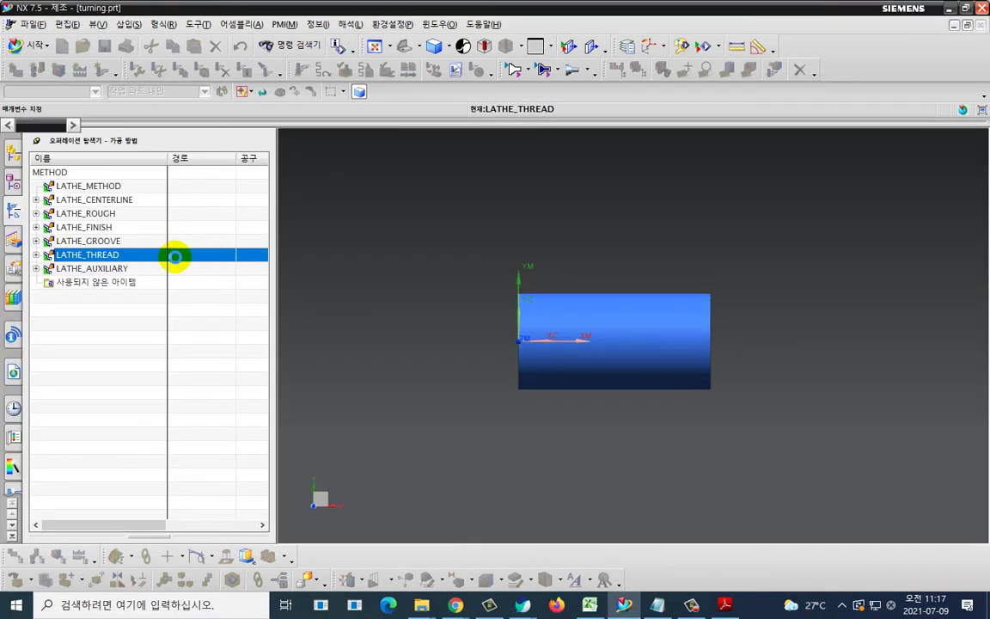
double_click(146, 218)
type("2")
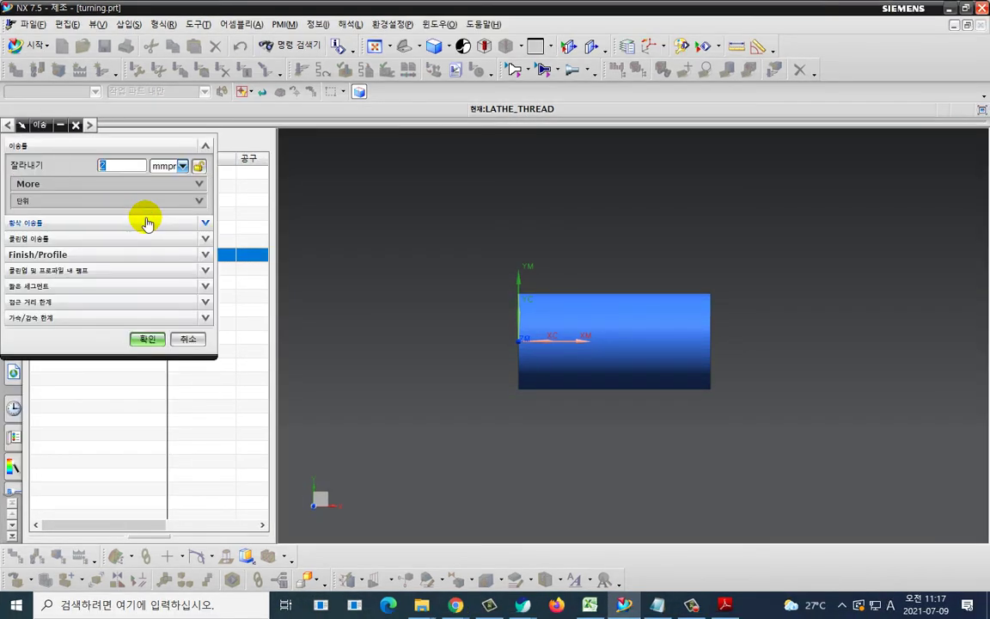
left_click(150, 184)
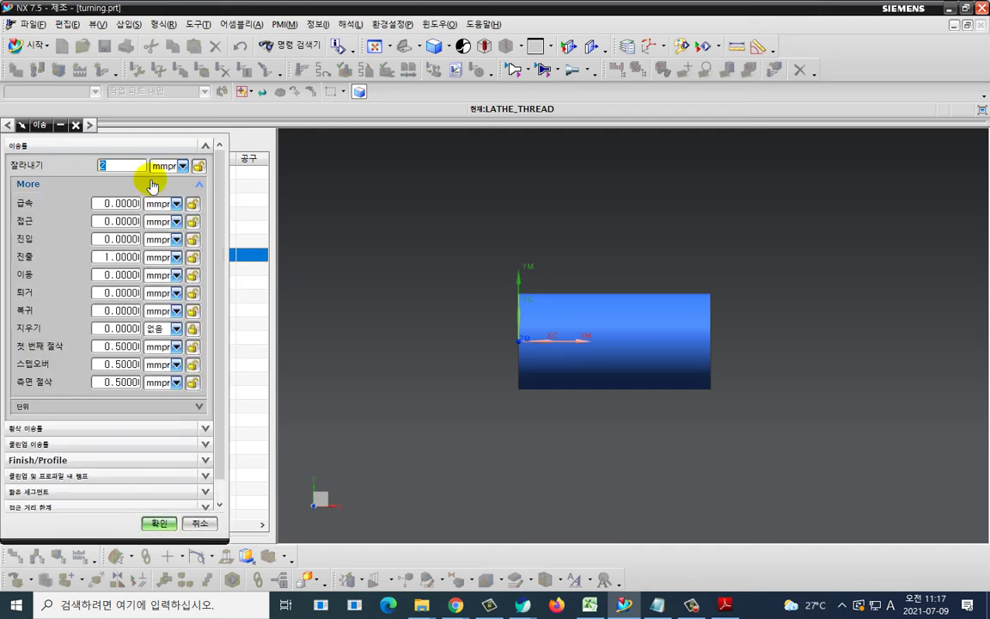
double_click(128, 256)
type("1")
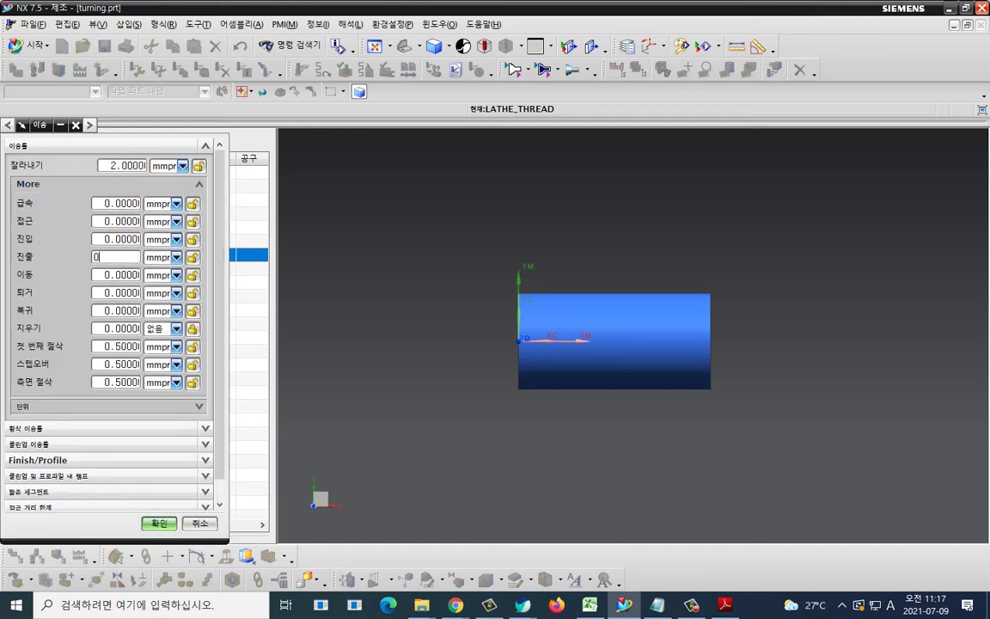
- Set LATHE_THREAD's first cut, stepover and side cut feeds to 0 and accept the method changes
double_click(121, 346)
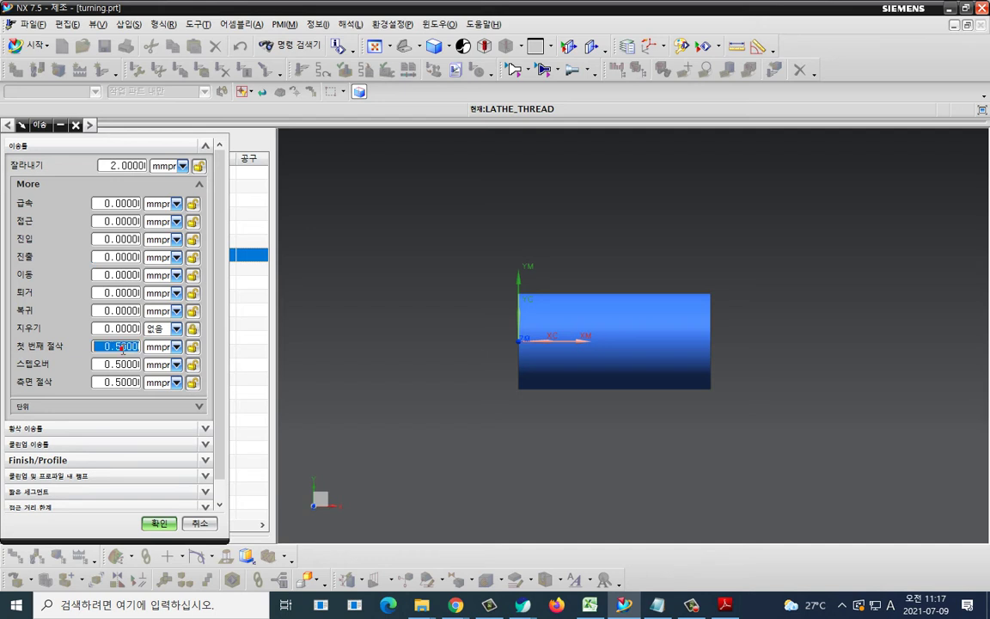
type("1")
double_click(121, 364)
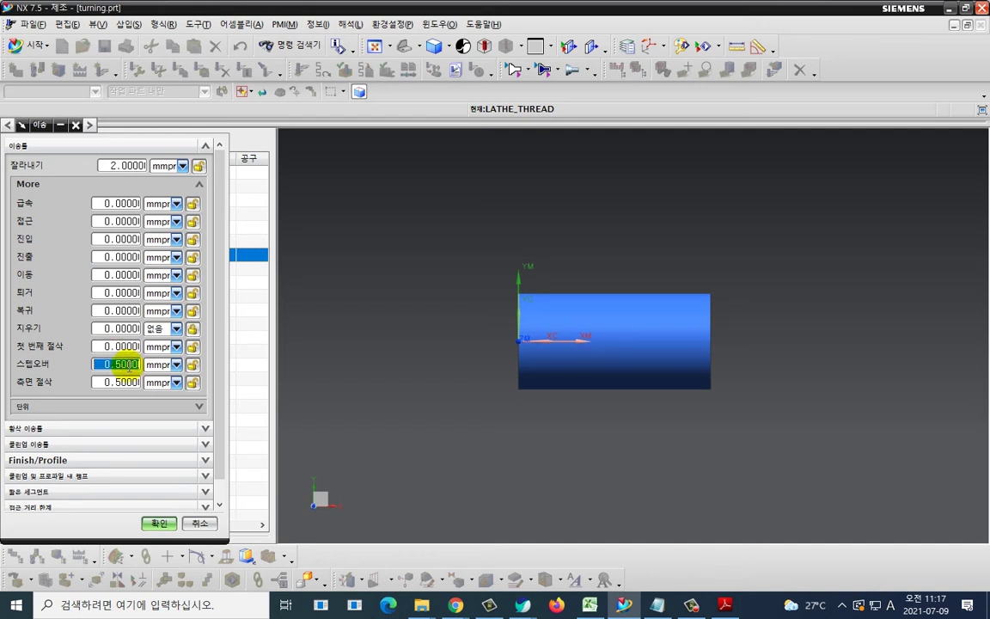
type("1")
double_click(123, 382)
type("1")
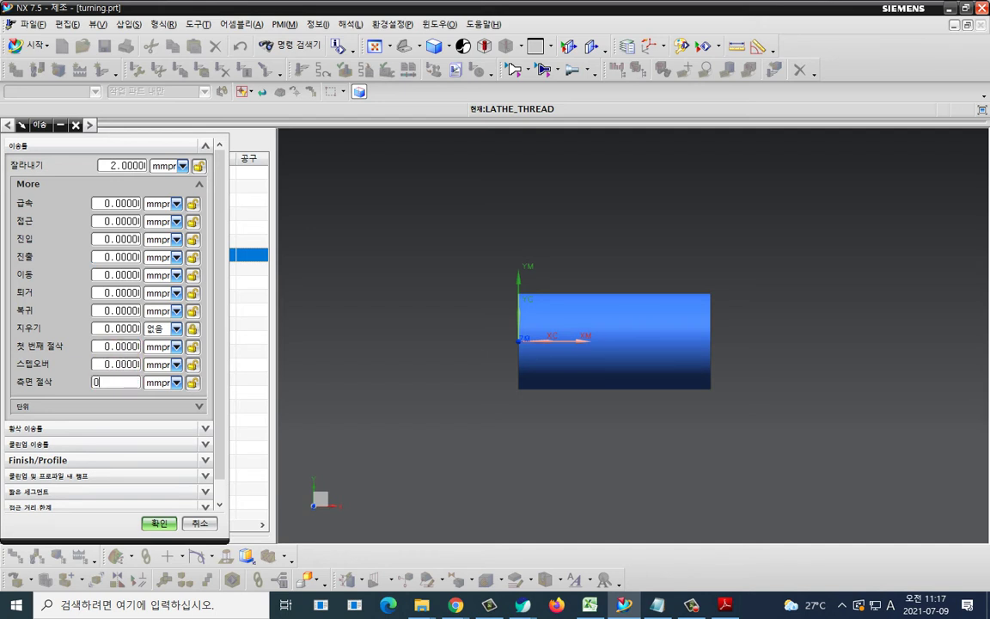
left_click(158, 522)
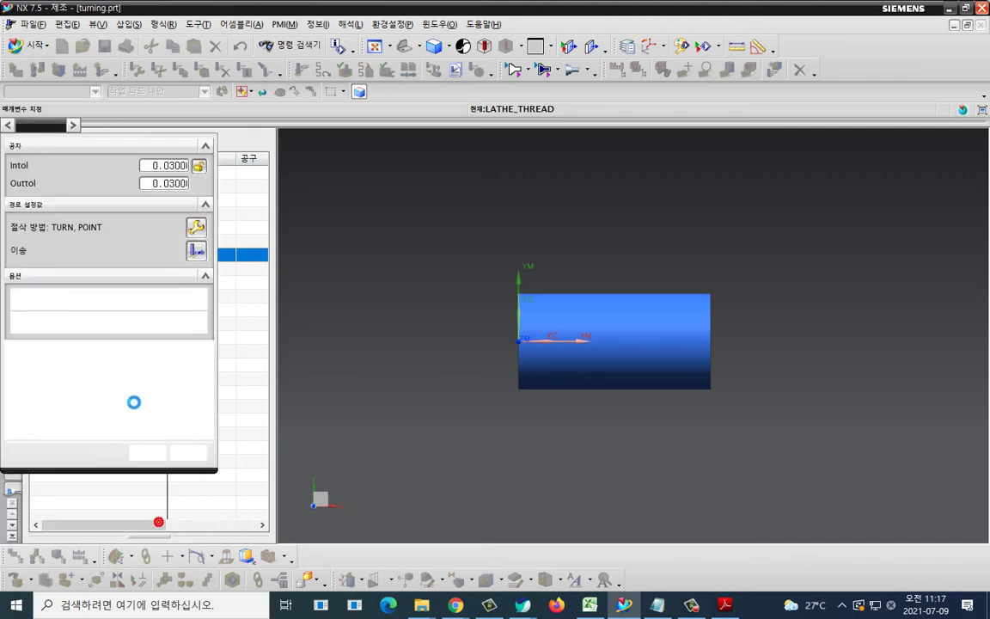
left_click(145, 453)
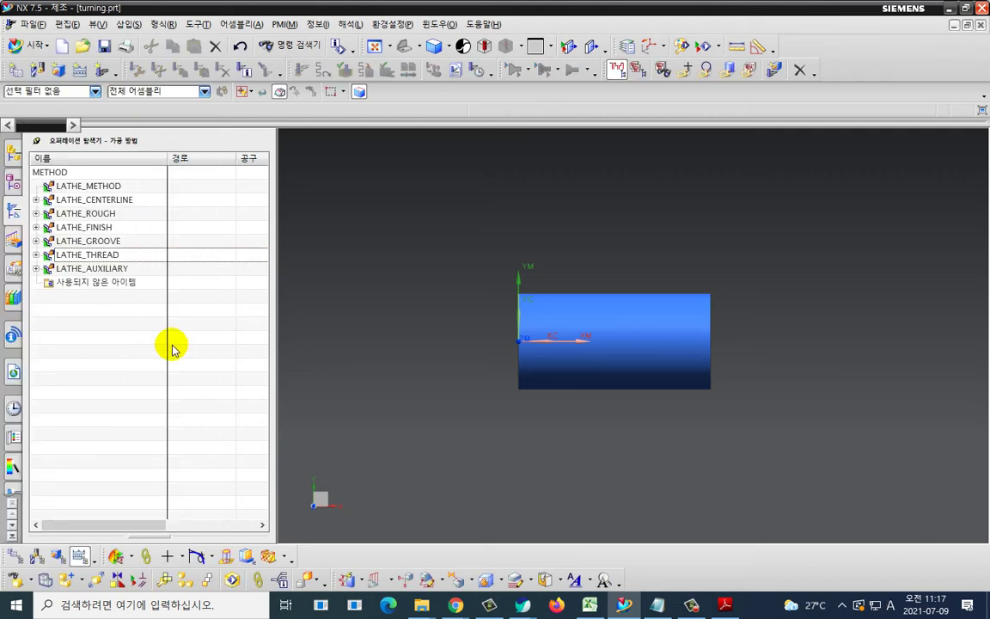
- Save turning.prt and show the operation navigator in geometry view, widened to include the geometry and method columns
key("ctrl+s")
right_click(136, 324)
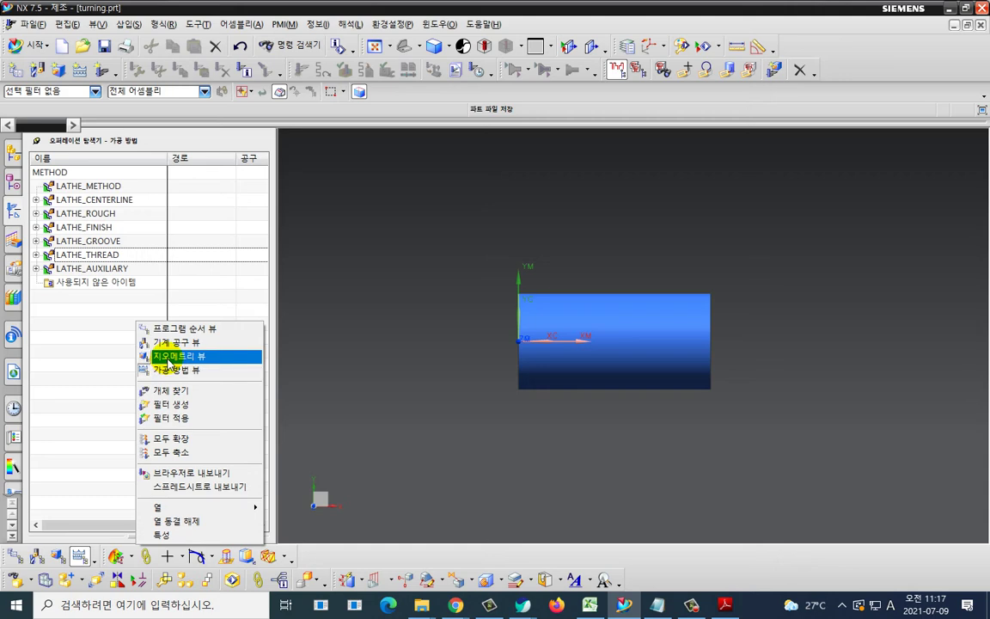
left_click(172, 357)
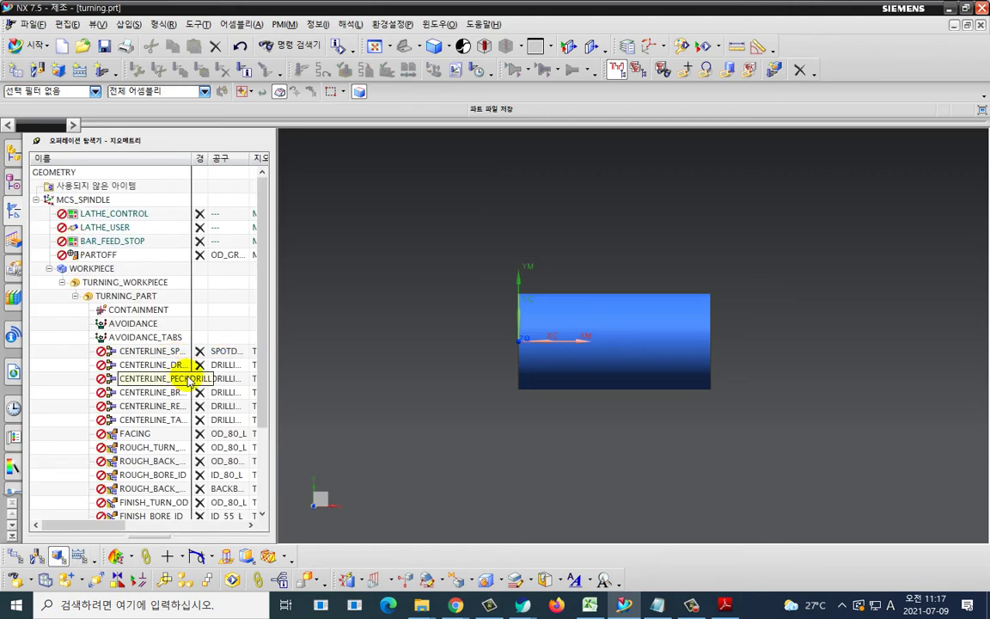
left_click_drag(271, 287, 404, 425)
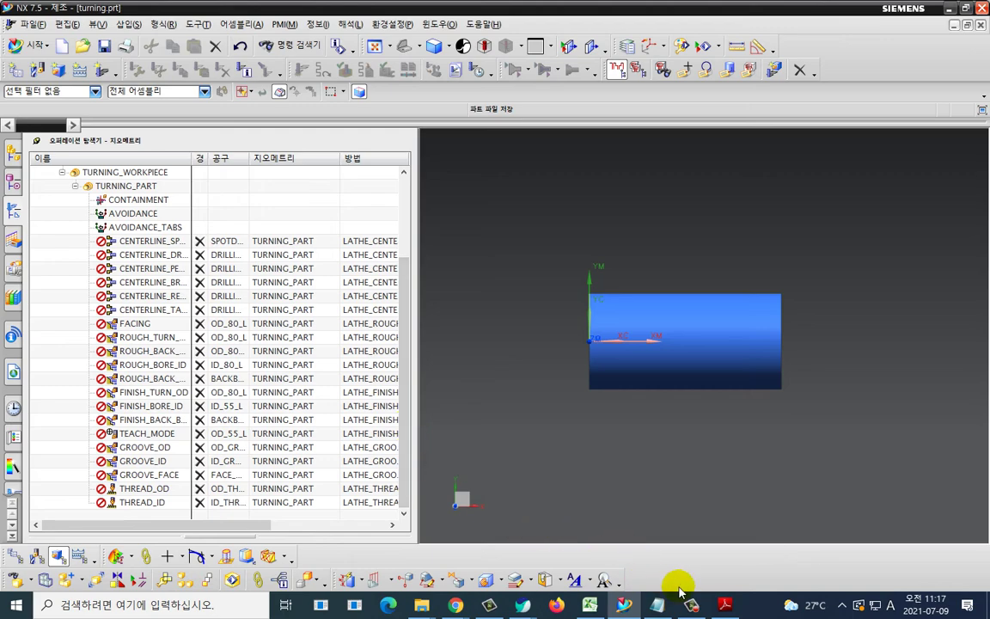
- Switch to the PDF in Adobe Reader, examine the end face on the turning work drawing, and return to NX
left_click(724, 604)
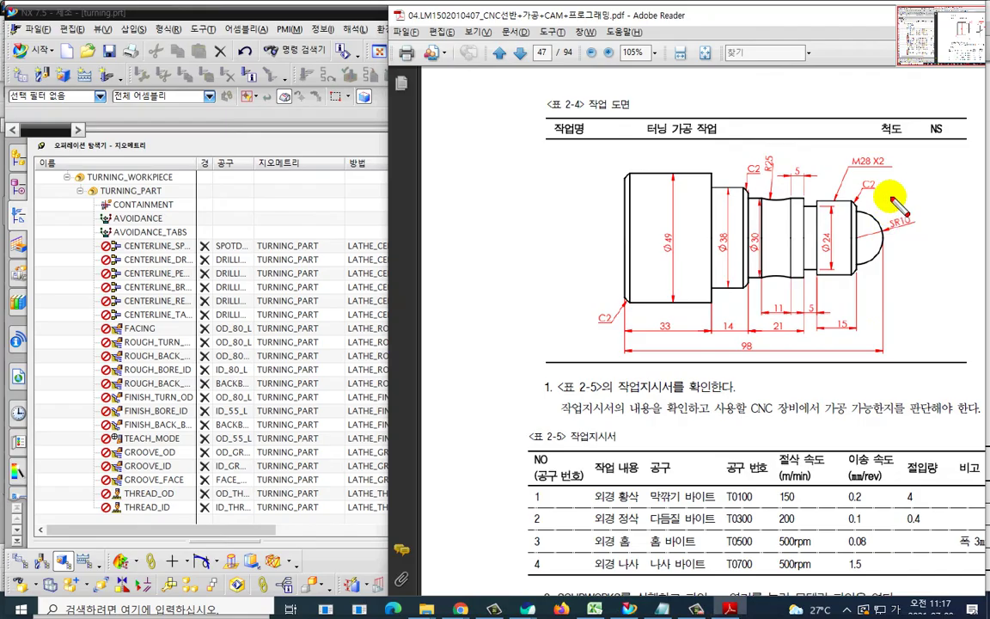
left_click_drag(891, 176, 892, 258)
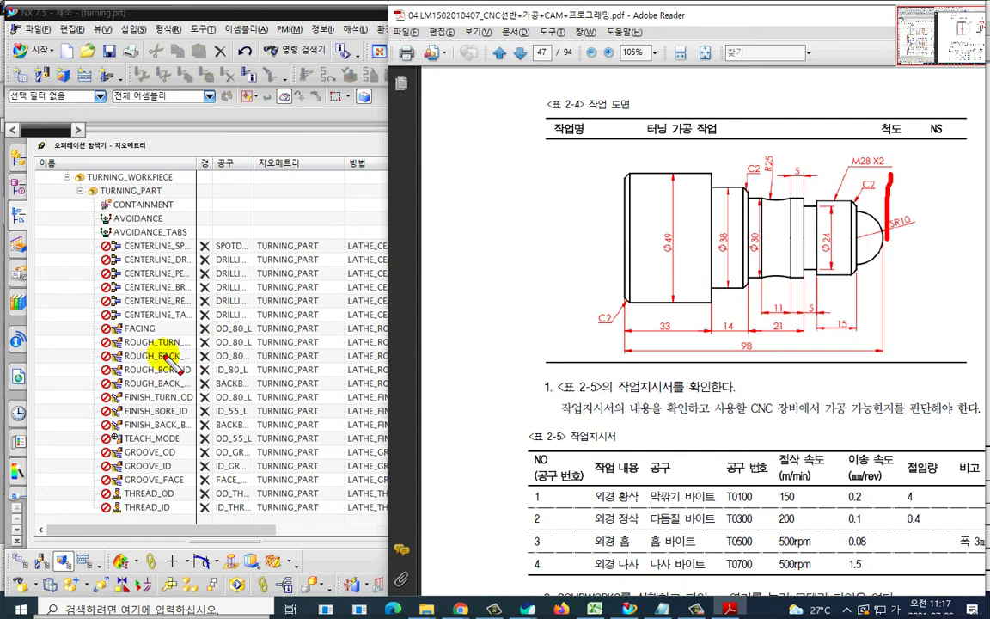
mouse_move(167, 353)
left_mouse_down()
mouse_move(130, 340)
mouse_move(162, 344)
left_mouse_up()
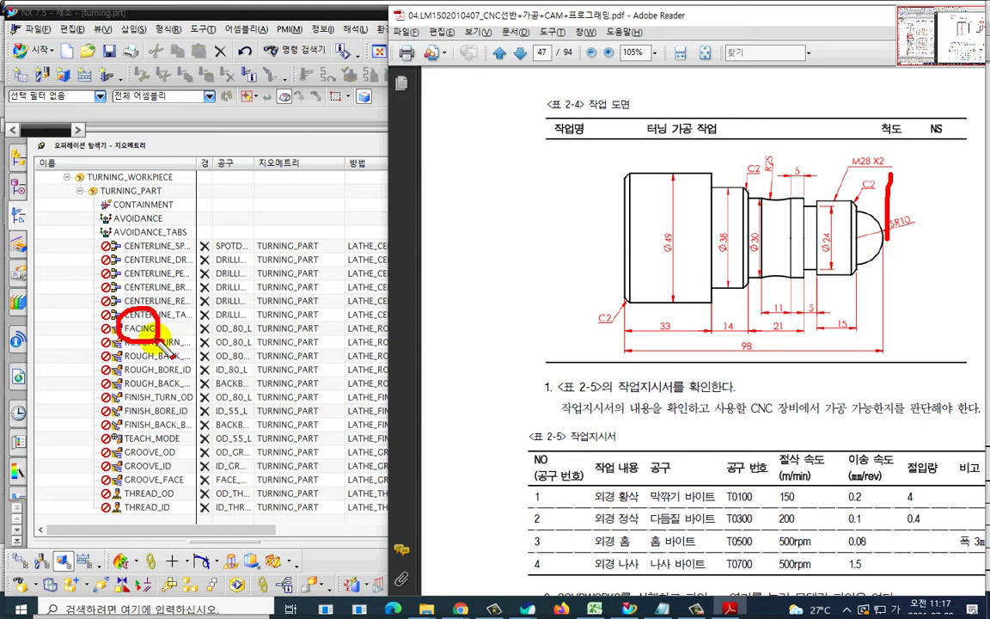
key("Escape")
left_click(51, 359)
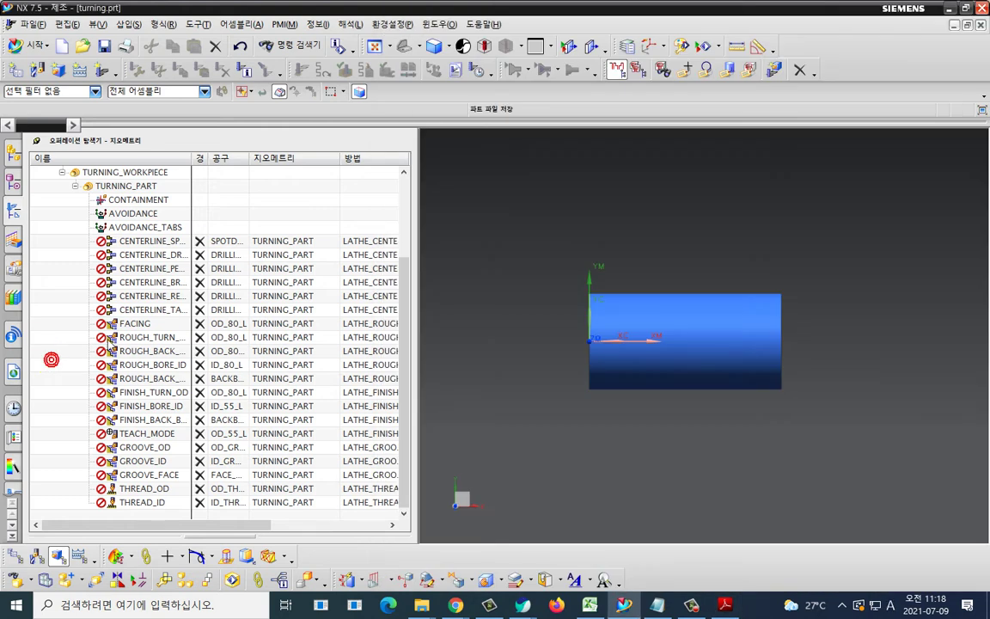
- Edit the FACING operation, setting its cut depth to constant (일정) at 1 mm, and accept the change
double_click(131, 325)
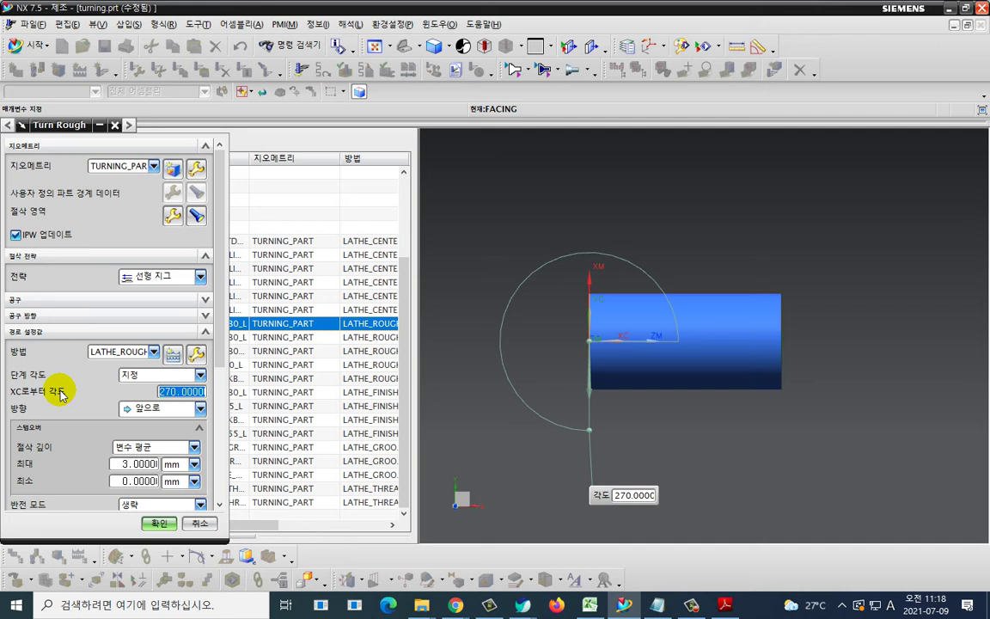
scroll(60, 378, "down", 3)
left_click(129, 323)
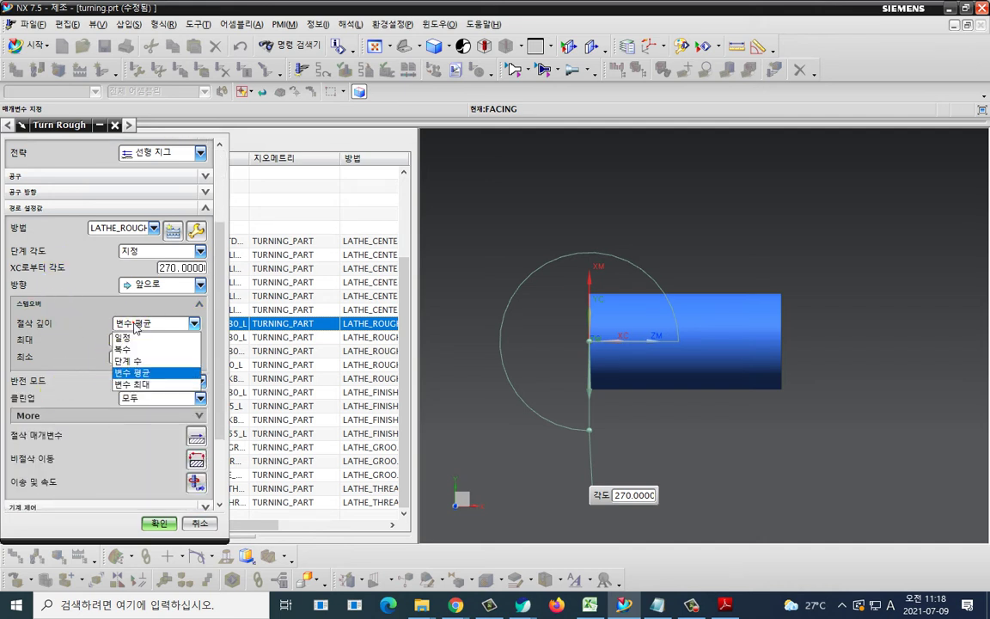
left_click(135, 337)
double_click(133, 341)
type("1")
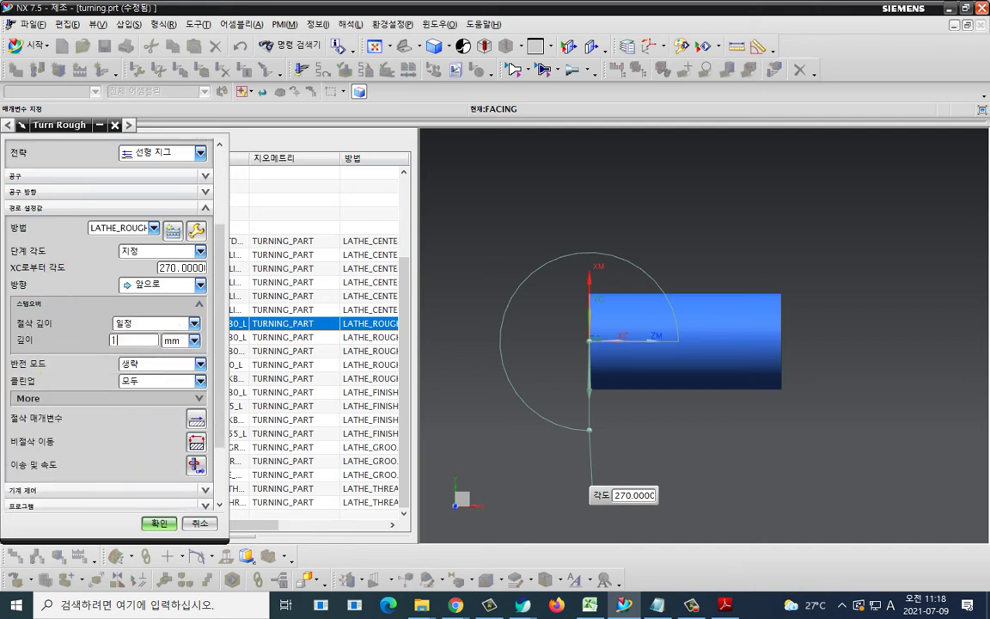
key("Return")
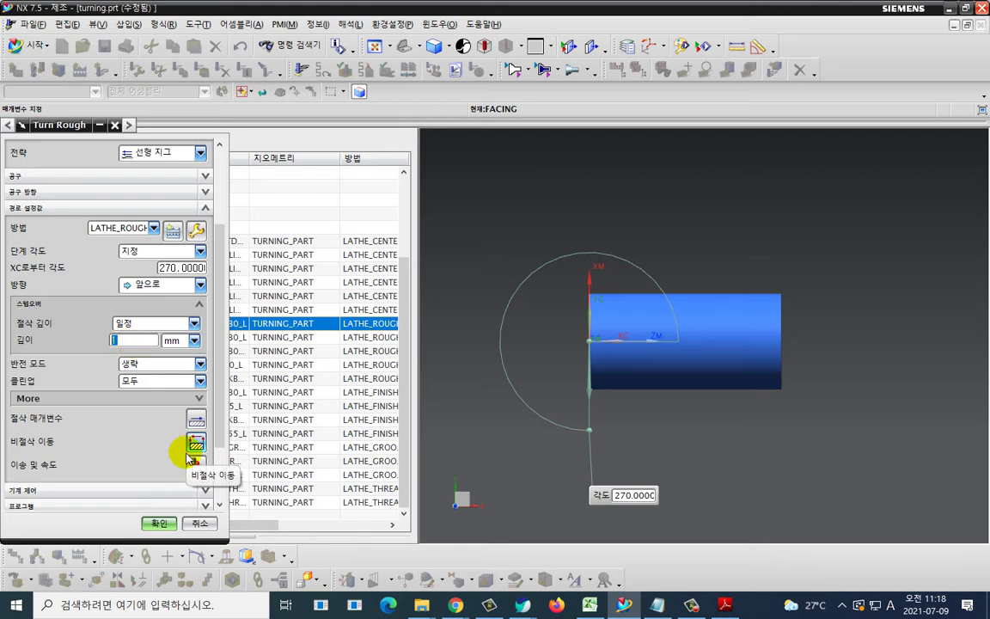
left_click(150, 523)
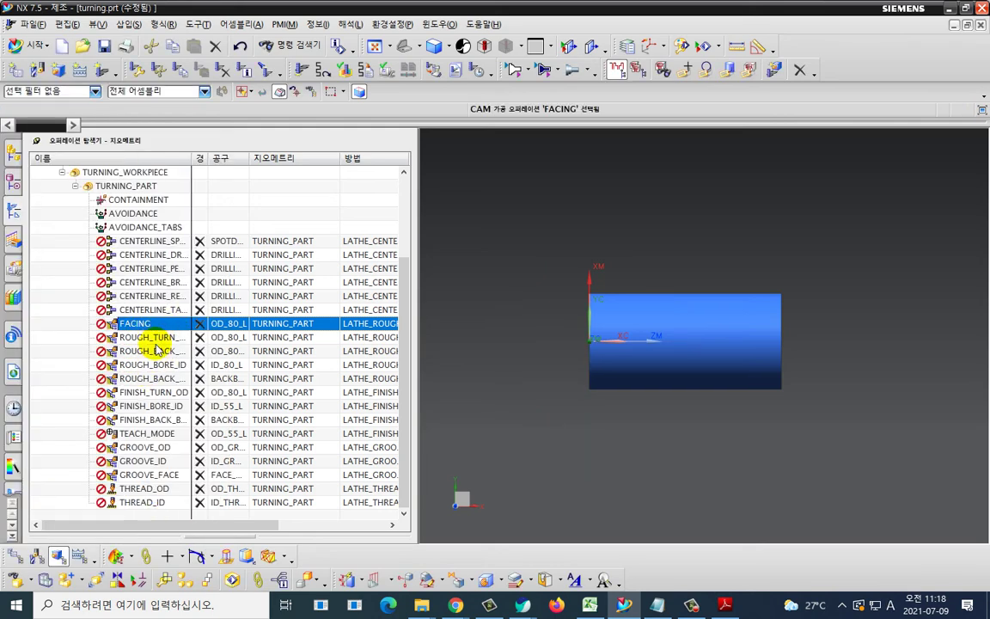
- Widen the navigator's name column and edit ROUGH_TURN_OD, setting its cut depth to constant (일정) at 1 mm
double_click(191, 161)
left_click(185, 338)
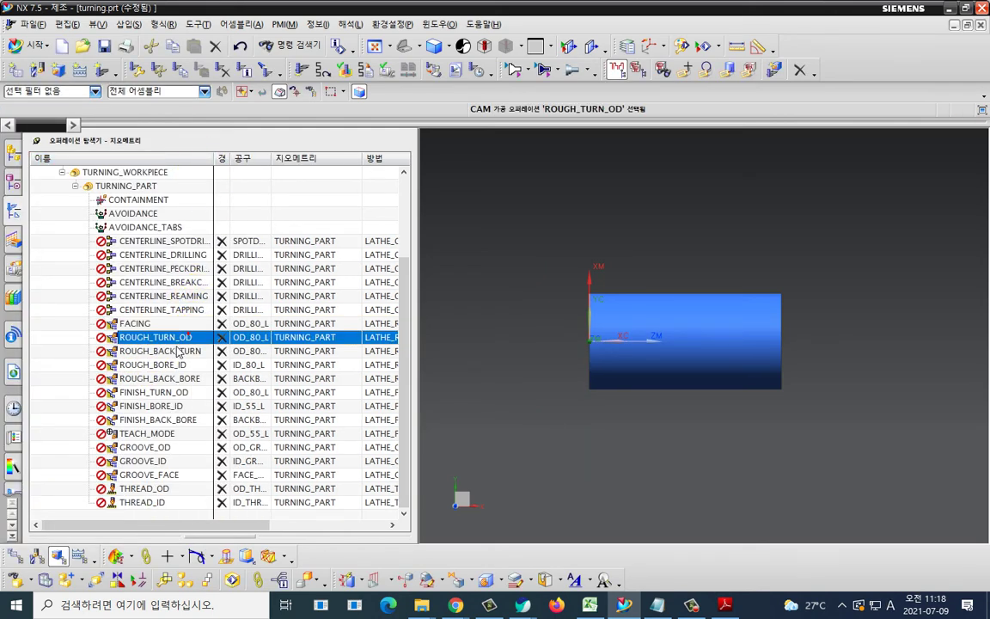
double_click(184, 341)
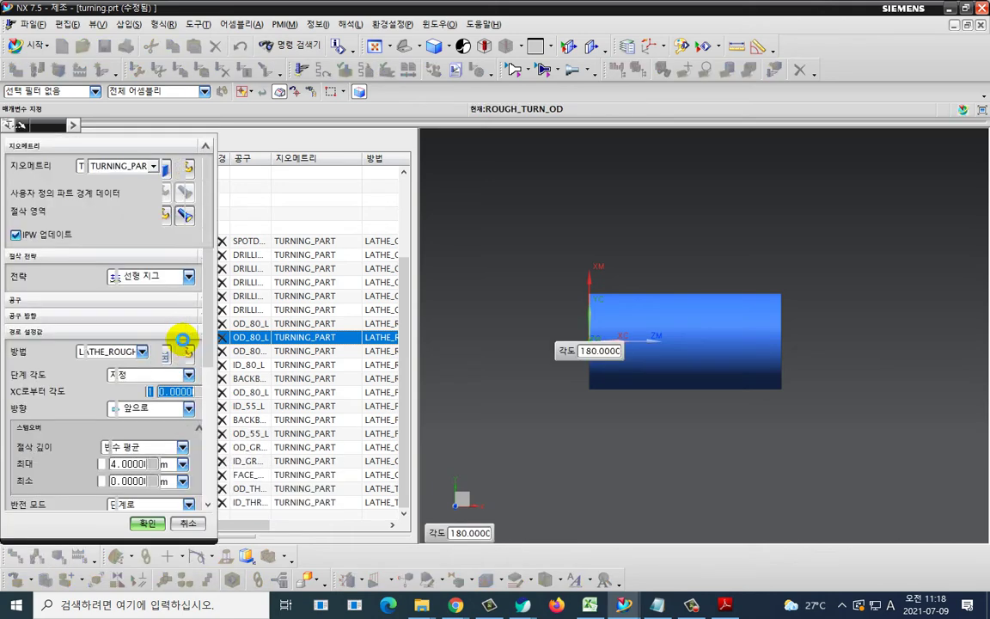
scroll(96, 395, "down", 3)
left_click(155, 364)
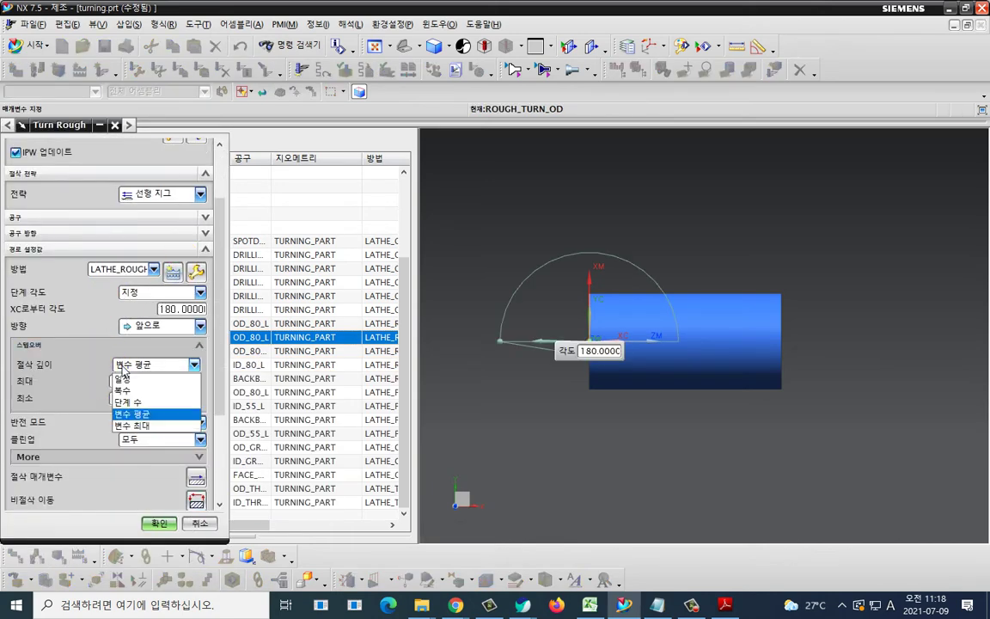
left_click(130, 378)
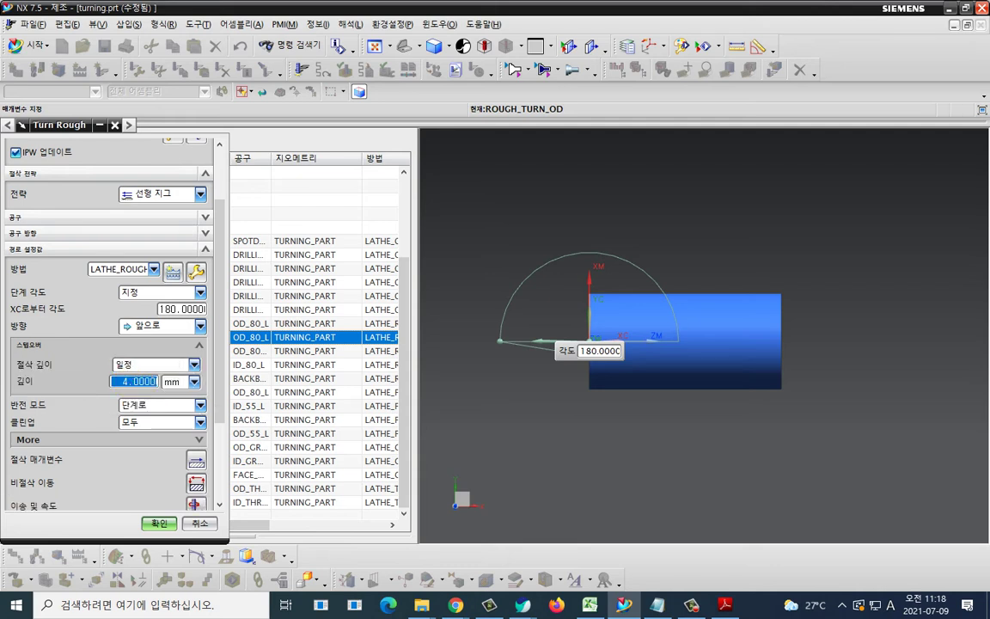
type("1")
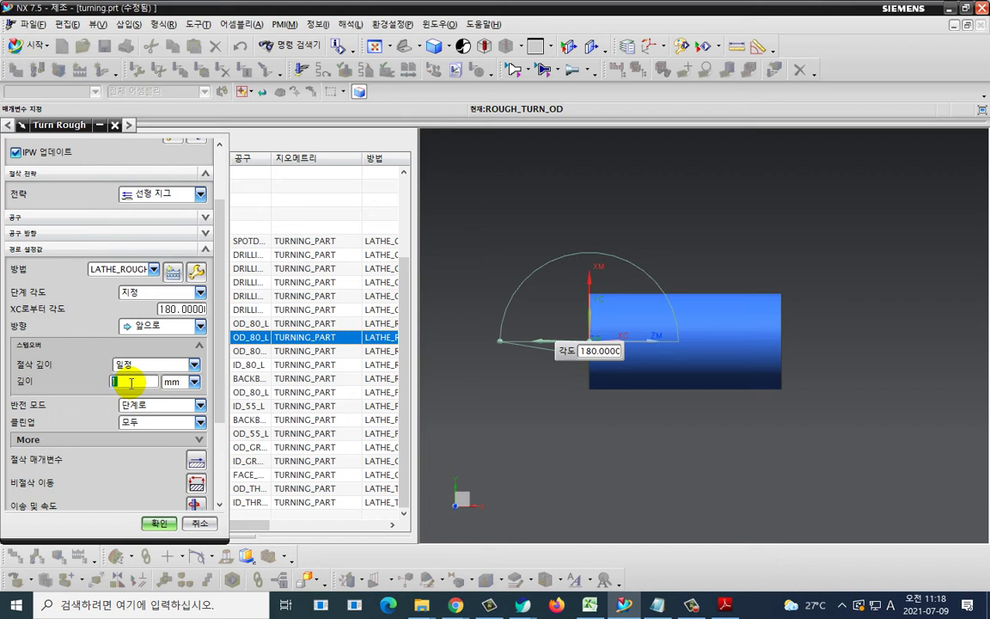
scroll(170, 455, "down", 2)
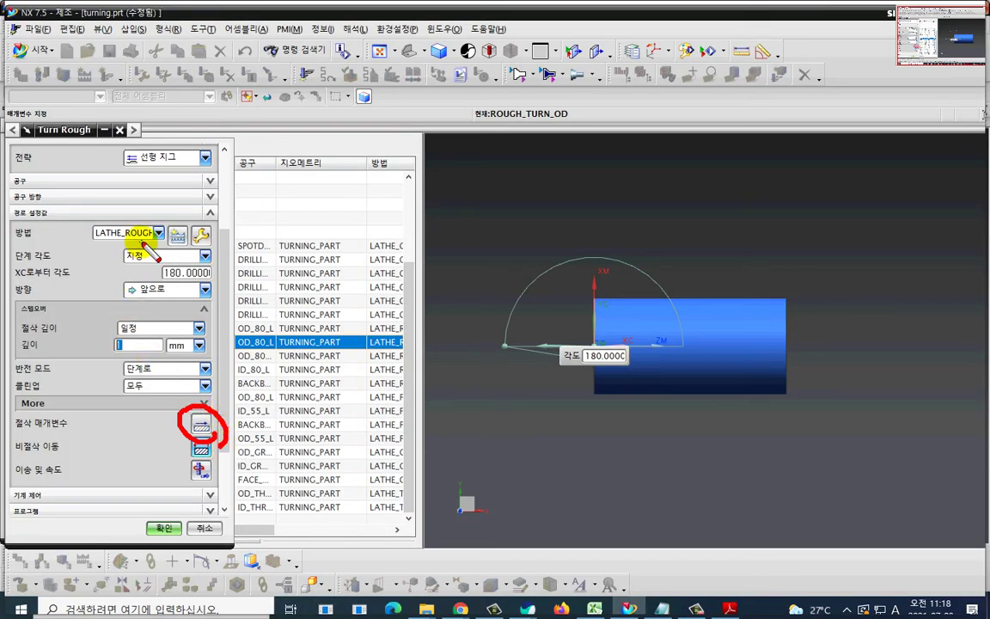
mouse_move(151, 232)
left_mouse_down()
mouse_move(96, 237)
mouse_move(153, 243)
mouse_move(208, 219)
mouse_move(280, 240)
mouse_move(236, 208)
left_mouse_up()
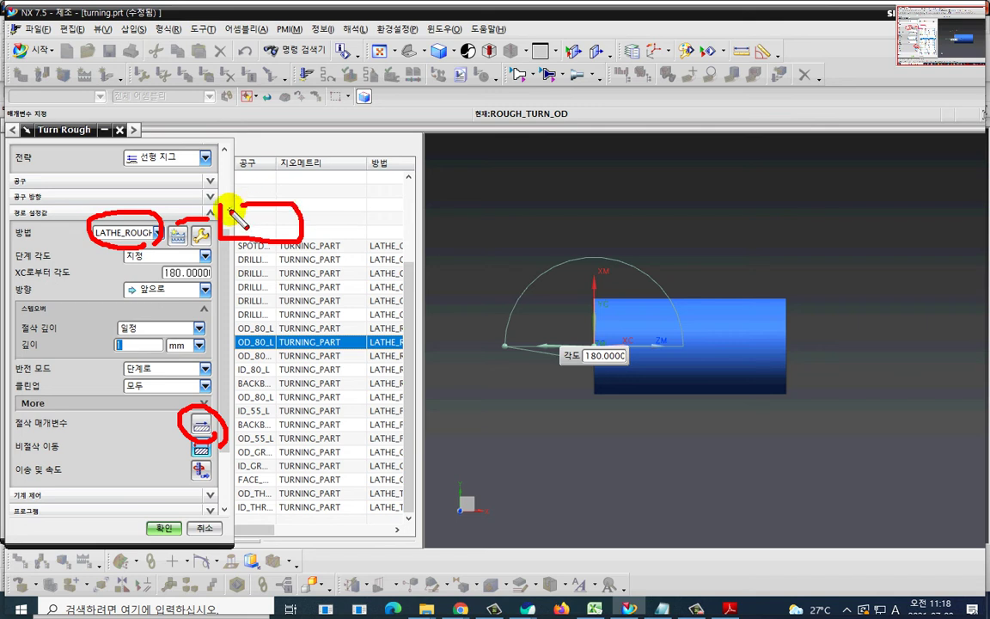
mouse_move(162, 229)
left_mouse_down()
mouse_move(82, 215)
mouse_move(163, 247)
left_mouse_up()
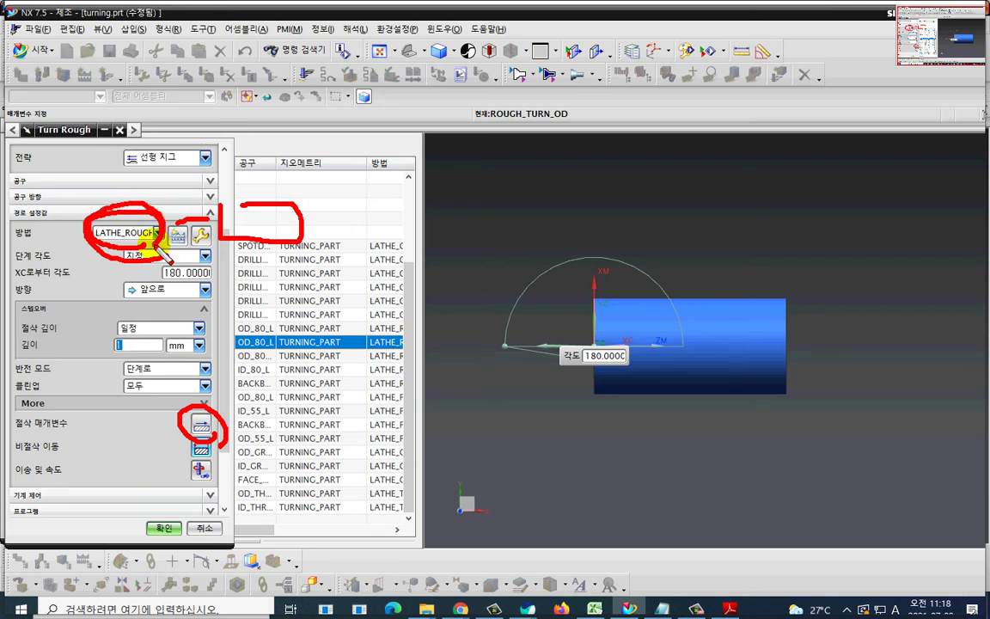
mouse_move(297, 372)
left_mouse_down()
mouse_move(254, 404)
mouse_move(199, 397)
mouse_move(176, 412)
mouse_move(185, 442)
mouse_move(230, 430)
left_mouse_up()
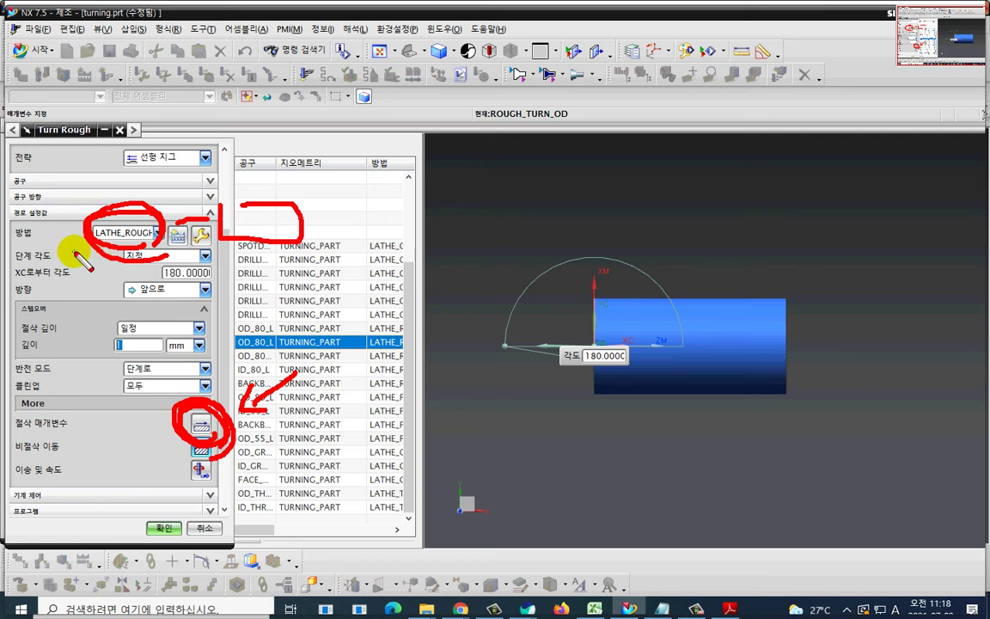
mouse_move(39, 252)
left_mouse_down()
mouse_move(103, 242)
mouse_move(163, 215)
mouse_move(96, 208)
left_mouse_up()
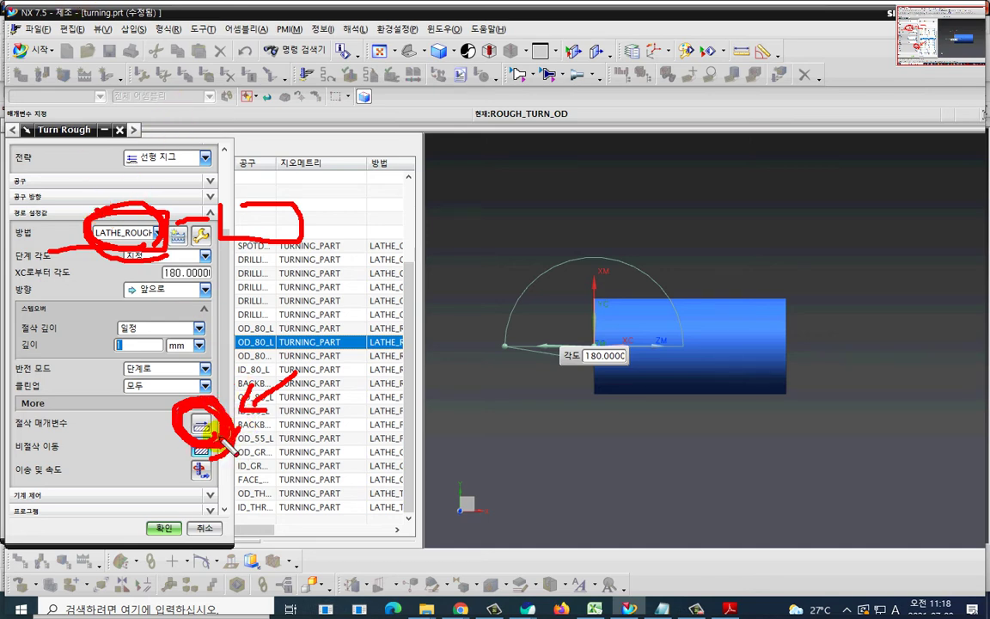
- In ROUGH_TURN_OD's non-cutting moves, set the blank engage (가공 소재) clearance distance to 0
key("Escape")
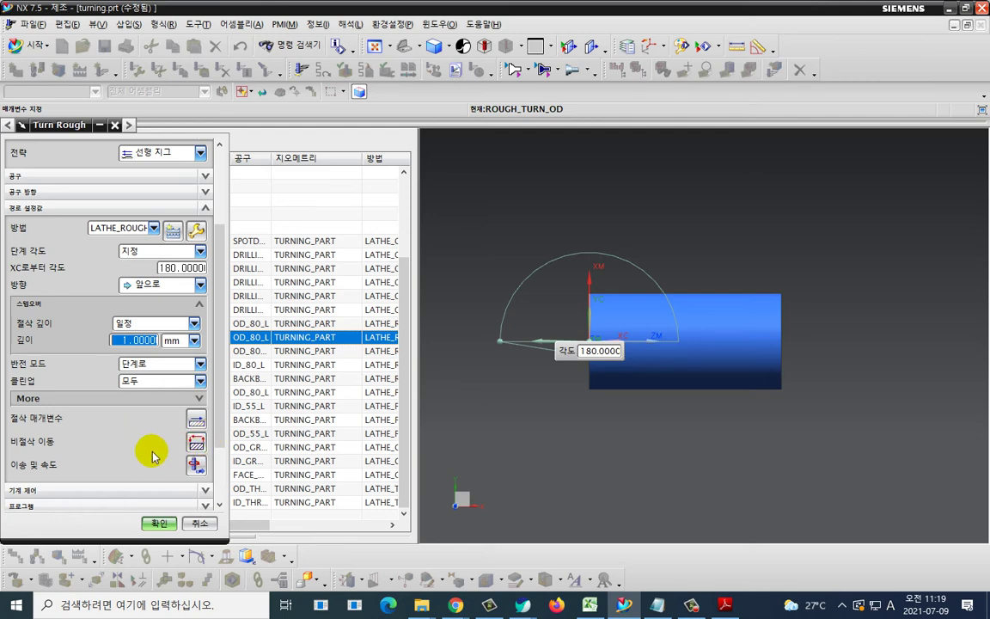
left_click_drag(25, 441, 79, 464)
key("Escape")
left_click(197, 443)
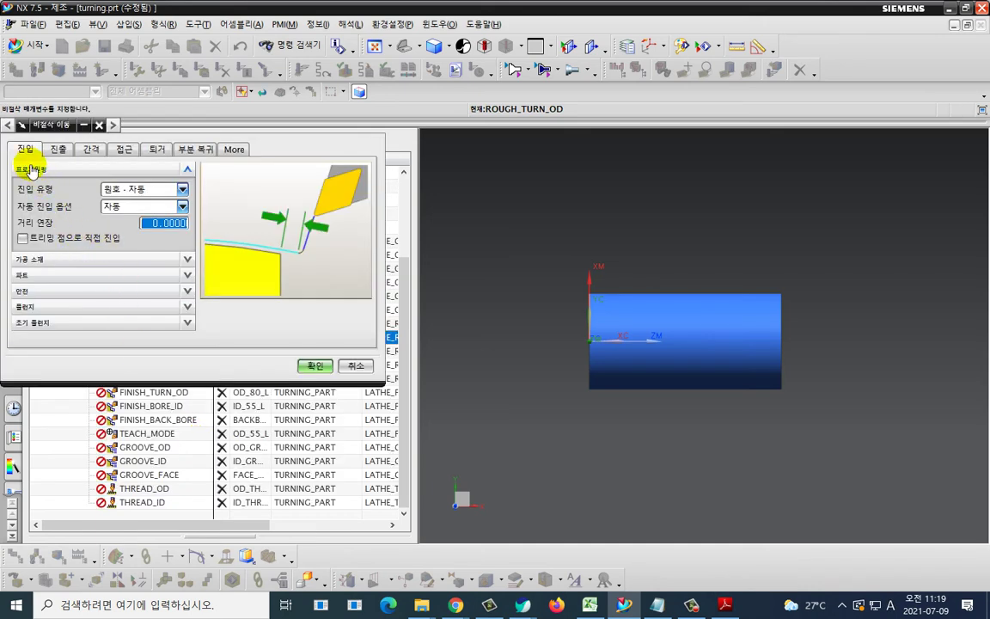
left_click(49, 259)
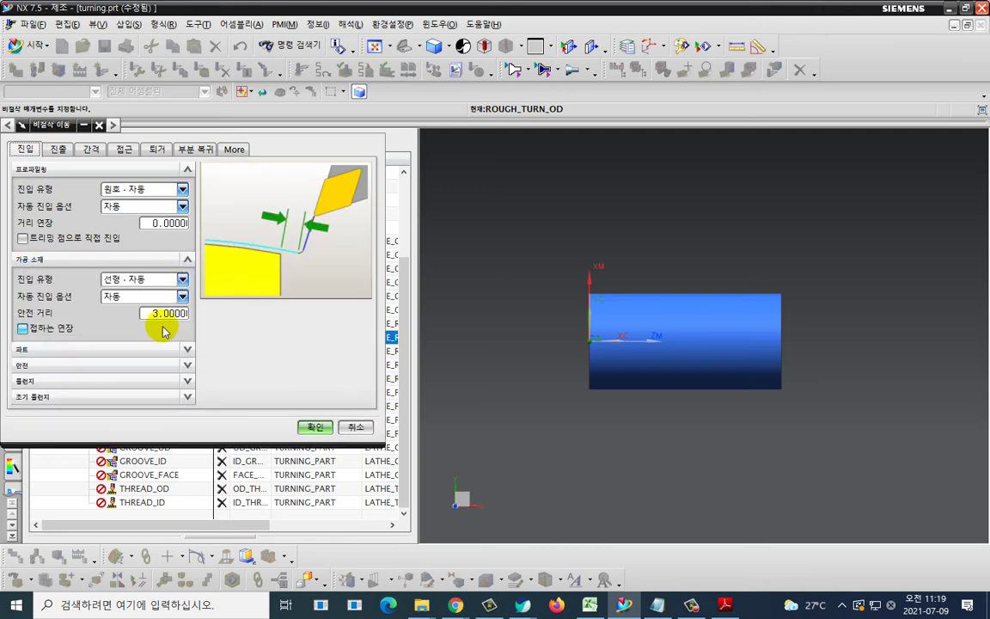
left_click(162, 313)
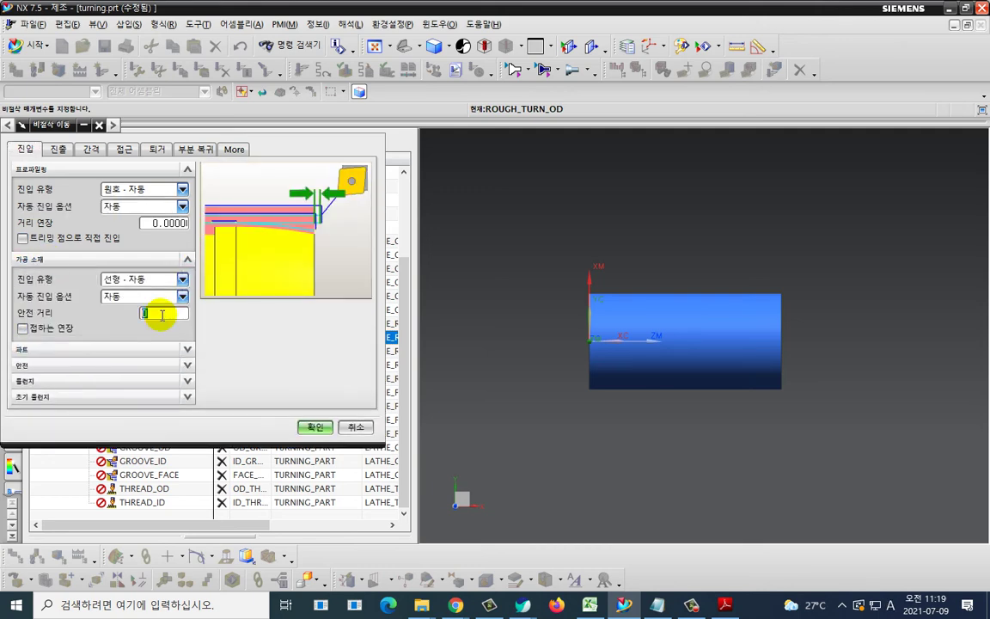
key("ctrl+2")
mouse_move(455, 211)
left_mouse_down()
mouse_move(426, 172)
mouse_move(367, 213)
mouse_move(381, 219)
left_mouse_up()
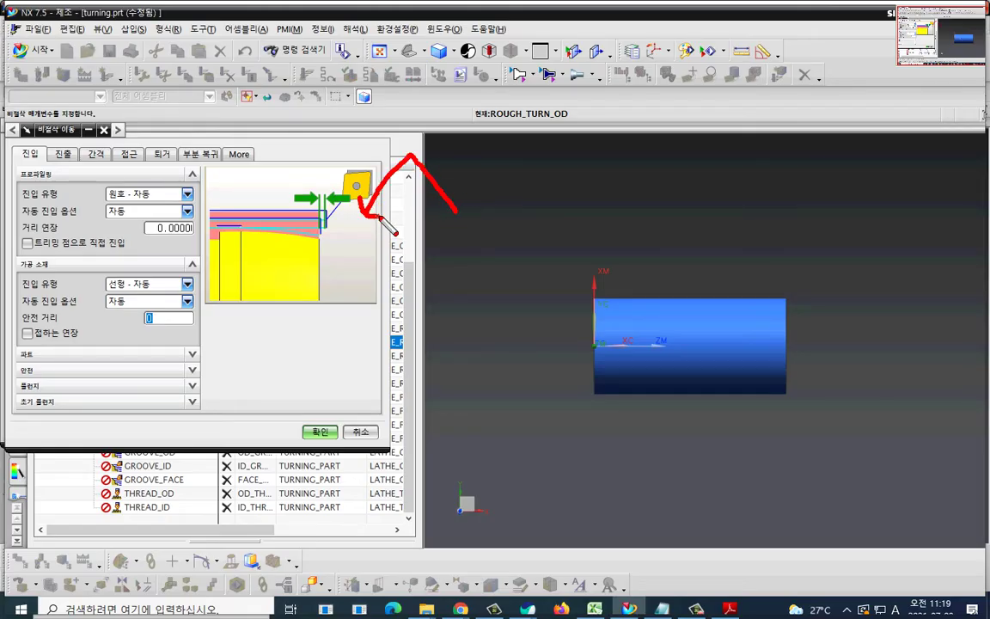
key("Escape")
- Set ROUGH_TURN_OD's radial and axial workpiece clearances to 1 and accept the non-cutting moves and the operation
left_click(96, 154)
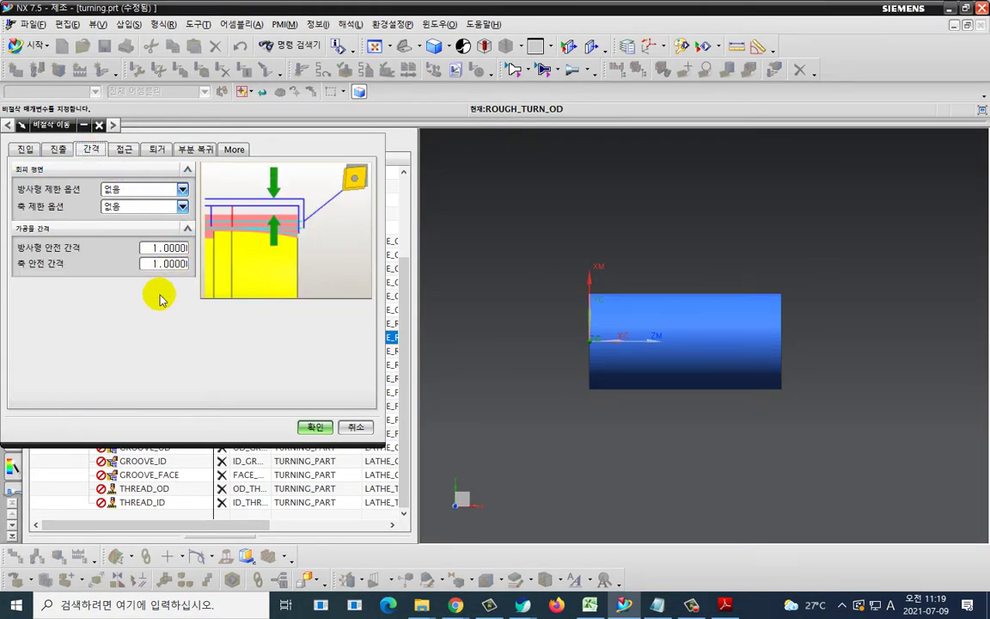
left_click(311, 427)
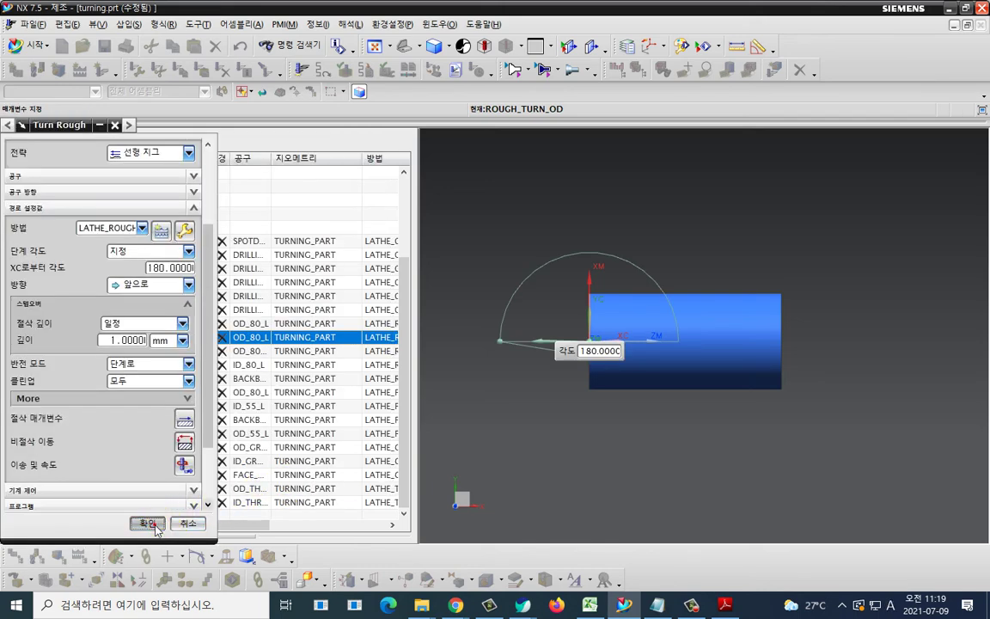
left_click(142, 522)
- Edit the FACING operation's non-cutting moves, setting the blank engage (가공 소재) clearance distance to 0
left_click(136, 324)
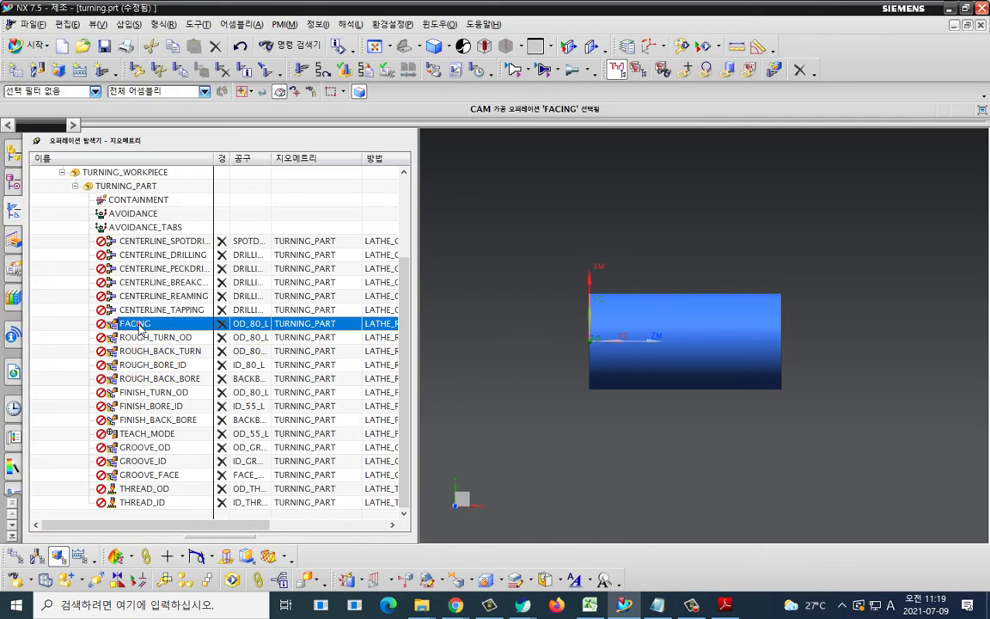
double_click(137, 324)
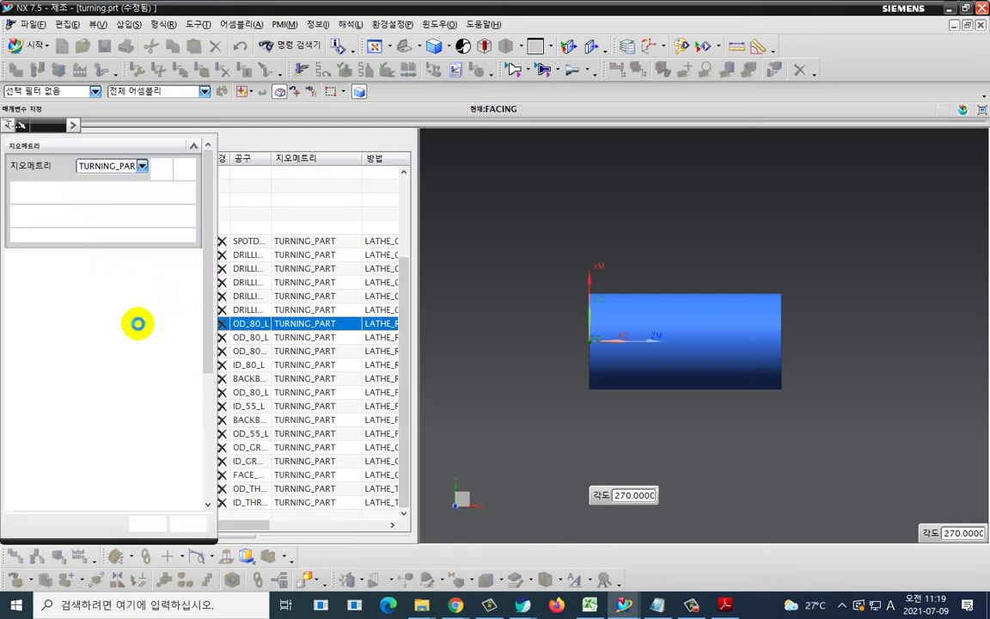
scroll(146, 430, "down", 5)
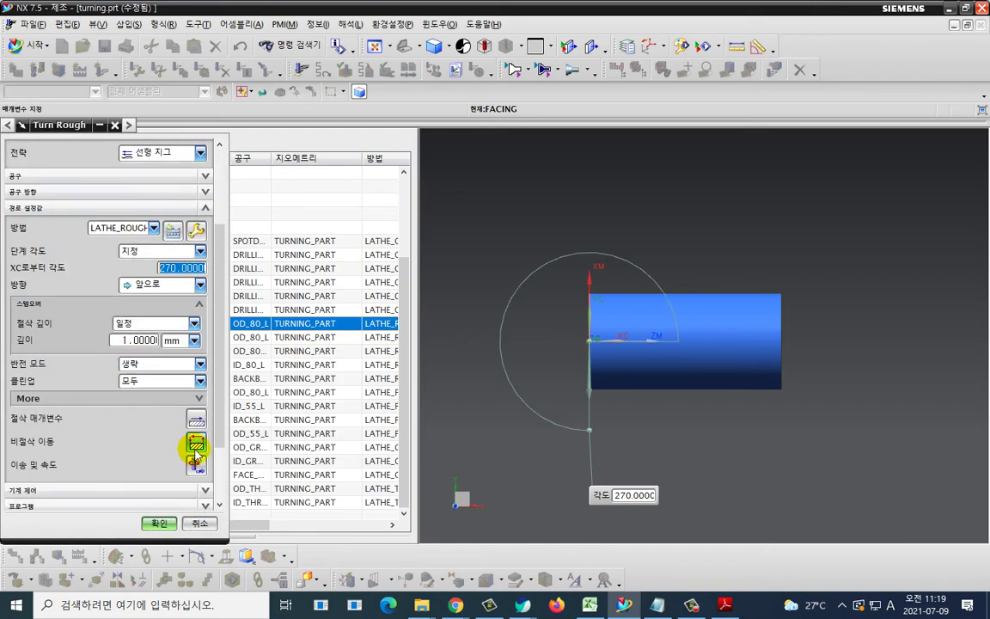
key("Escape")
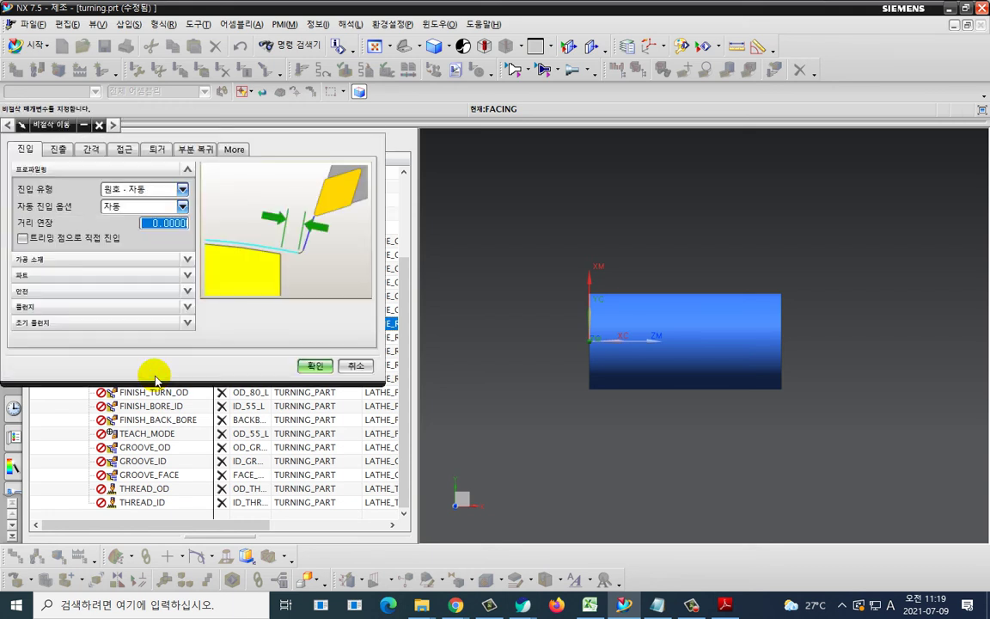
left_click(144, 260)
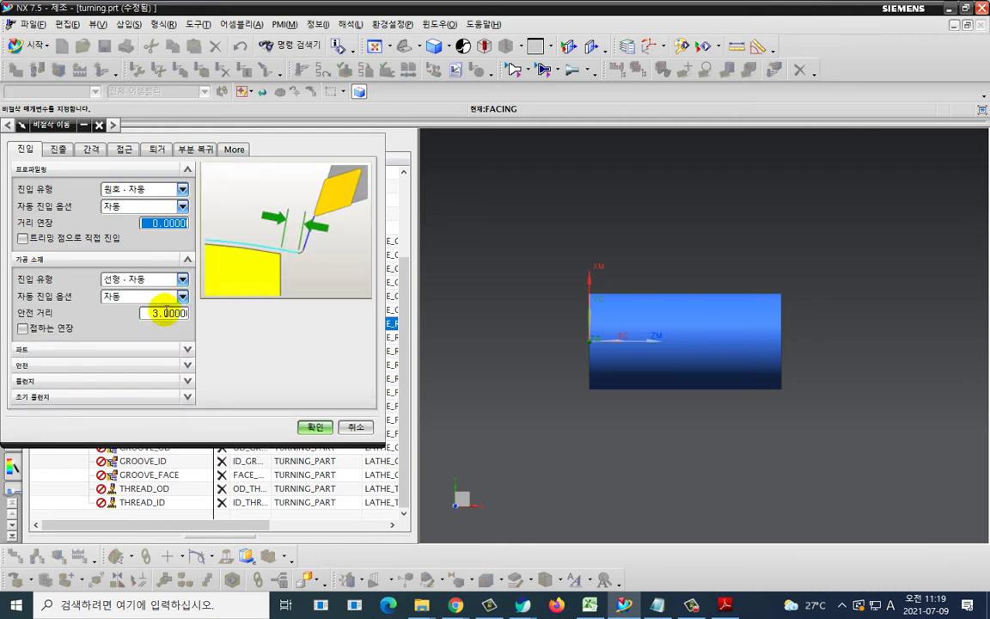
double_click(166, 312)
type("0")
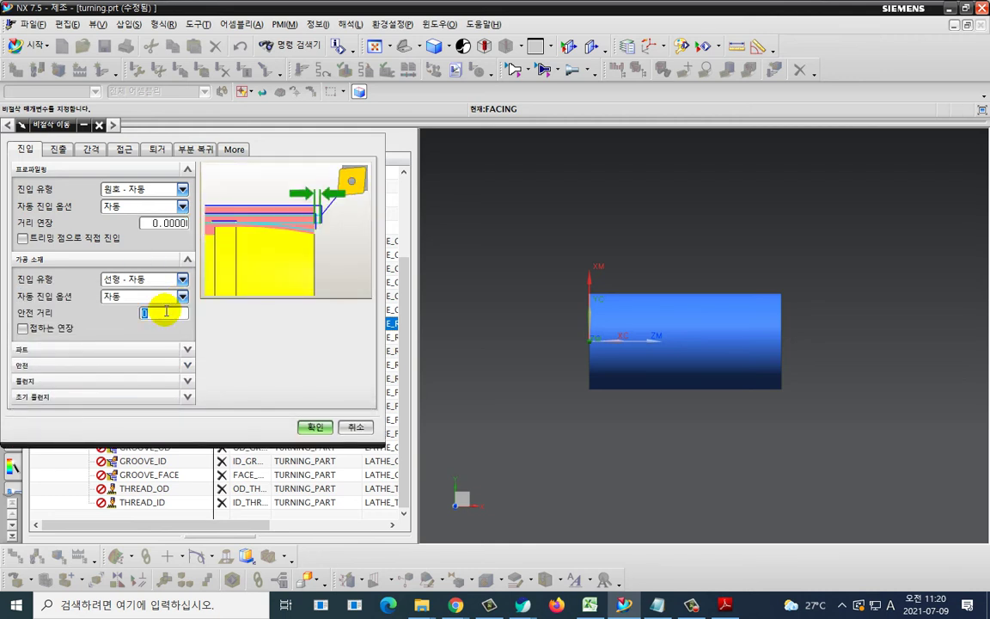
- Set FACING's radial and axial workpiece clearances (방사형/축 안전 간격) to 1.5
left_click(58, 149)
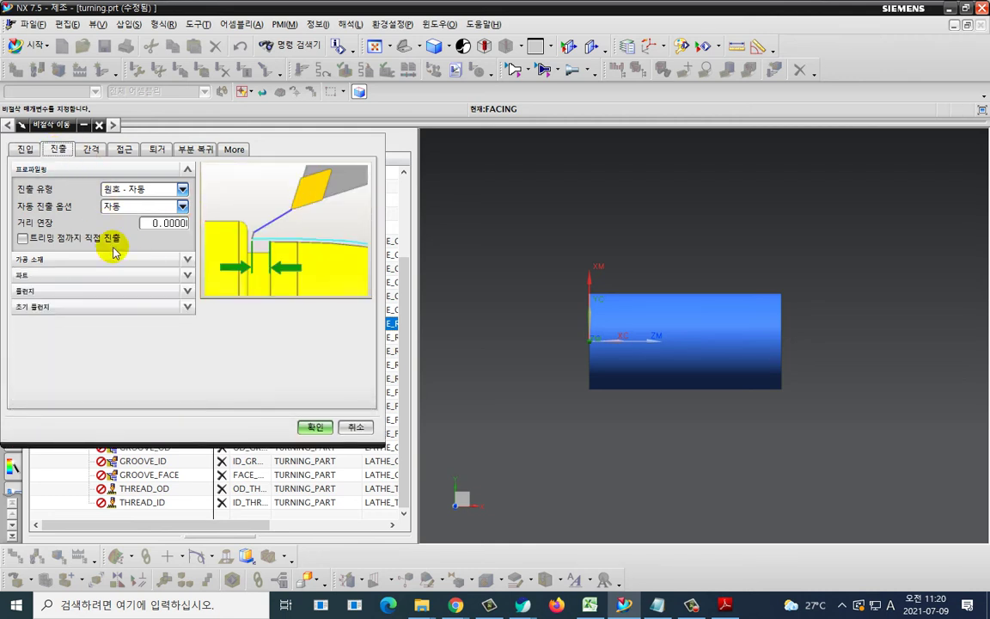
left_click(97, 149)
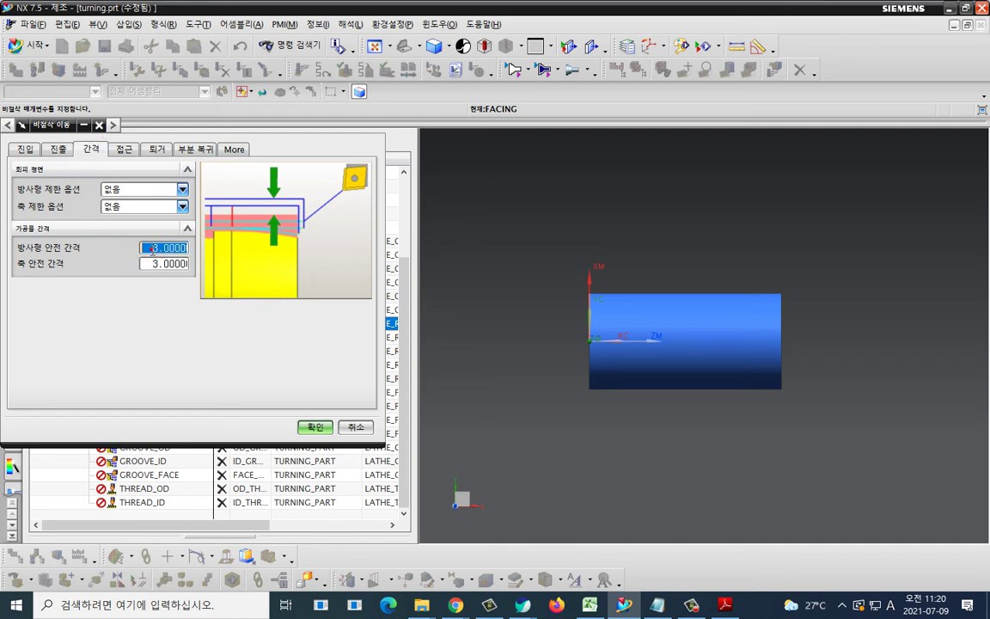
double_click(152, 249)
type("1.5")
key("Tab")
type("1")
key("Return")
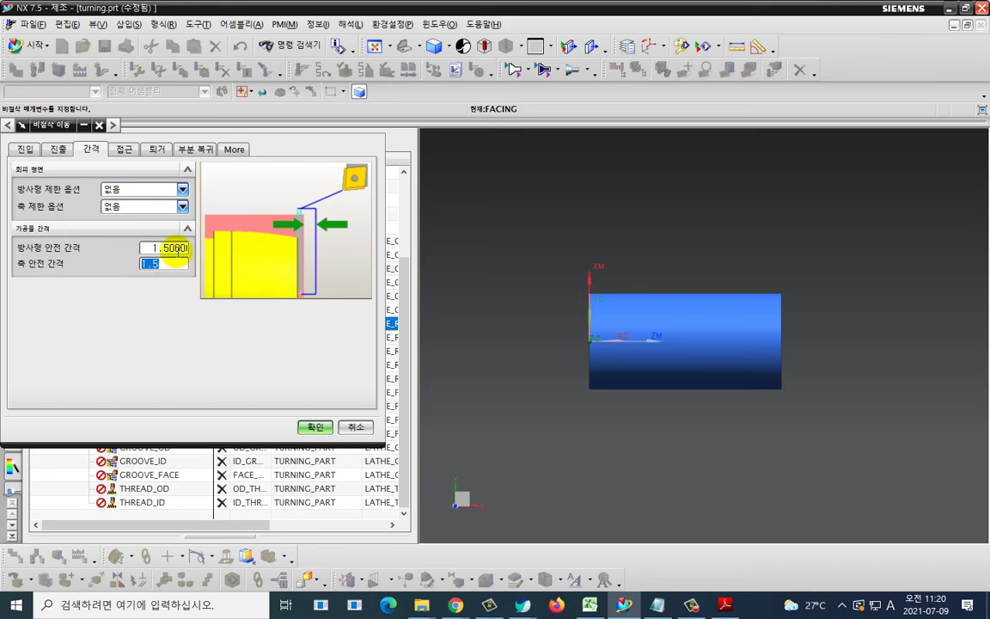
- Check FACING's approach settings, then accept the non-cutting moves and the operation
left_click(124, 149)
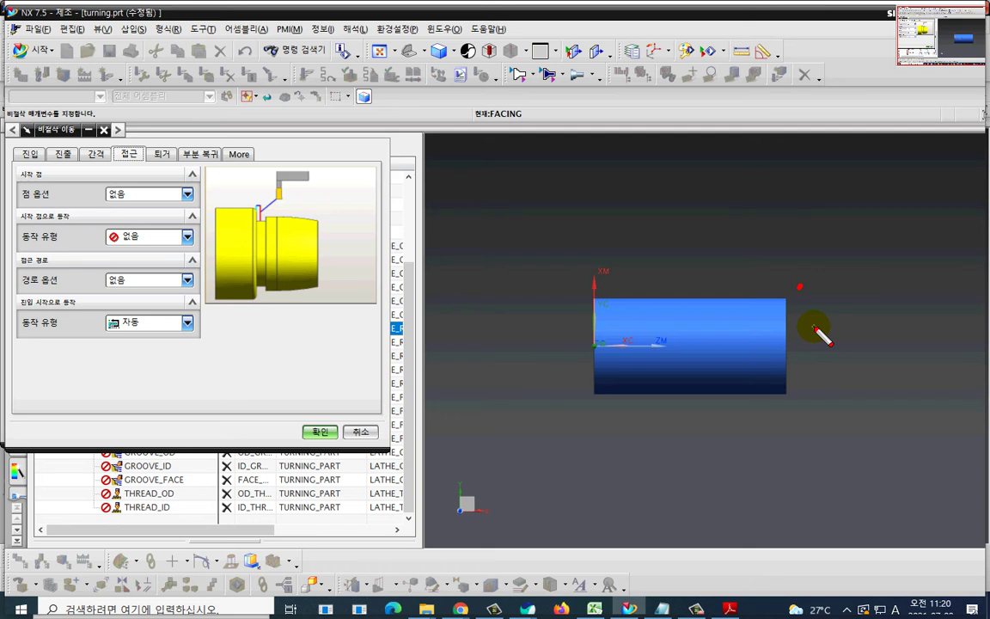
mouse_move(597, 296)
left_mouse_down()
mouse_move(712, 392)
mouse_move(801, 328)
mouse_move(605, 309)
left_mouse_up()
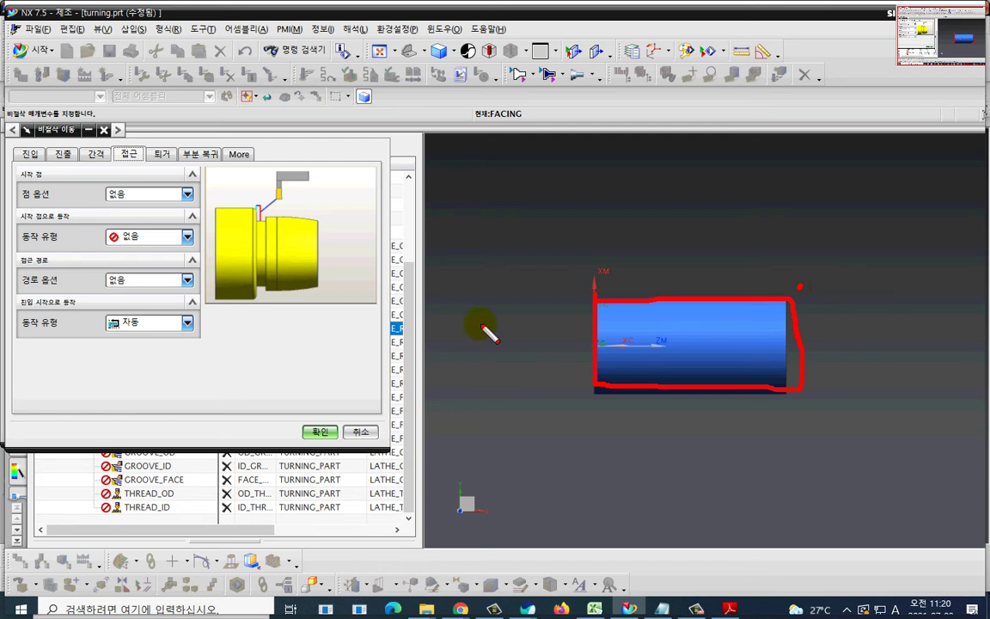
mouse_move(121, 256)
left_mouse_down()
mouse_move(110, 233)
mouse_move(129, 229)
left_mouse_up()
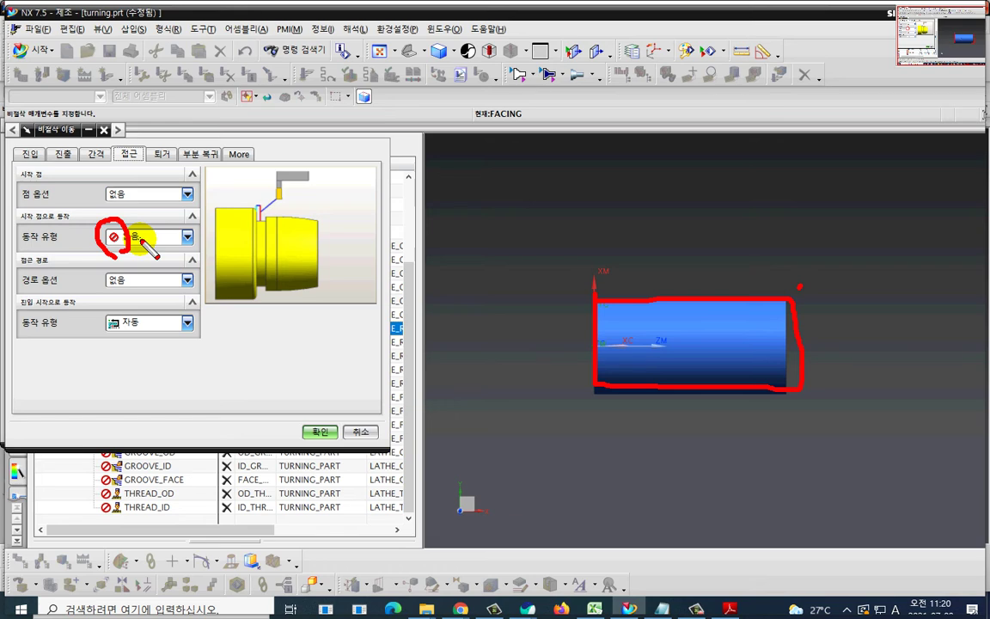
key("Escape")
left_click(311, 430)
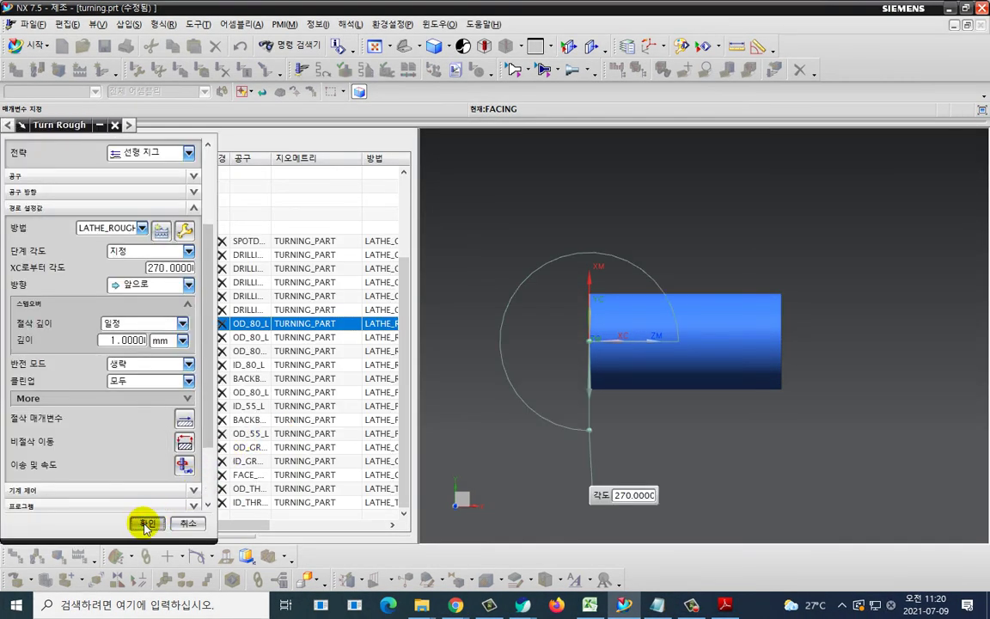
left_click(146, 524)
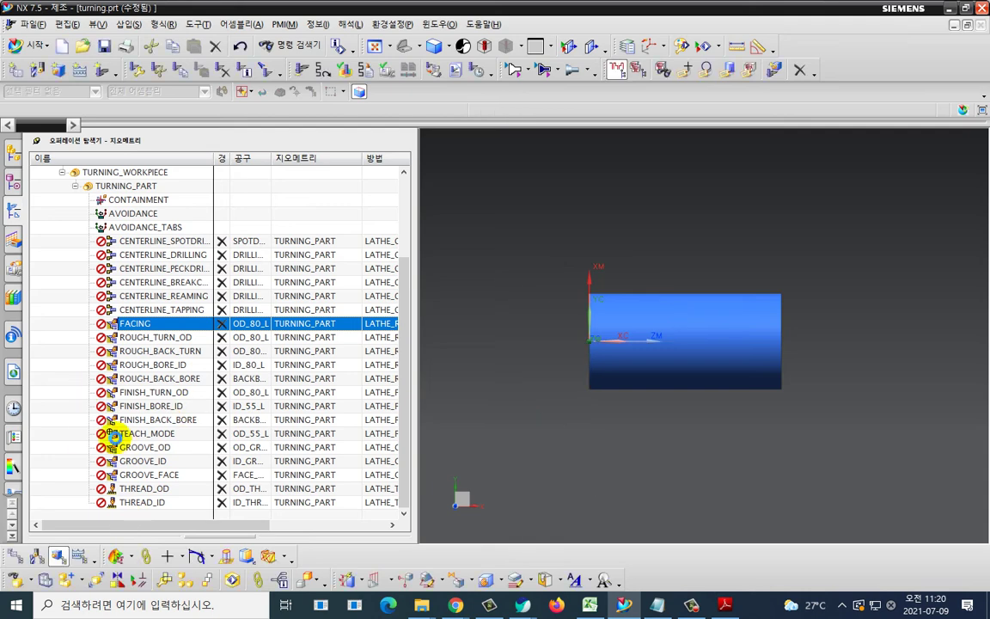
left_click(164, 337)
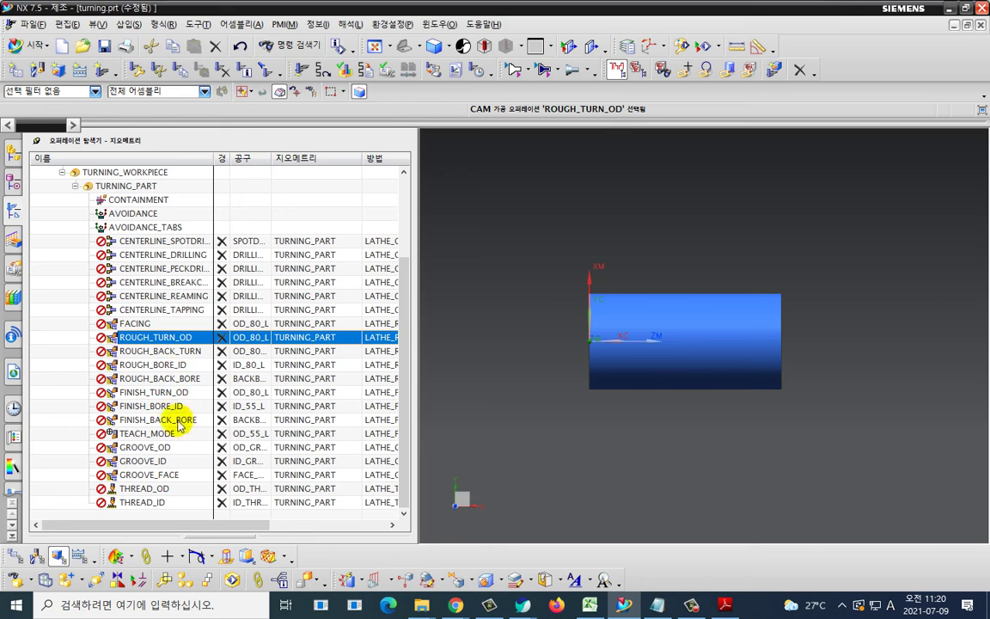
left_click(174, 394)
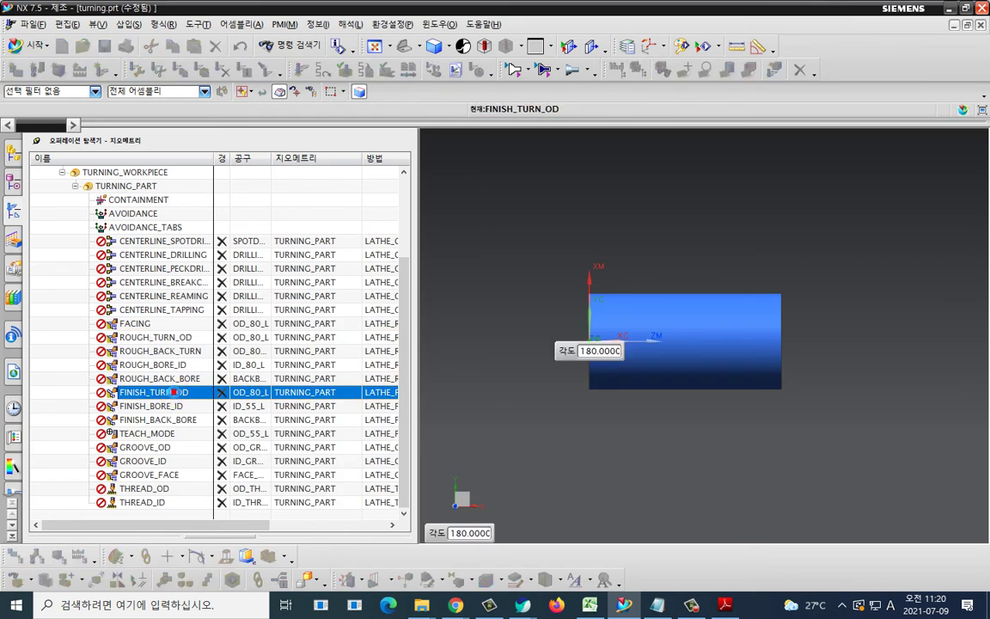
double_click(175, 392)
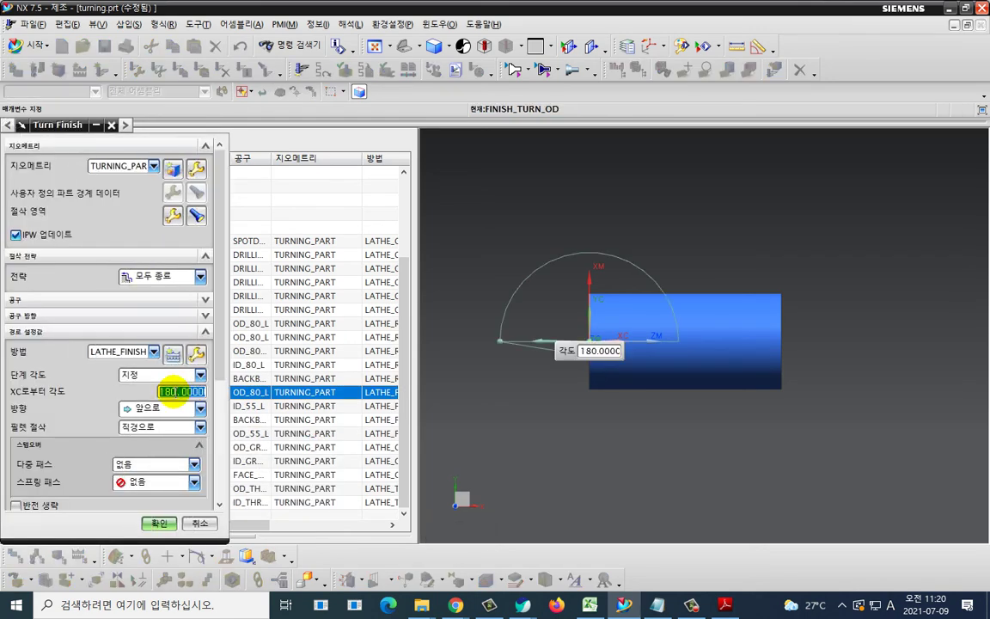
scroll(53, 389, "down", 3)
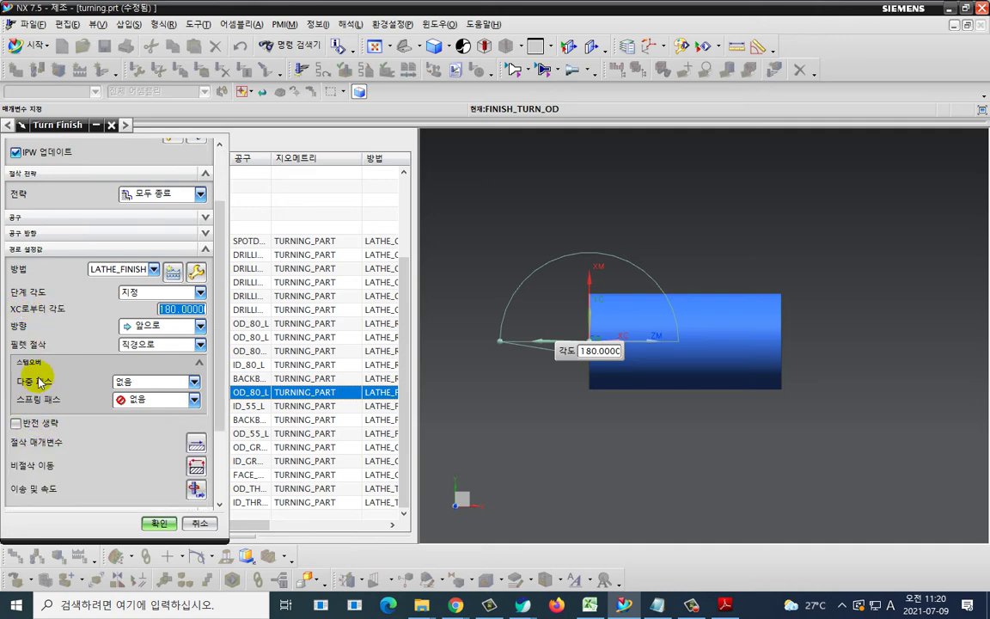
left_click(201, 528)
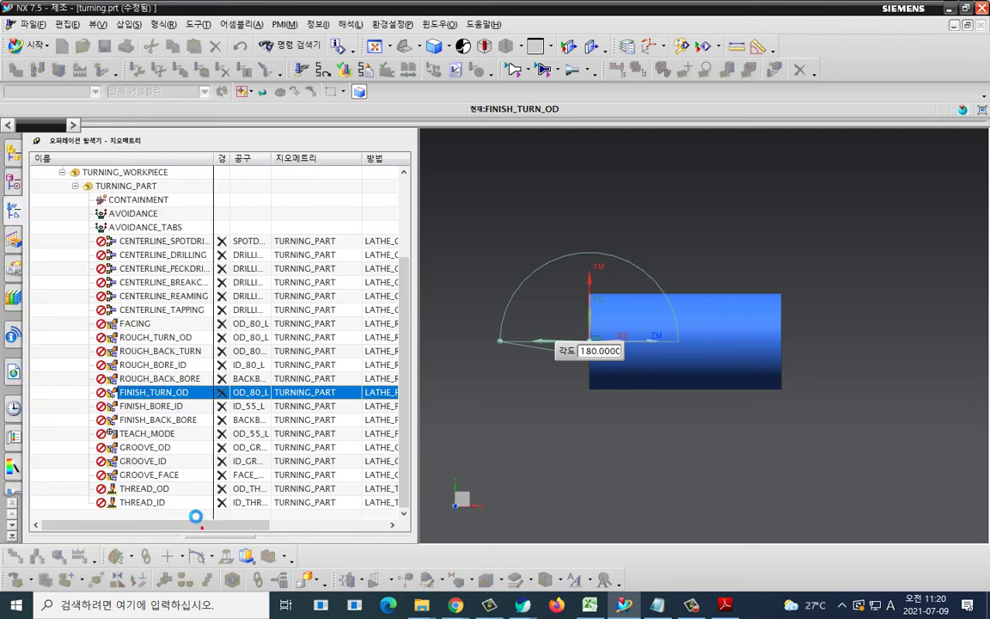
- Edit ROUGH_TURN_OD, setting its reversal mode (반전 모드) to omit (생략), and accept the change
left_click(167, 338)
double_click(159, 337)
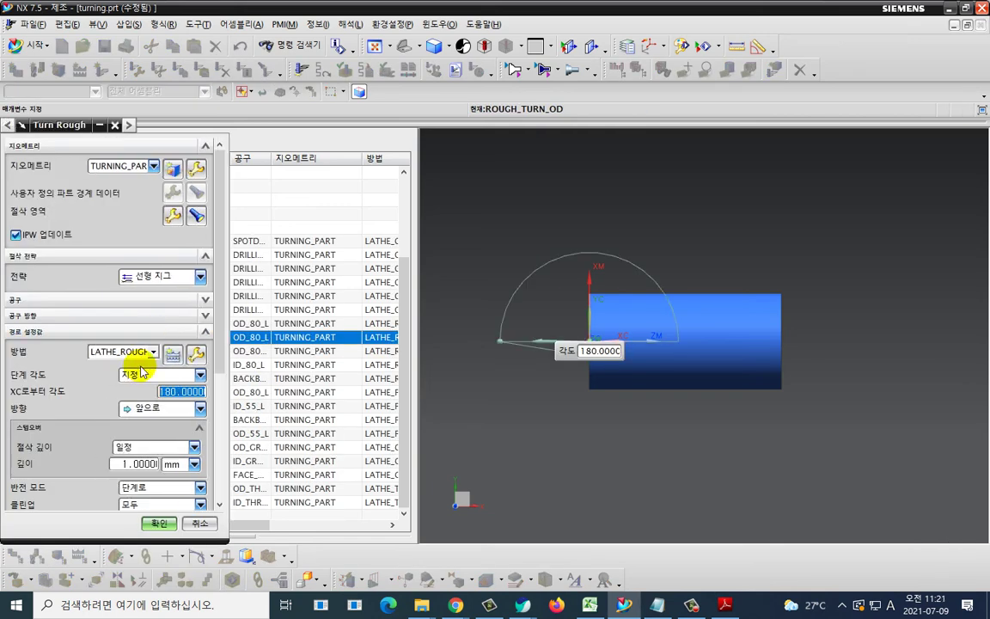
left_click(54, 435)
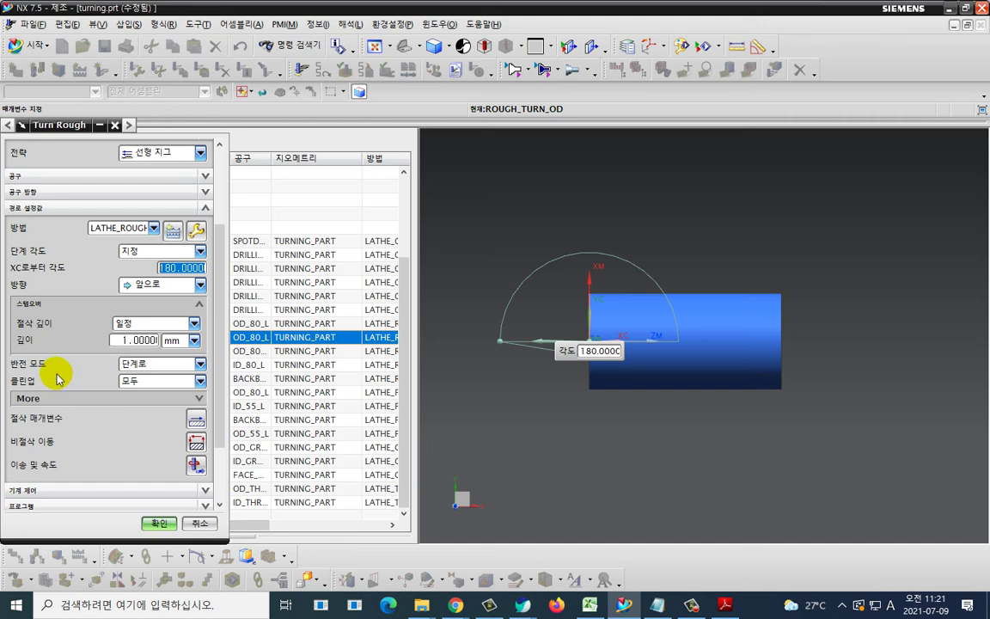
left_click(129, 364)
key("Down")
key("Down")
key("Down")
key("Down")
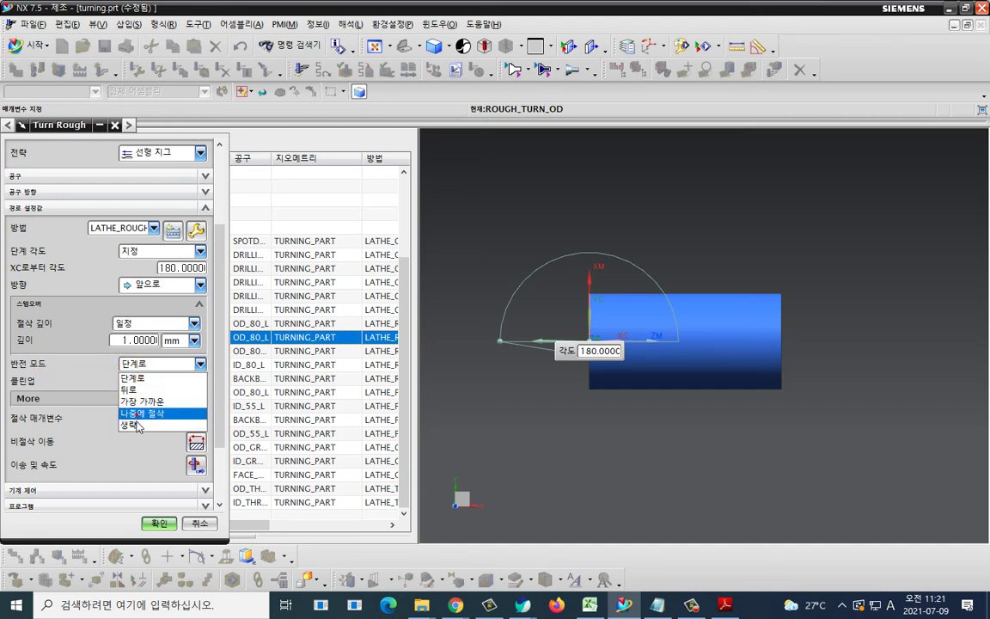
key("Return")
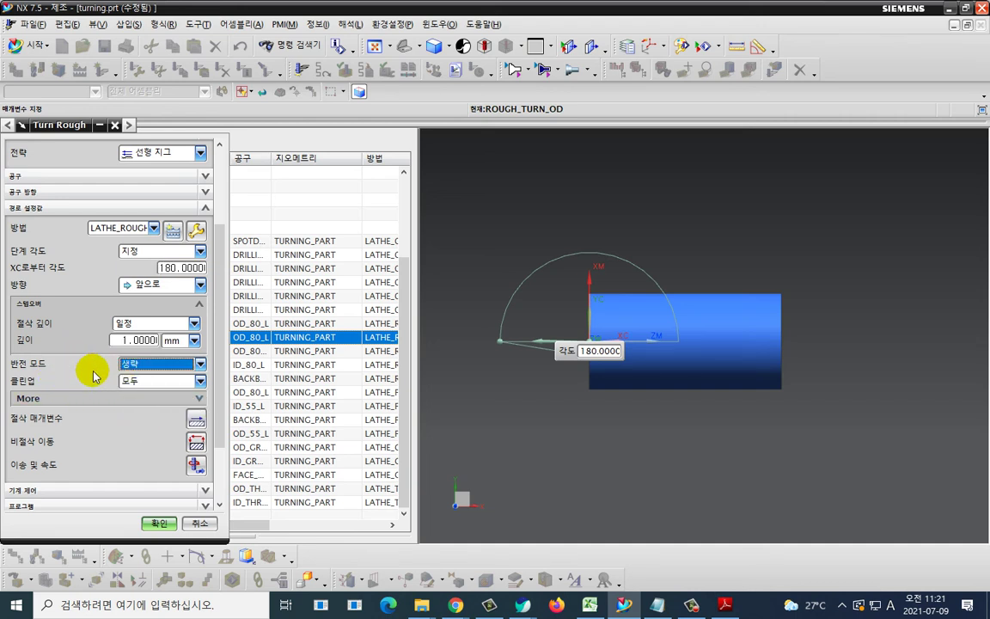
left_click(151, 521)
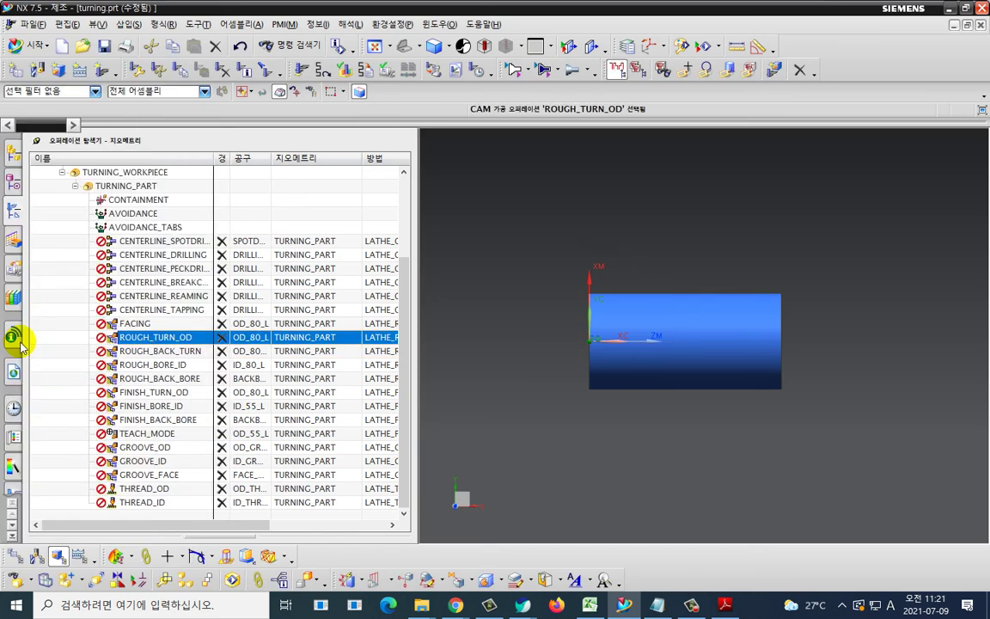
- Review FINISH_TURN_OD's path settings (경로 설정값), then accept the operation
left_click(176, 393)
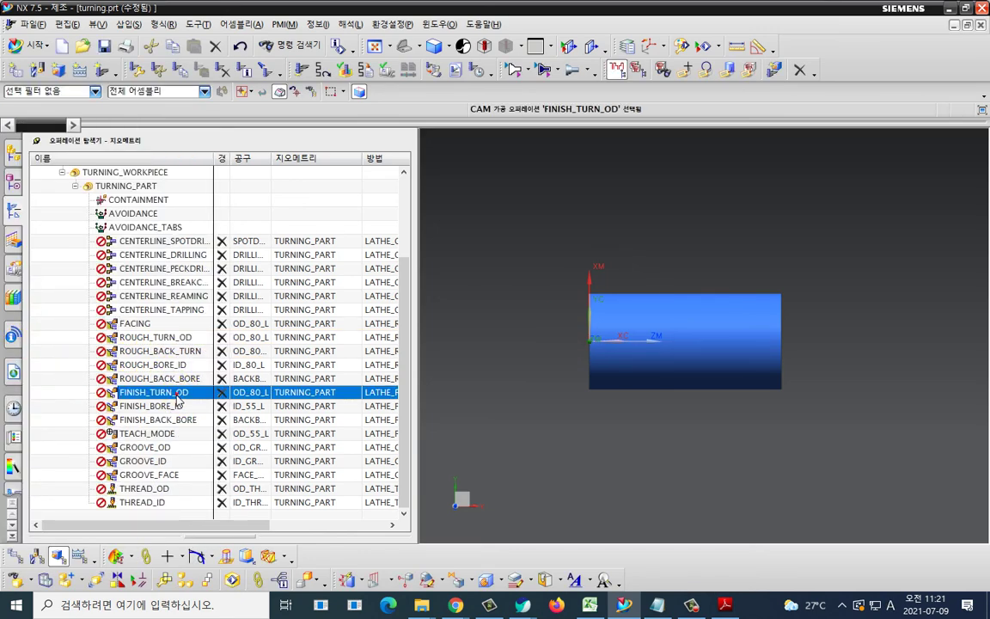
double_click(178, 396)
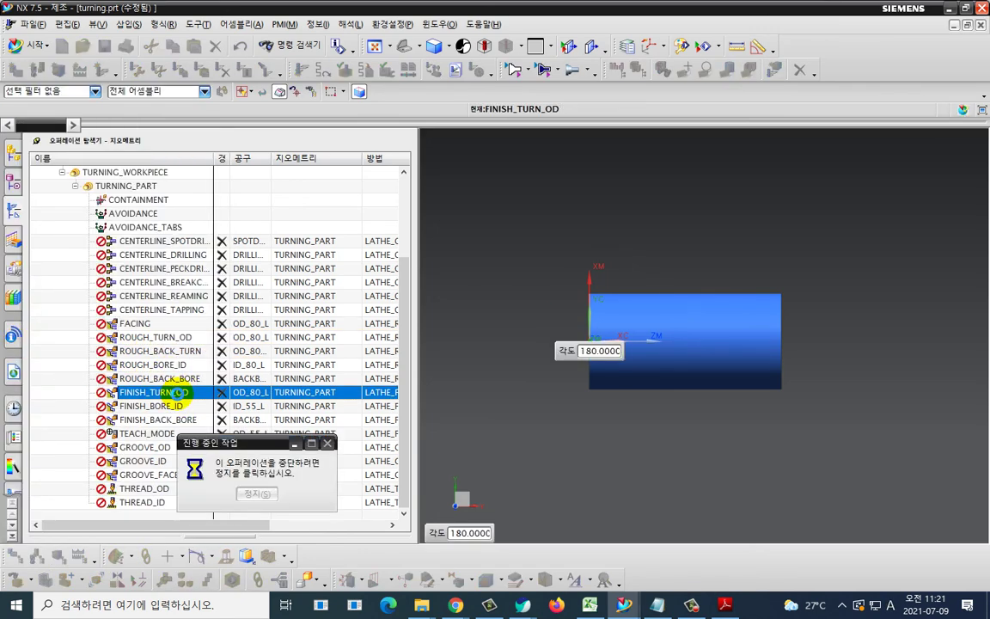
scroll(41, 404, "down", 3)
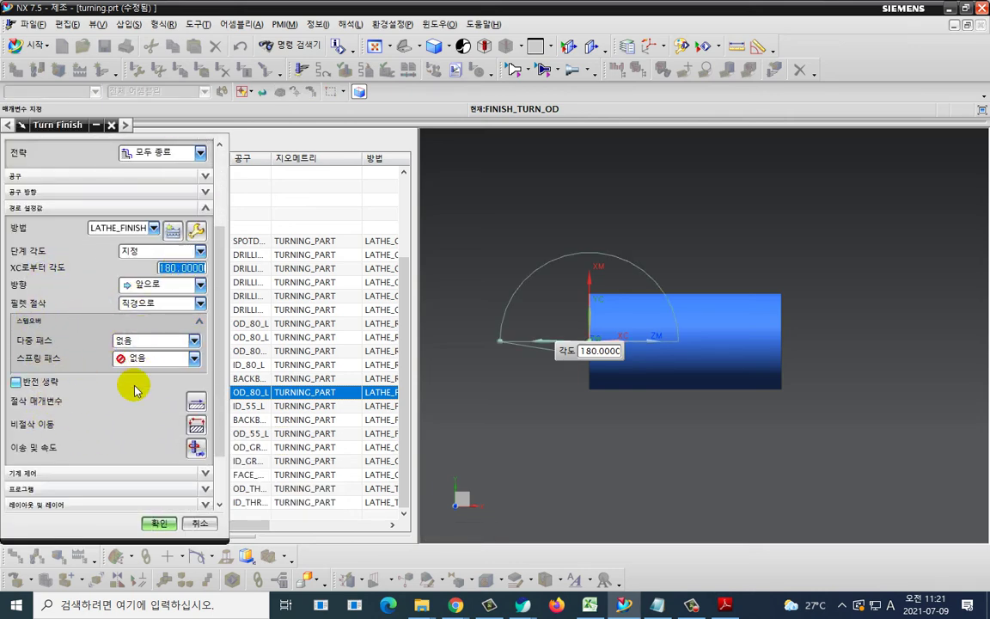
scroll(137, 400, "down", 2)
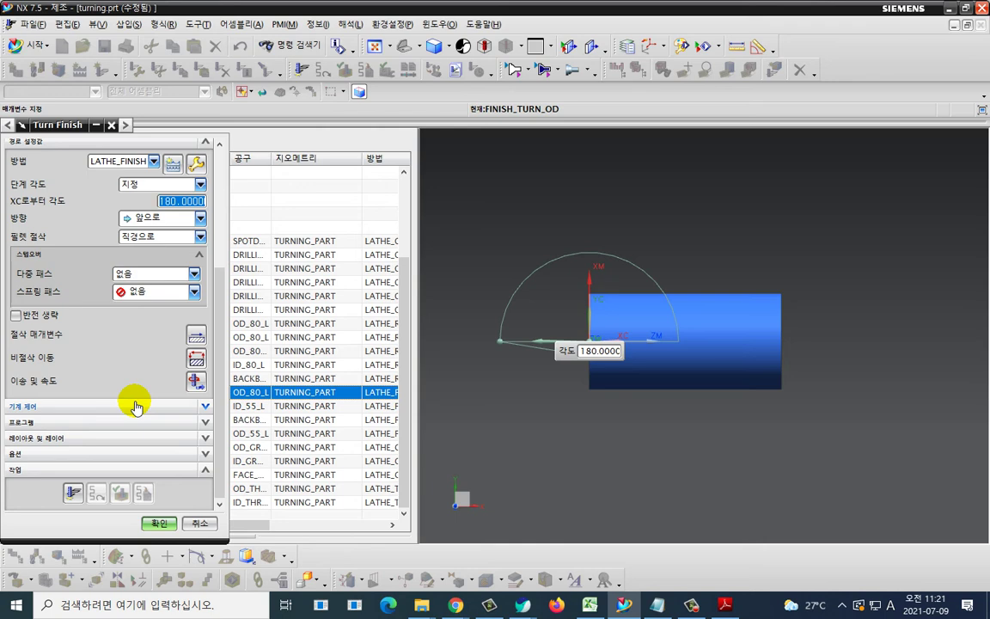
left_click(159, 523)
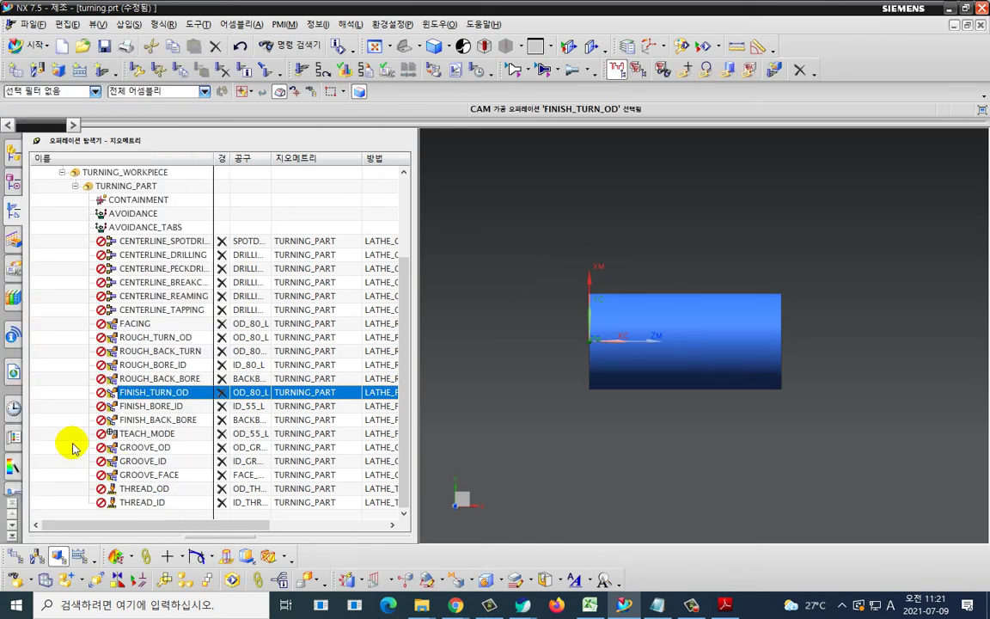
- Edit the GROOVE_OD operation, setting its direction (방향) to reverse (반전)
left_click(72, 454)
left_click(141, 449)
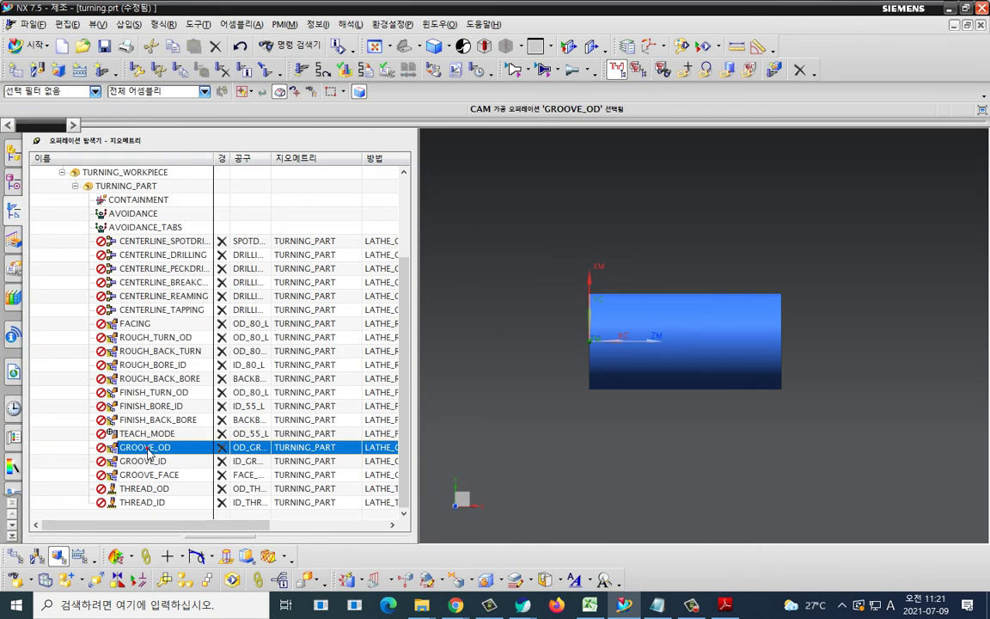
left_click(140, 448)
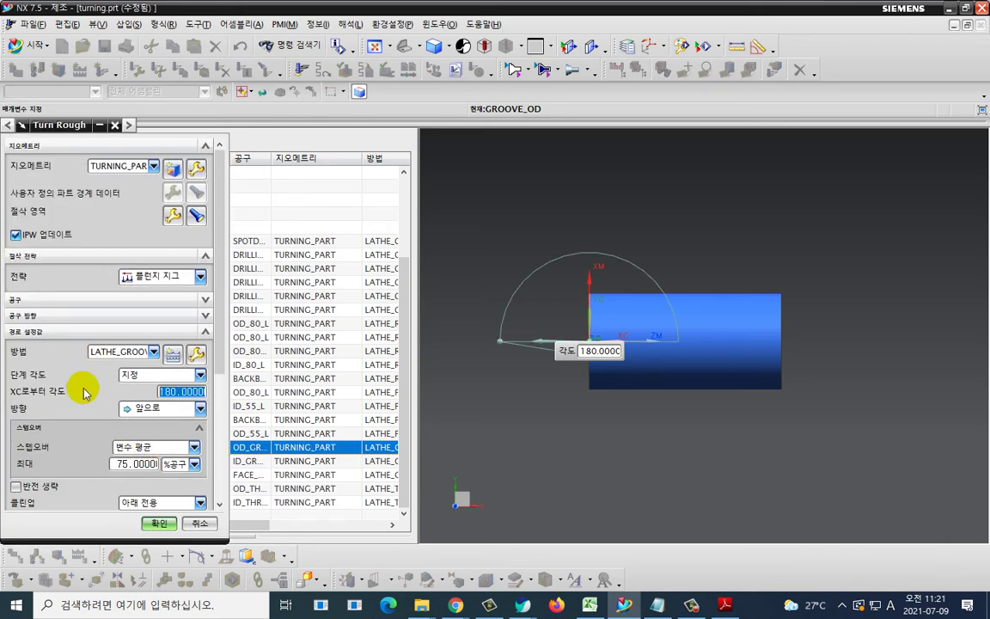
scroll(83, 397, "down", 2)
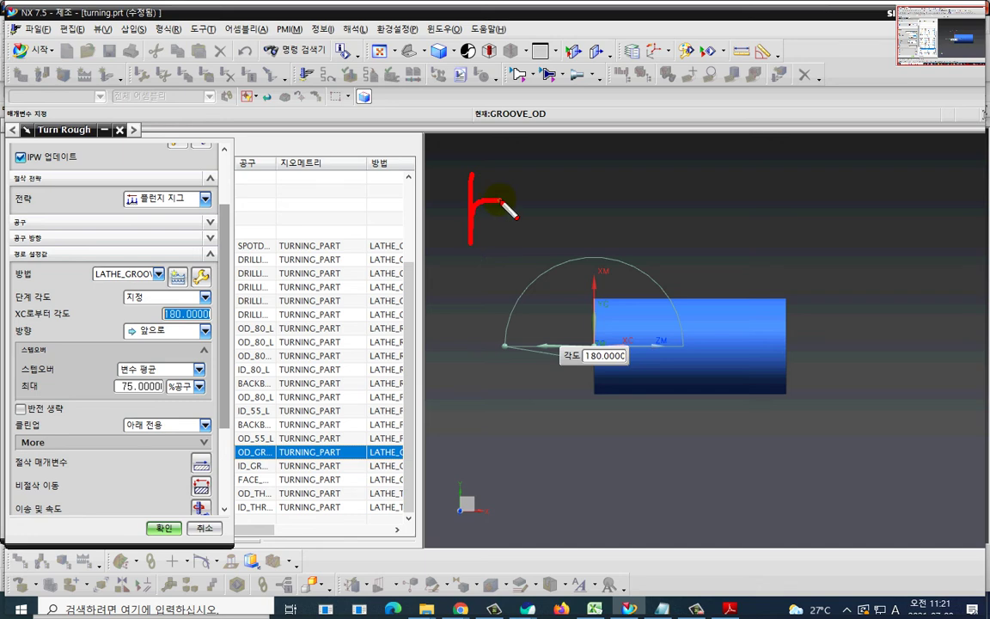
left_click_drag(125, 293, 125, 318)
key("Escape")
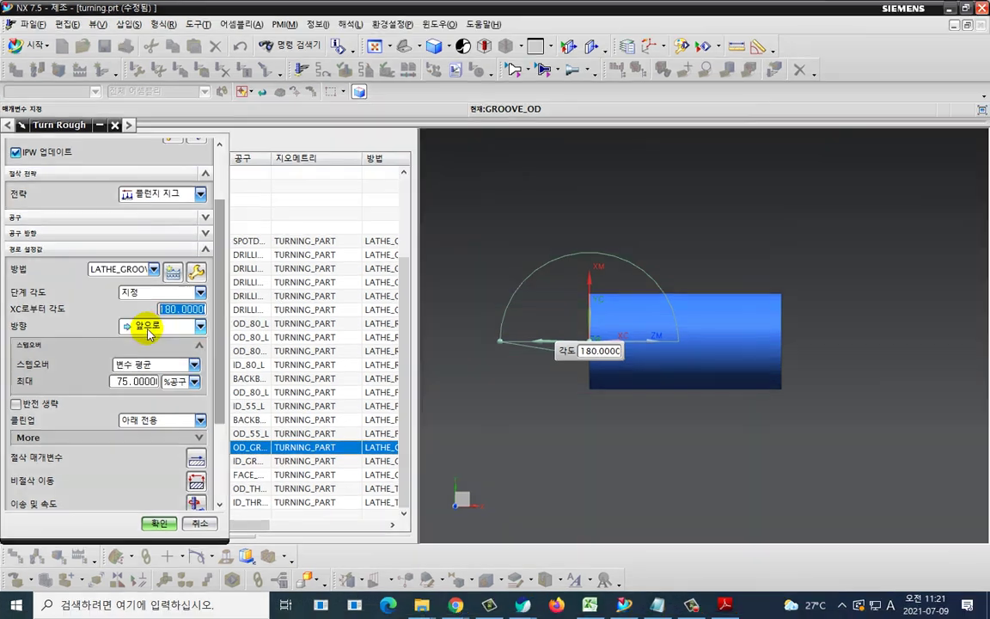
left_click(153, 330)
left_click(148, 342)
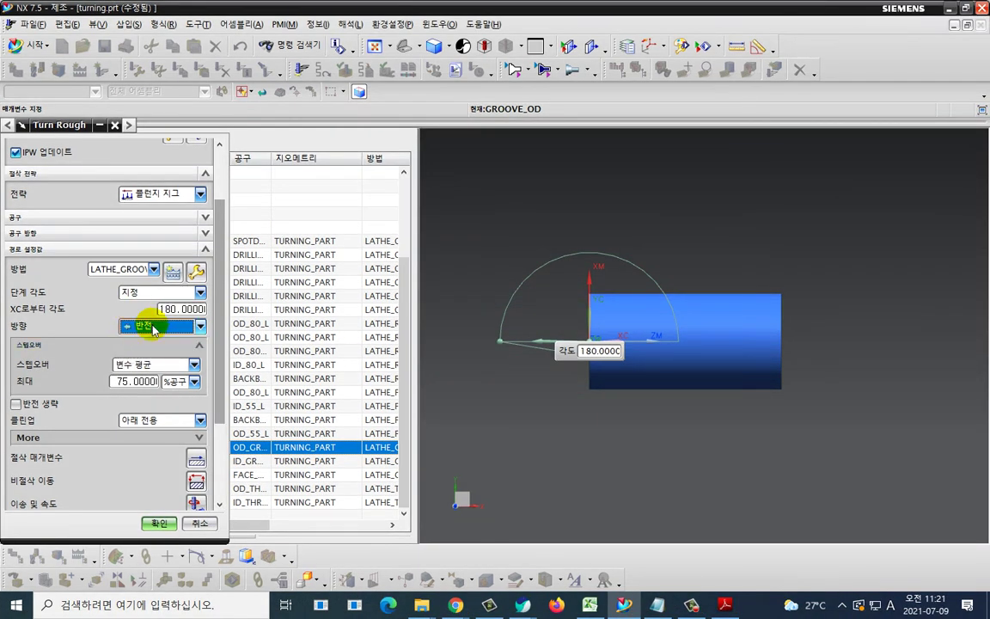
- Set GROOVE_OD's chip control (칩 제어) to 상수 분할, with a constant increment (일정 증분) of 0.5 and a retract distance (퇴거 거리) of 0.5
left_click(193, 457)
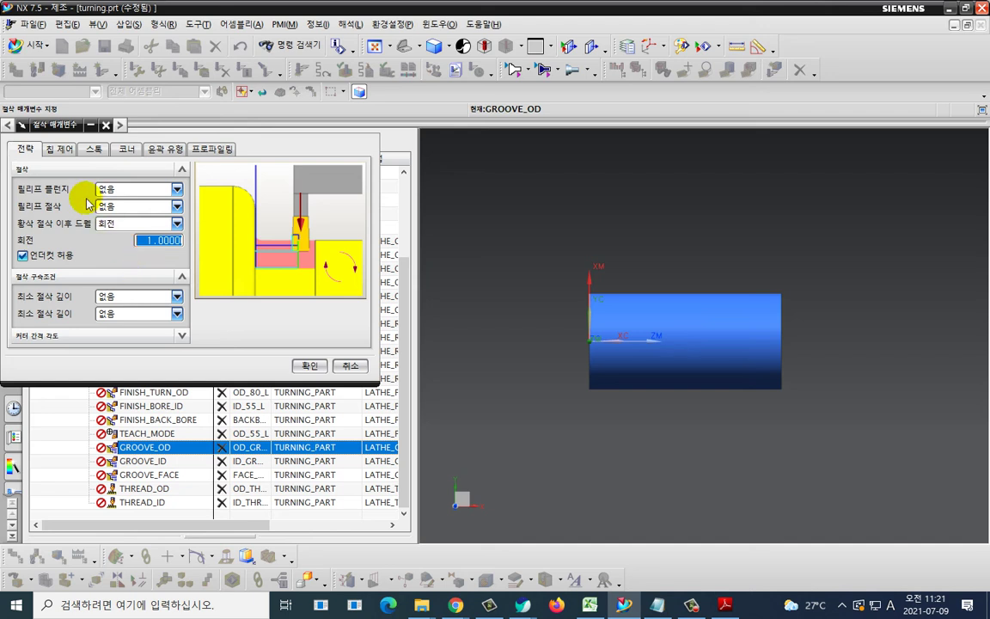
left_click(59, 149)
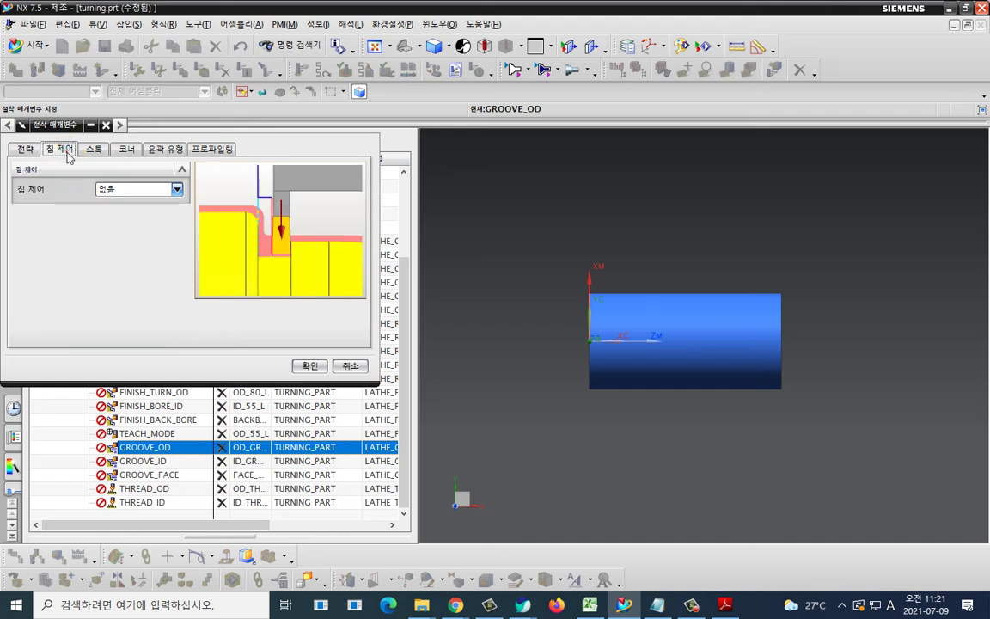
left_click(112, 189)
left_click(118, 217)
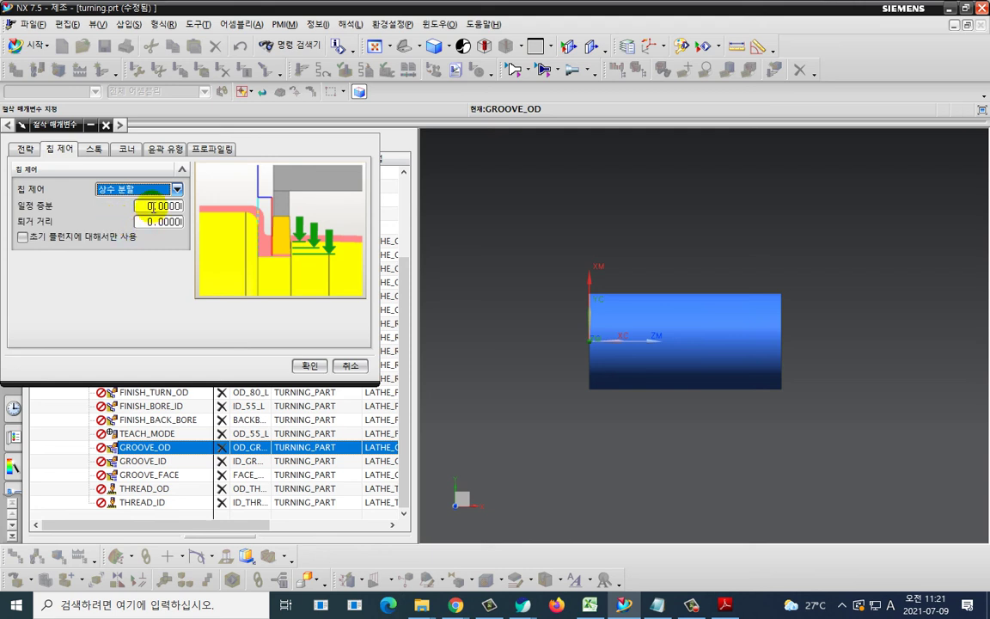
left_click(150, 204)
type("0.5")
left_click(148, 203)
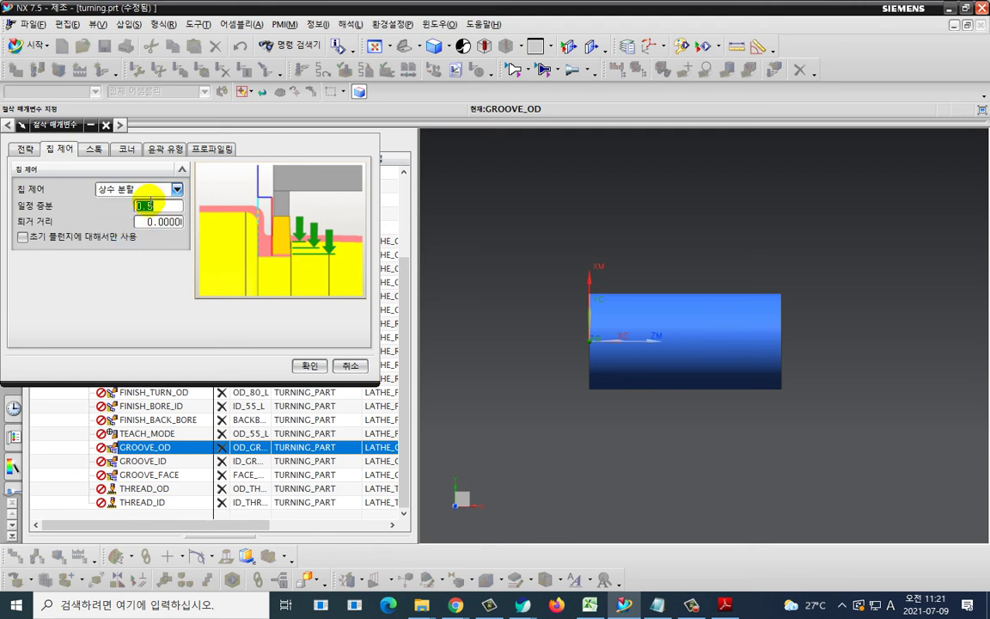
left_click(142, 221)
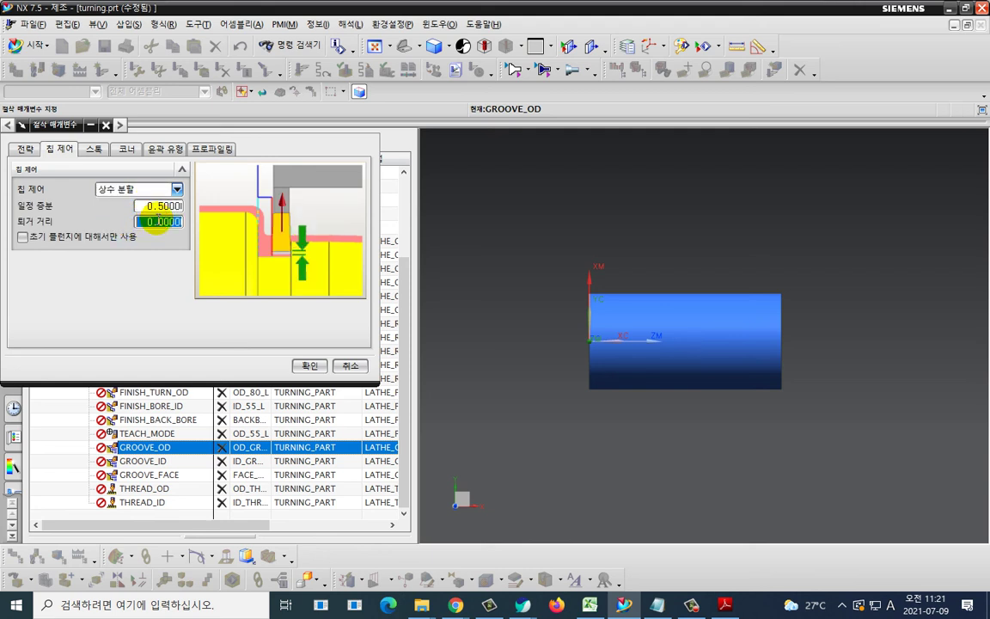
type("0.5")
left_click(158, 221)
- Set GROOVE_OD's dwell after rough cuts (황삭 절삭 이후 드웰) to time (시간) with 0.5 seconds
left_click(25, 148)
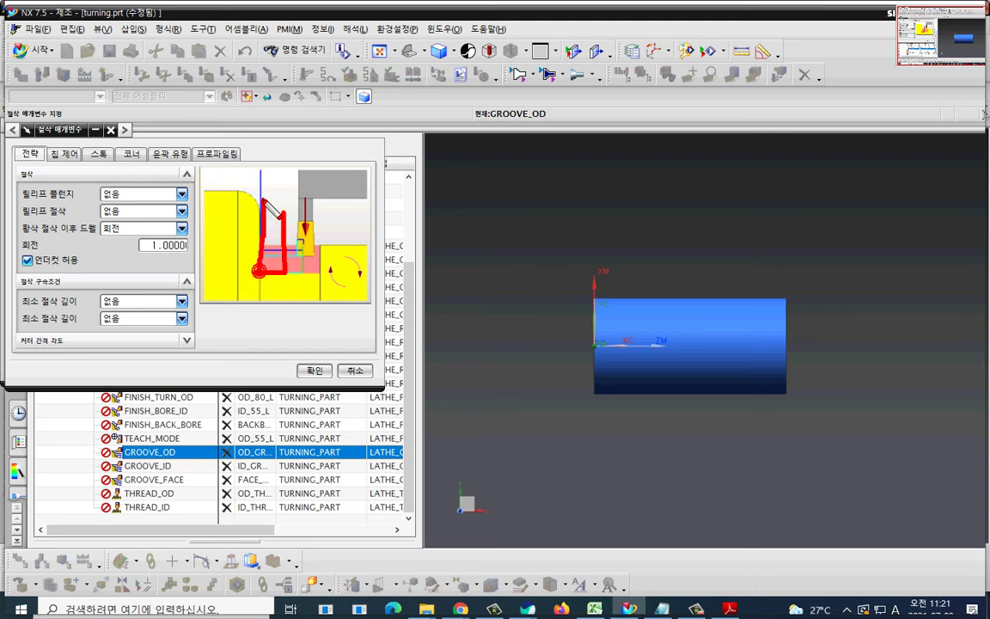
left_click(180, 272)
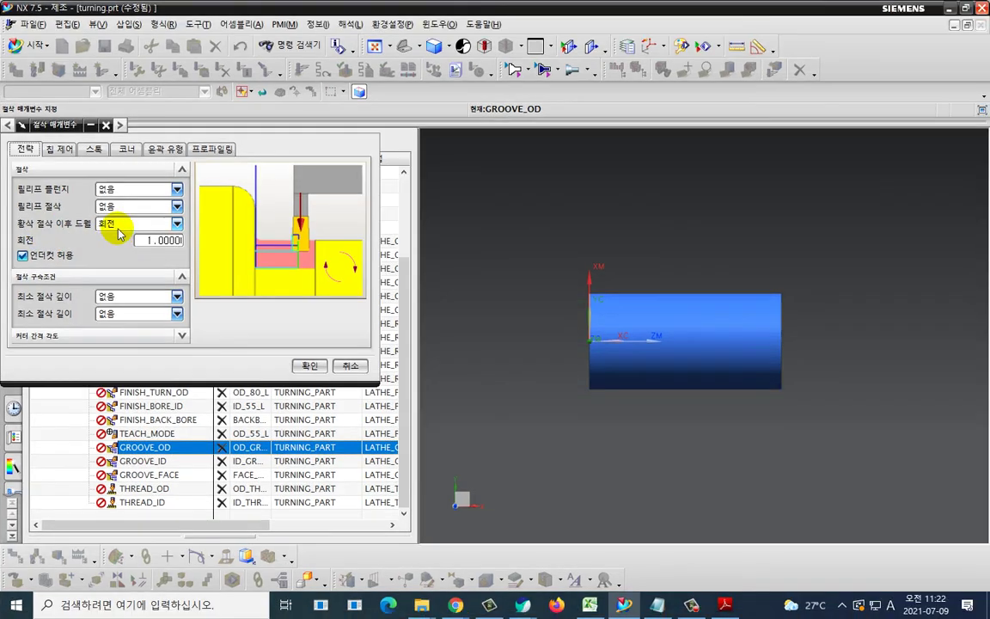
left_click(118, 226)
left_click(105, 250)
left_click(137, 241)
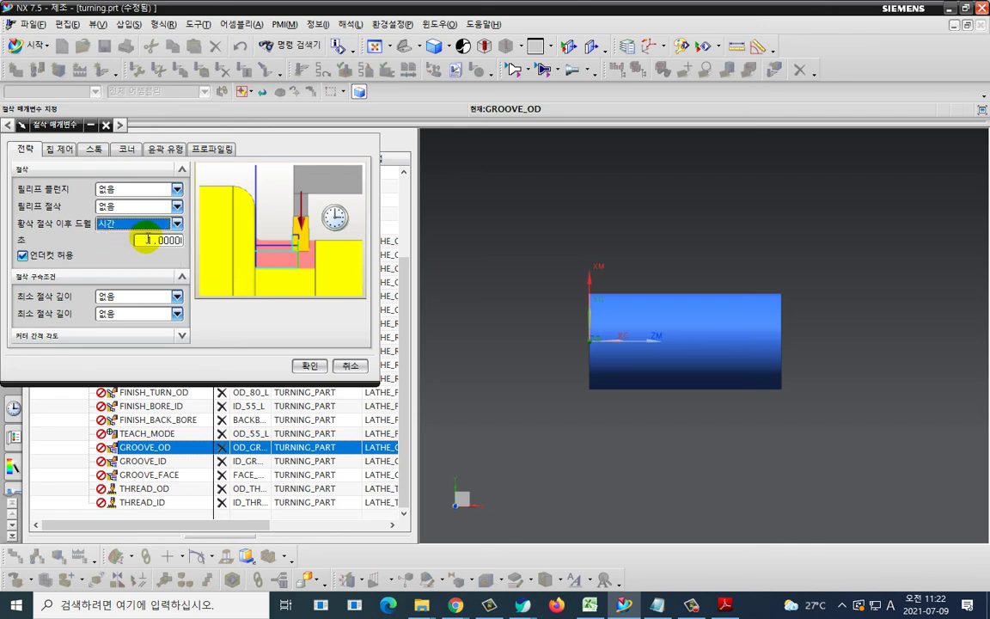
double_click(145, 240)
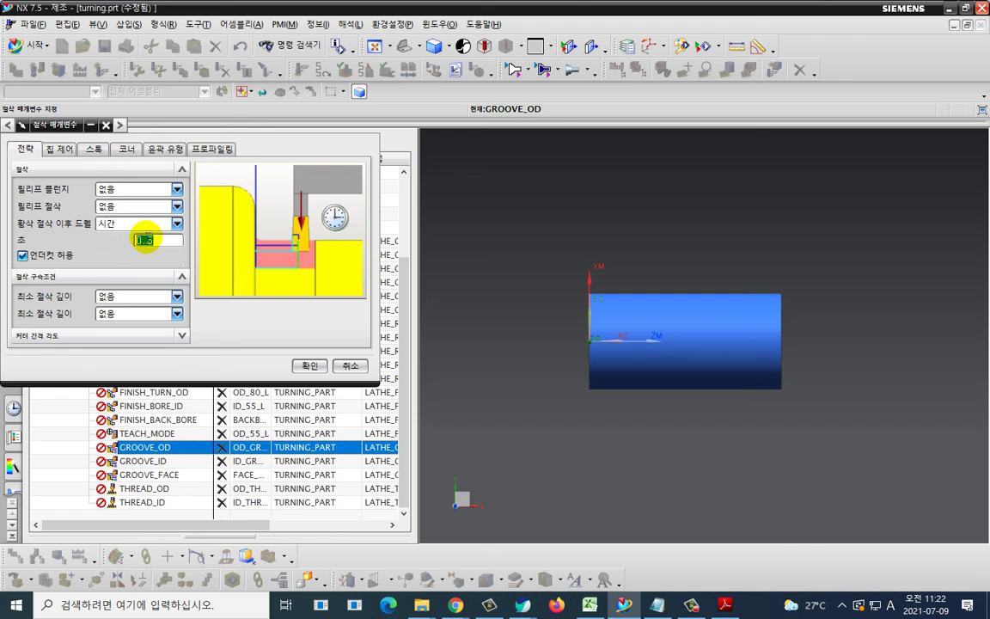
left_click_drag(444, 150, 469, 221)
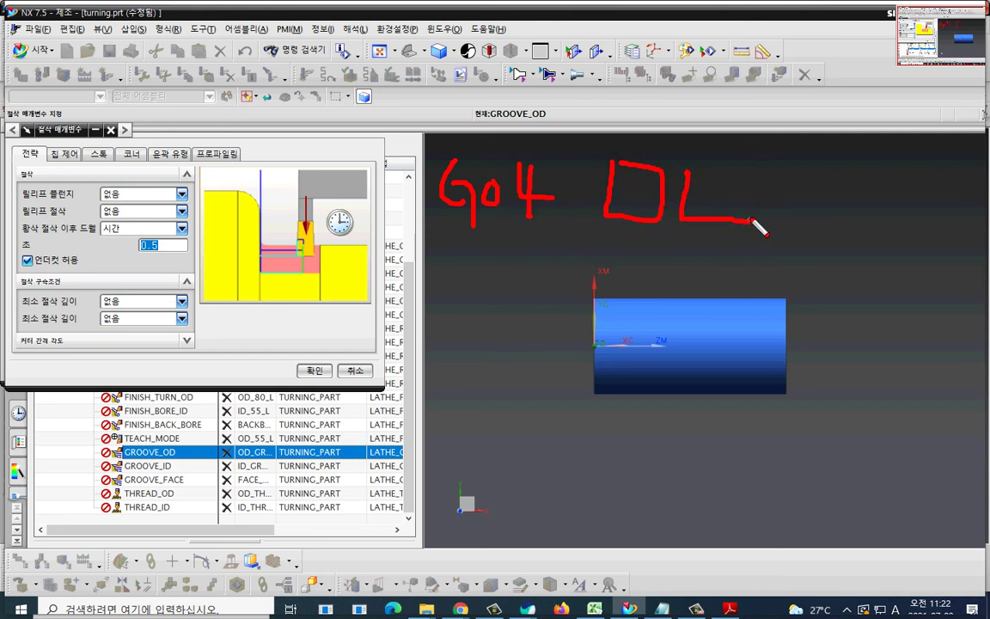
left_click_drag(753, 221, 688, 166)
left_click_drag(785, 174, 843, 179)
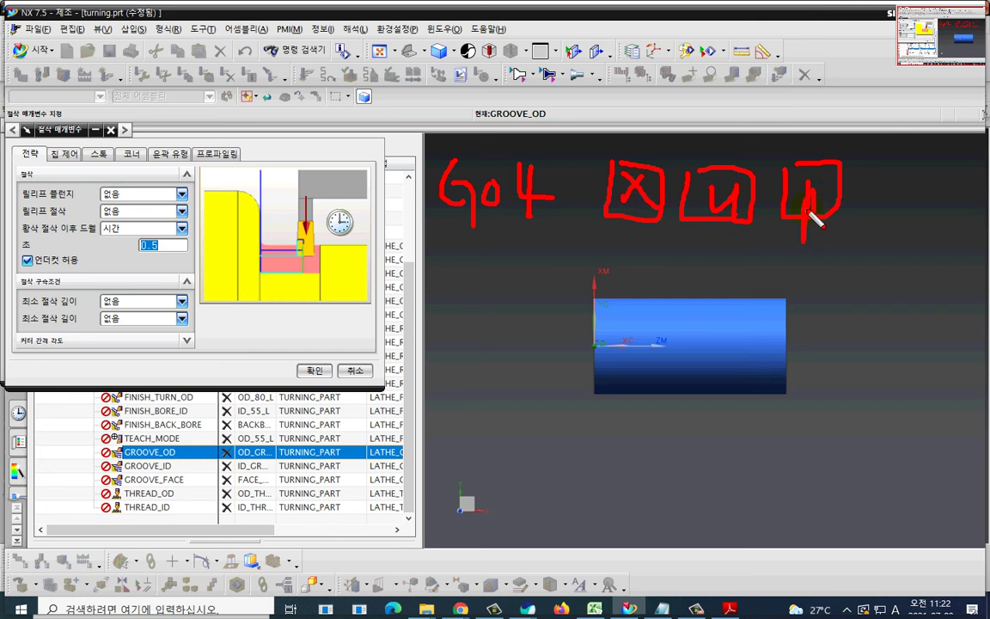
mouse_move(841, 228)
left_mouse_down()
mouse_move(946, 204)
mouse_move(798, 163)
left_mouse_up()
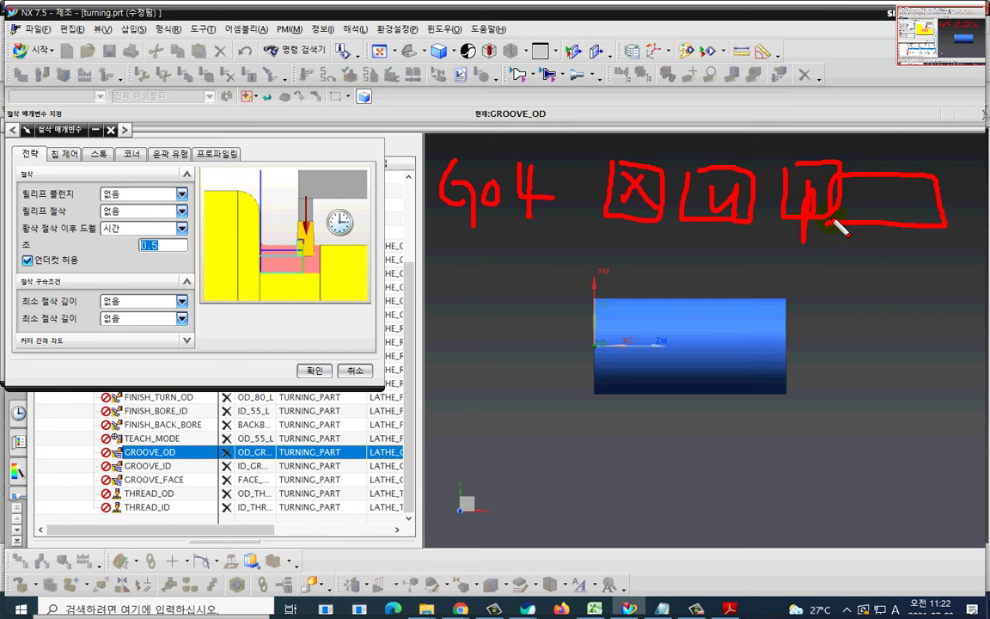
mouse_move(851, 268)
left_mouse_down()
mouse_move(741, 263)
mouse_move(864, 243)
left_mouse_up()
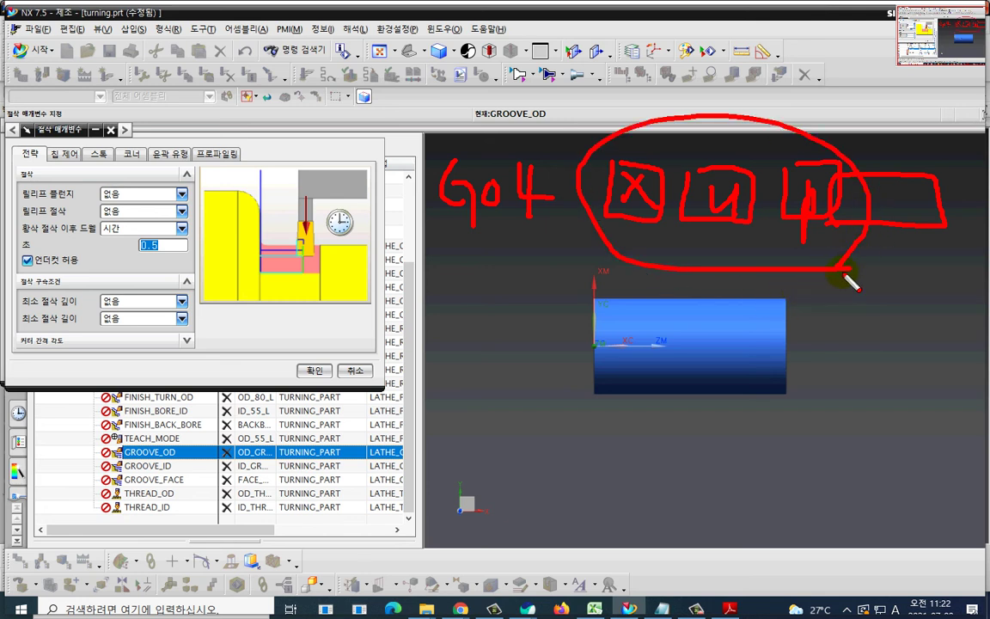
key("e")
left_click_drag(729, 226, 937, 228)
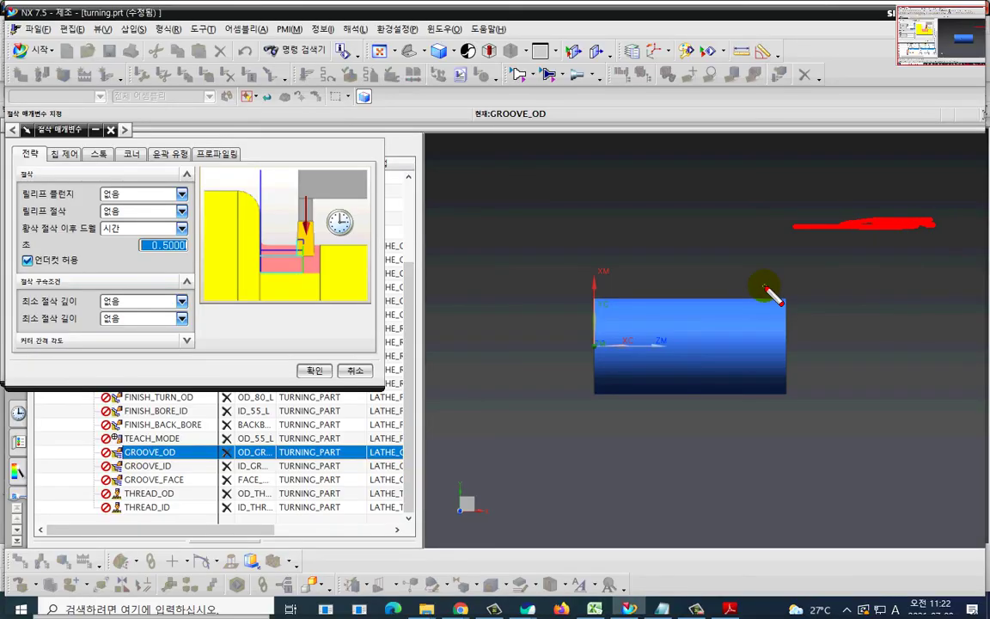
key("Escape")
- Set GROOVE_OD's dwell after rough cuts to none (없음), then accept the cutting parameters and the operation
left_click(172, 229)
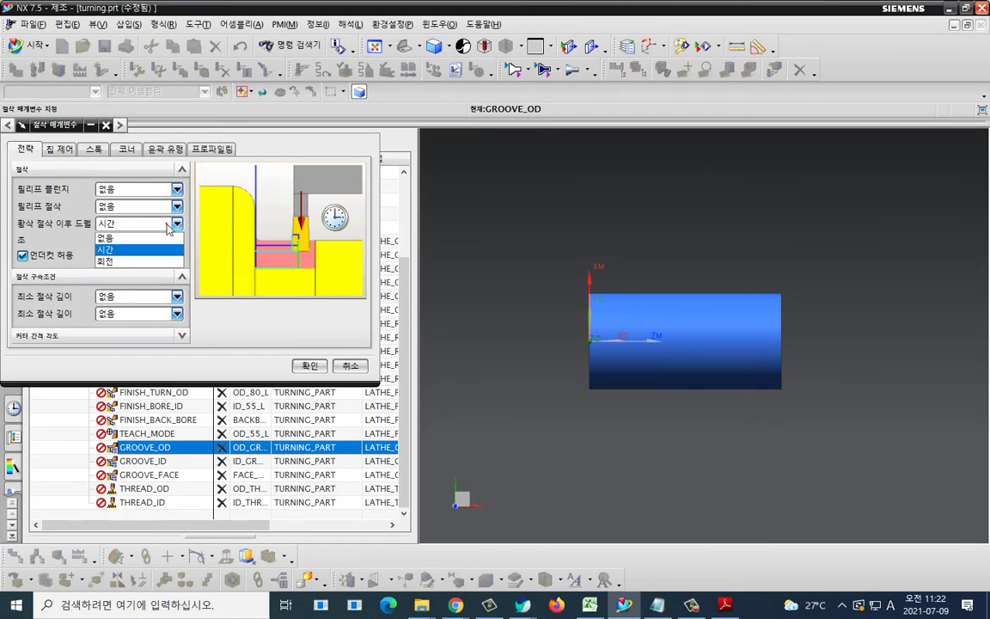
left_click(150, 238)
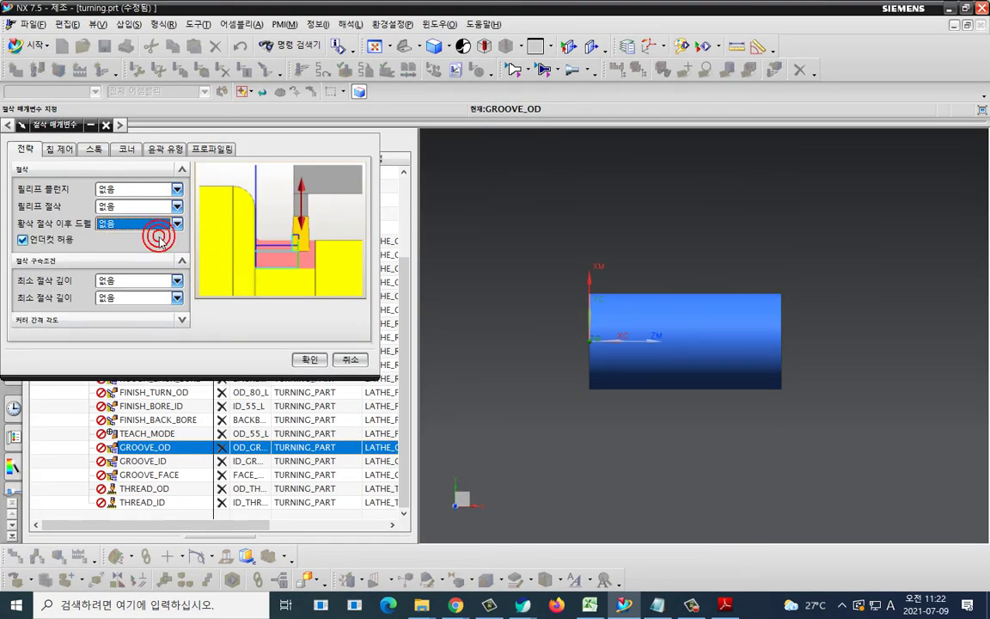
left_click(310, 360)
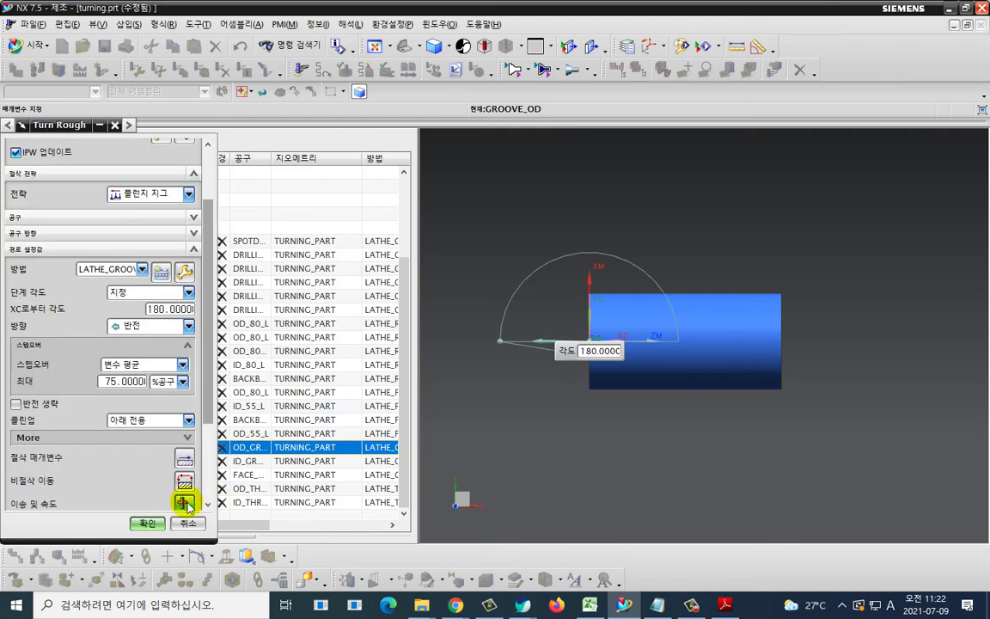
left_click(146, 523)
left_click(43, 462)
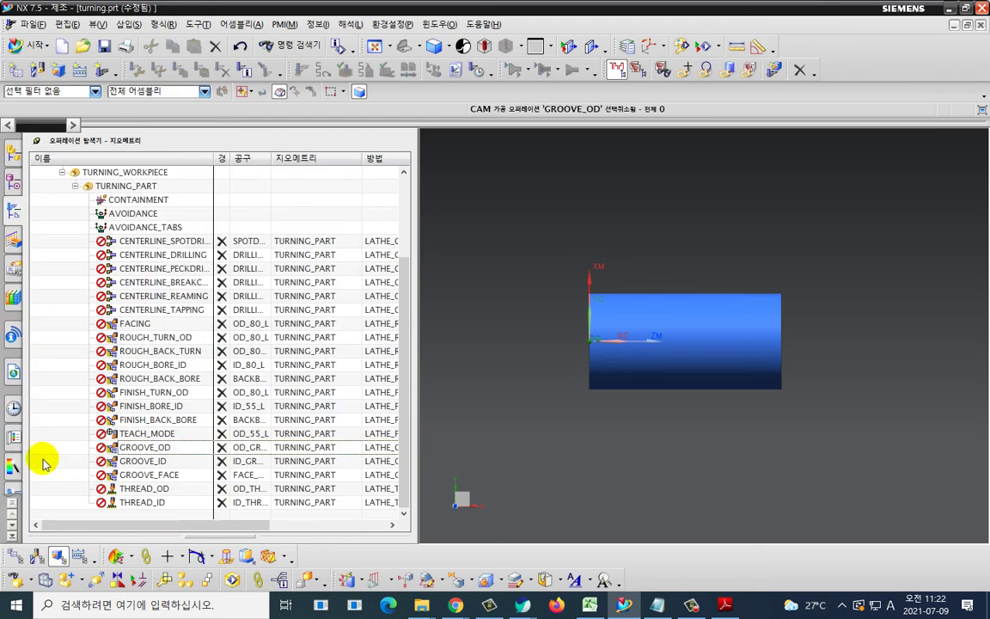
- Edit THREAD_OD's cutting parameters, setting the pitch (피치) distance to 2, and accept the operation
left_click(143, 488)
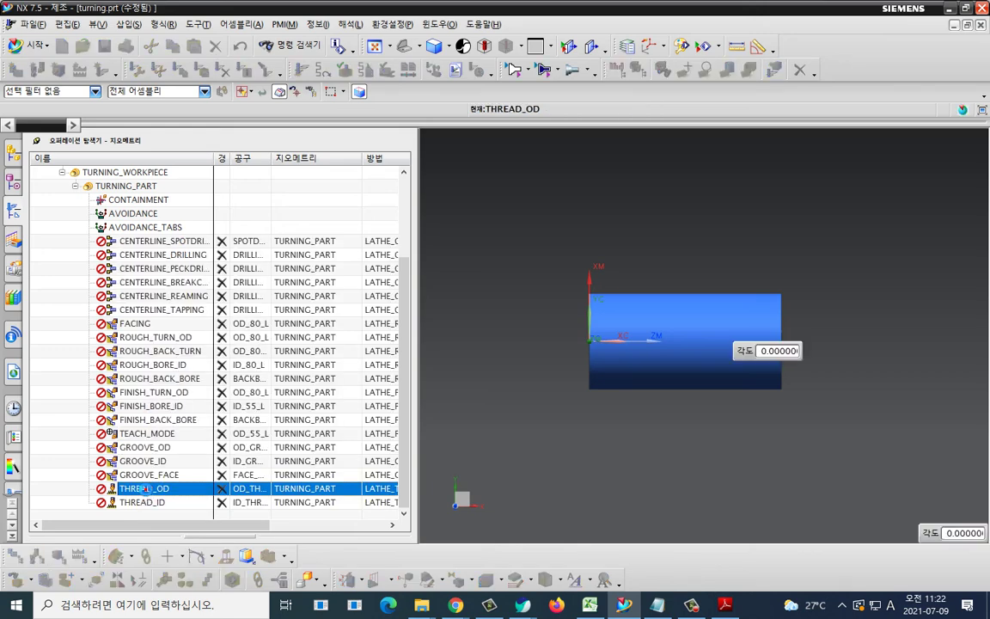
double_click(143, 488)
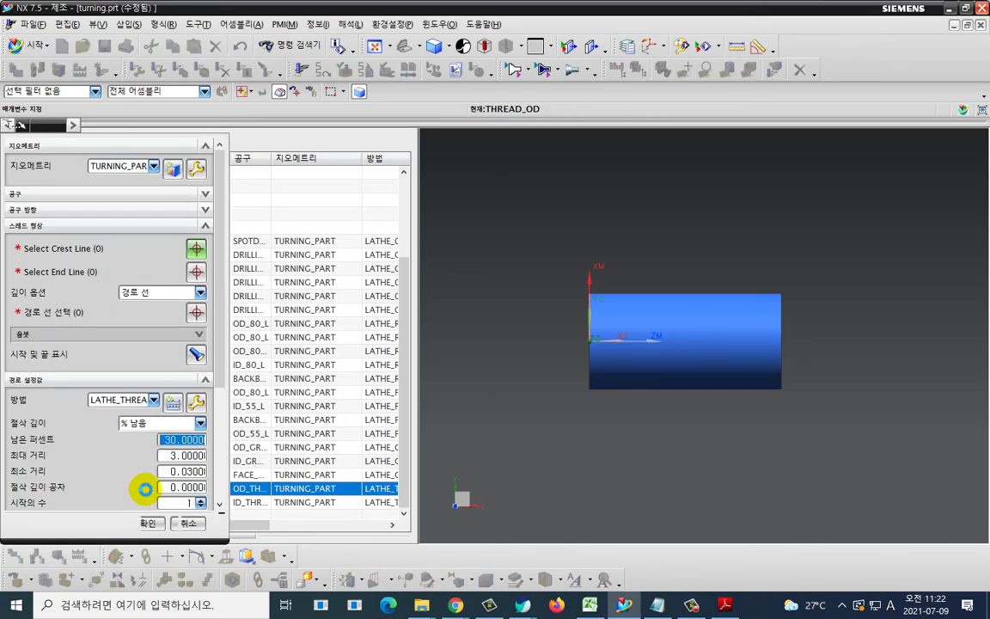
scroll(116, 469, "down", 2)
scroll(79, 413, "down", 4)
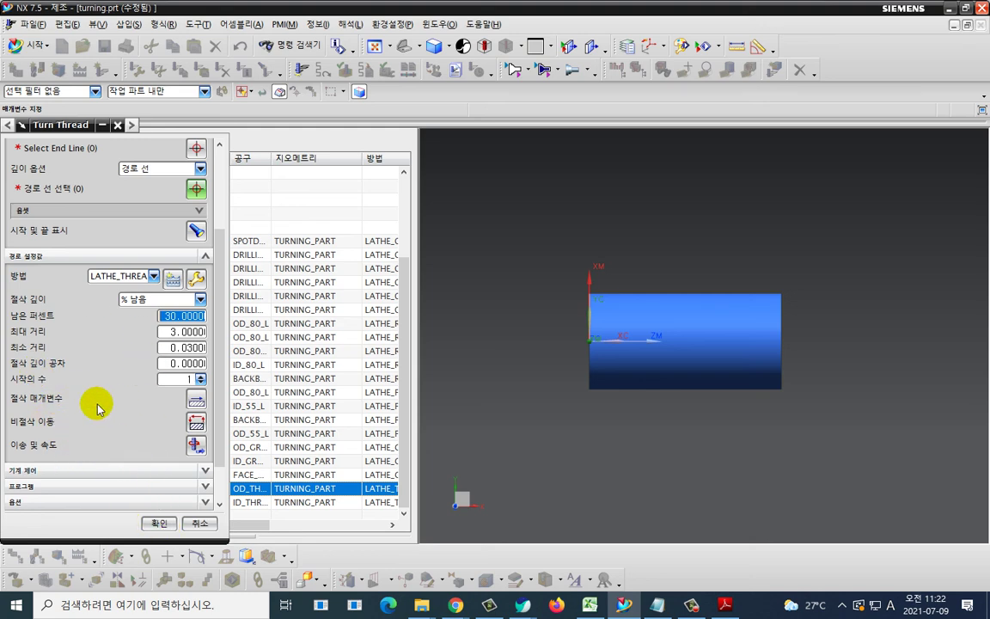
middle_click(195, 400)
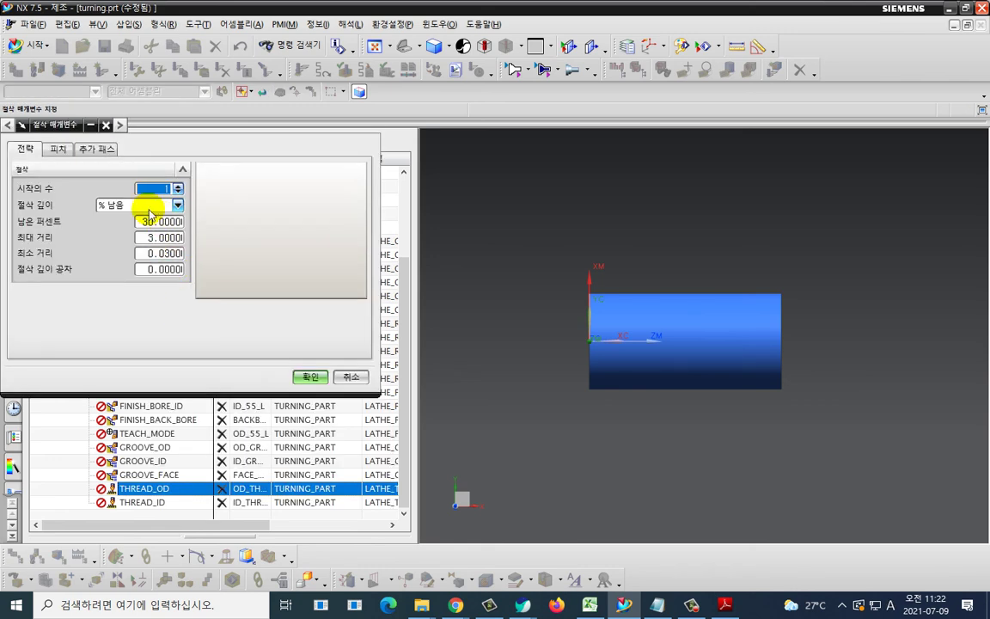
left_click(57, 148)
left_click(158, 223)
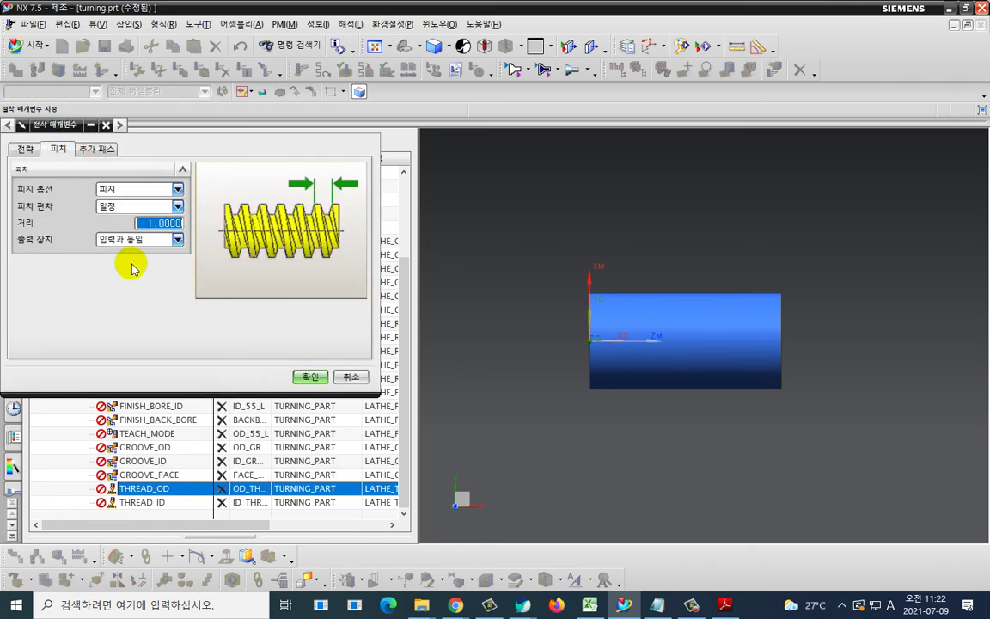
type("2")
left_click(311, 376)
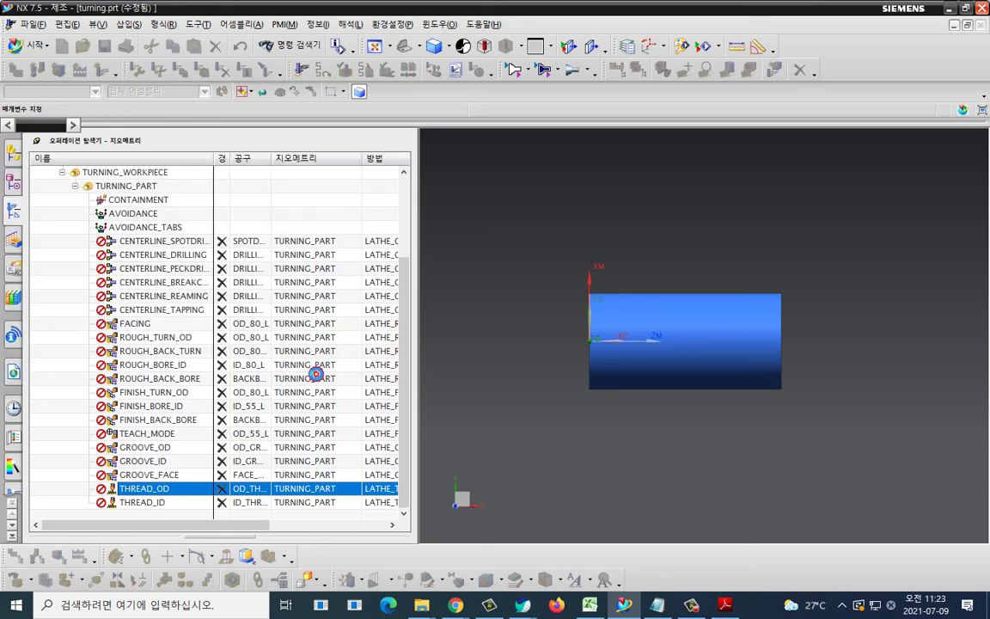
left_click(143, 523)
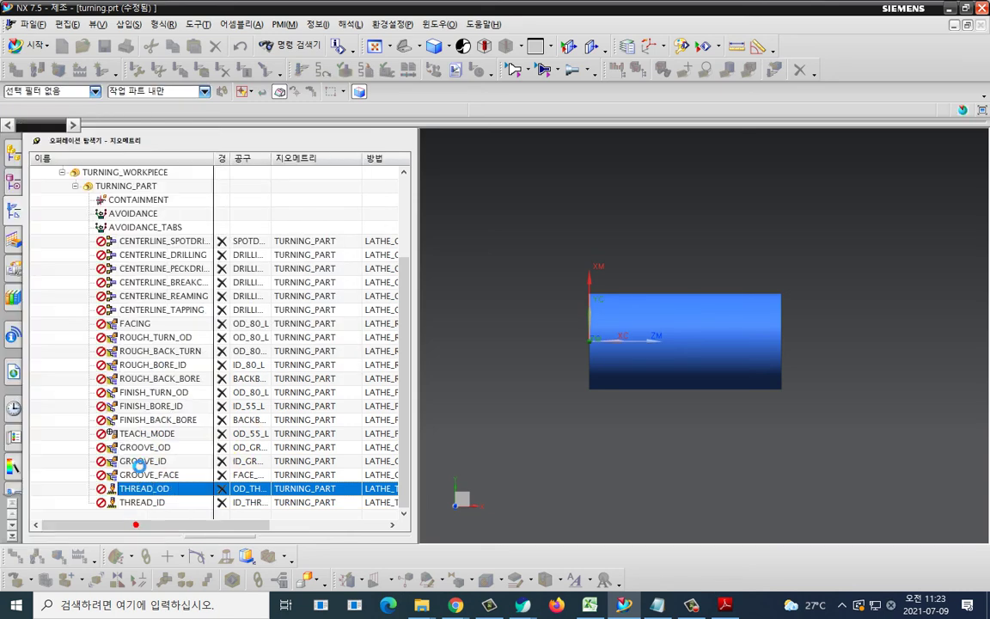
- Clear the THREAD_OD selection, then save turning.prt and close the part
key("Escape")
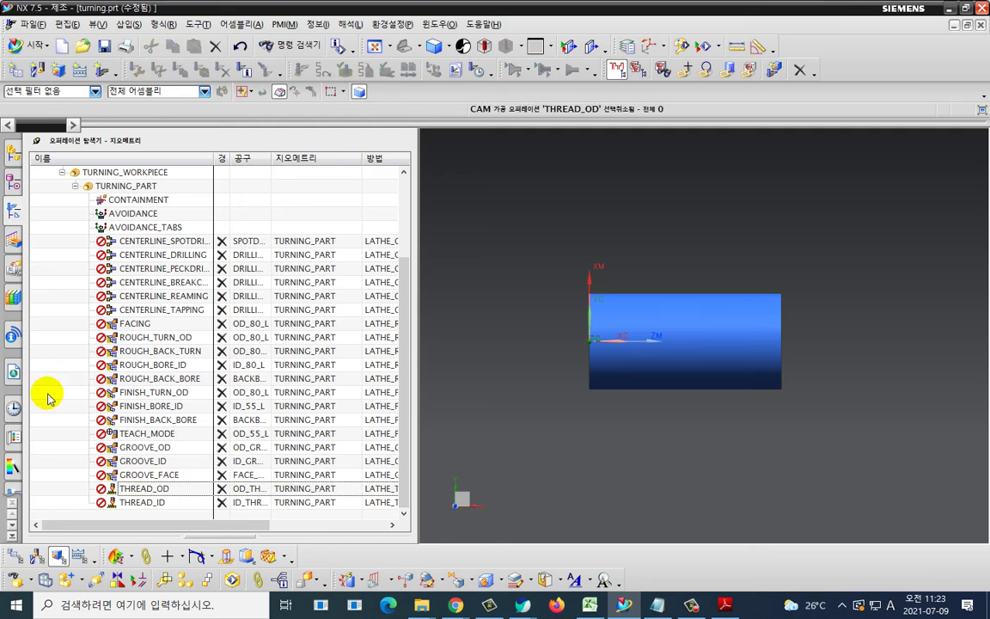
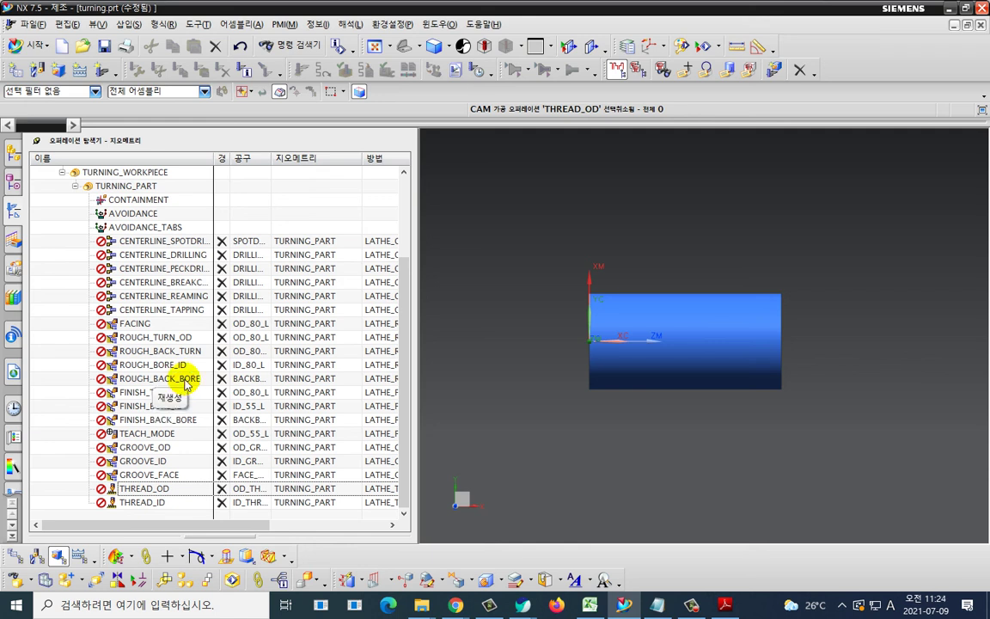
left_click(104, 46)
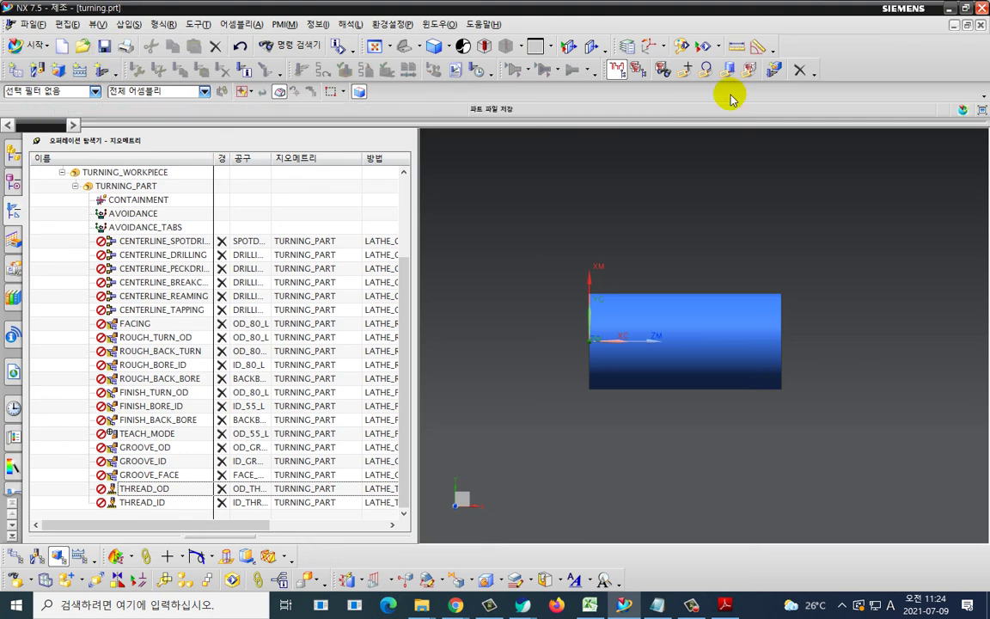
left_click(981, 25)
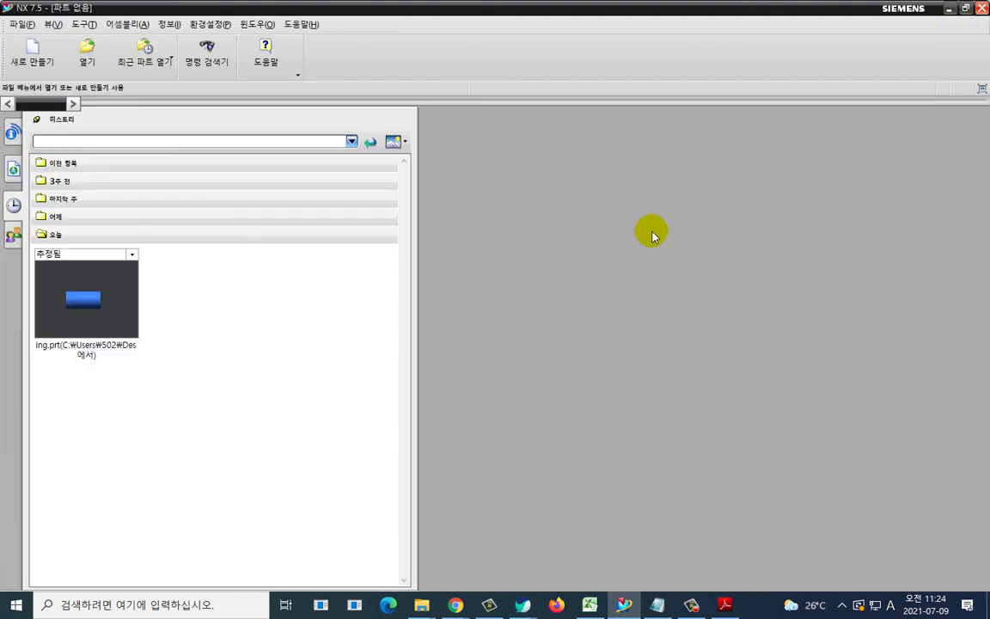
- Copy the customized turning.prt file from the desktop
key("super+d")
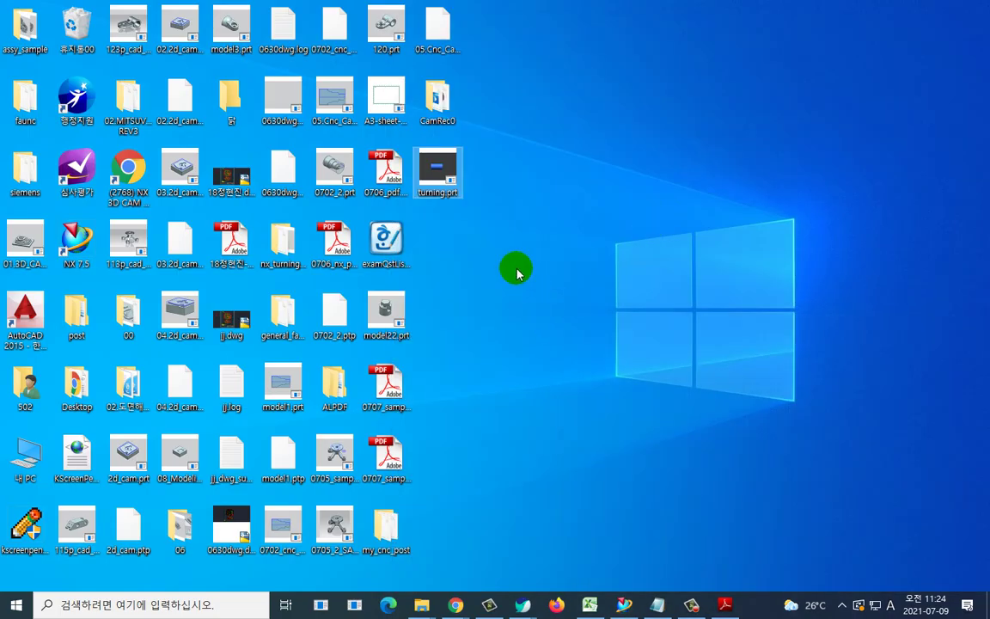
left_click_drag(515, 258, 443, 181)
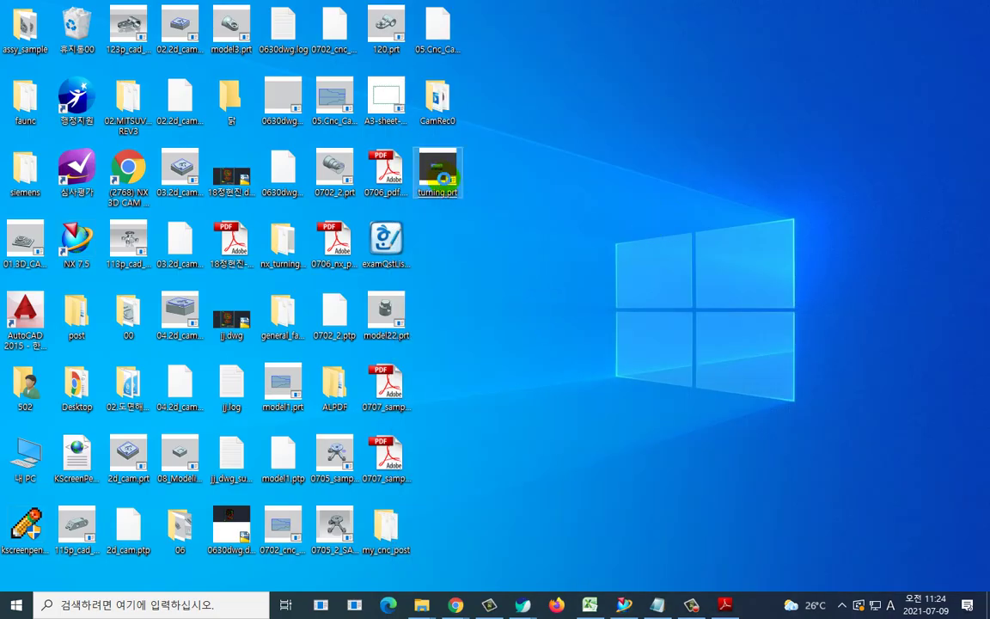
right_click(444, 178)
left_click(490, 391)
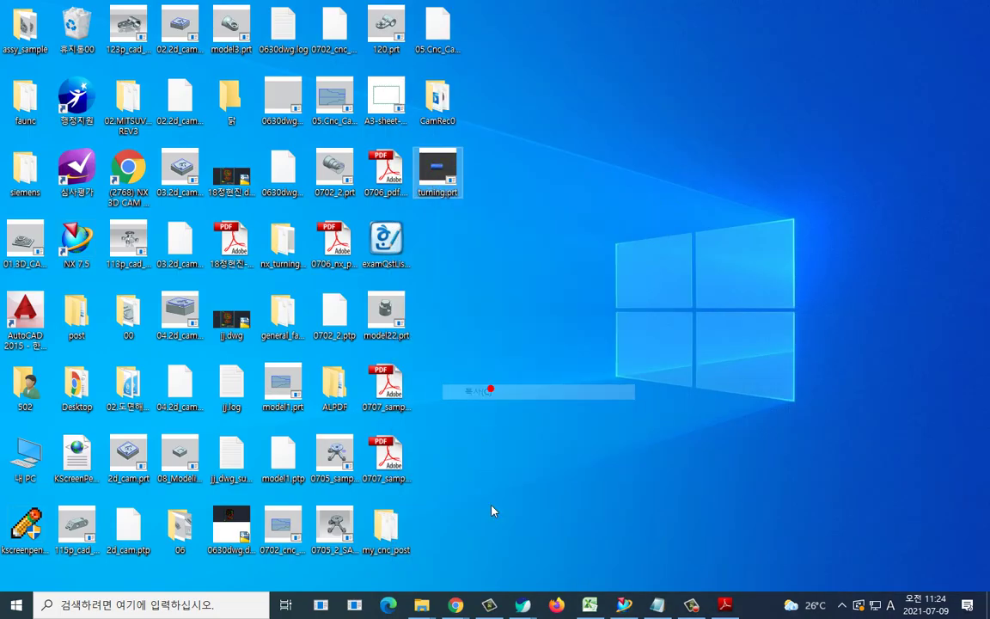
- Switch to the File Explorer window showing the metric folder under NX 7.5\MACH\resource\template_part
mouse_move(419, 607)
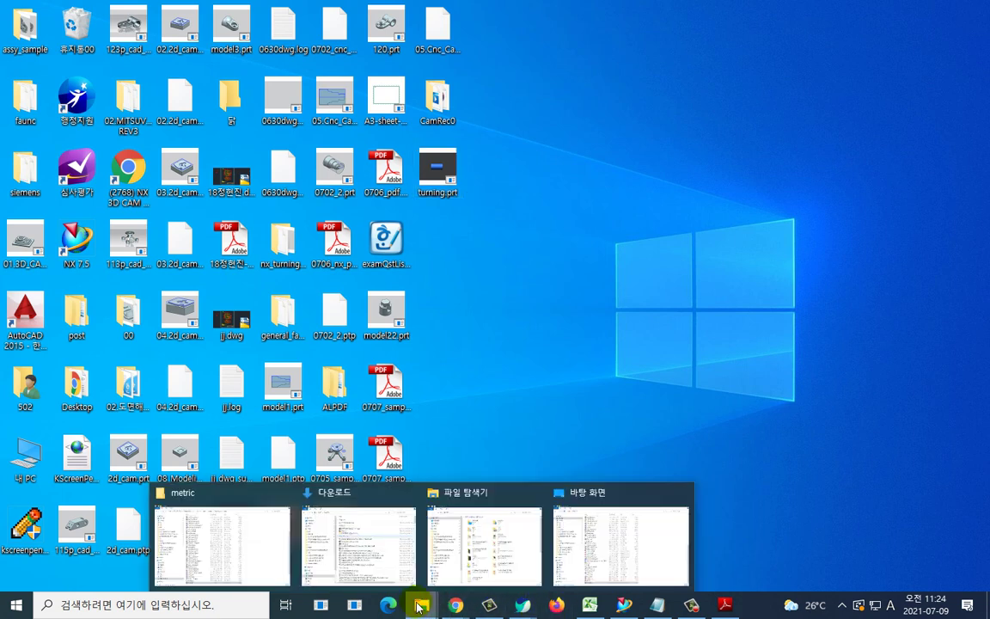
left_click(232, 538)
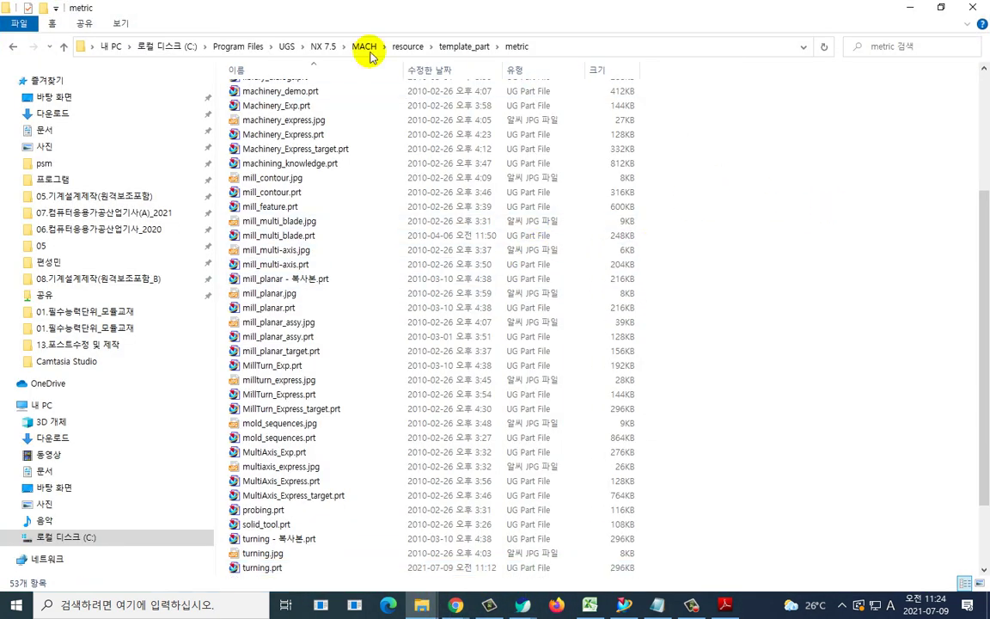
mouse_move(203, 23)
left_mouse_down()
mouse_move(258, 75)
mouse_move(495, 81)
mouse_move(534, 28)
mouse_move(208, 13)
mouse_move(203, 84)
mouse_move(560, 86)
left_mouse_up()
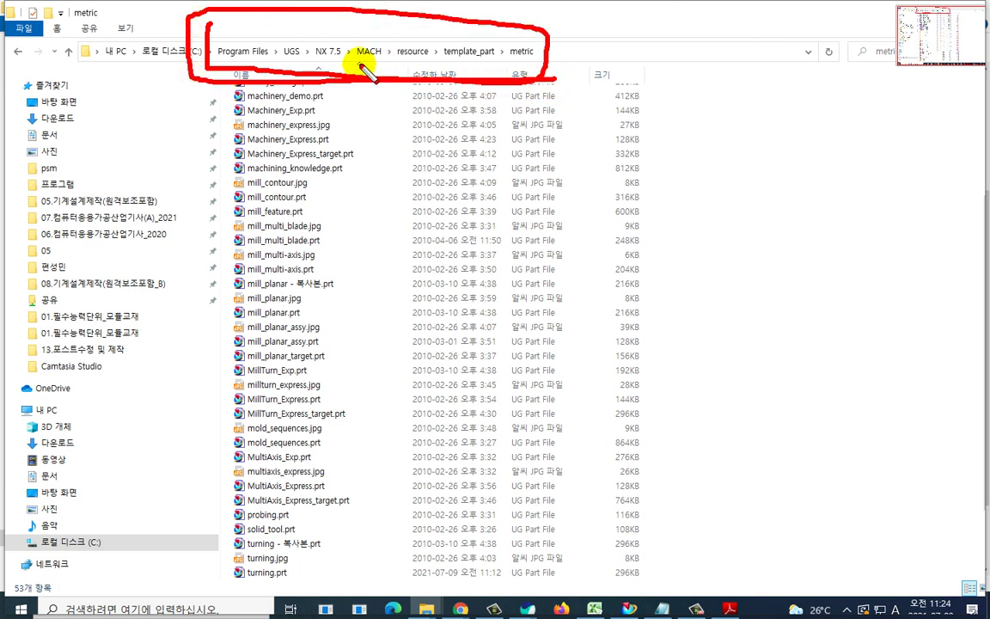
left_click_drag(353, 61, 417, 63)
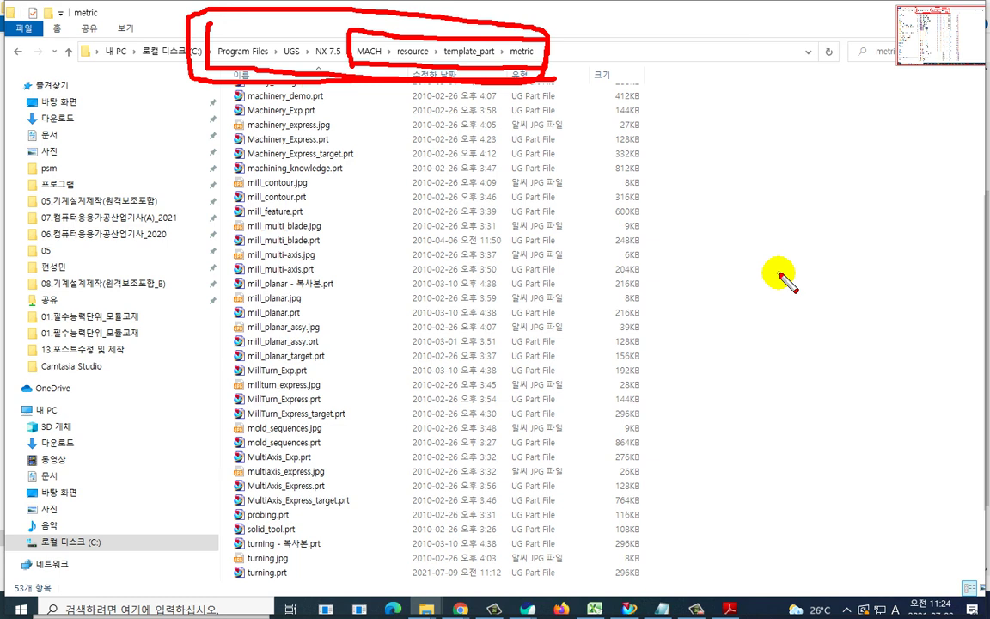
key("Escape")
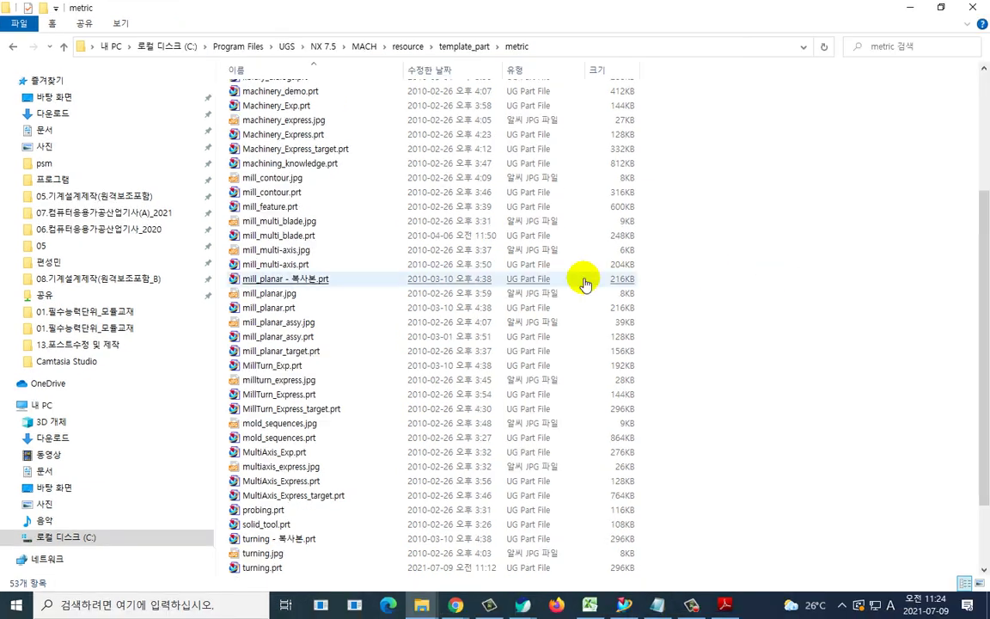
- Examine the mill_contour.prt and mill_planar.prt template files in the metric folder
scroll(352, 216, "up", 1)
scroll(352, 216, "up", 1)
left_click(351, 215)
scroll(349, 229, "down", 1)
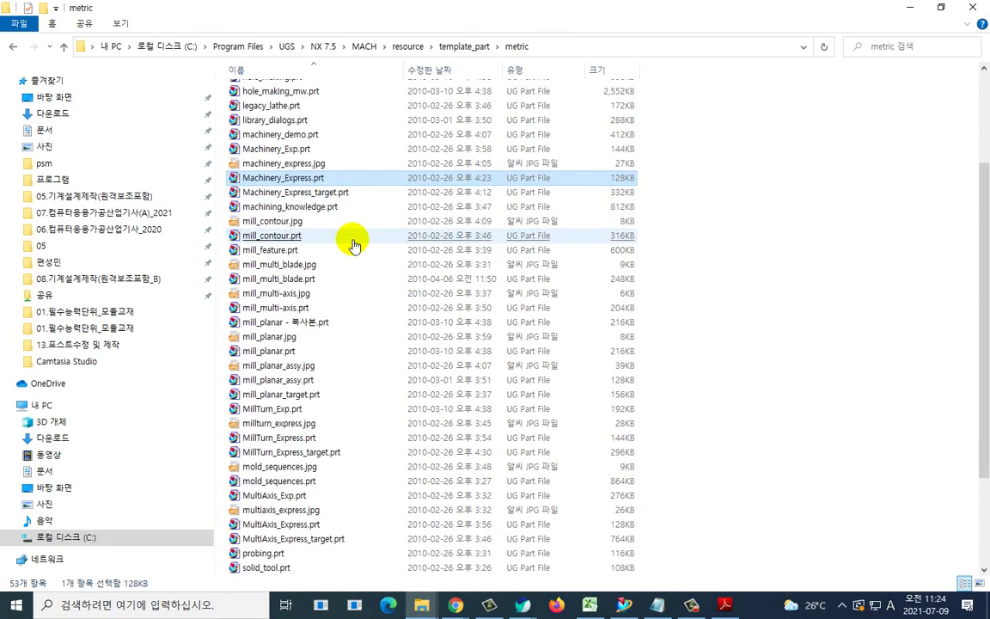
left_click(277, 236)
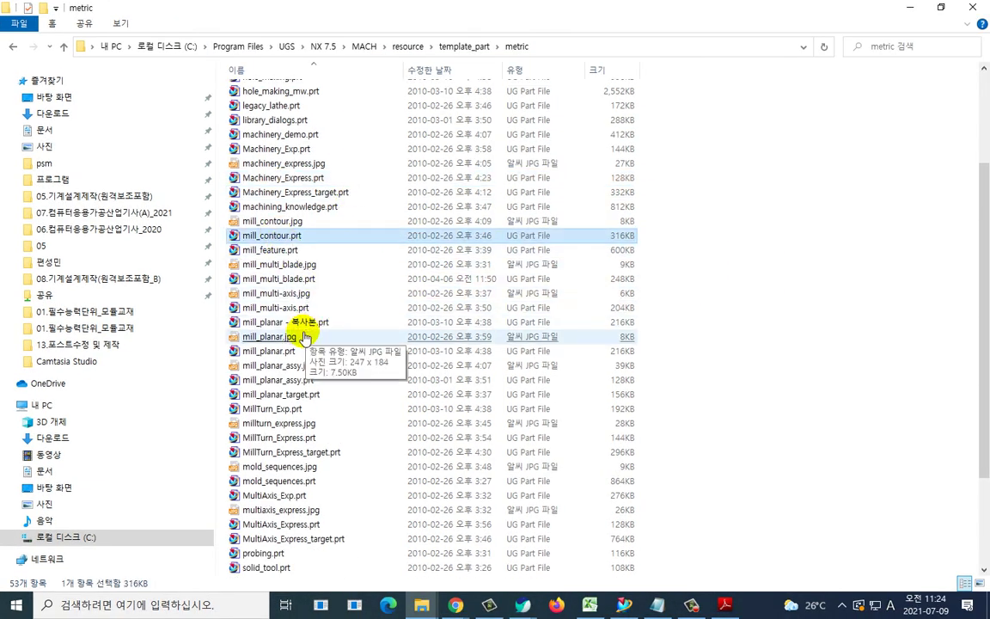
mouse_move(308, 365)
left_mouse_down()
mouse_move(225, 356)
mouse_move(258, 292)
mouse_move(220, 328)
mouse_move(306, 362)
mouse_move(310, 340)
mouse_move(299, 332)
mouse_move(361, 360)
left_mouse_up()
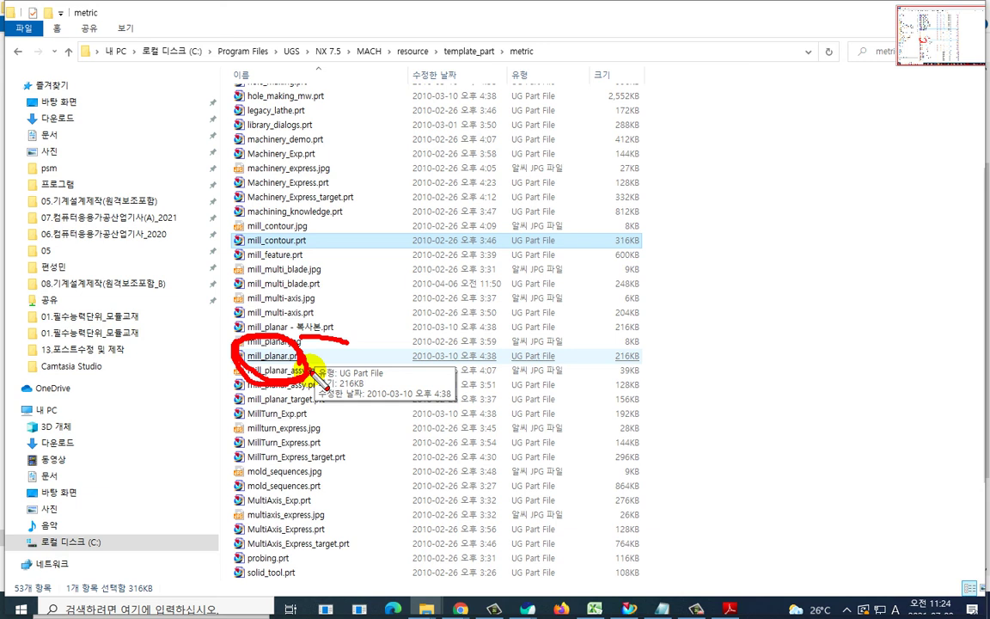
mouse_move(303, 225)
left_mouse_down()
mouse_move(258, 222)
mouse_move(236, 254)
mouse_move(314, 250)
left_mouse_up()
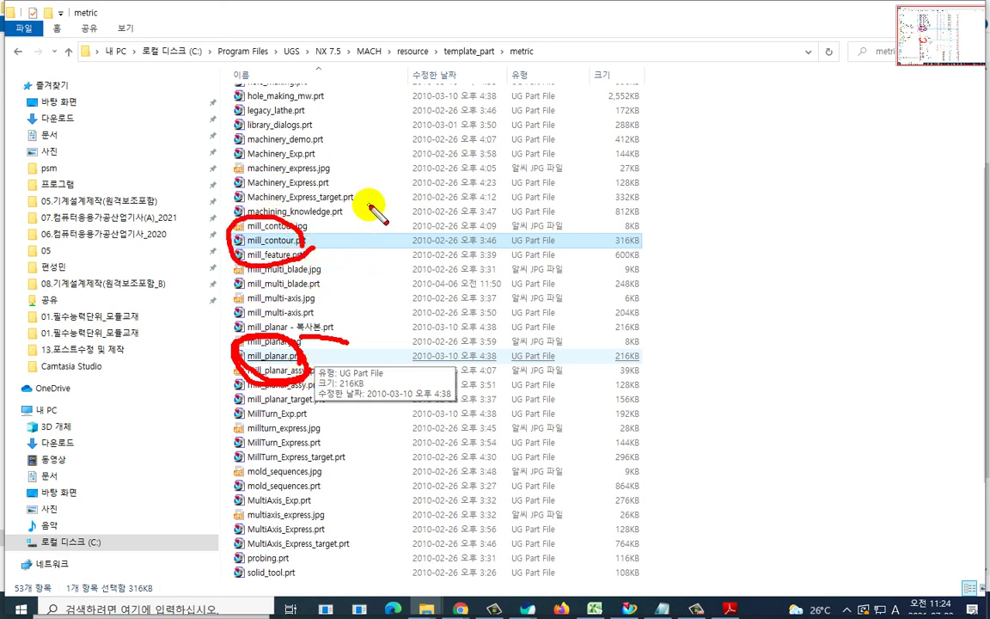
mouse_move(369, 205)
left_mouse_down()
mouse_move(314, 232)
mouse_move(341, 241)
left_mouse_up()
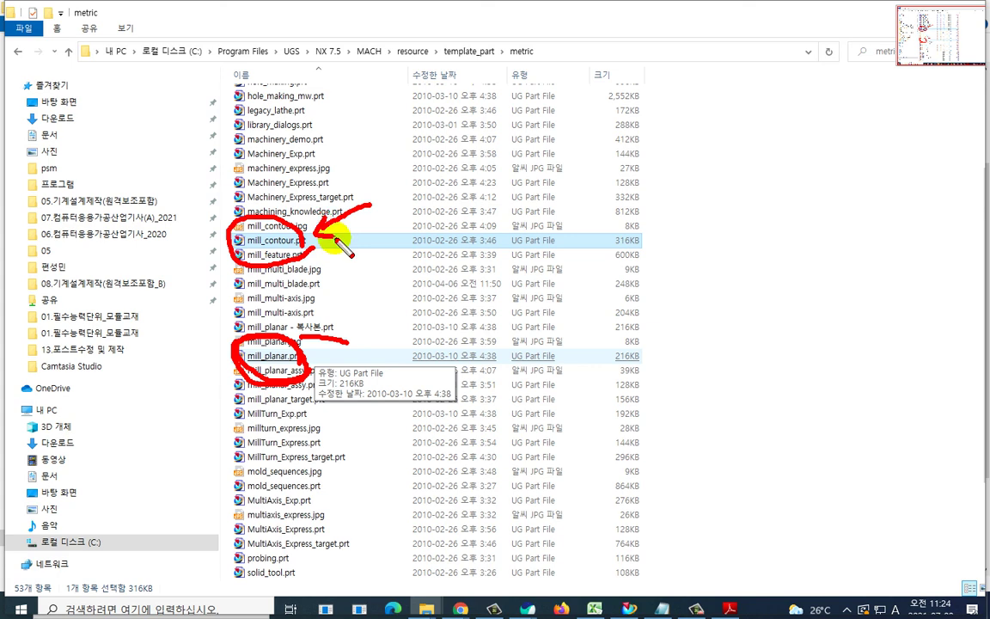
key("Escape")
- Paste the copied turning.prt into the metric folder, replacing the existing file and granting the required permission
left_click(801, 198)
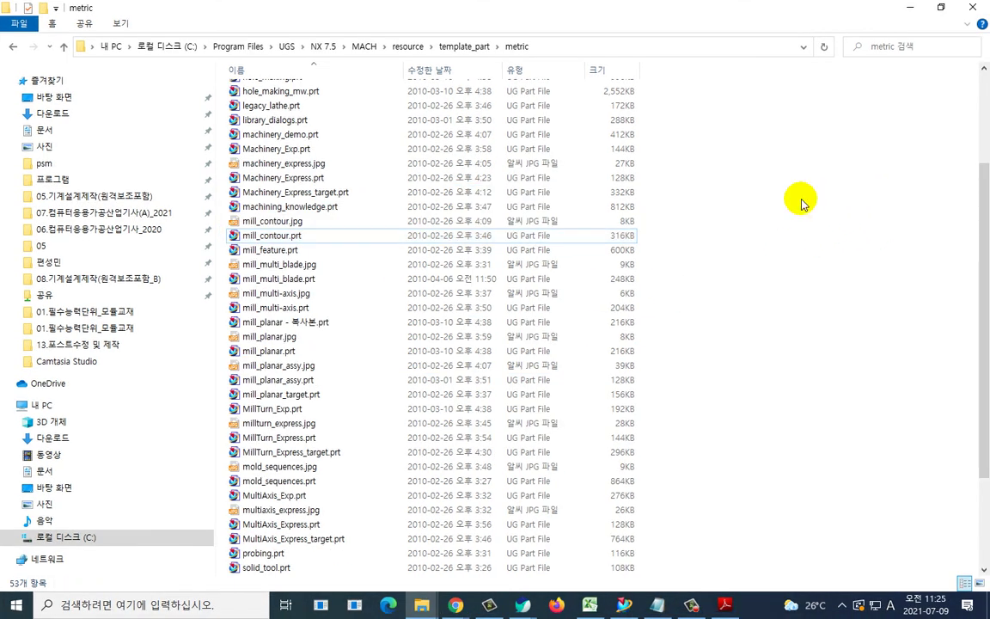
key("ctrl+v")
left_click(522, 145)
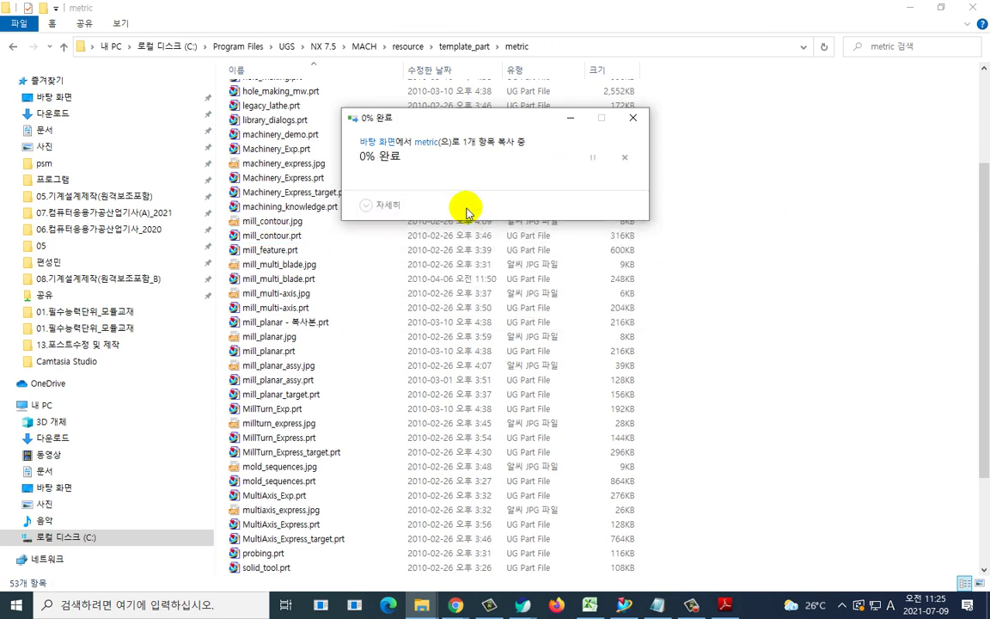
left_click(456, 270)
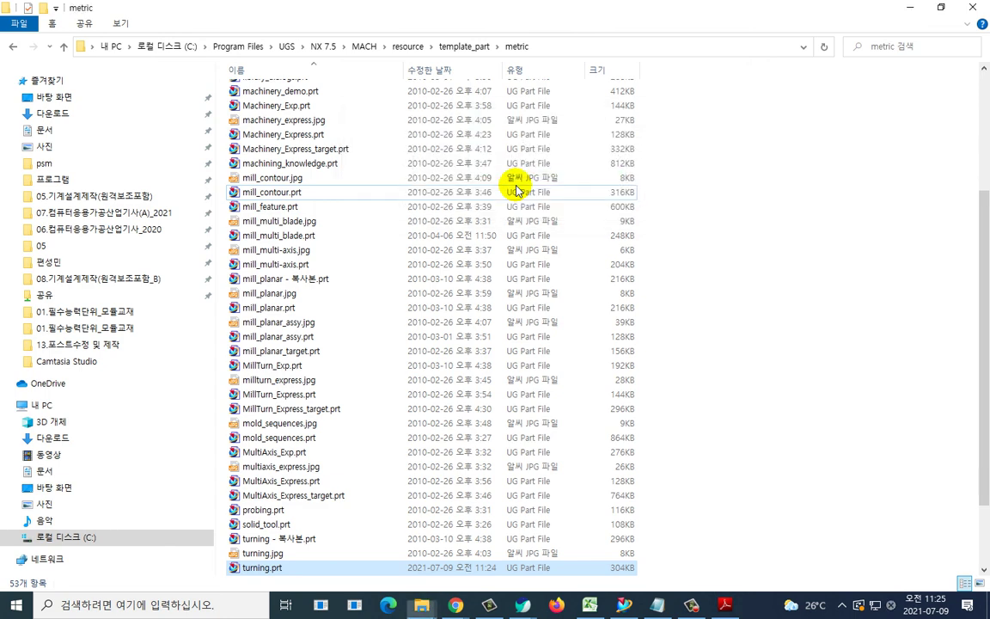
- Switch to Adobe Reader to view the turning work drawing (표 2-4) and the work instruction table (표 2-5)
left_click(516, 191)
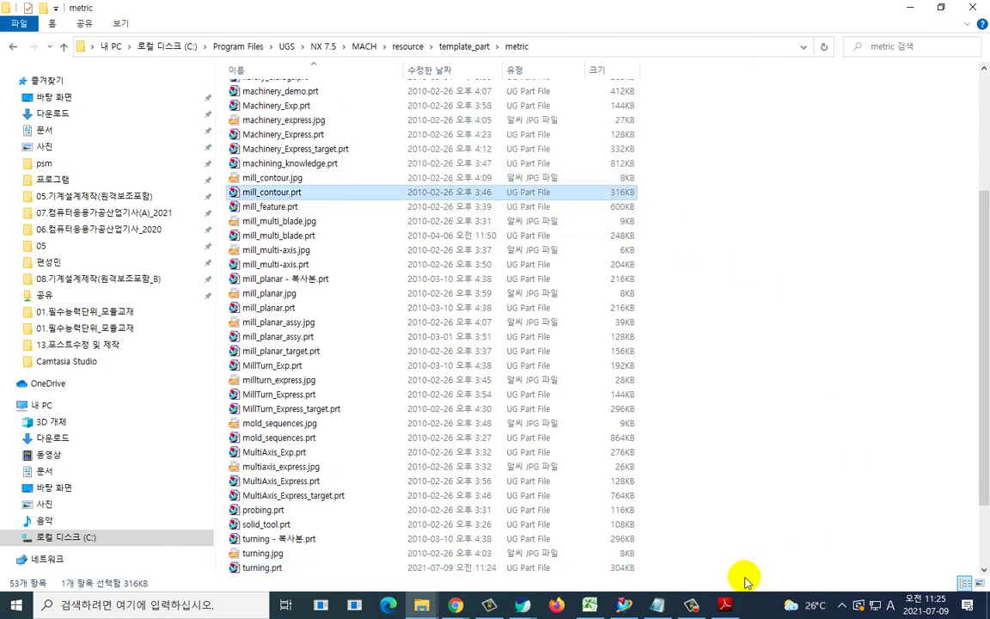
left_click(725, 604)
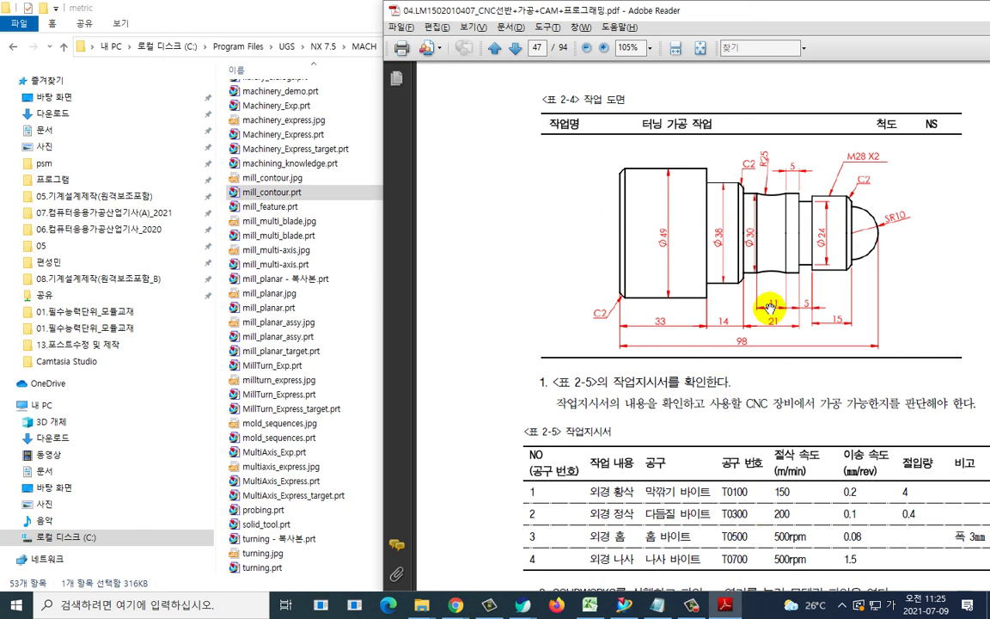